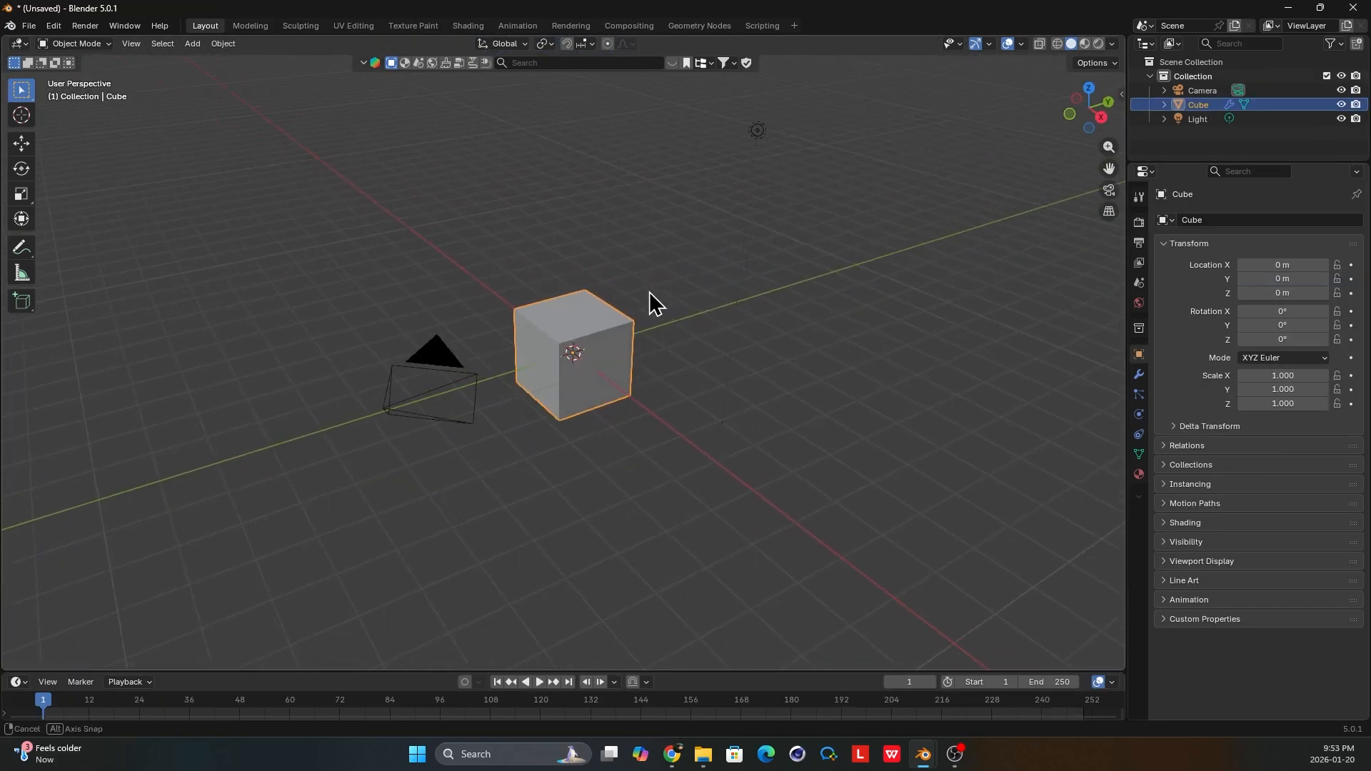
# Create a new geometry node tree for the cube in the Geometry Nodes workspace and spread the Group Input and Group Output nodes apart.
pyautogui.moveTo(631, 295); pyautogui.dragTo(673, 131, button='middle')
pyautogui.click(699, 26)
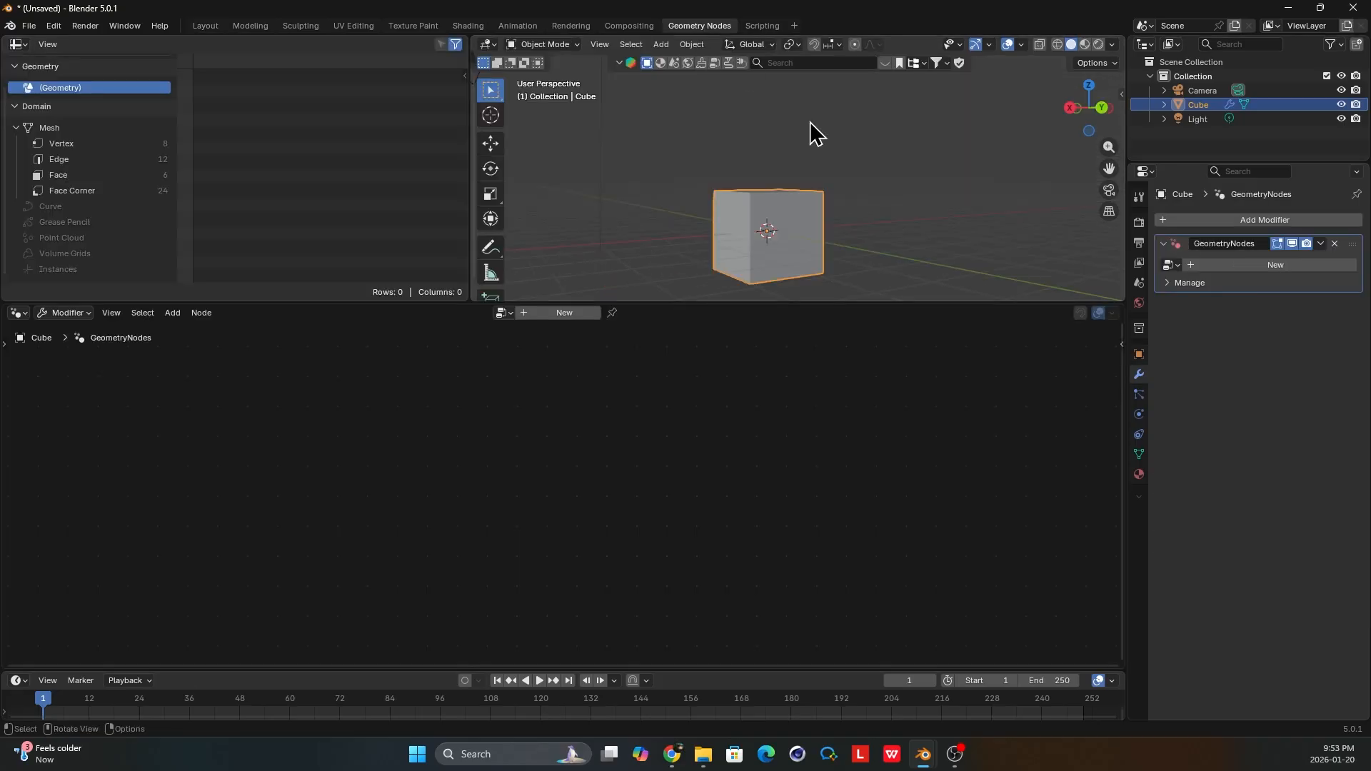
pyautogui.click(565, 313)
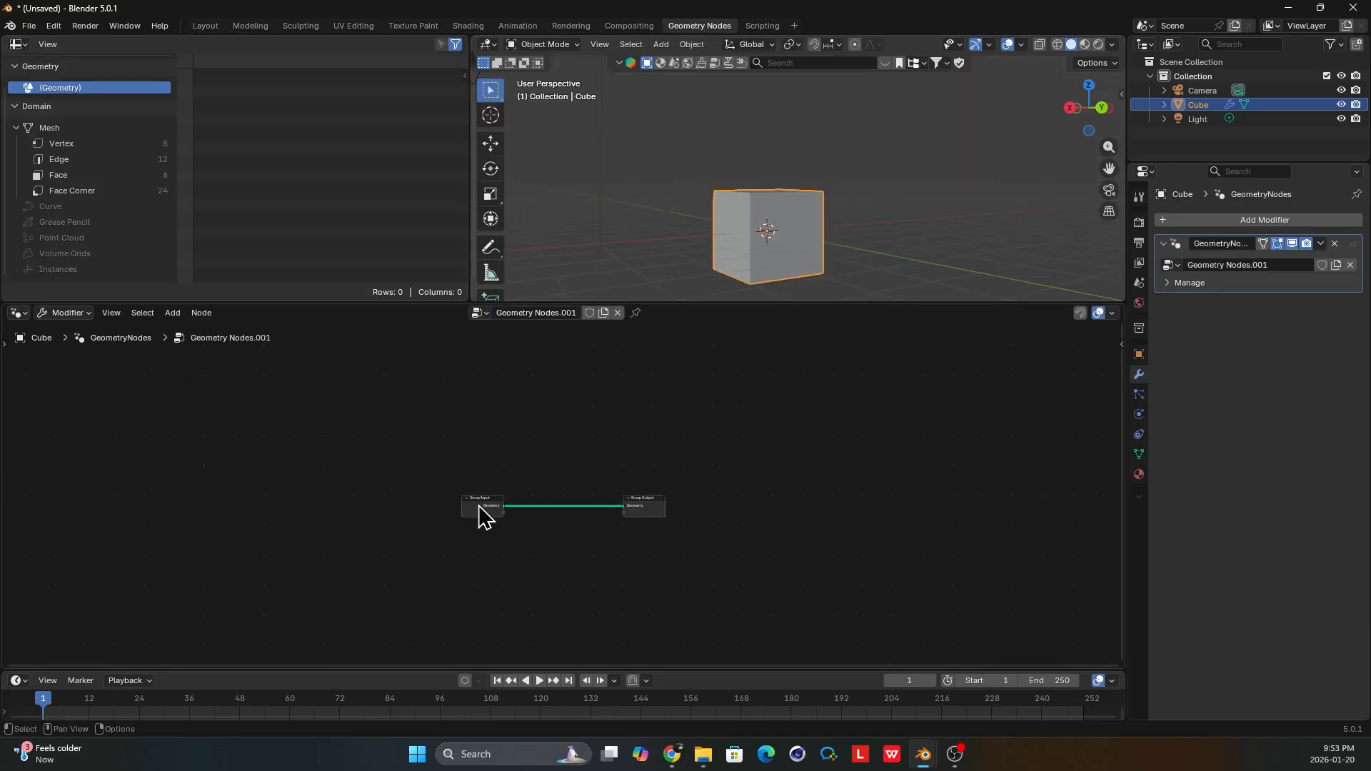
pyautogui.moveTo(488, 513); pyautogui.dragTo(32, 513)
pyautogui.moveTo(635, 514); pyautogui.dragTo(879, 517)
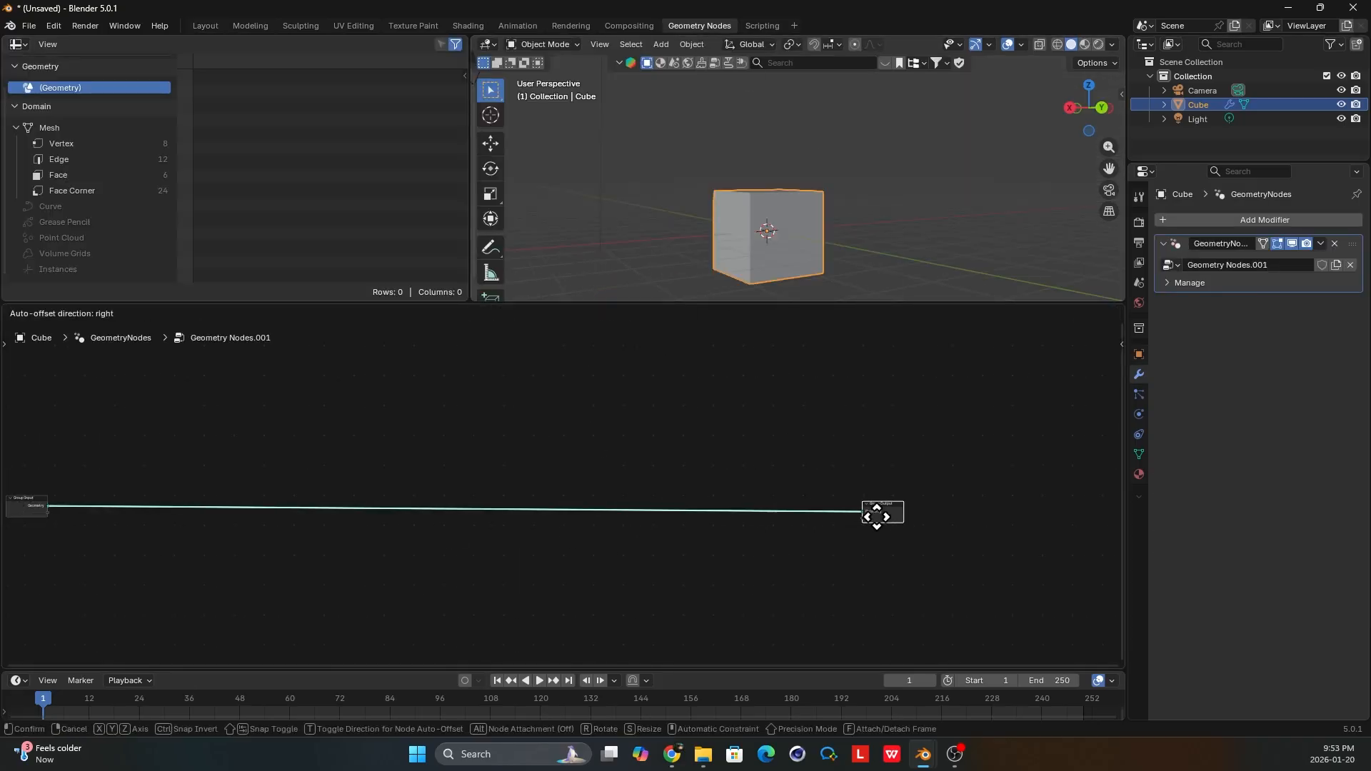
# Add a Spiral curve primitive node near the Group Input node, below the geometry link.
pyautogui.moveTo(280, 490); pyautogui.dragTo(482, 490, button='middle')
pyautogui.scroll(3, 482, 490)
pyautogui.hotkey('shift', 'a')
pyautogui.write('spi')
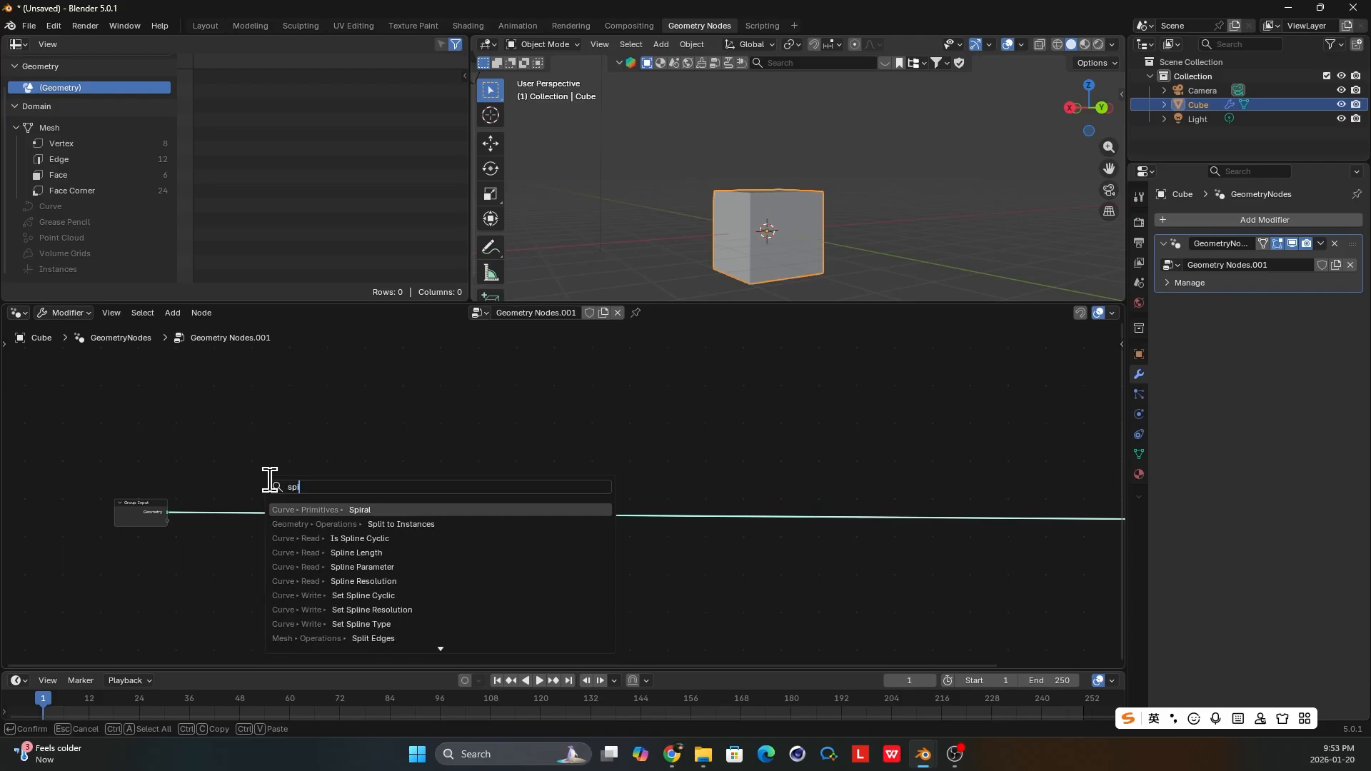
pyautogui.write('ral')
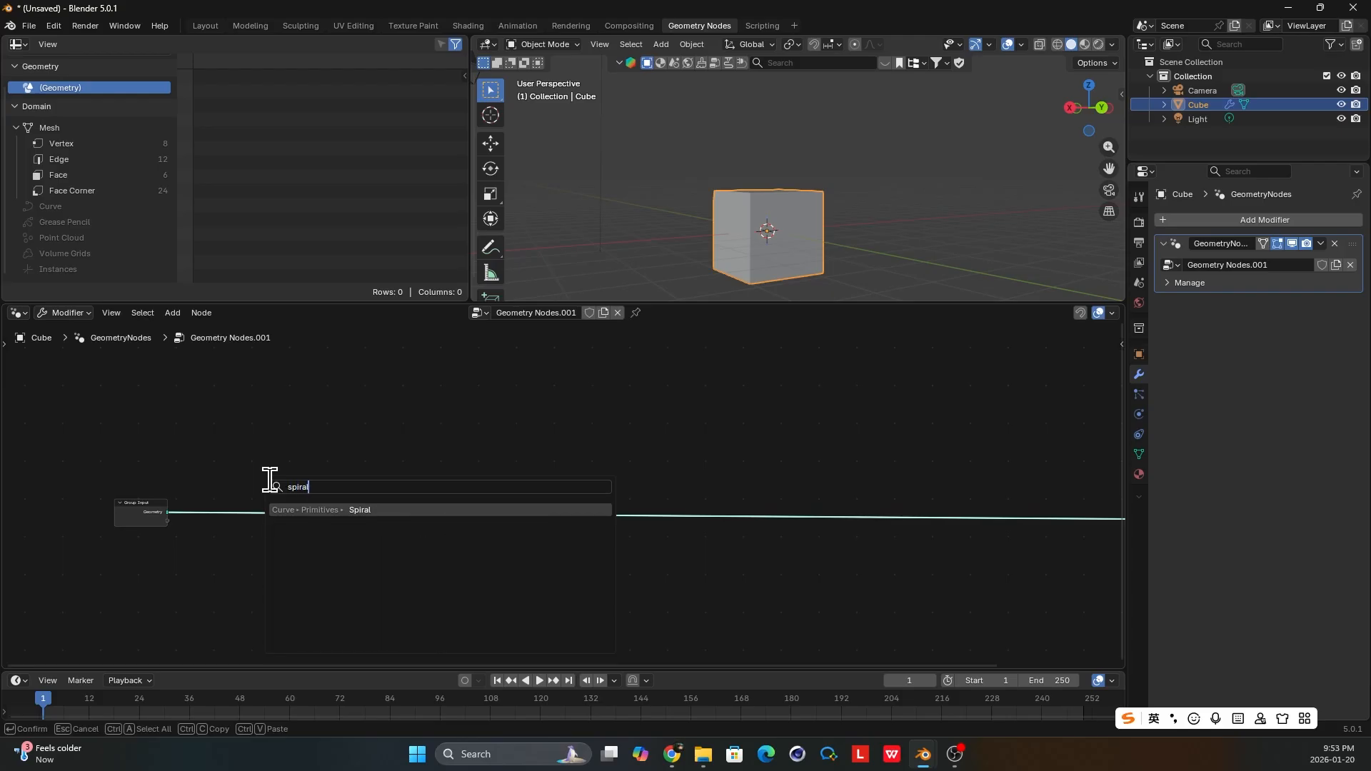
pyautogui.press('Return')
pyautogui.click(250, 525)
# Reposition the Spiral node above the link that leaves the Group Input node.
pyautogui.scroll(3, 306, 525)
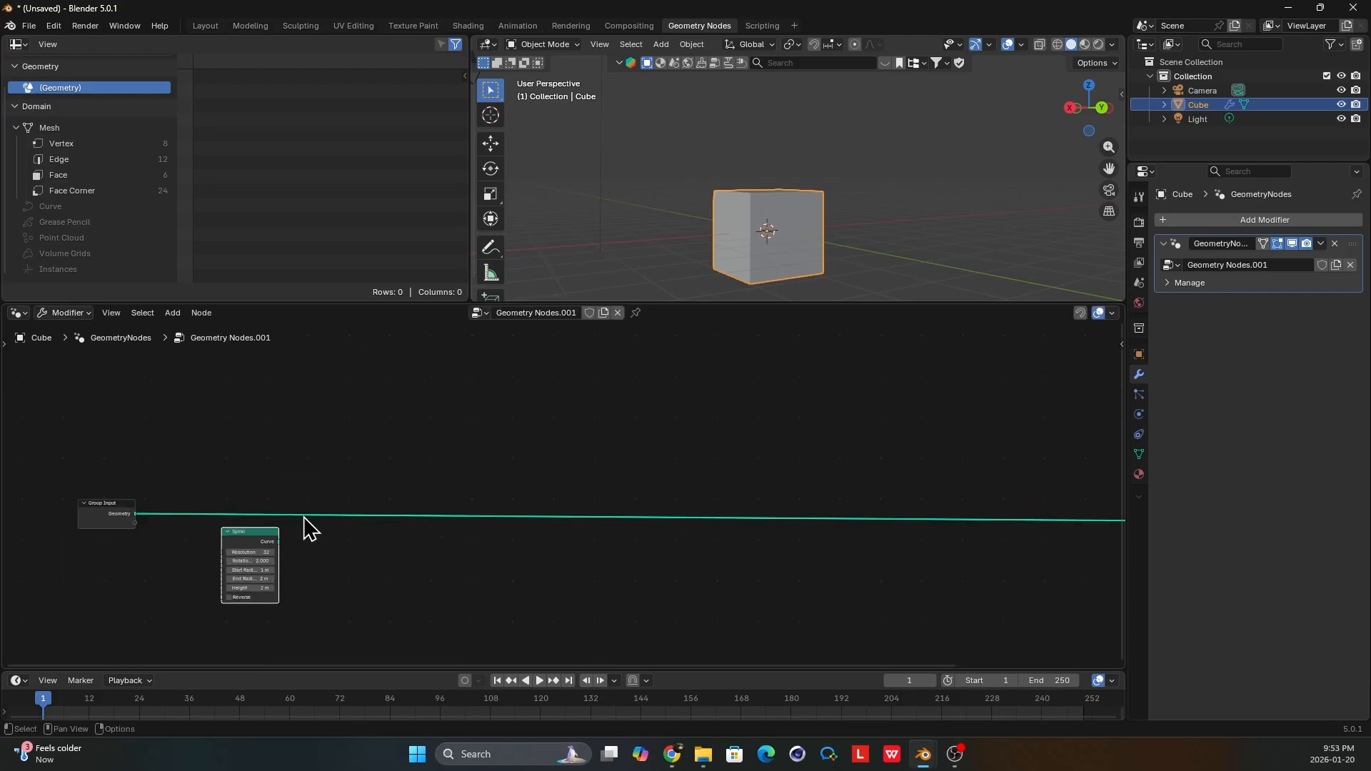
pyautogui.scroll(3, 357, 510)
pyautogui.moveTo(298, 517); pyautogui.dragTo(422, 508, button='middle')
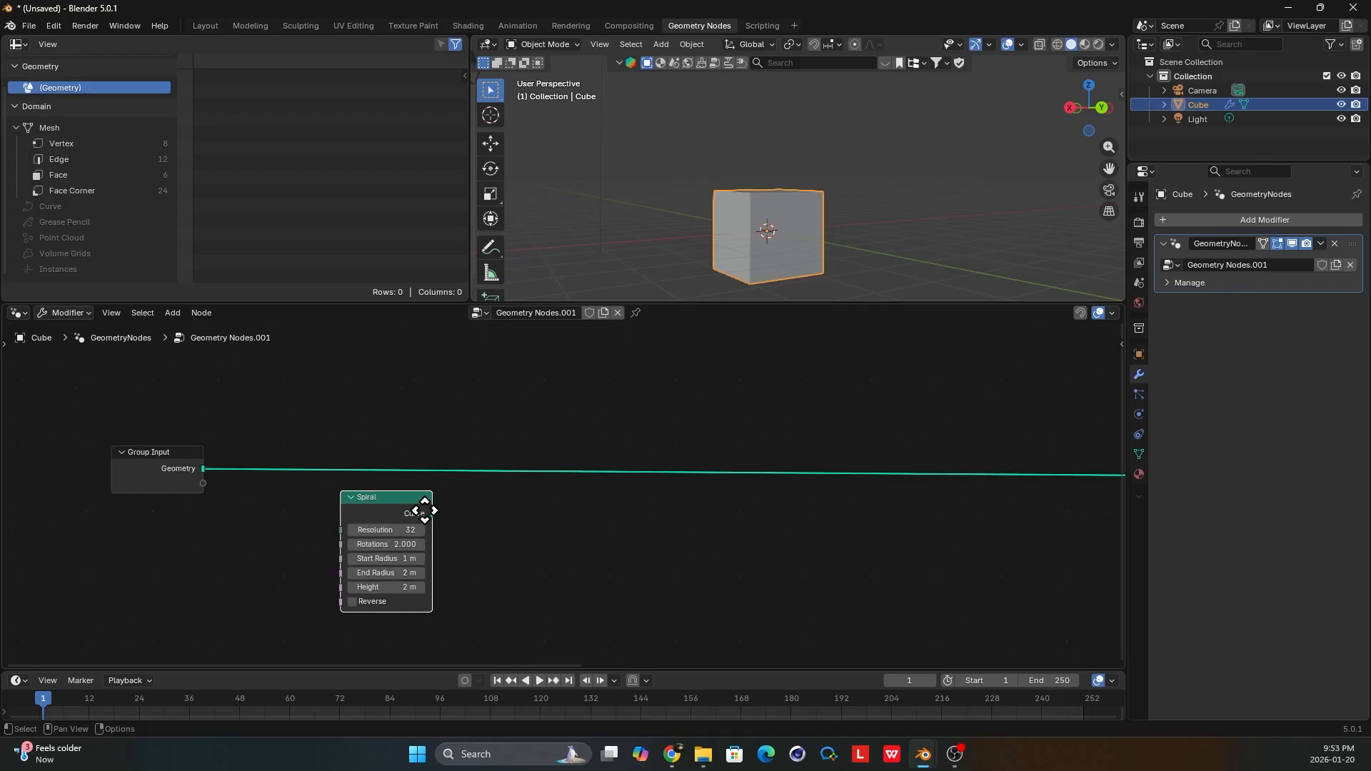
pyautogui.moveTo(406, 511); pyautogui.dragTo(364, 509)
pyautogui.moveTo(365, 510); pyautogui.dragTo(436, 497, button='middle')
pyautogui.moveTo(436, 496); pyautogui.dragTo(514, 363)
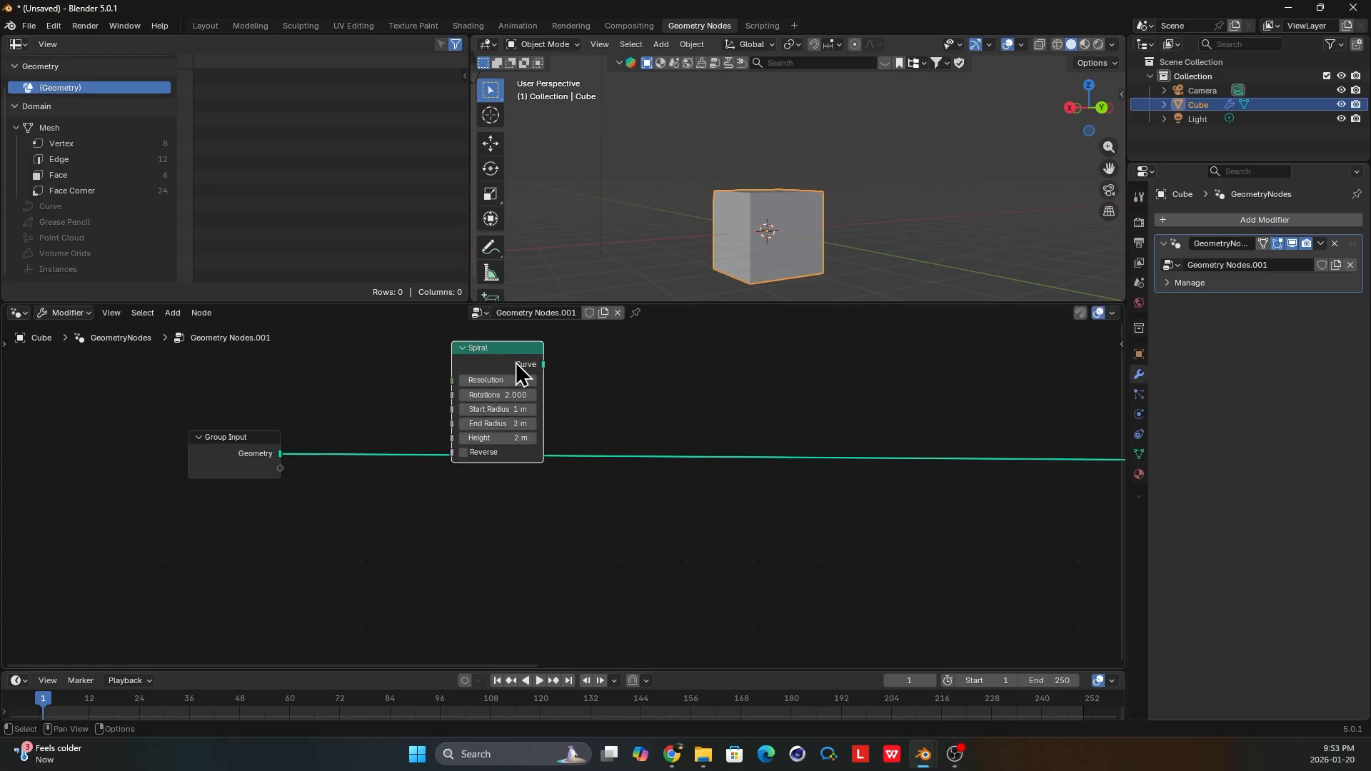
pyautogui.moveTo(514, 362); pyautogui.dragTo(477, 405, button='middle')
pyautogui.moveTo(477, 405)
pyautogui.mouseDown()
pyautogui.moveTo(482, 388)
pyautogui.moveTo(442, 382)
pyautogui.moveTo(490, 398)
pyautogui.mouseUp()
pyautogui.scroll(1, 482, 387)
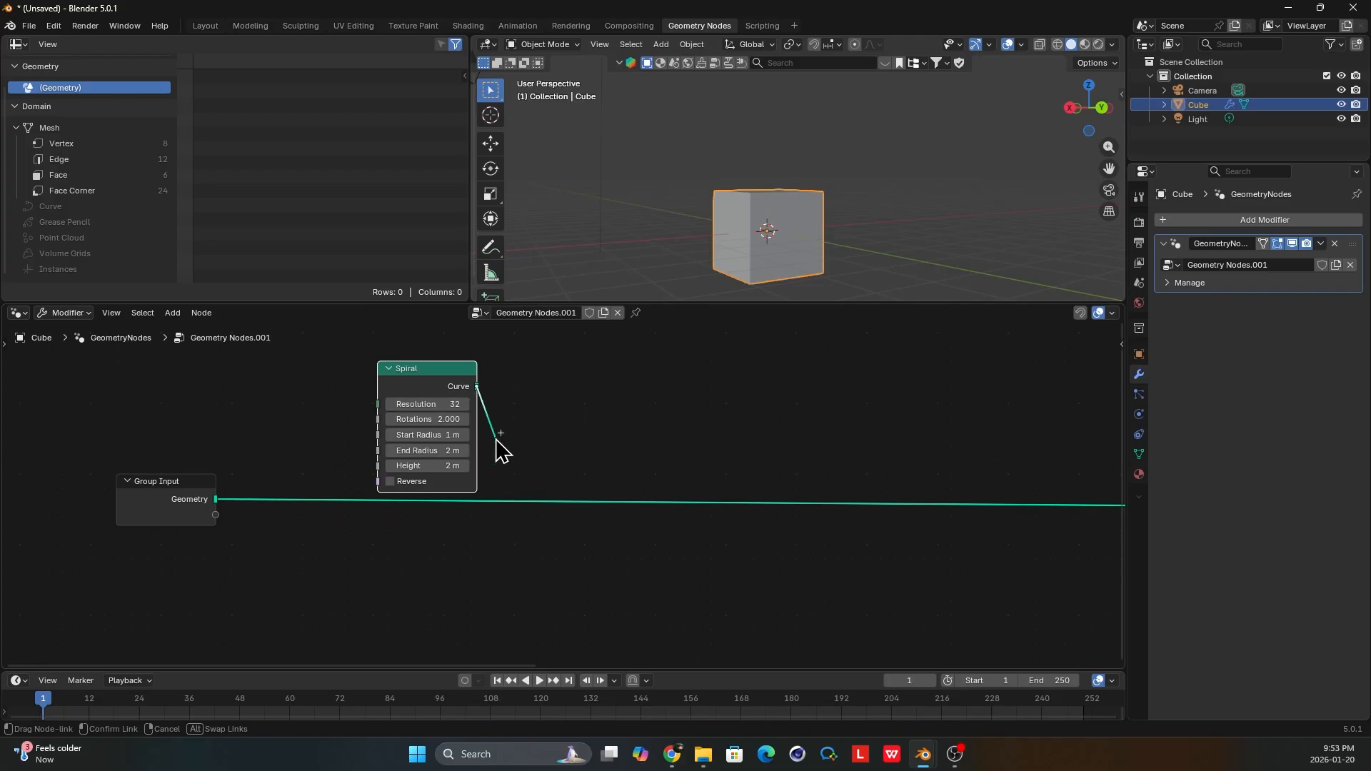
# Add a Transform Geometry node fed by the Spiral's Curve output and place it below the Spiral node.
pyautogui.moveTo(502, 449); pyautogui.dragTo(525, 567)
pyautogui.write('trans')
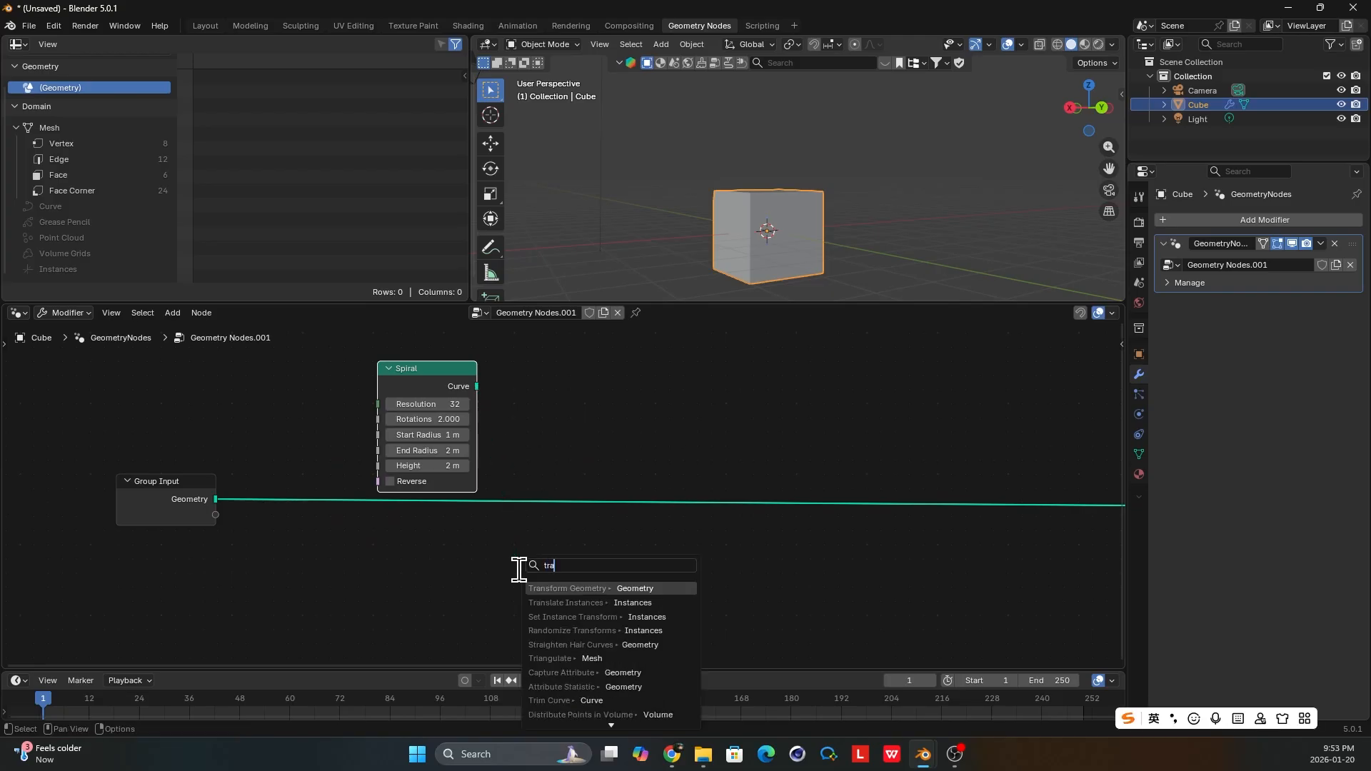
pyautogui.click(587, 588)
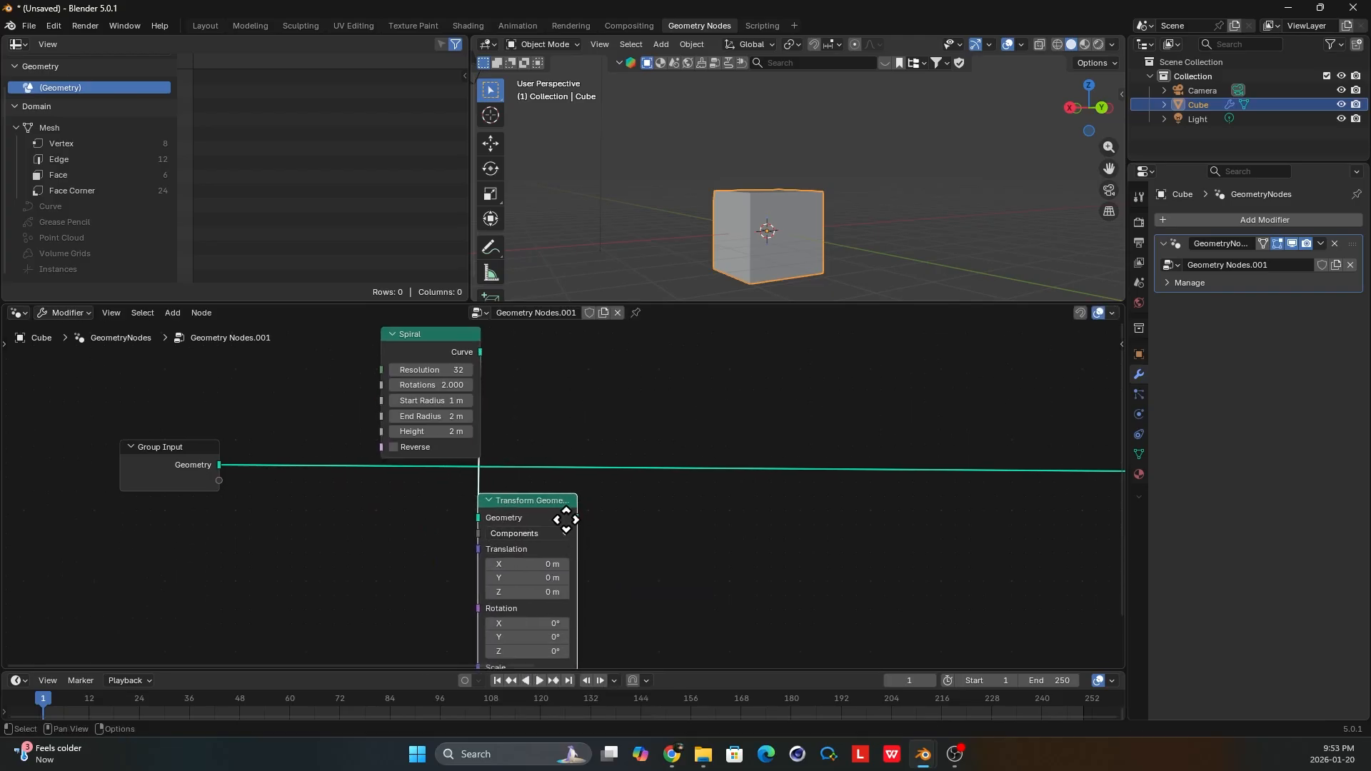
pyautogui.click(547, 497)
pyautogui.scroll(-1, 535, 496)
# Preview the Spiral's curve with a Viewer node placed clear of the other nodes, and switch the preview to the Transform Geometry output.
pyautogui.keyDown('ctrl'); pyautogui.keyDown('shift'); pyautogui.click(480, 380); pyautogui.keyUp('shift'); pyautogui.keyUp('ctrl')
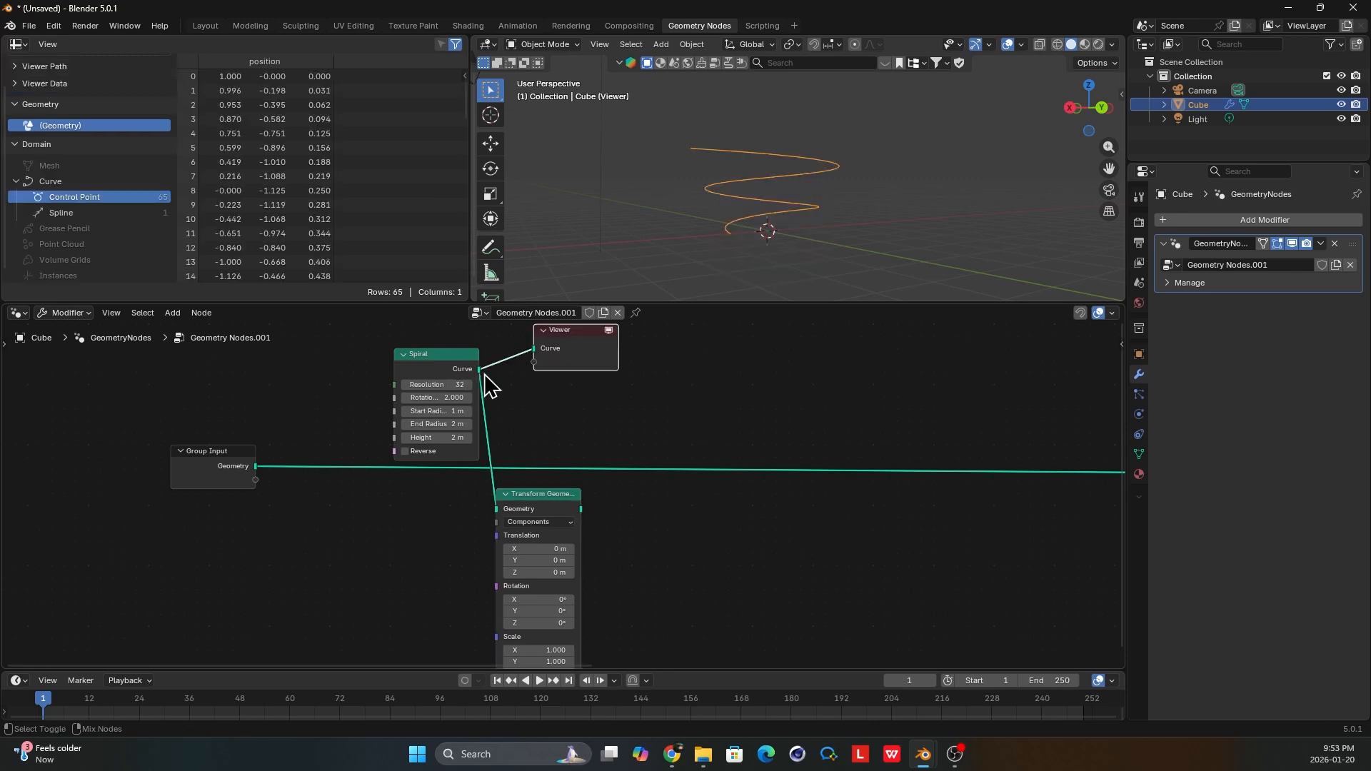
pyautogui.moveTo(568, 354); pyautogui.dragTo(797, 389)
pyautogui.click(831, 391)
pyautogui.scroll(1, 648, 503)
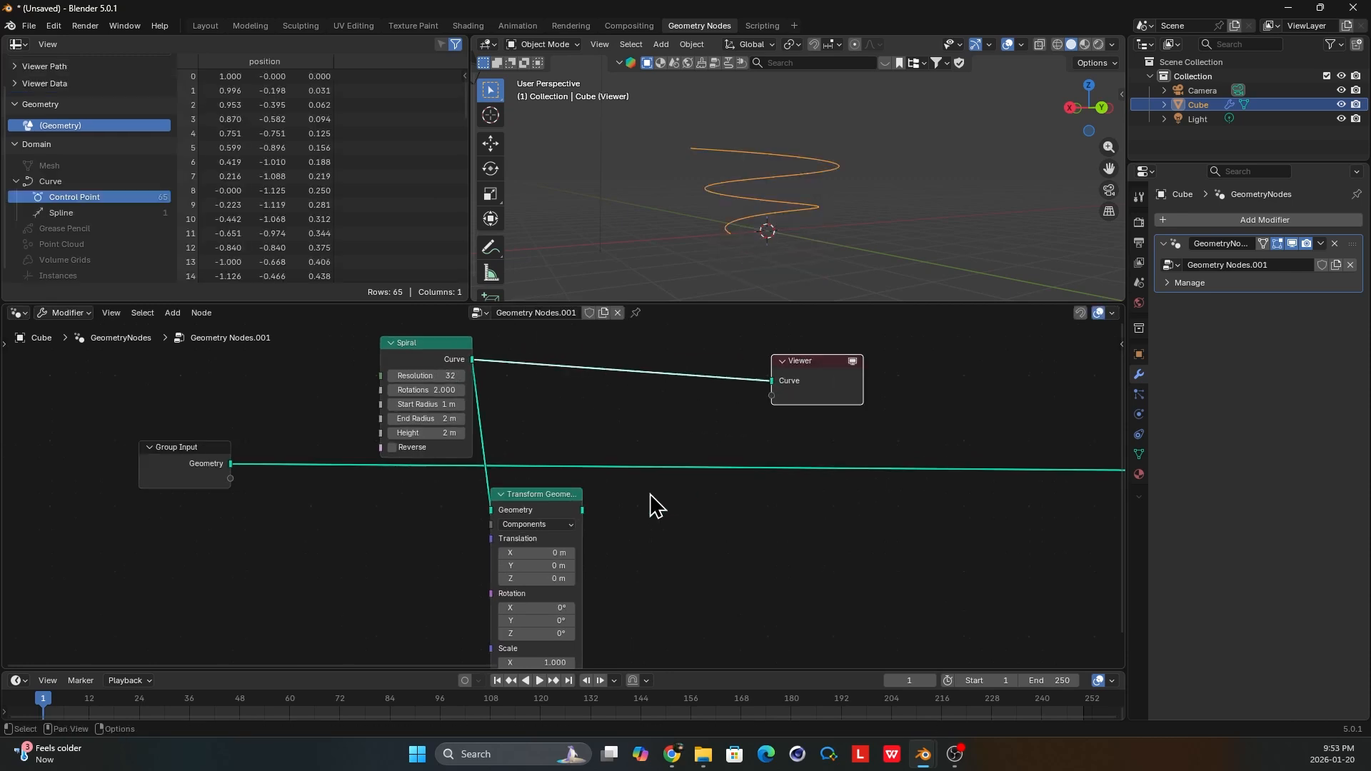
pyautogui.keyDown('ctrl'); pyautogui.keyDown('shift'); pyautogui.click(574, 519); pyautogui.keyUp('shift'); pyautogui.keyUp('ctrl')
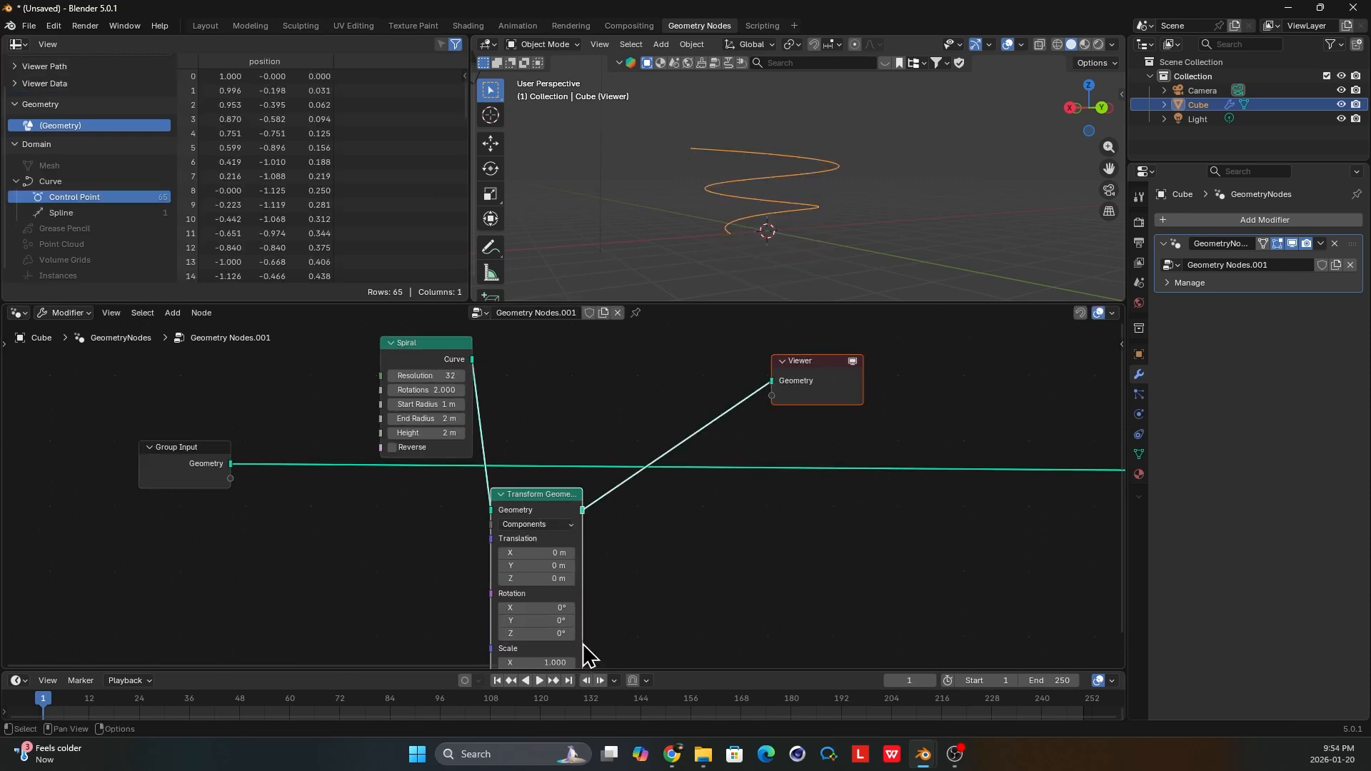
# Set the Transform Geometry node's Z rotation to 90°.
pyautogui.moveTo(585, 647); pyautogui.dragTo(578, 614, button='middle')
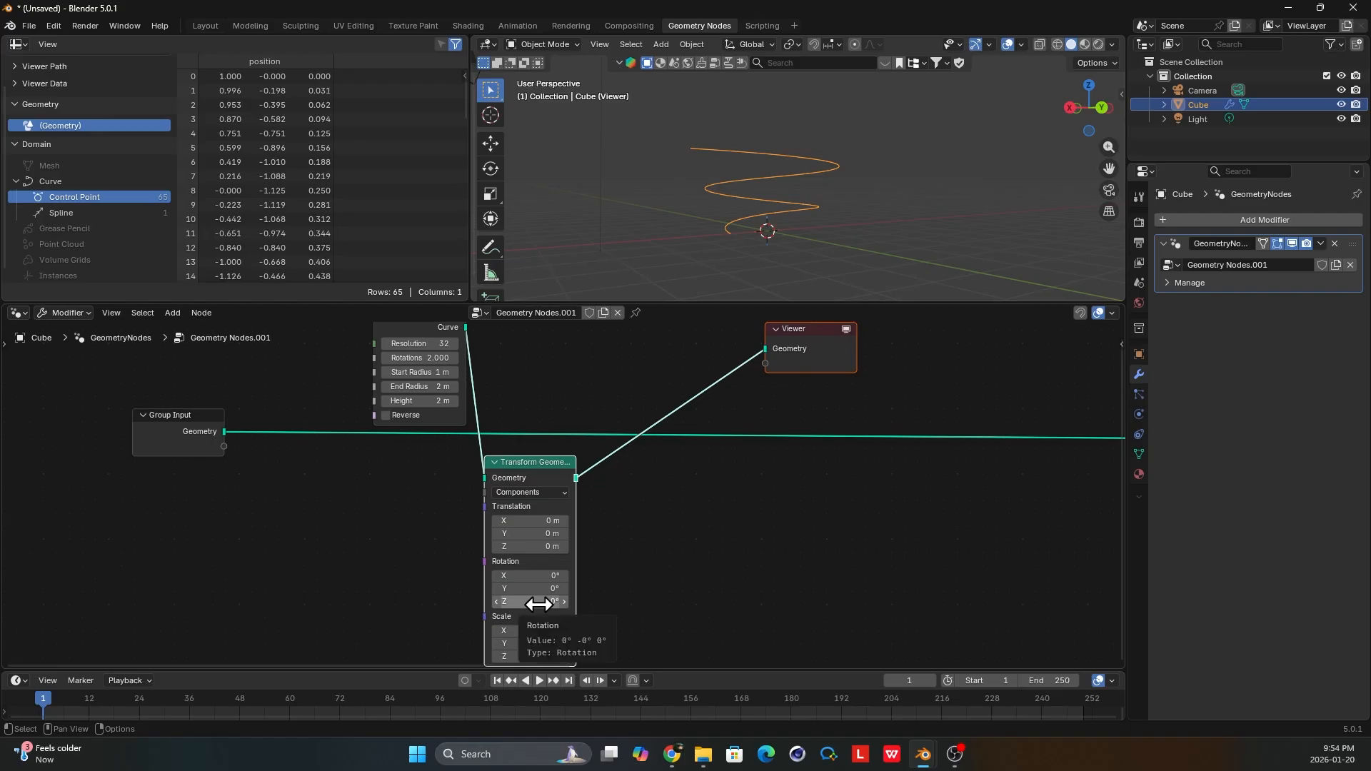
pyautogui.click(539, 601)
pyautogui.write('90')
pyautogui.press('Return')
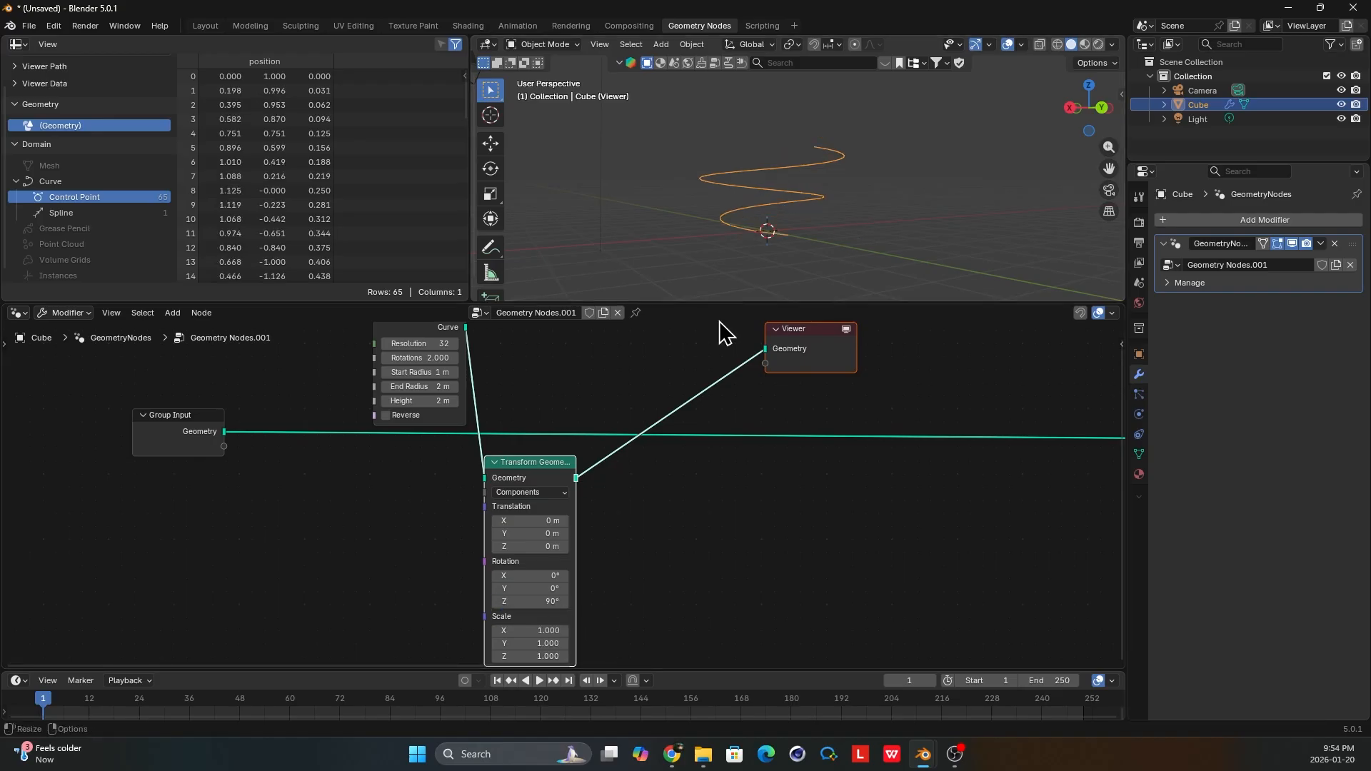
# Combine the Spiral and Transform Geometry outputs in a new Join Geometry node and preview the joined result in the Viewer.
pyautogui.moveTo(601, 481); pyautogui.dragTo(584, 507, button='middle')
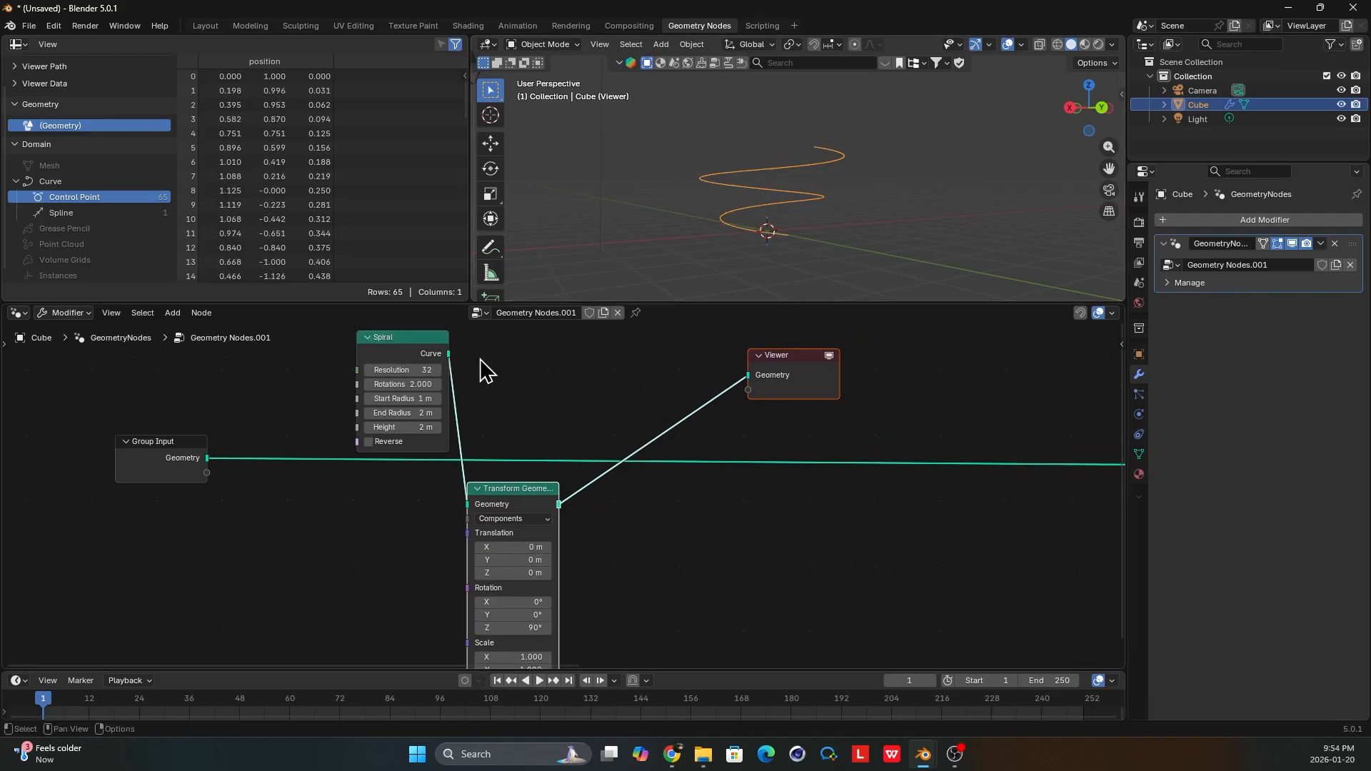
pyautogui.moveTo(448, 353); pyautogui.dragTo(635, 413)
pyautogui.write('join')
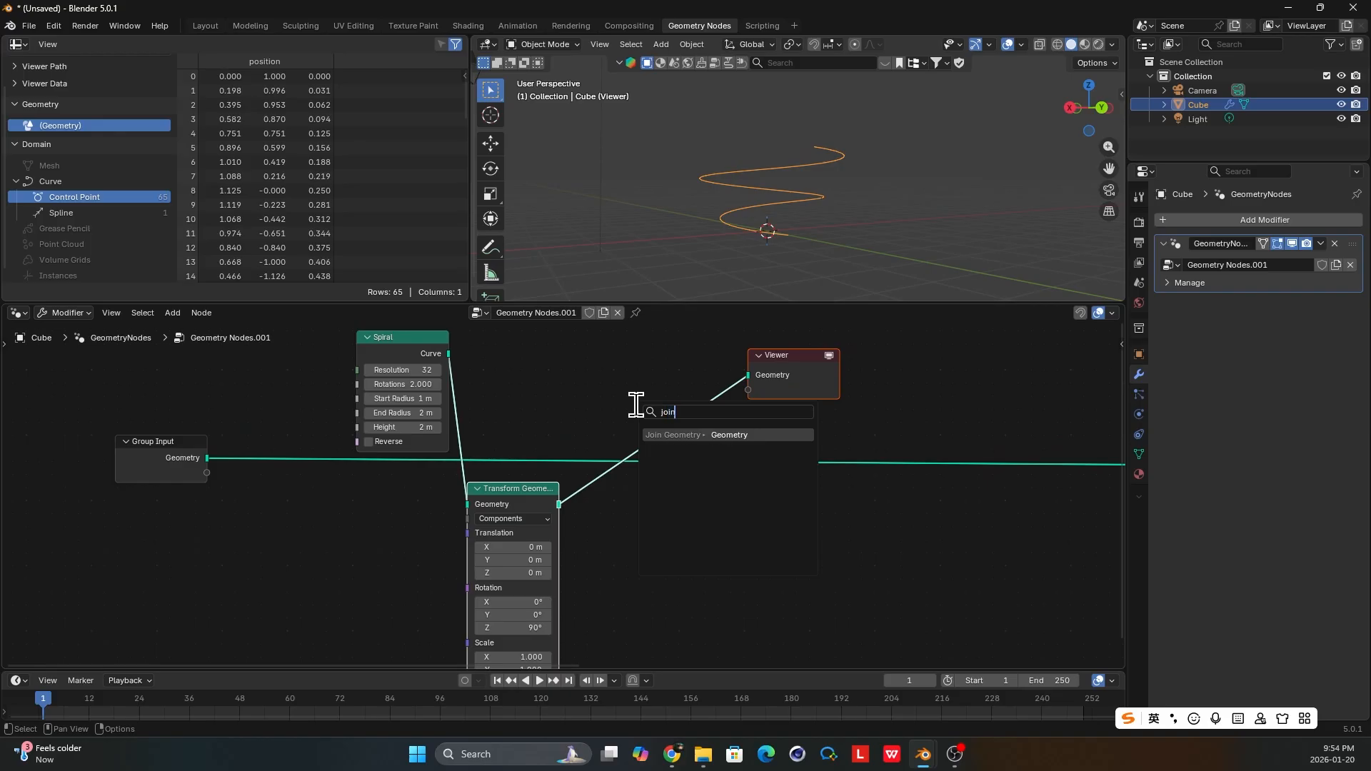
pyautogui.press('Return')
pyautogui.moveTo(559, 504); pyautogui.dragTo(646, 428)
pyautogui.moveTo(728, 413); pyautogui.dragTo(916, 403)
pyautogui.scroll(1, 532, 514)
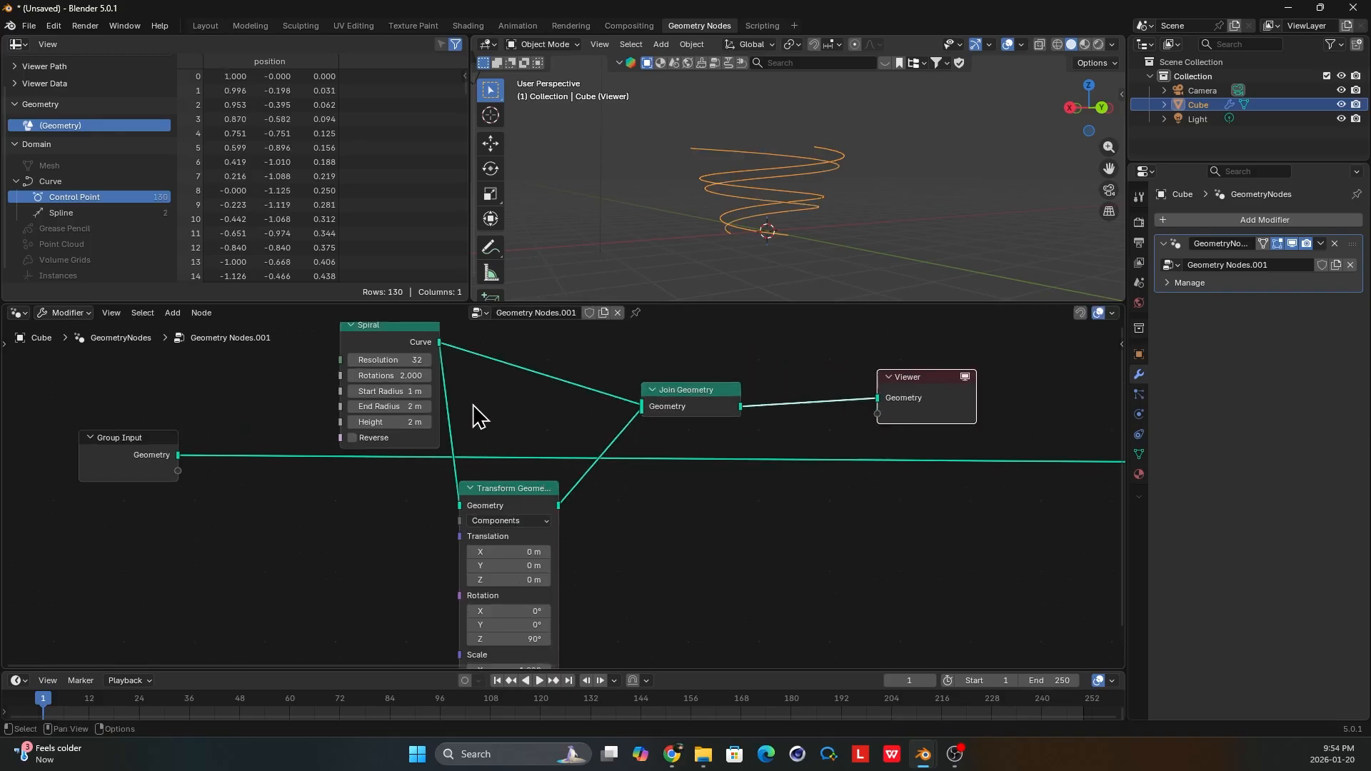
# Set the Spiral node's Start Radius to 2 m.
pyautogui.moveTo(536, 392); pyautogui.dragTo(629, 442, button='middle')
pyautogui.scroll(3, 788, 169)
pyautogui.moveTo(788, 169); pyautogui.dragTo(859, 172, button='middle')
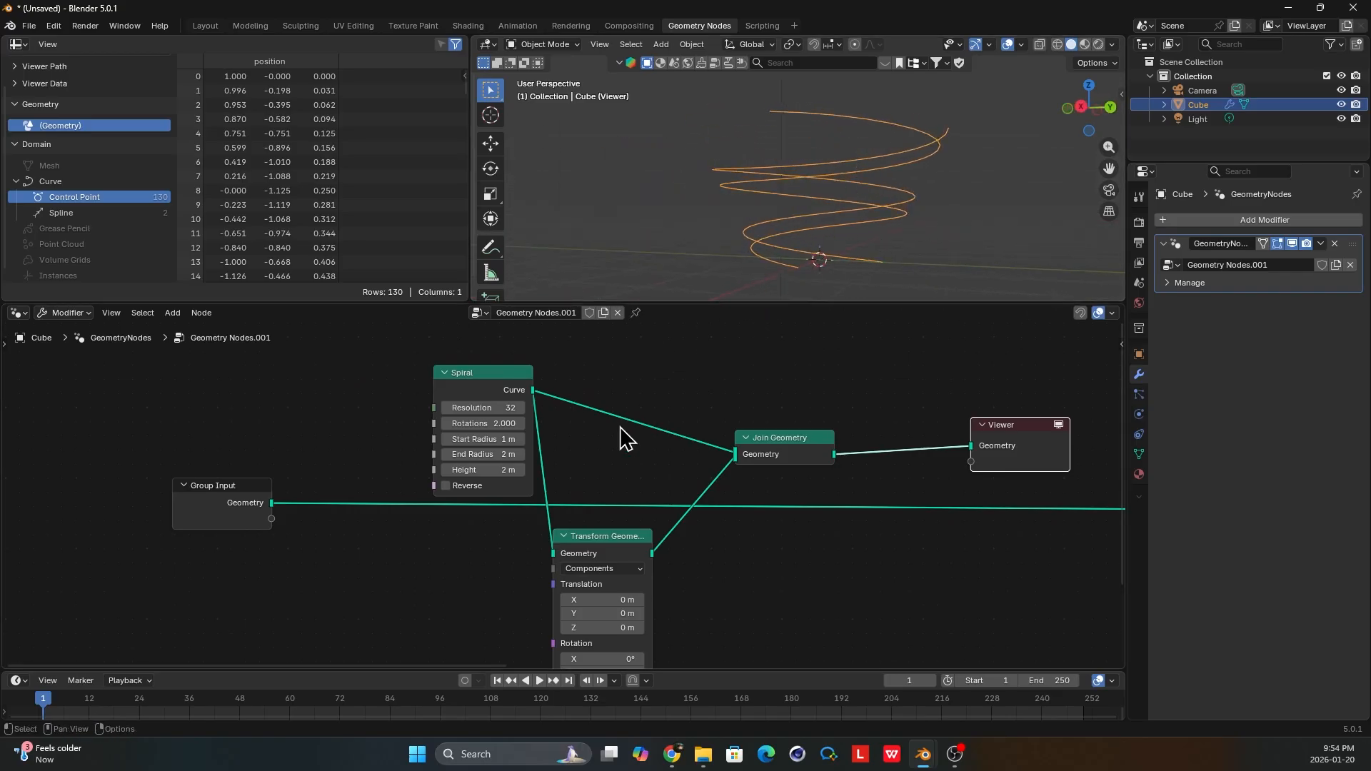
pyautogui.click(529, 439)
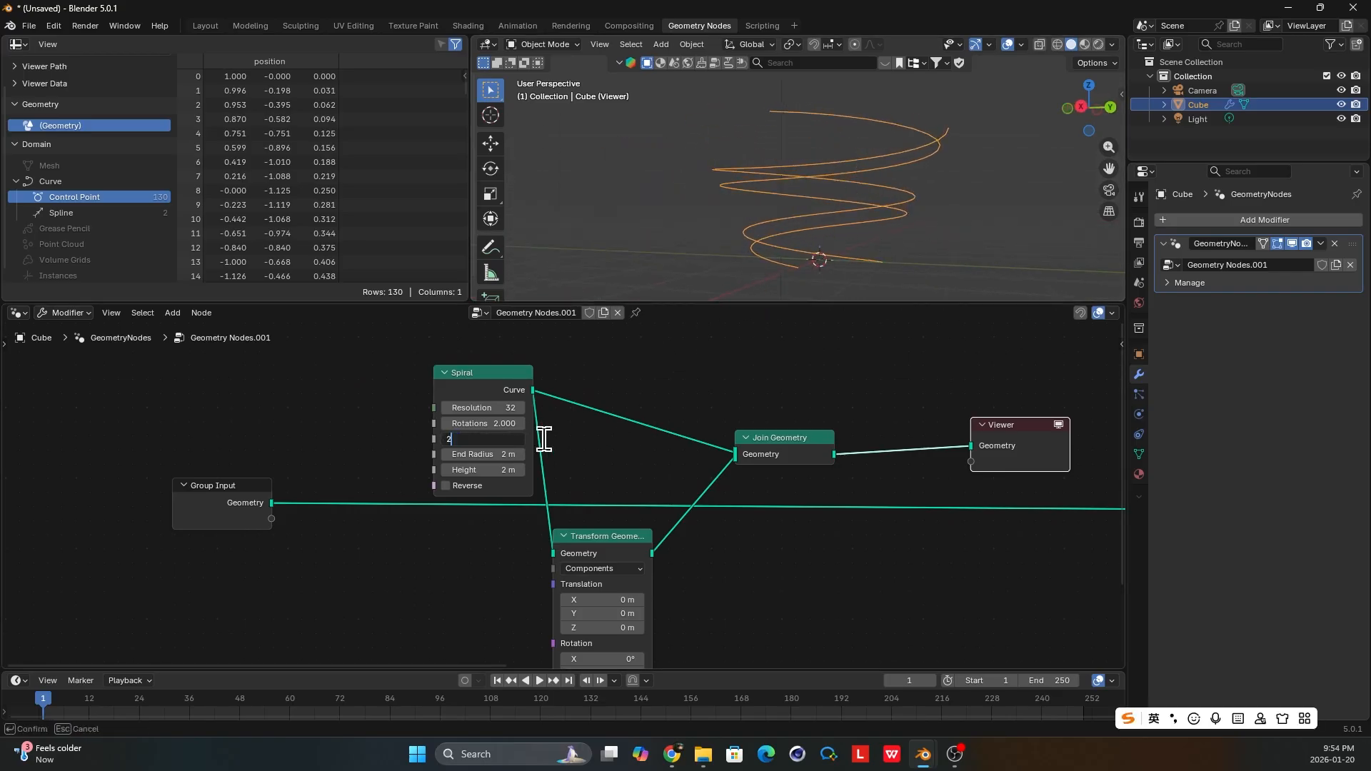
pyautogui.write('2')
pyautogui.press('Return')
# Set the Spiral node's Height to 20 m.
pyautogui.scroll(-1, 643, 459)
pyautogui.moveTo(918, 190); pyautogui.dragTo(853, 230, button='middle')
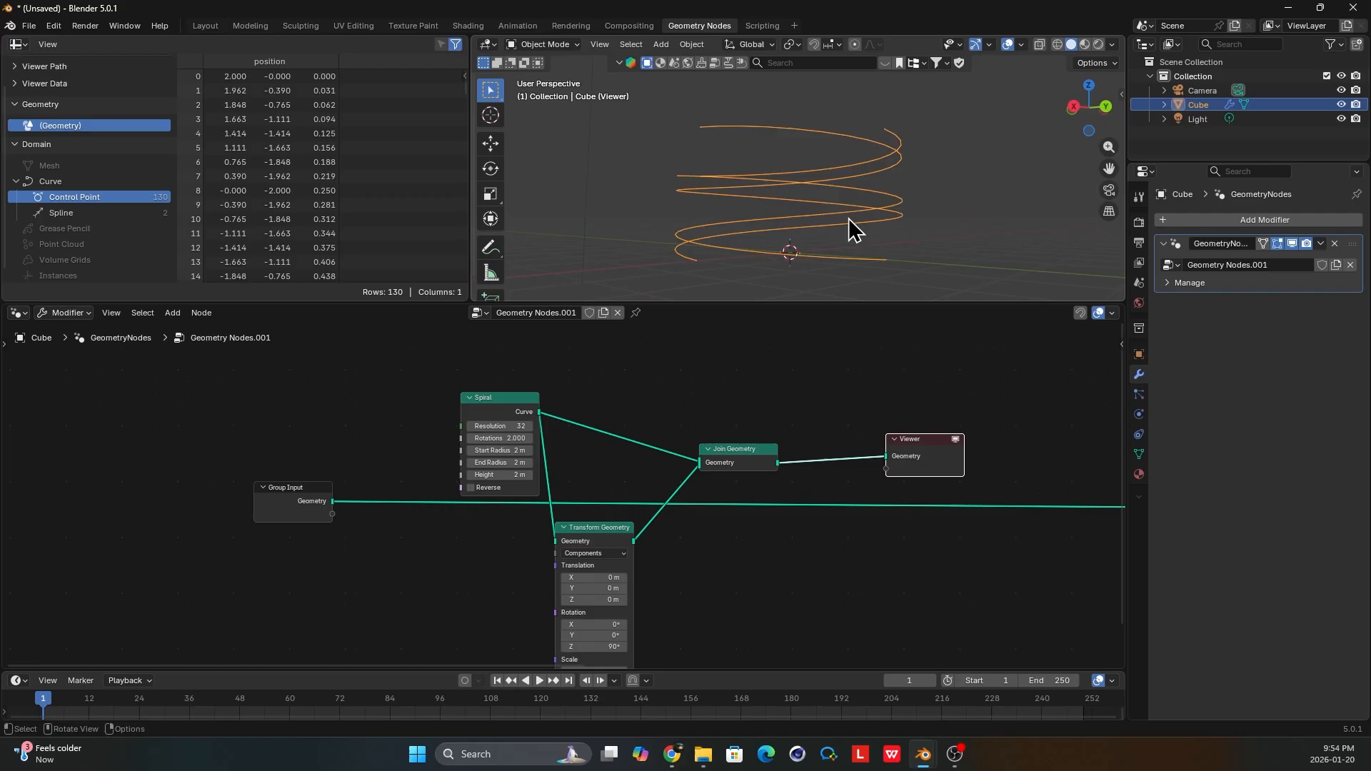
pyautogui.scroll(1, 518, 475)
pyautogui.click(519, 475)
pyautogui.write('20')
pyautogui.press('Return')
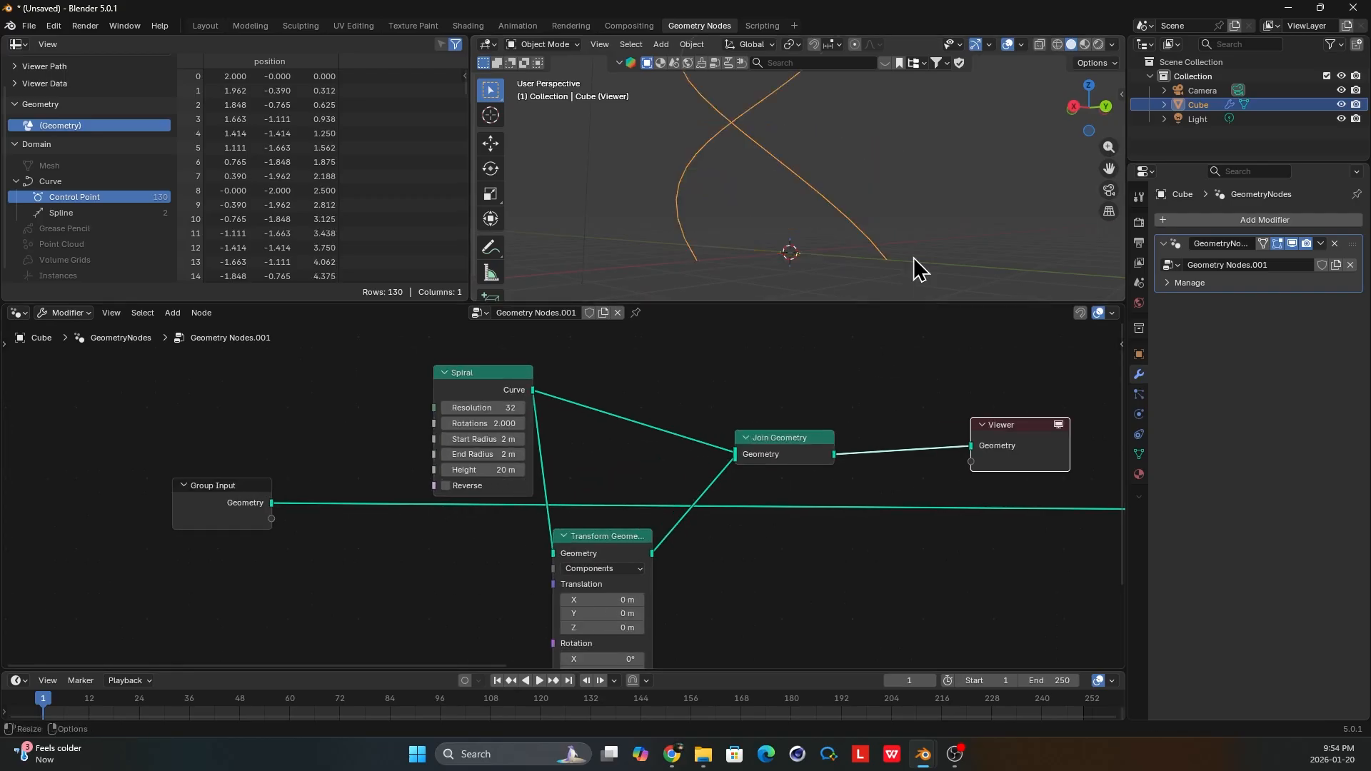
# Examine the base of the two joined spirals in the viewport and delete the Viewer node.
pyautogui.scroll(-6, 820, 195)
pyautogui.keyDown('shift'); pyautogui.moveTo(846, 143); pyautogui.dragTo(568, 267, button='middle'); pyautogui.keyUp('shift')
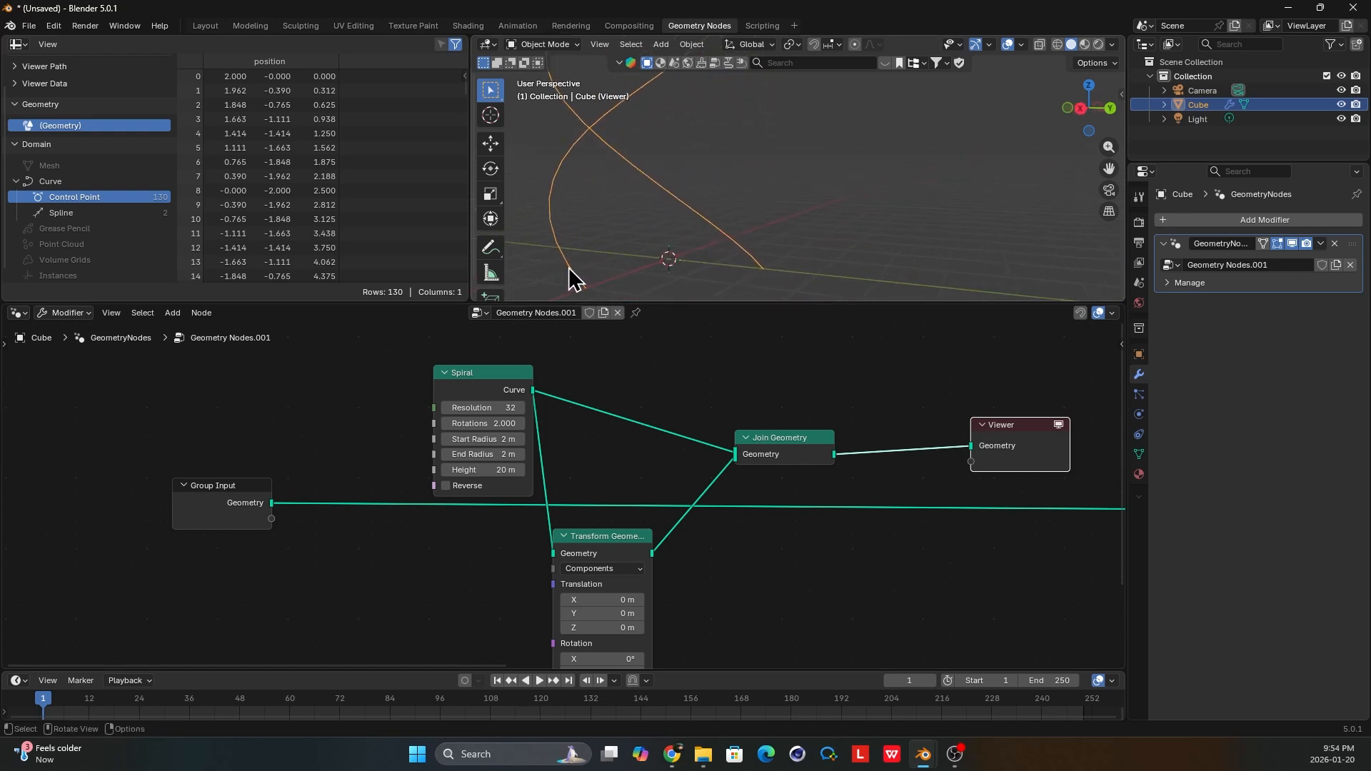
pyautogui.scroll(-1, 693, 297)
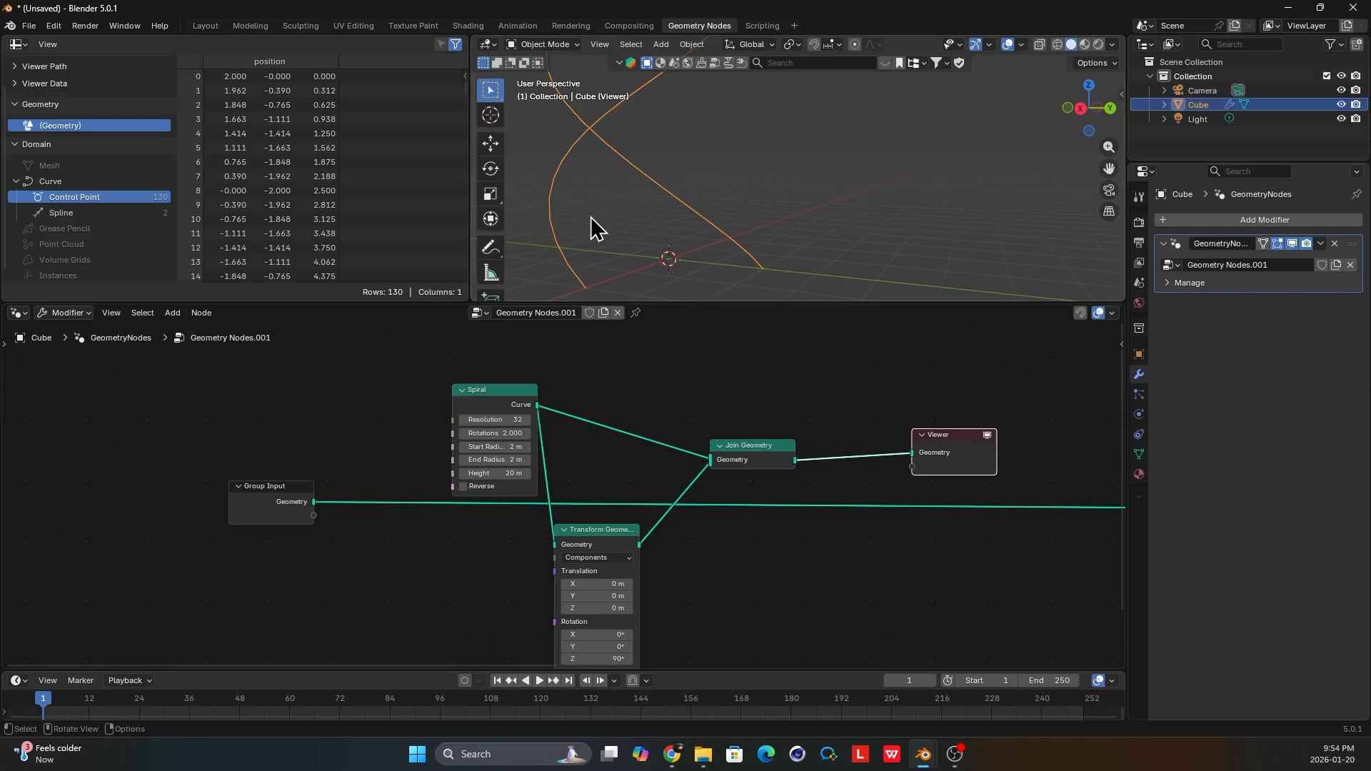
pyautogui.scroll(-1, 774, 444)
pyautogui.moveTo(678, 272); pyautogui.dragTo(500, 148, button='middle')
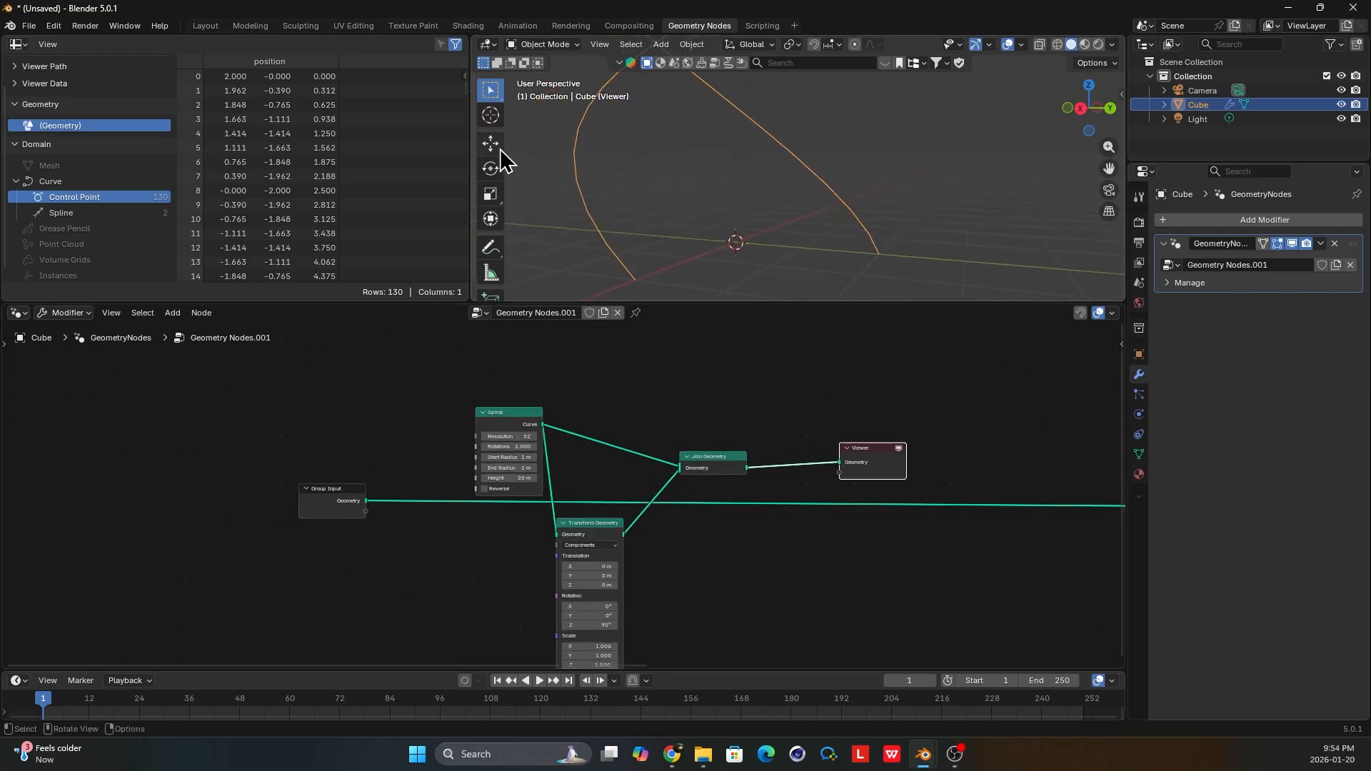
pyautogui.scroll(-1, 499, 150)
# Connect the Join Geometry output to the Group Output node, replacing the Group Input link.
pyautogui.scroll(-1, 737, 394)
pyautogui.press('x')
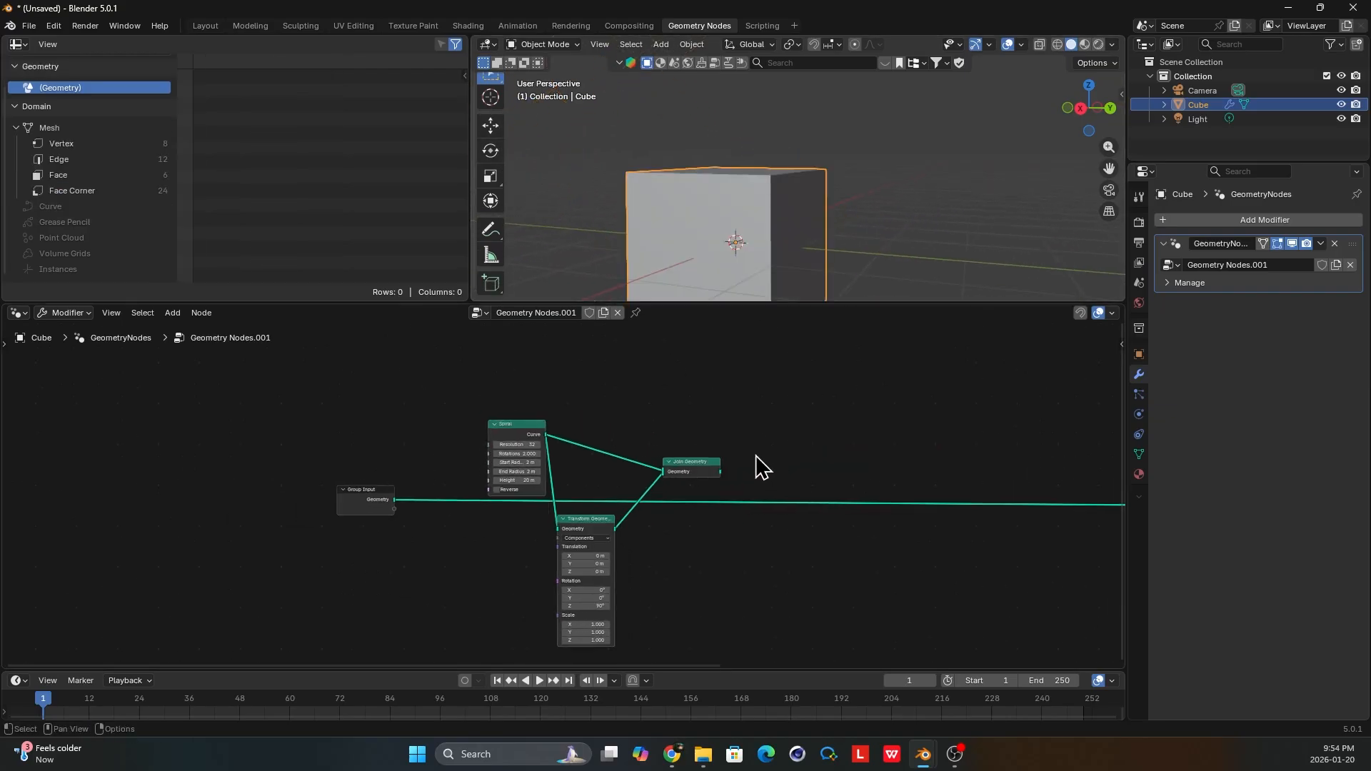
pyautogui.moveTo(755, 465); pyautogui.dragTo(422, 481, button='middle')
pyautogui.scroll(-1, 603, 468)
pyautogui.scroll(-1, 468, 470)
pyautogui.moveTo(423, 472); pyautogui.dragTo(999, 499)
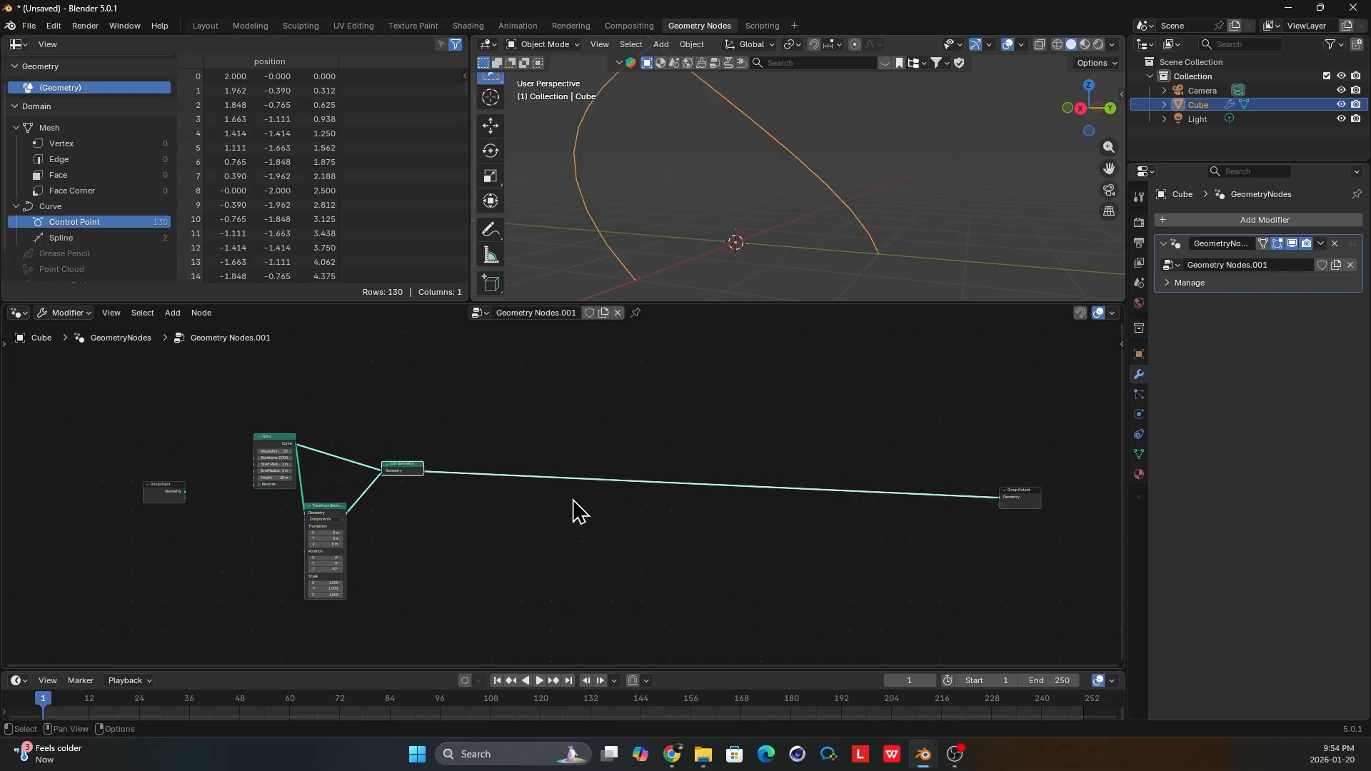
# Widen the spreadsheet's domain list to check the curve's control points, and preview the Spiral node alone for comparison.
pyautogui.scroll(3, 437, 444)
pyautogui.moveTo(435, 443); pyautogui.dragTo(577, 465, button='middle')
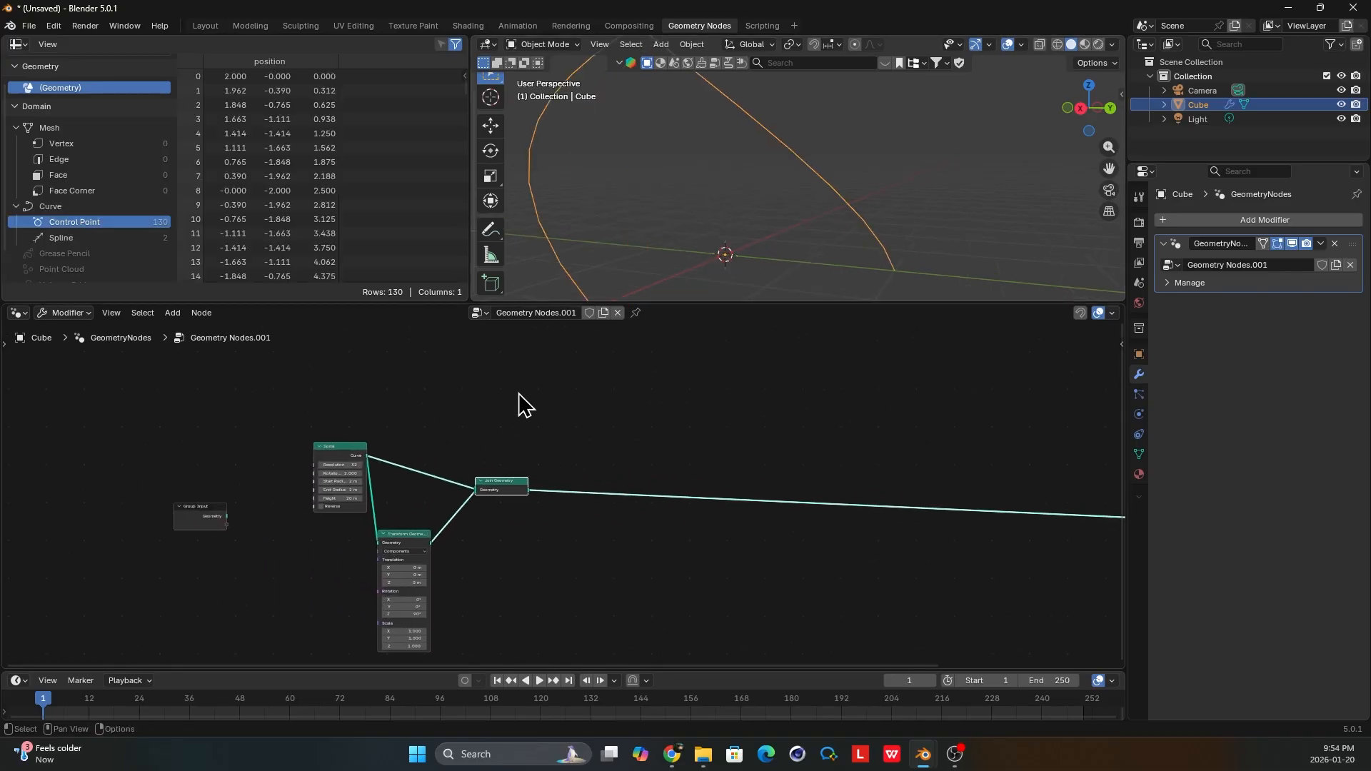
pyautogui.moveTo(521, 401); pyautogui.dragTo(493, 377, button='middle')
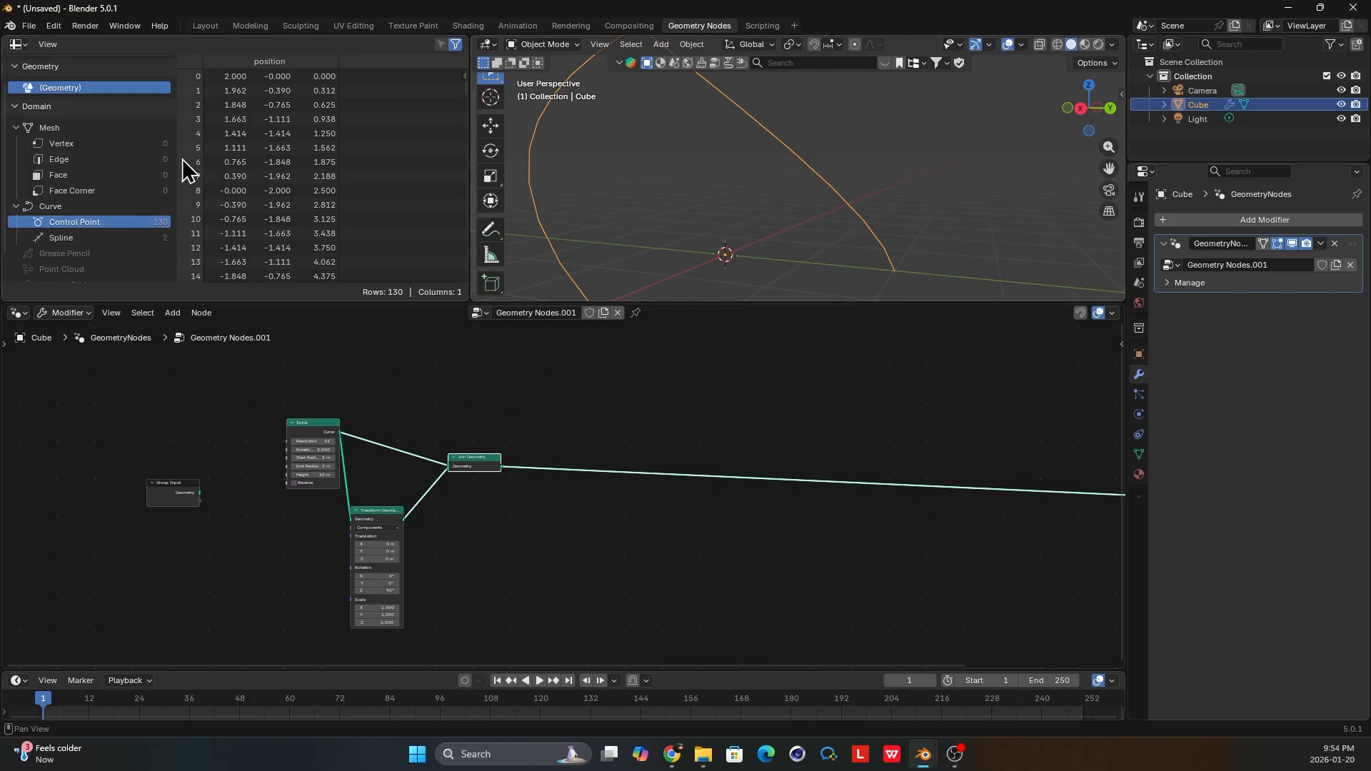
pyautogui.moveTo(179, 162); pyautogui.dragTo(205, 164)
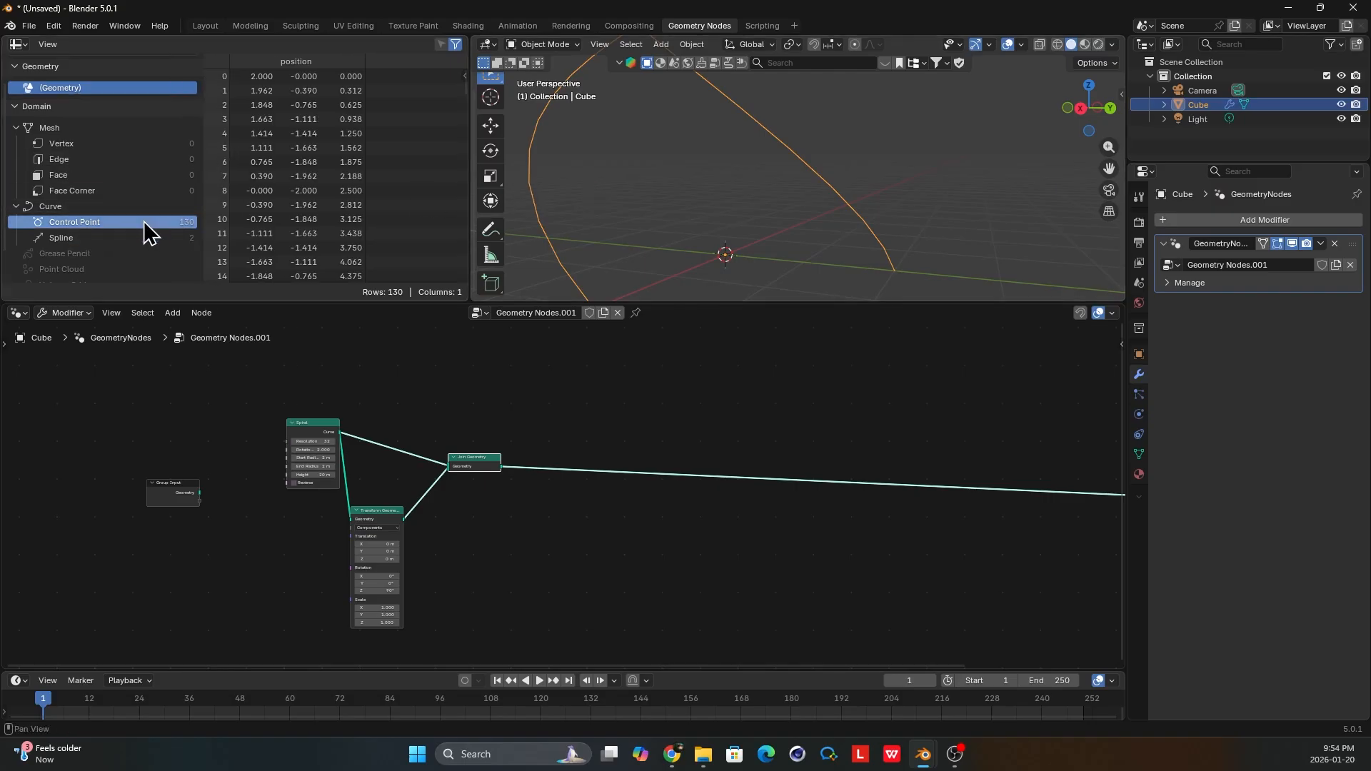
pyautogui.scroll(2, 276, 413)
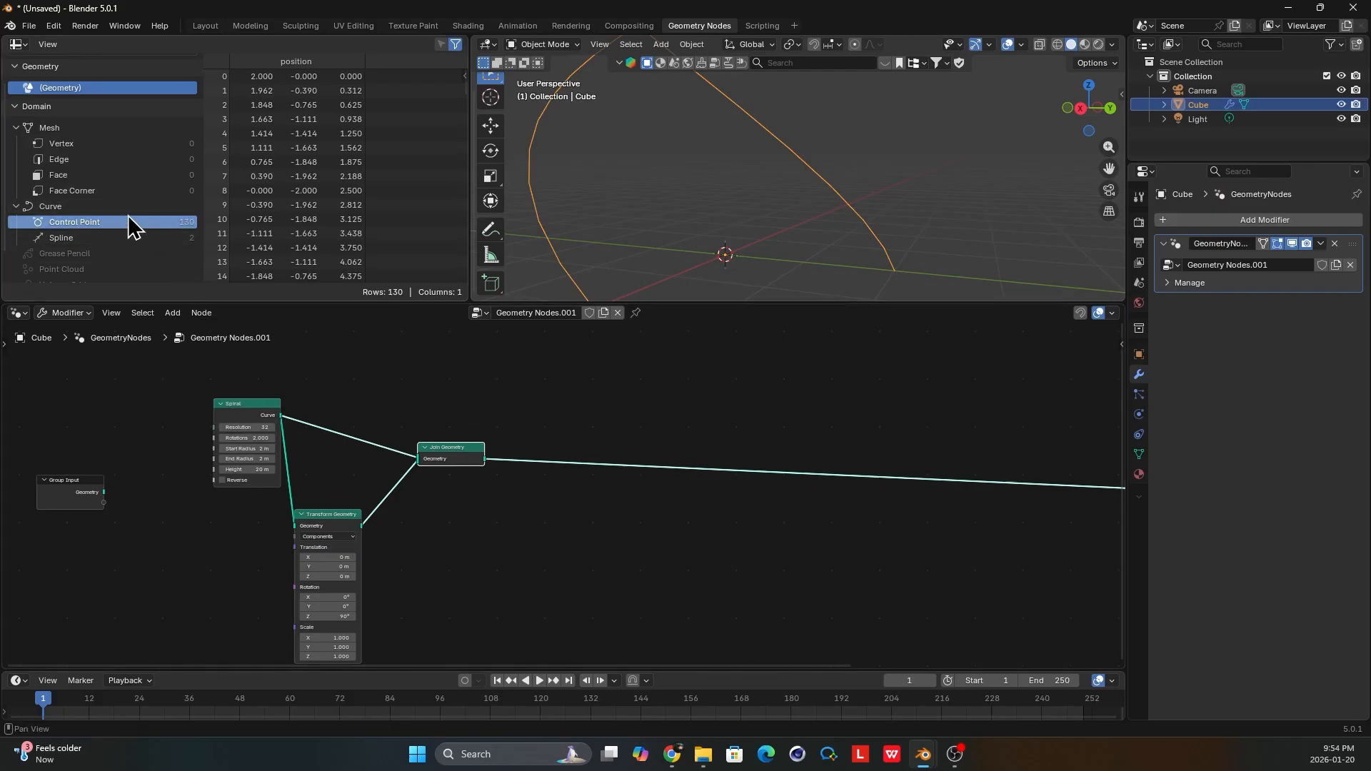
pyautogui.scroll(1, 434, 443)
pyautogui.scroll(-2, 471, 454)
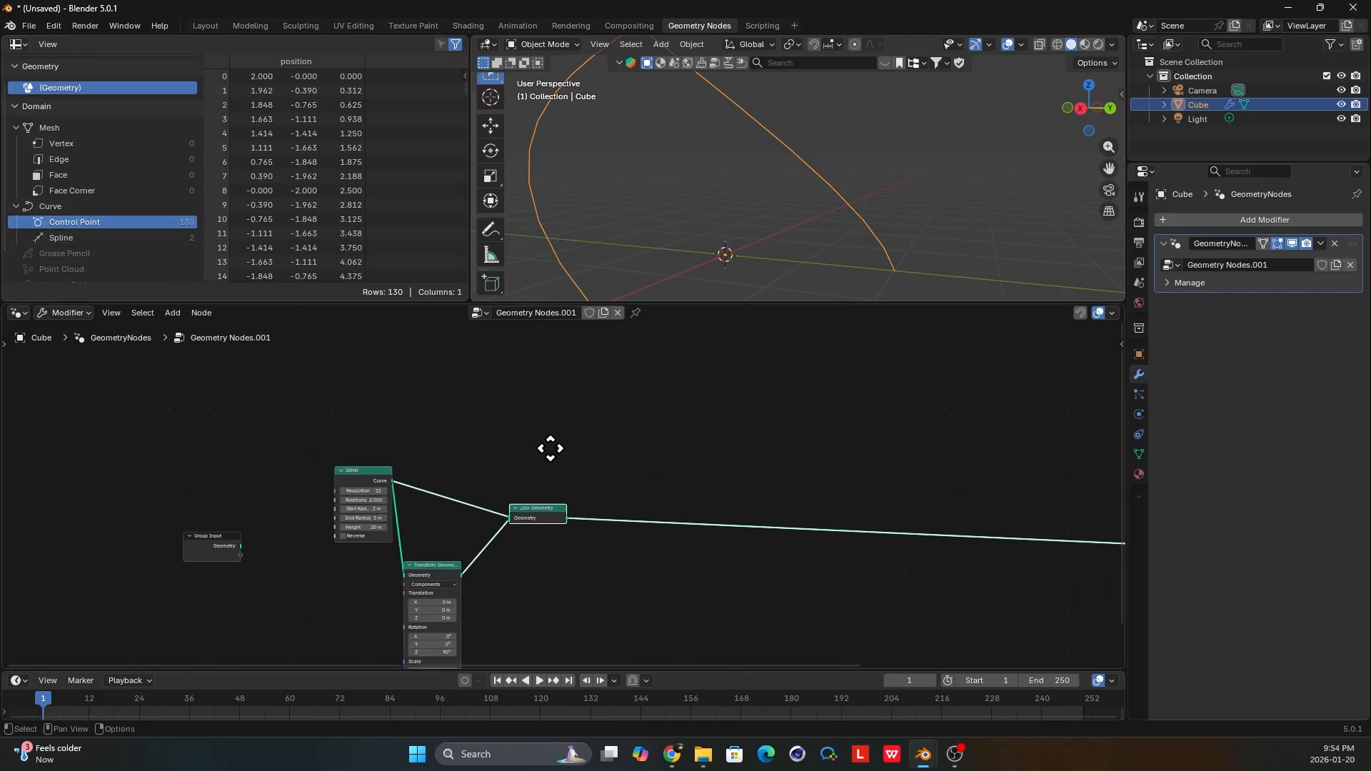
pyautogui.scroll(1, 335, 486)
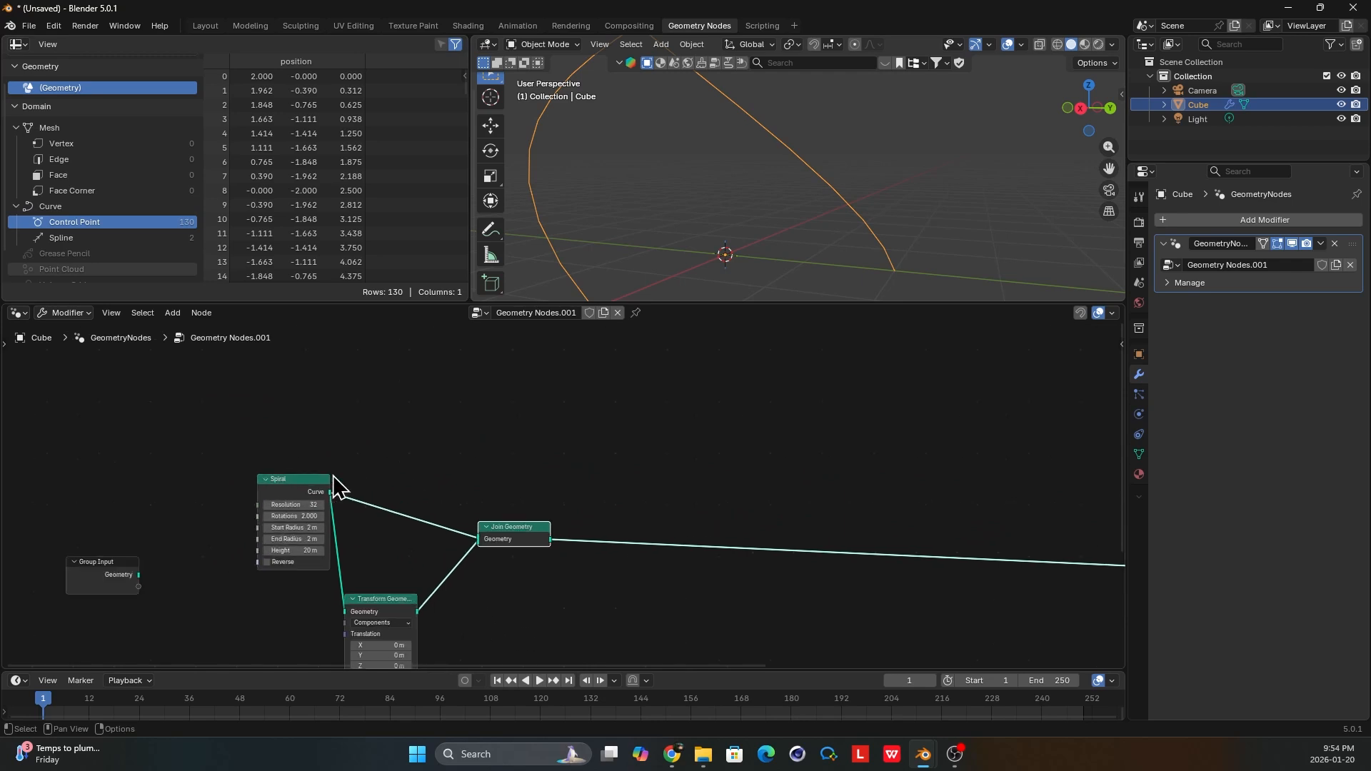
pyautogui.keyDown('ctrl'); pyautogui.keyDown('shift'); pyautogui.click(293, 487); pyautogui.keyUp('shift'); pyautogui.keyUp('ctrl')
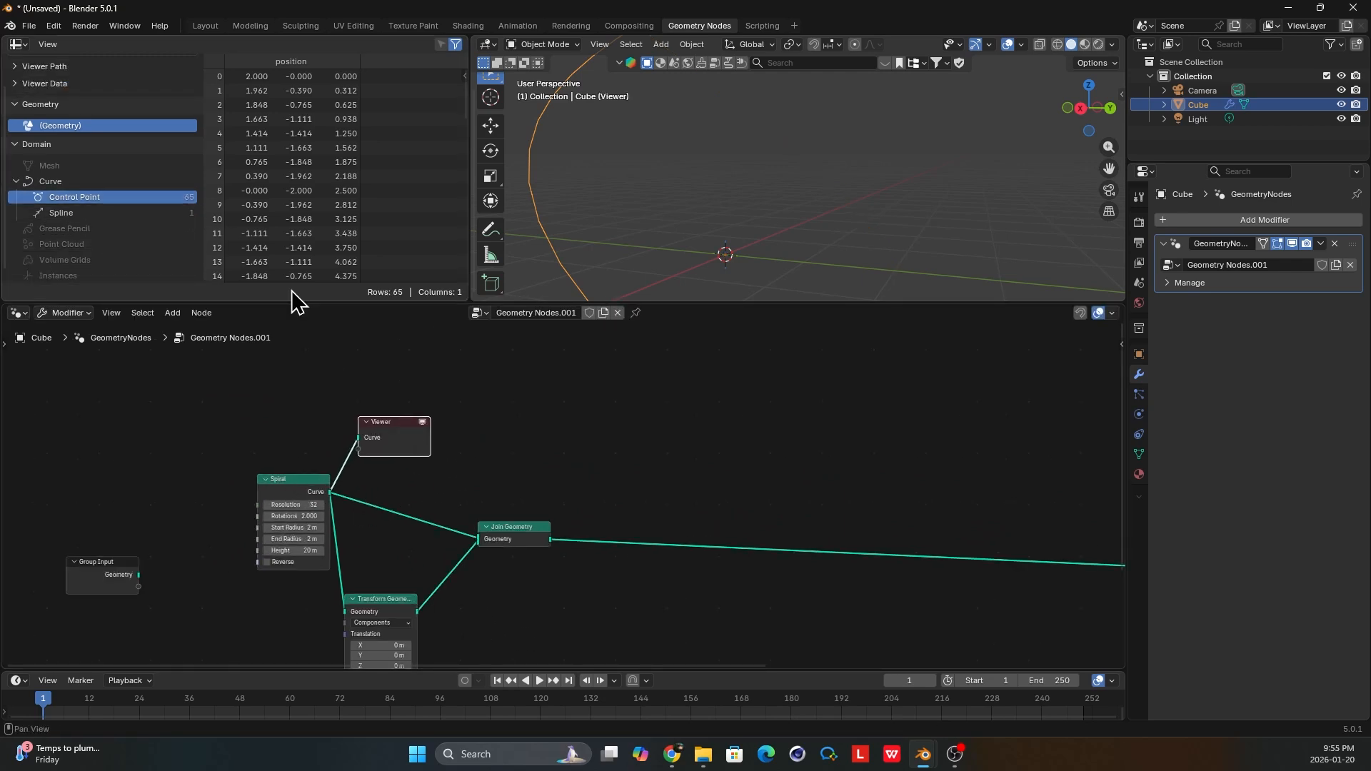
# Move the Viewer node clear of the Spiral node and add a Mesh Line node in the space above.
pyautogui.moveTo(398, 432); pyautogui.dragTo(460, 432)
pyautogui.scroll(1, 457, 431)
pyautogui.moveTo(452, 431); pyautogui.dragTo(490, 526, button='middle')
pyautogui.hotkey('shift', 'a')
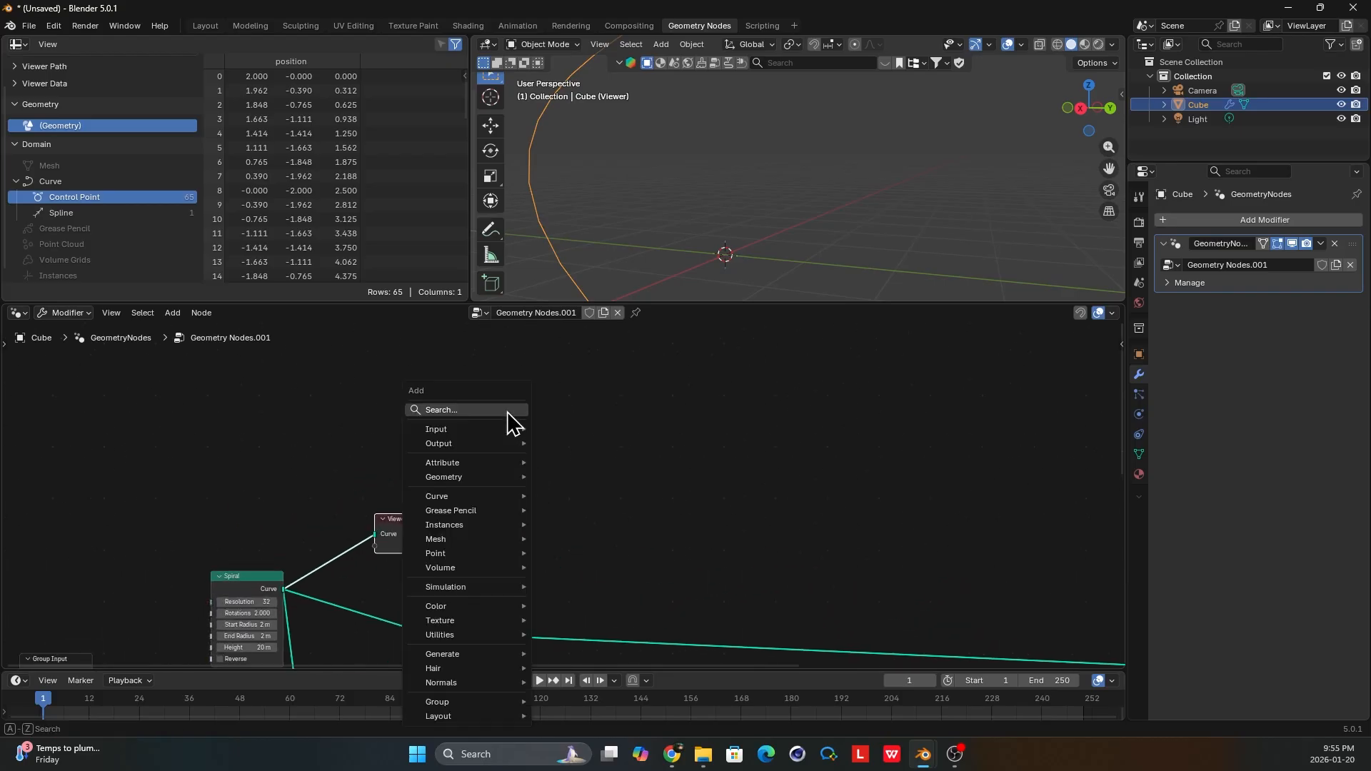
pyautogui.write('lin')
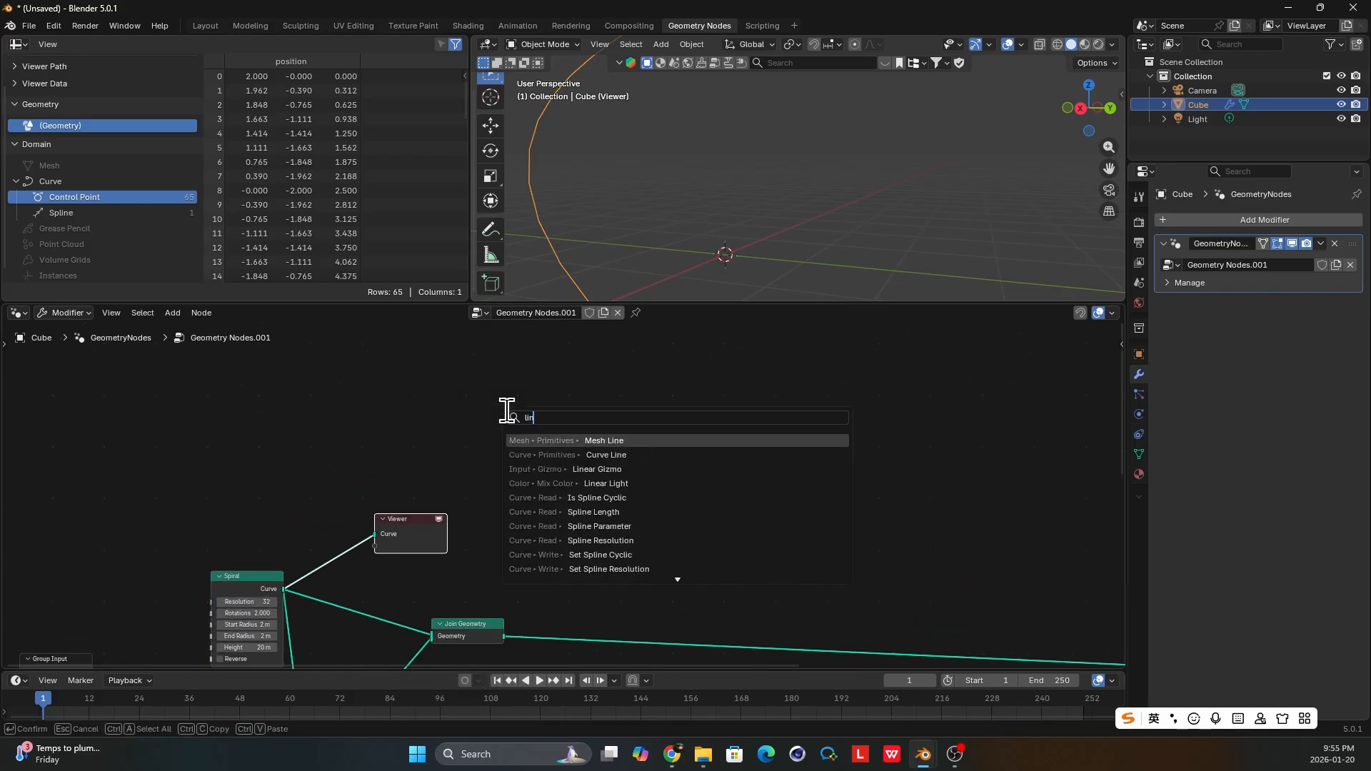
pyautogui.press('Return')
pyautogui.click(499, 407)
pyautogui.scroll(1, 580, 437)
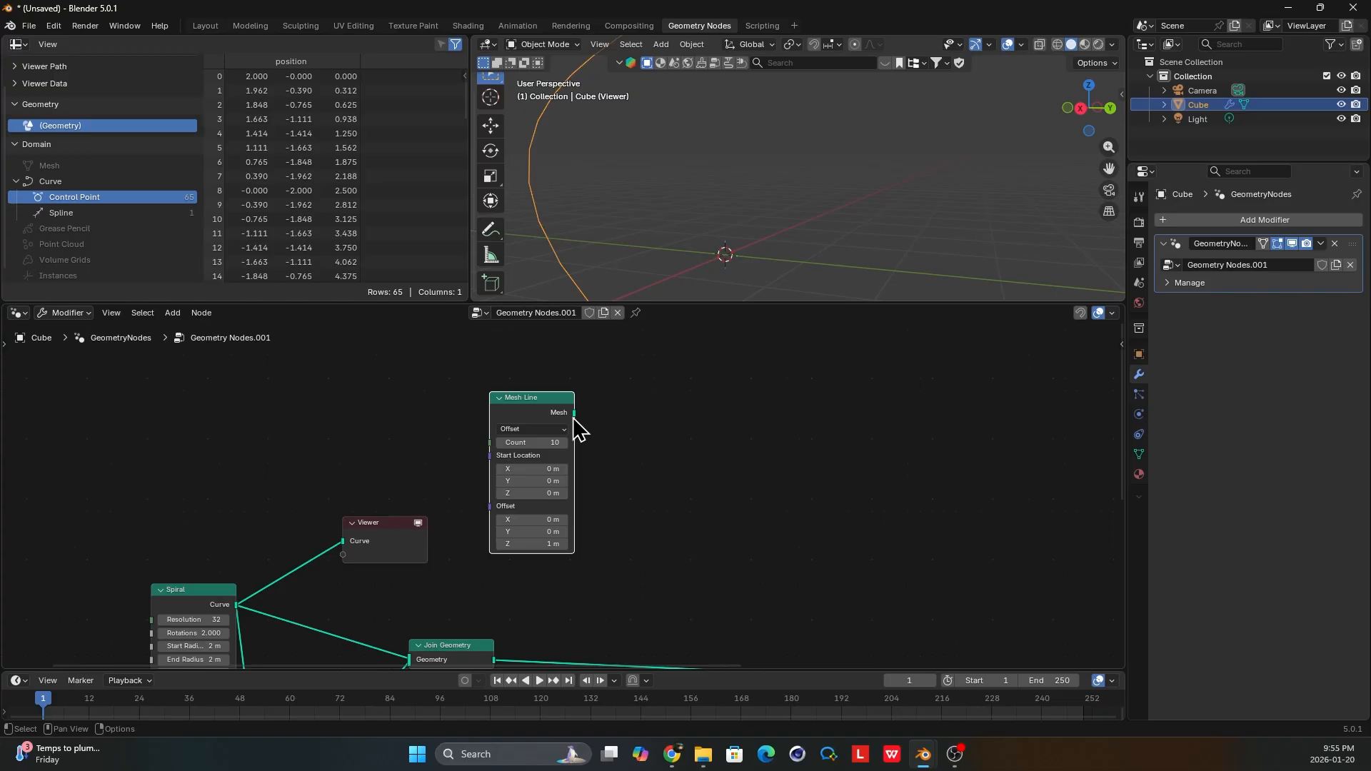
# Add an Instance on Points node and connect the Mesh Line's Mesh output to its Instance input.
pyautogui.hotkey('shift', 'a')
pyautogui.write('inst on')
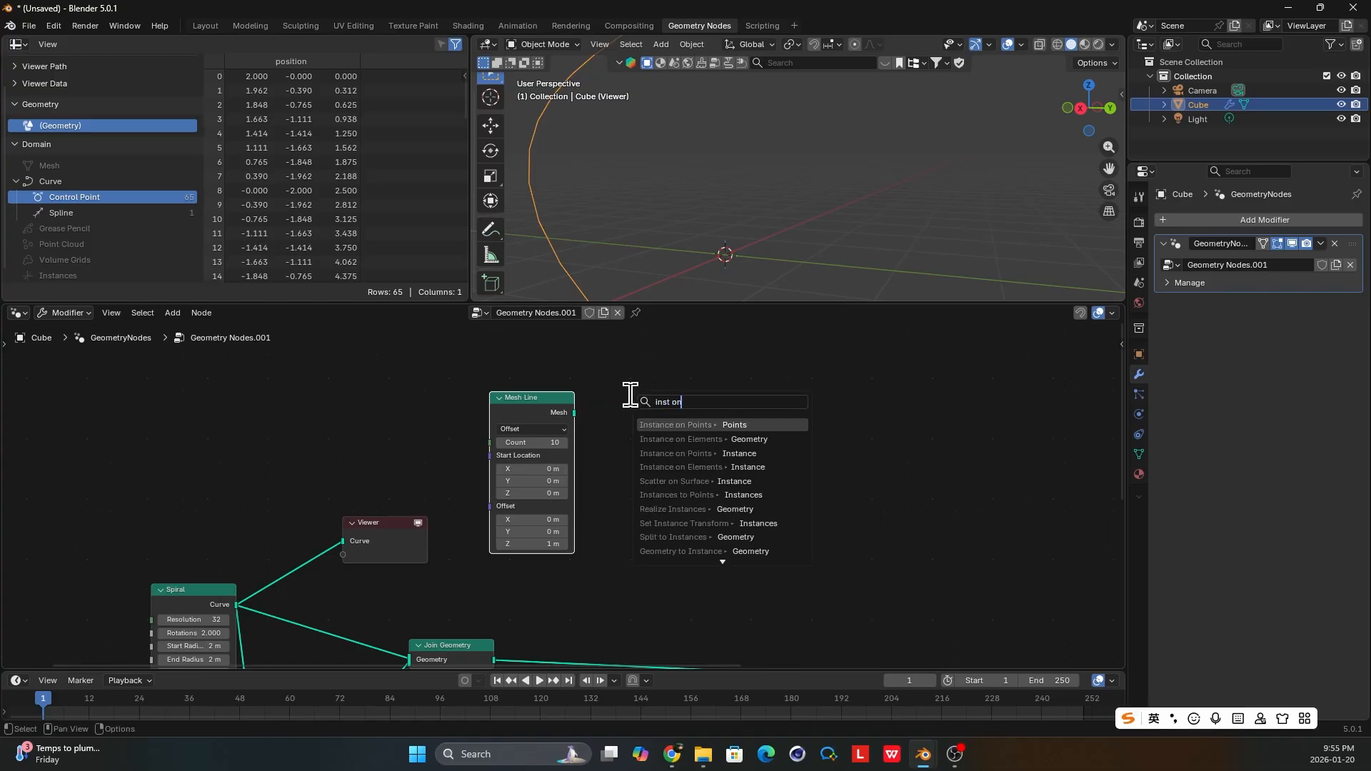
pyautogui.press('Return')
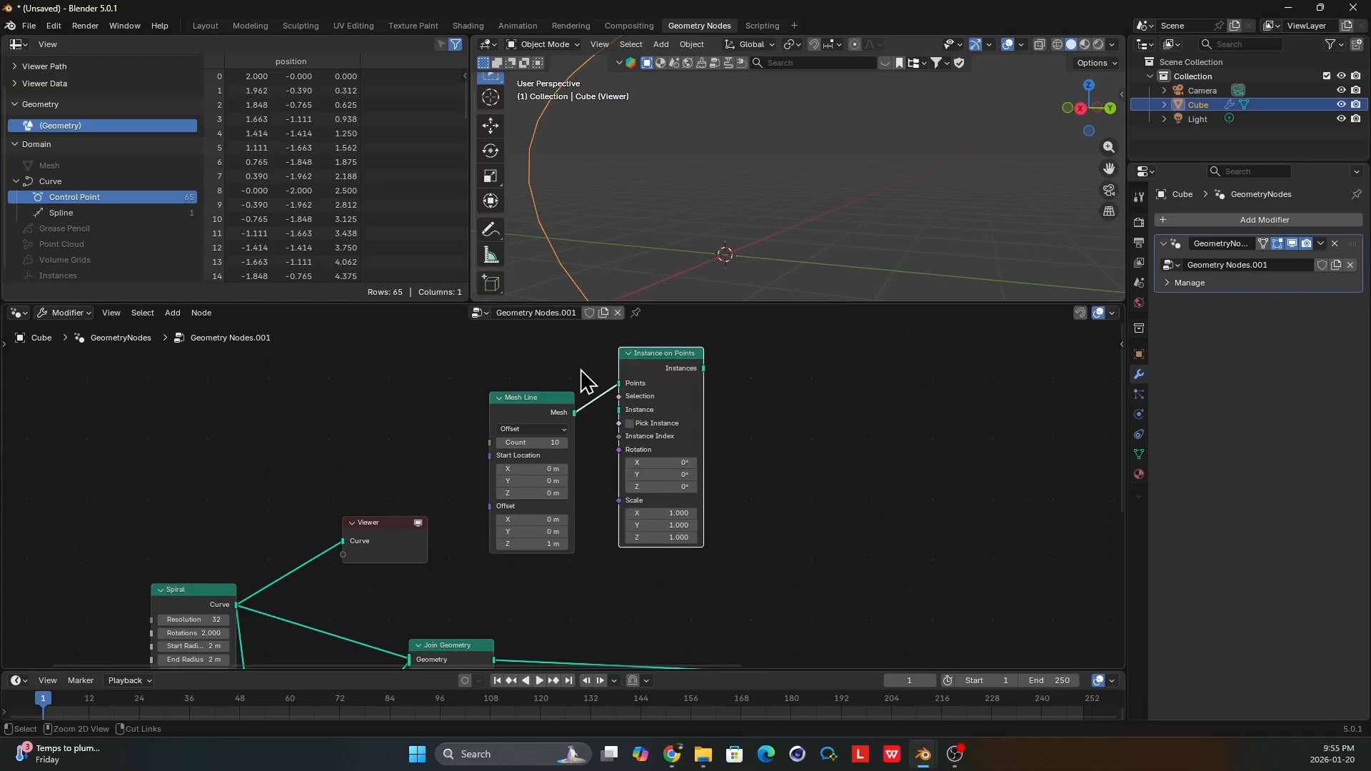
pyautogui.scroll(1, 585, 422)
pyautogui.moveTo(547, 395); pyautogui.dragTo(547, 408)
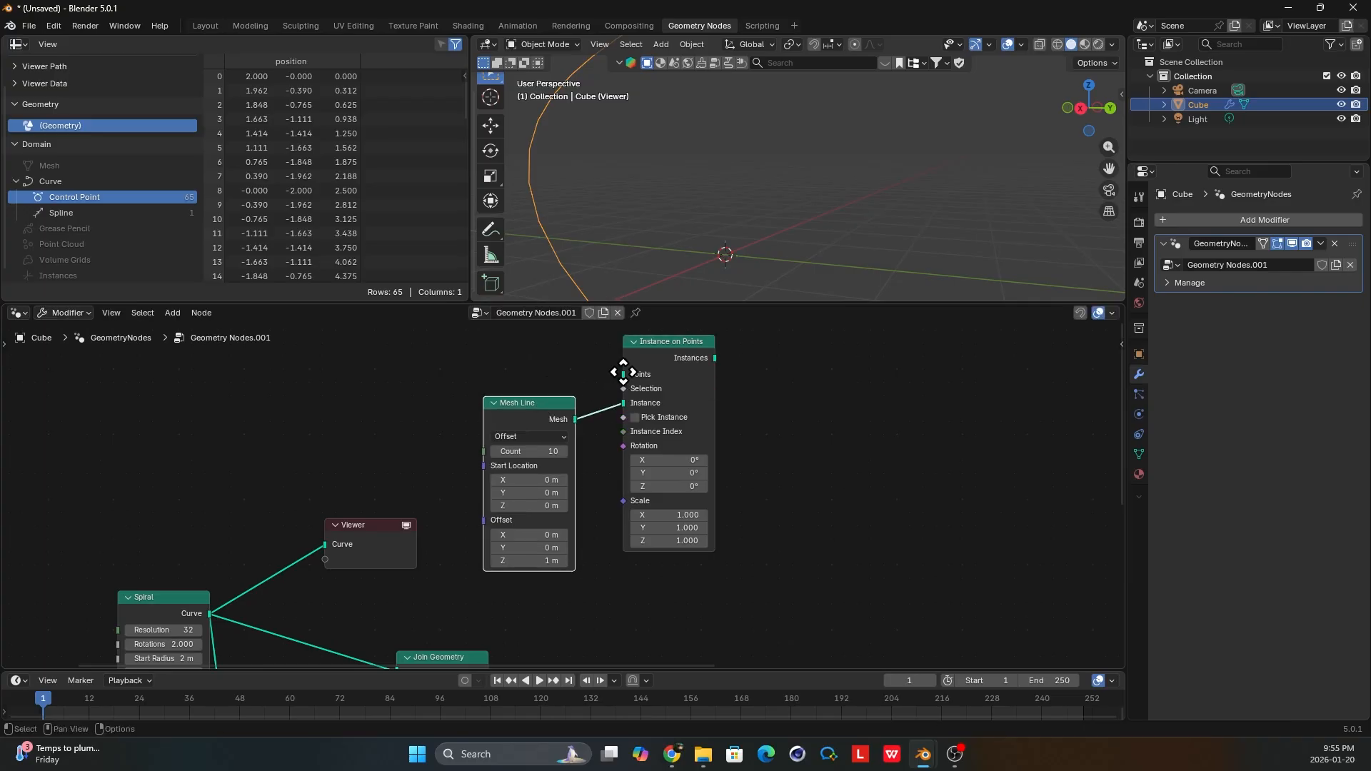
pyautogui.moveTo(625, 374); pyautogui.dragTo(474, 357)
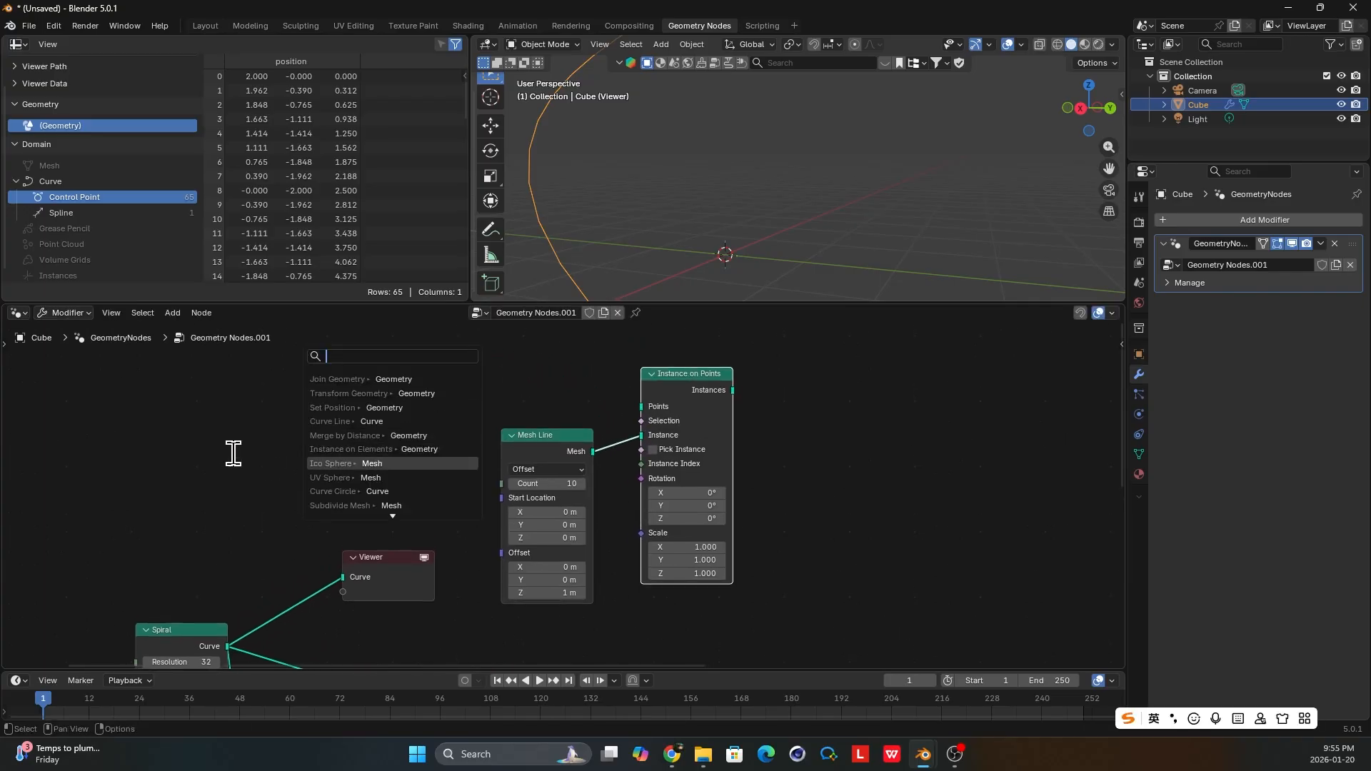
pyautogui.press('Escape')
pyautogui.moveTo(325, 441); pyautogui.dragTo(267, 481, button='middle')
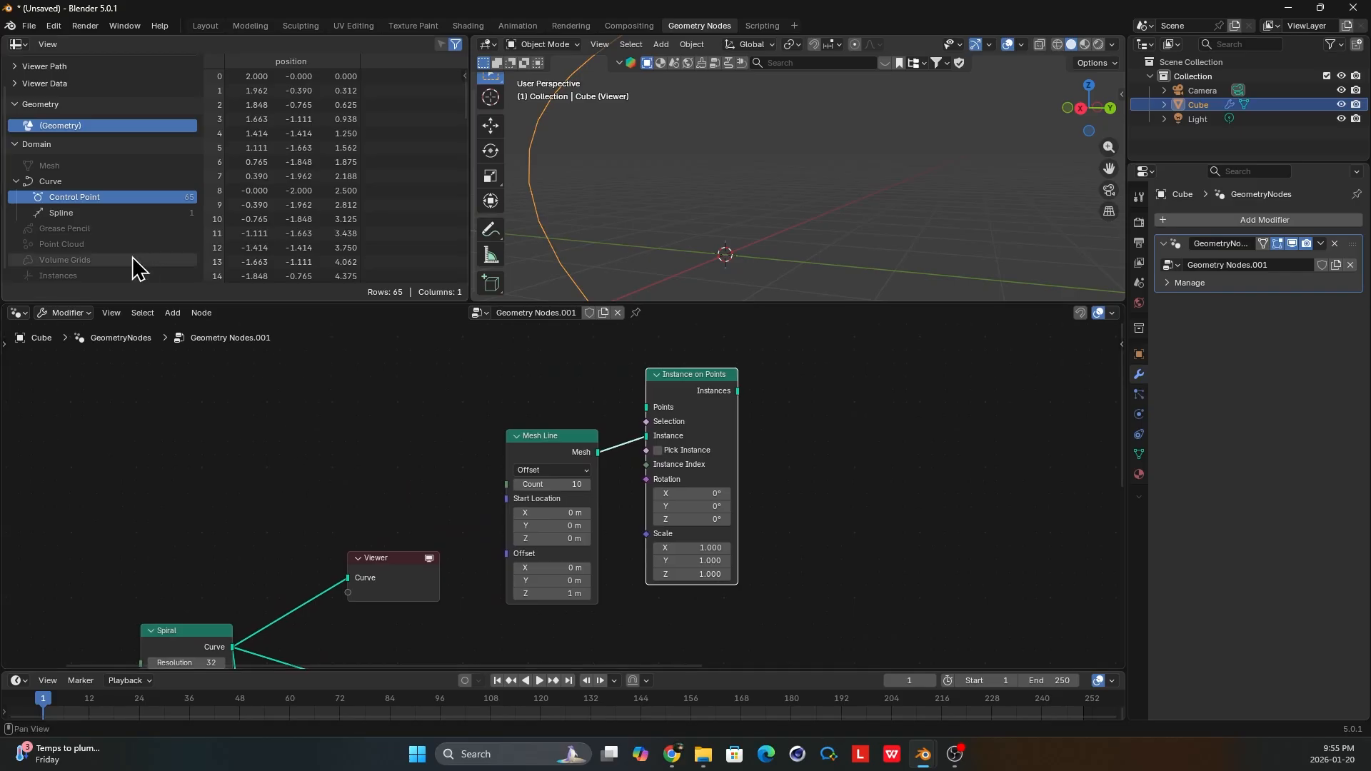
pyautogui.moveTo(512, 405); pyautogui.dragTo(491, 421, button='middle')
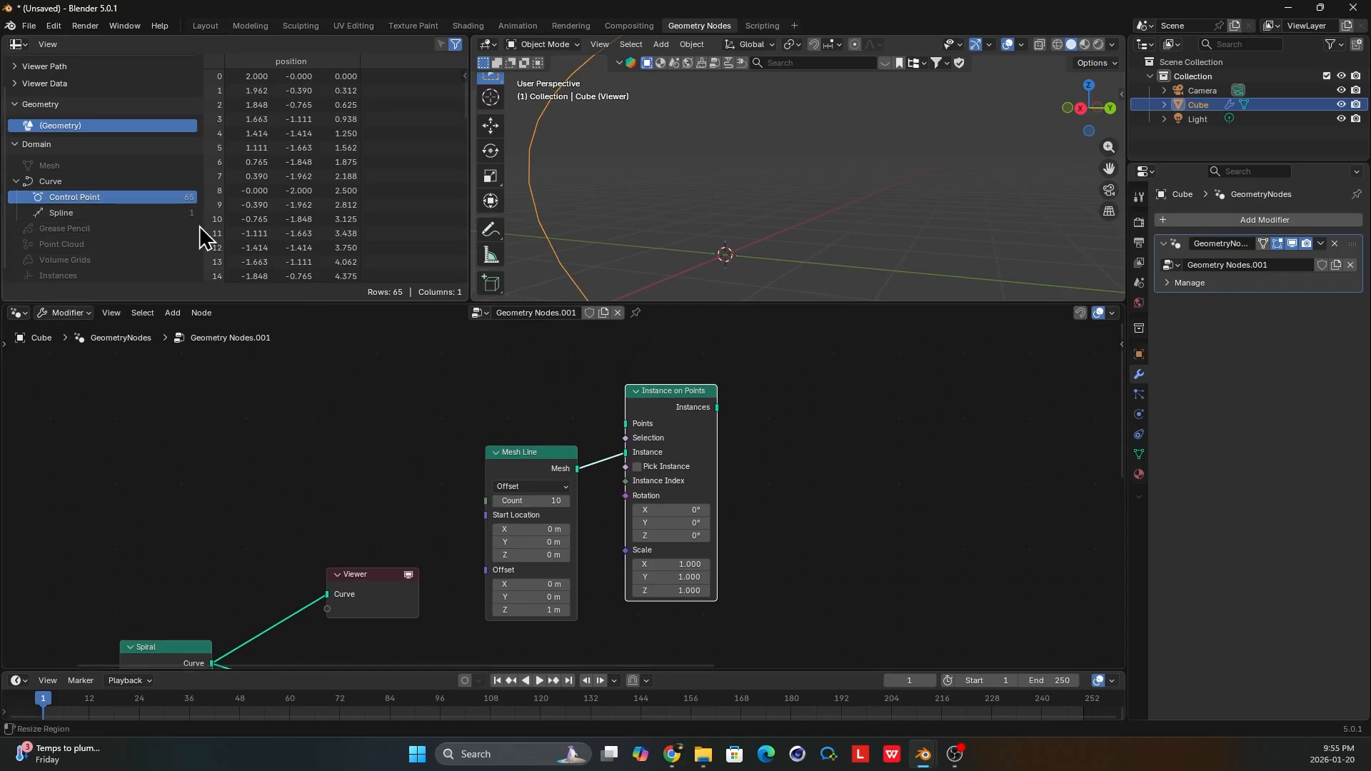
# Add a Points node above the Mesh Line node and set its Count to 65.
pyautogui.hotkey('shift', 'a')
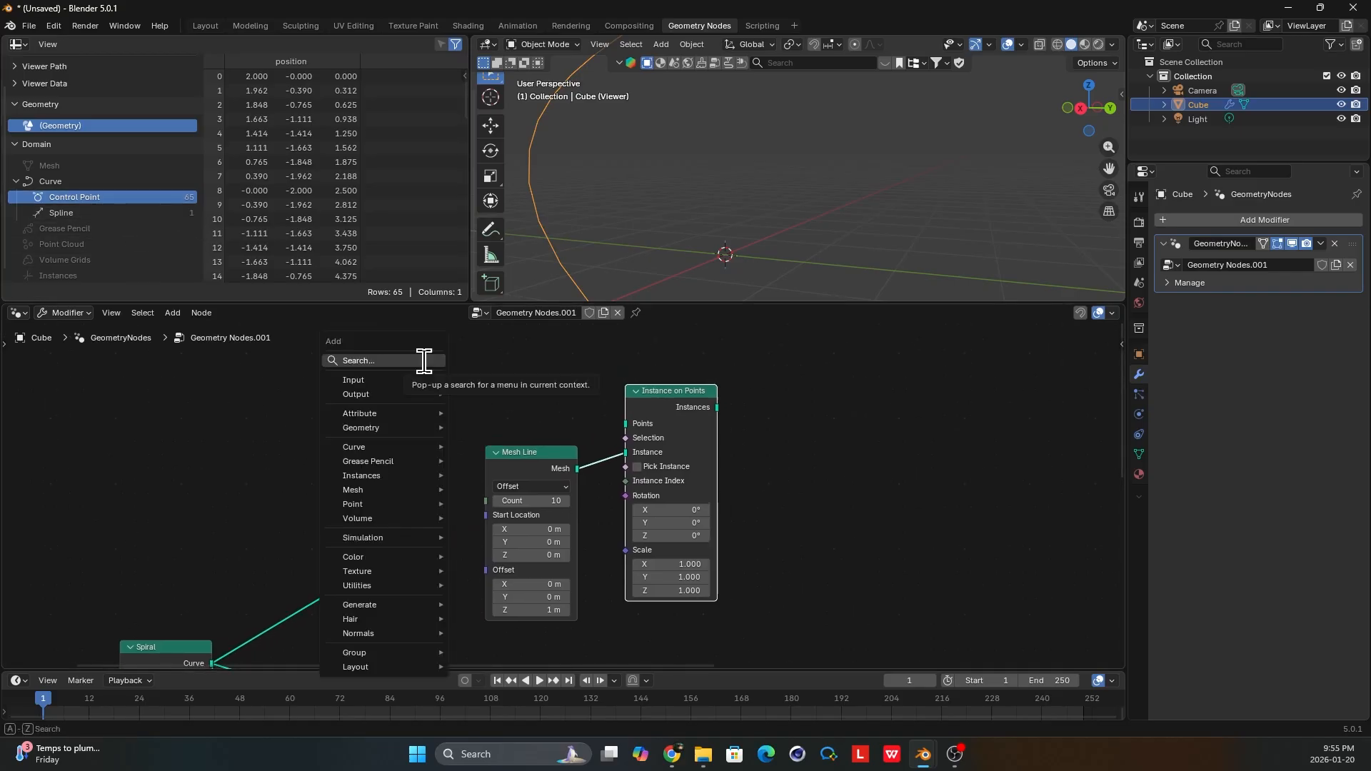
pyautogui.write('point')
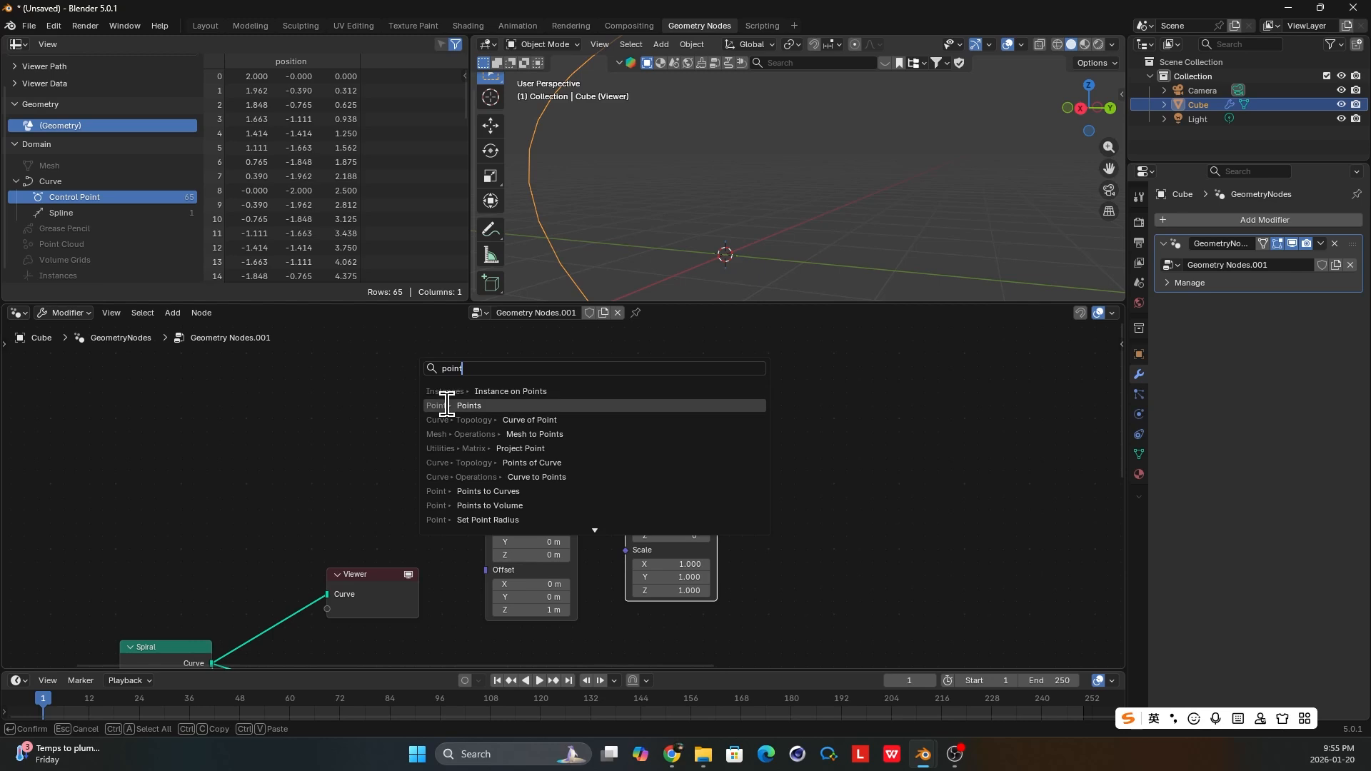
pyautogui.click(444, 405)
pyautogui.click(454, 399)
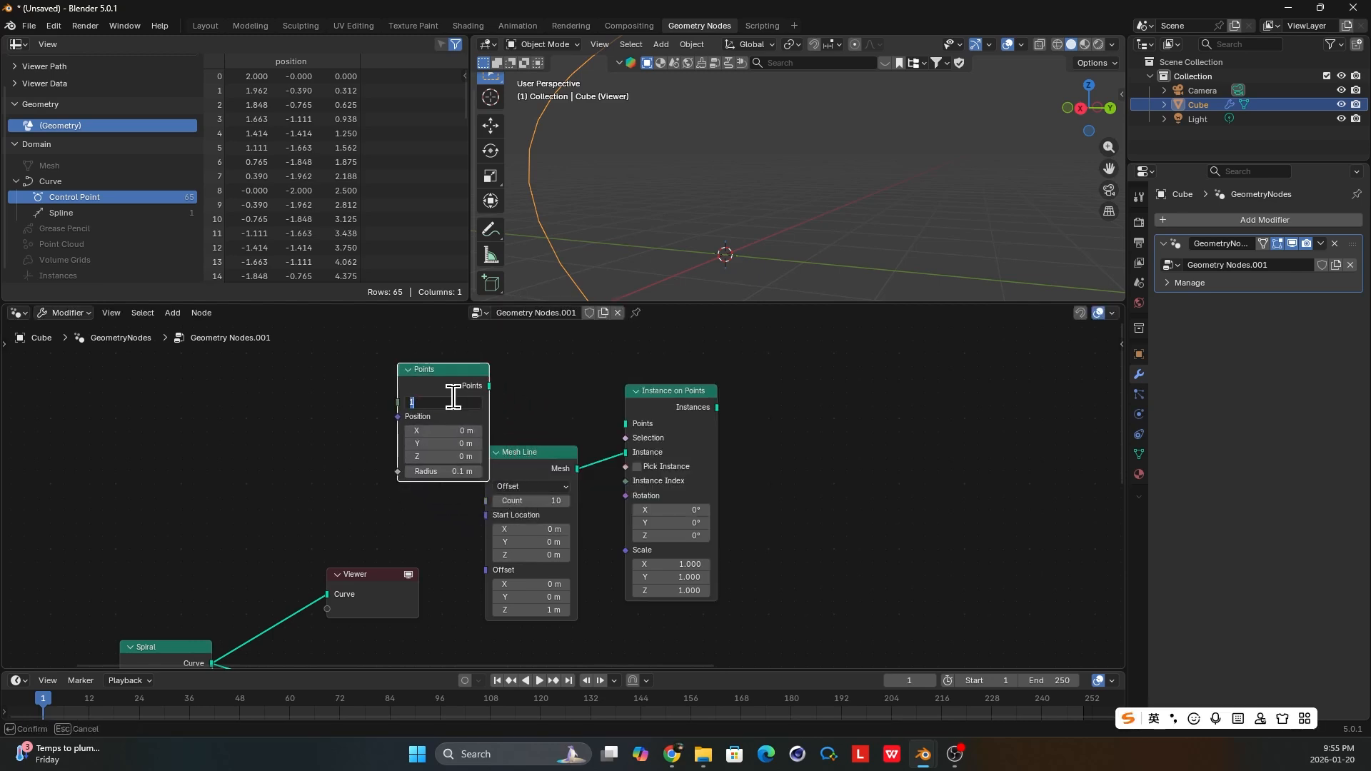
pyautogui.write('65')
pyautogui.press('Return')
# Connect the Points node to the Points input of Instance on Points and preview the instances through the Viewer.
pyautogui.moveTo(489, 385); pyautogui.dragTo(630, 423)
pyautogui.moveTo(412, 385); pyautogui.dragTo(380, 375)
pyautogui.click(381, 375)
pyautogui.keyDown('ctrl'); pyautogui.keyDown('shift'); pyautogui.click(697, 428); pyautogui.keyUp('shift'); pyautogui.keyUp('ctrl')
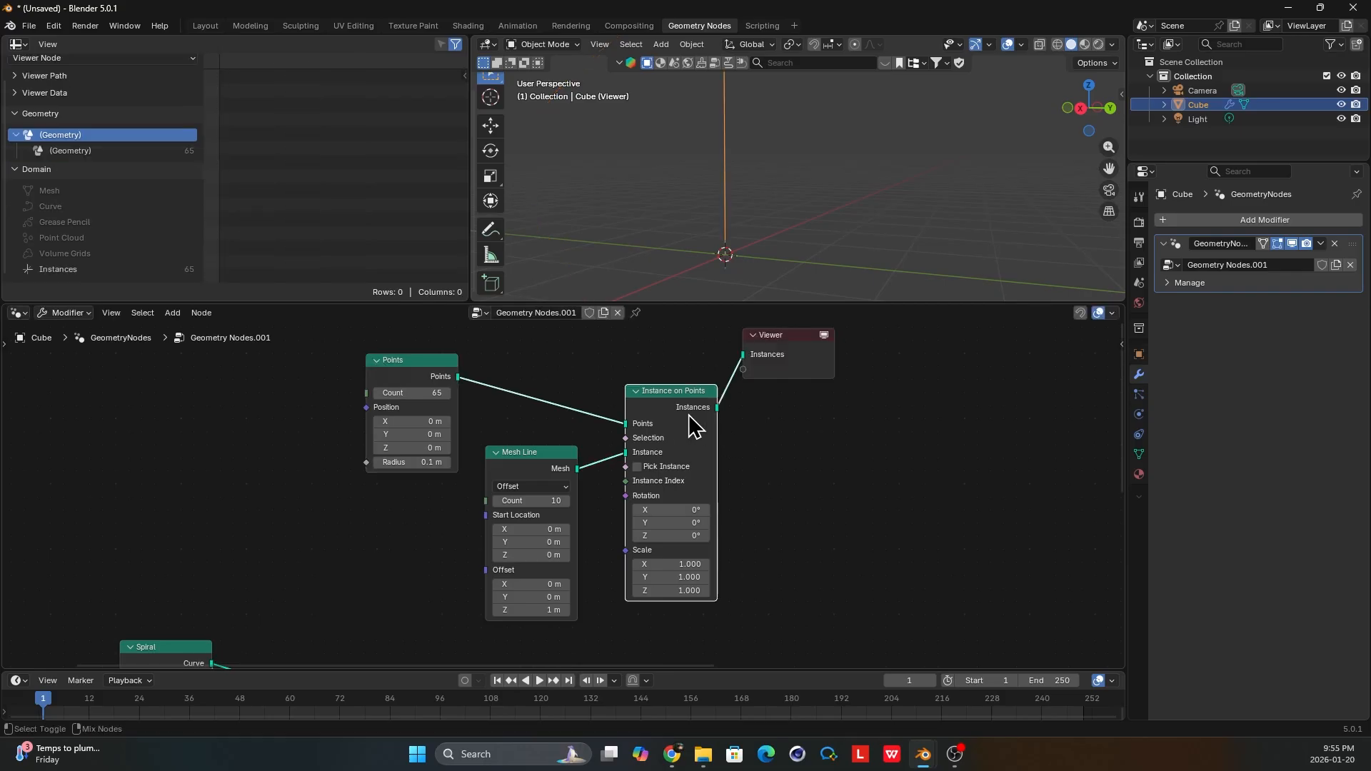
pyautogui.moveTo(743, 224); pyautogui.dragTo(771, 224, button='middle')
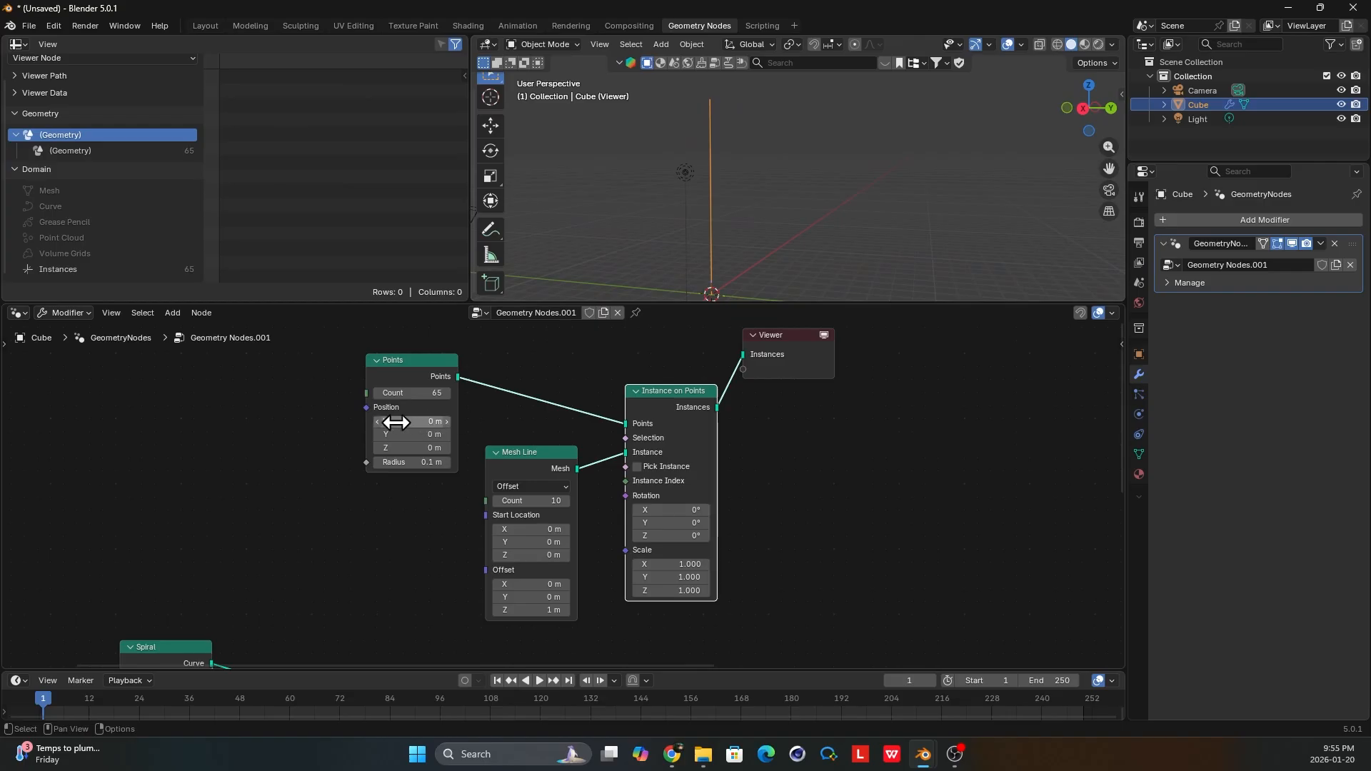
# Feed the Points node's Position with a vector Random Value node and inspect the scattered lines in the viewport.
pyautogui.hotkey('shift', 'a')
pyautogui.write('ran')
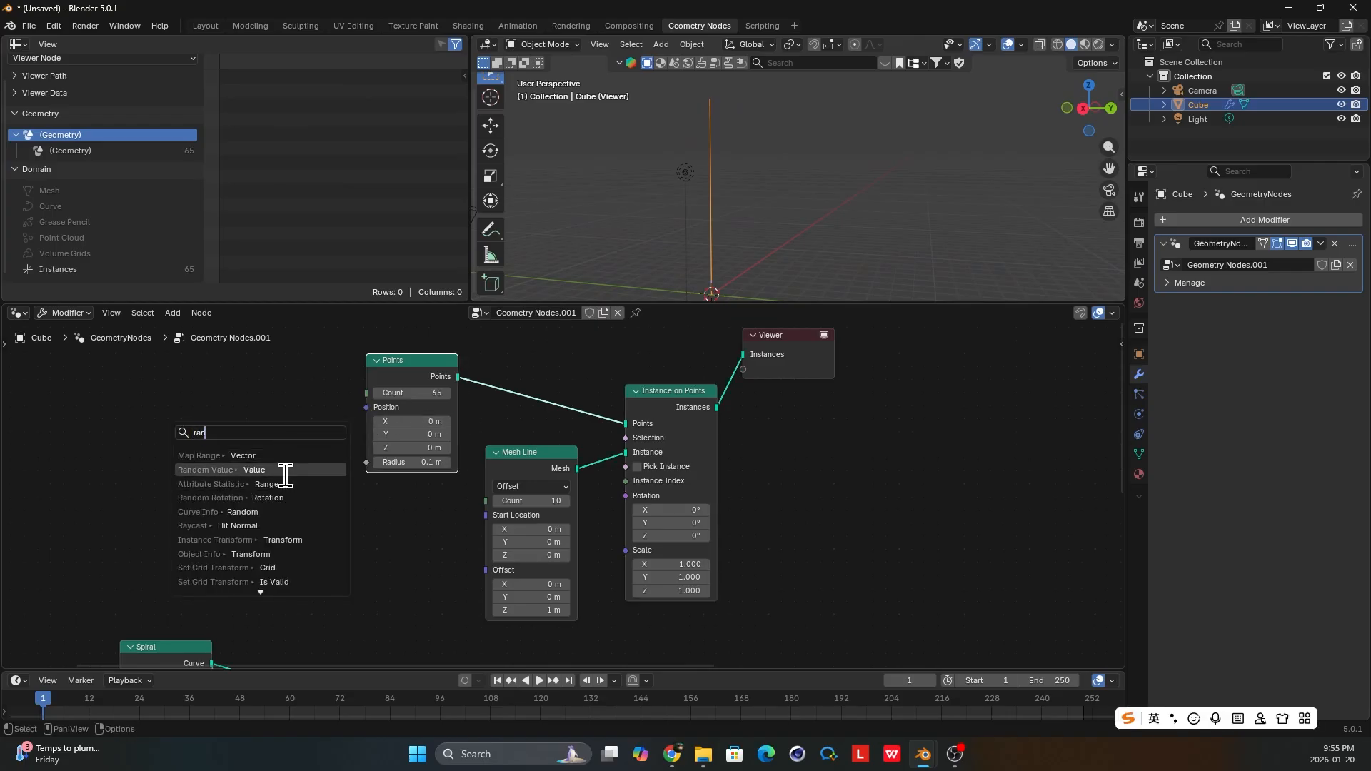
pyautogui.click(285, 470)
pyautogui.click(289, 475)
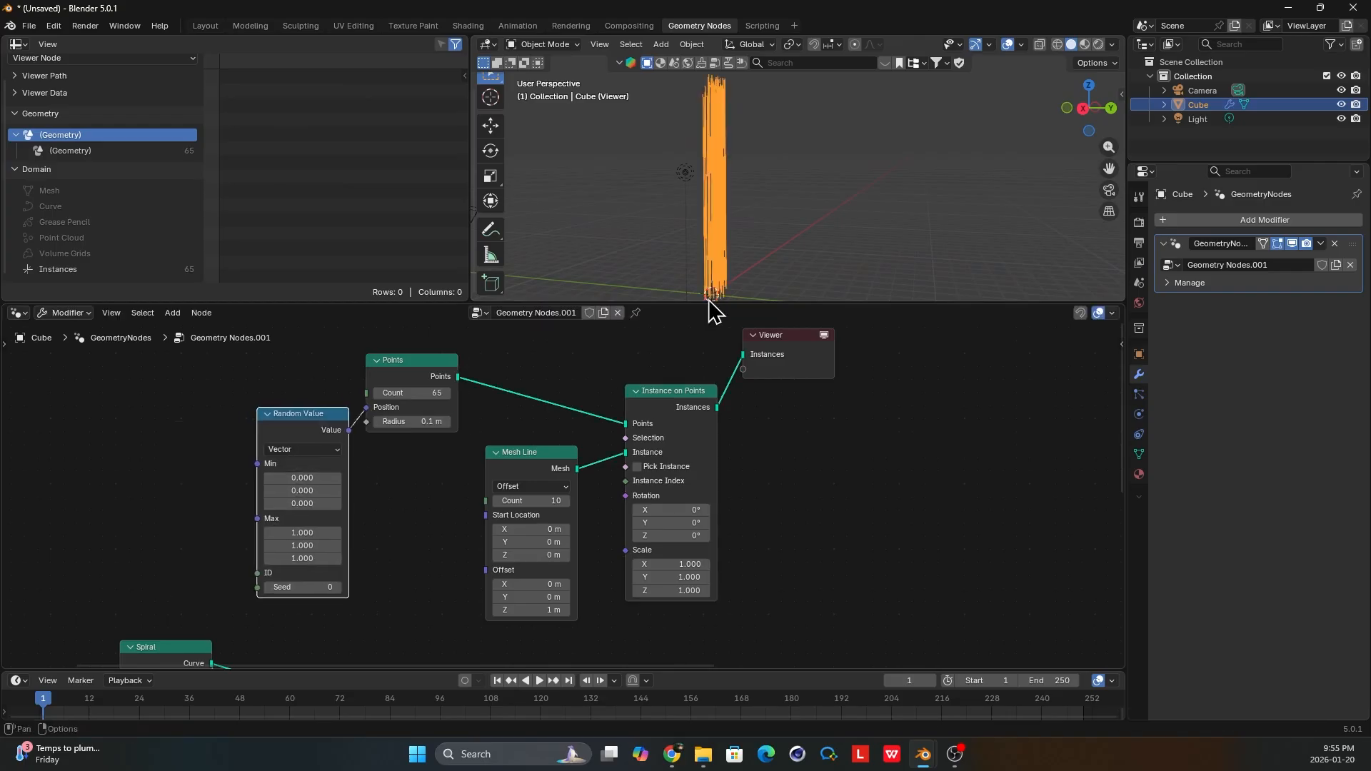
pyautogui.click(802, 212)
pyautogui.moveTo(786, 207); pyautogui.dragTo(768, 219, button='middle')
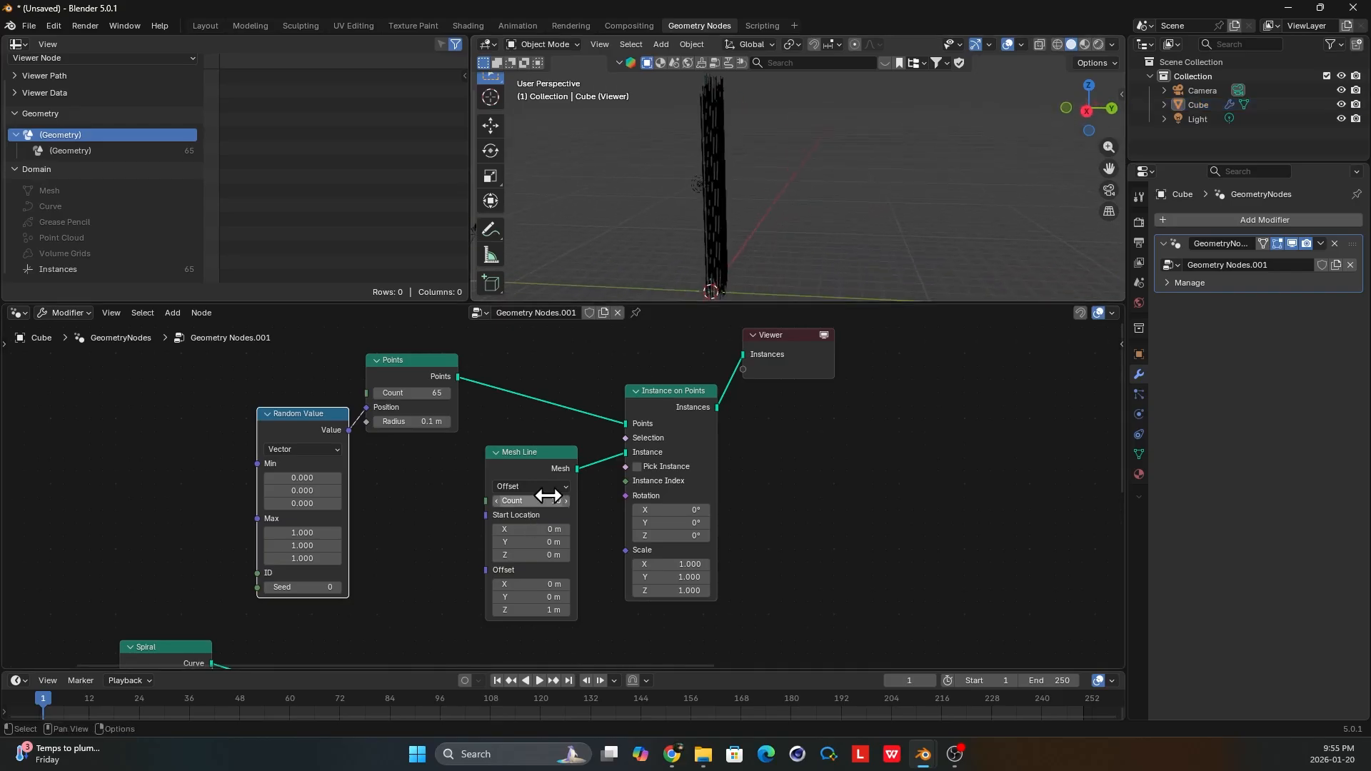
# Set the Mesh Line node's Count to 2 and view the shortened line instances.
pyautogui.scroll(2, 564, 515)
pyautogui.click(575, 507)
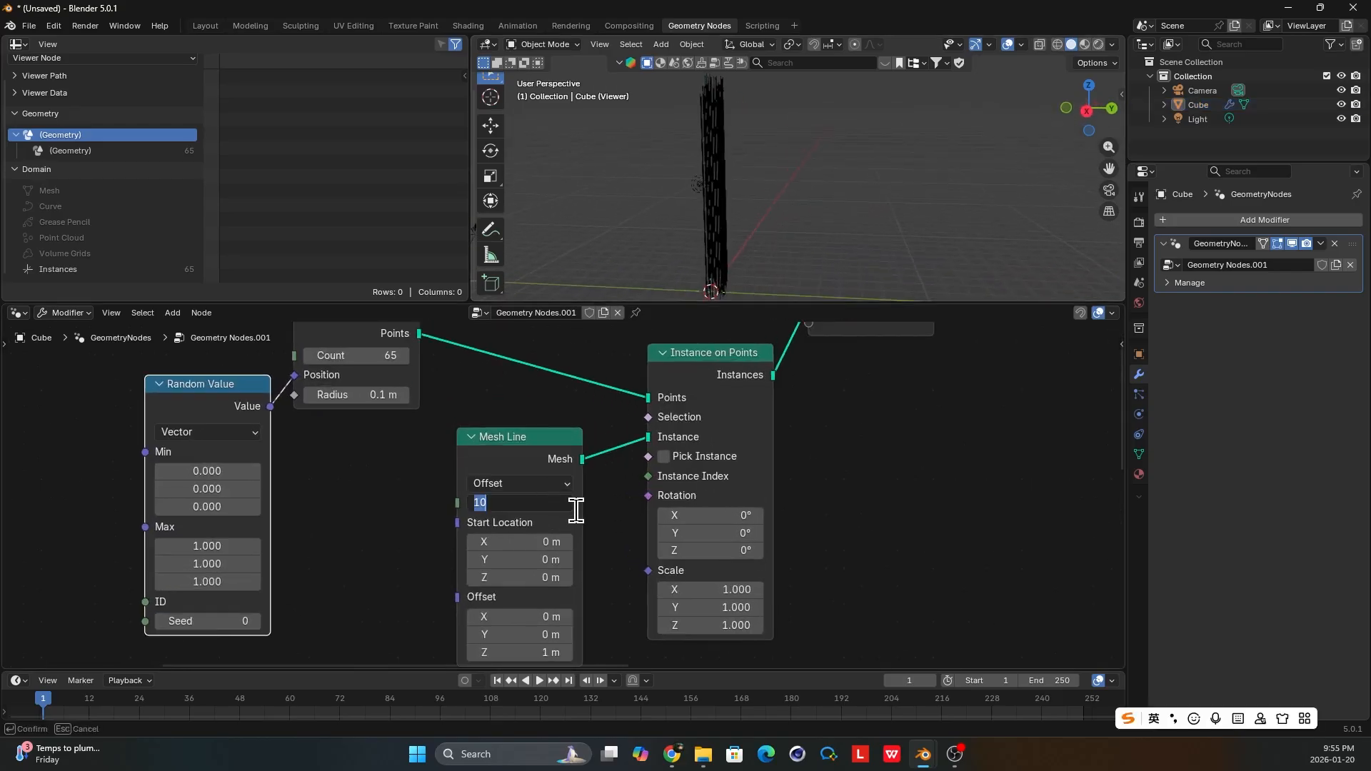
pyautogui.press('Return')
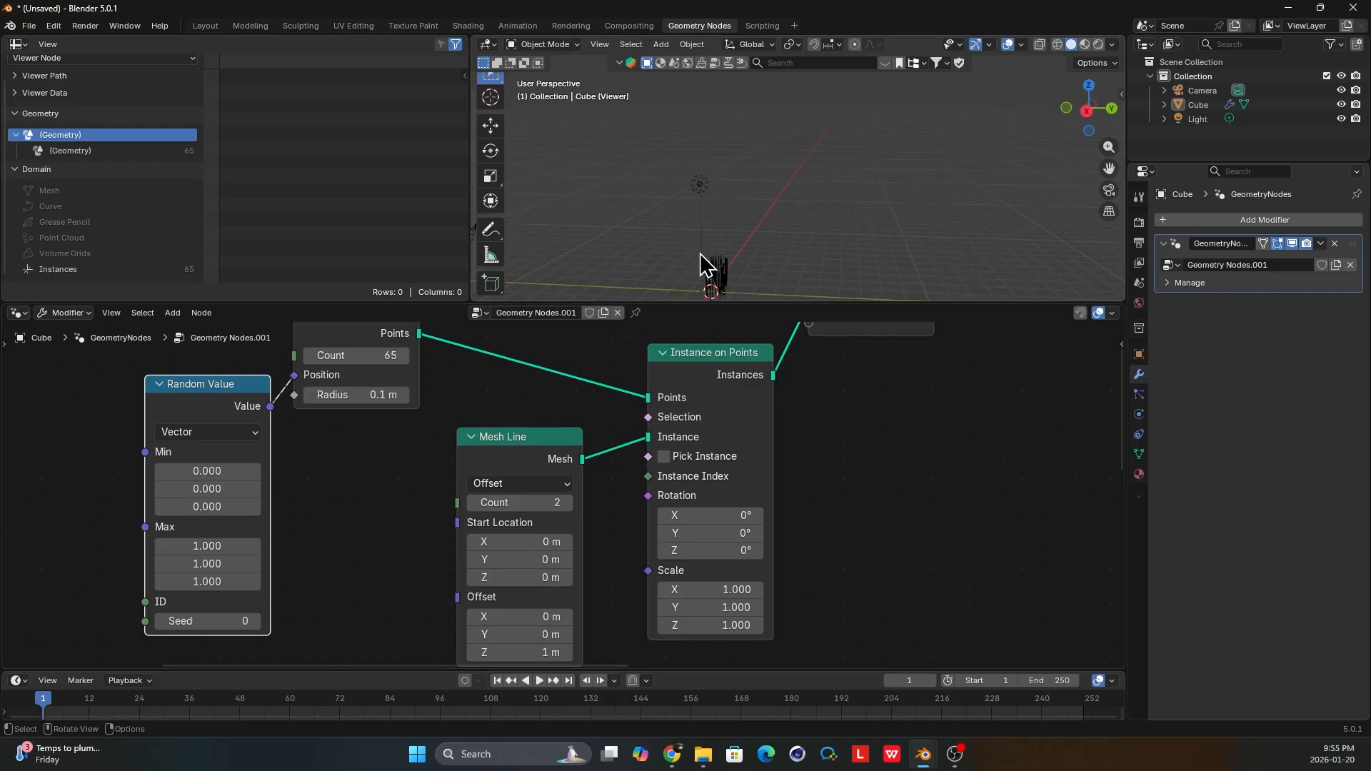
pyautogui.moveTo(773, 268); pyautogui.dragTo(732, 193, button='middle')
pyautogui.scroll(-4, 660, 438)
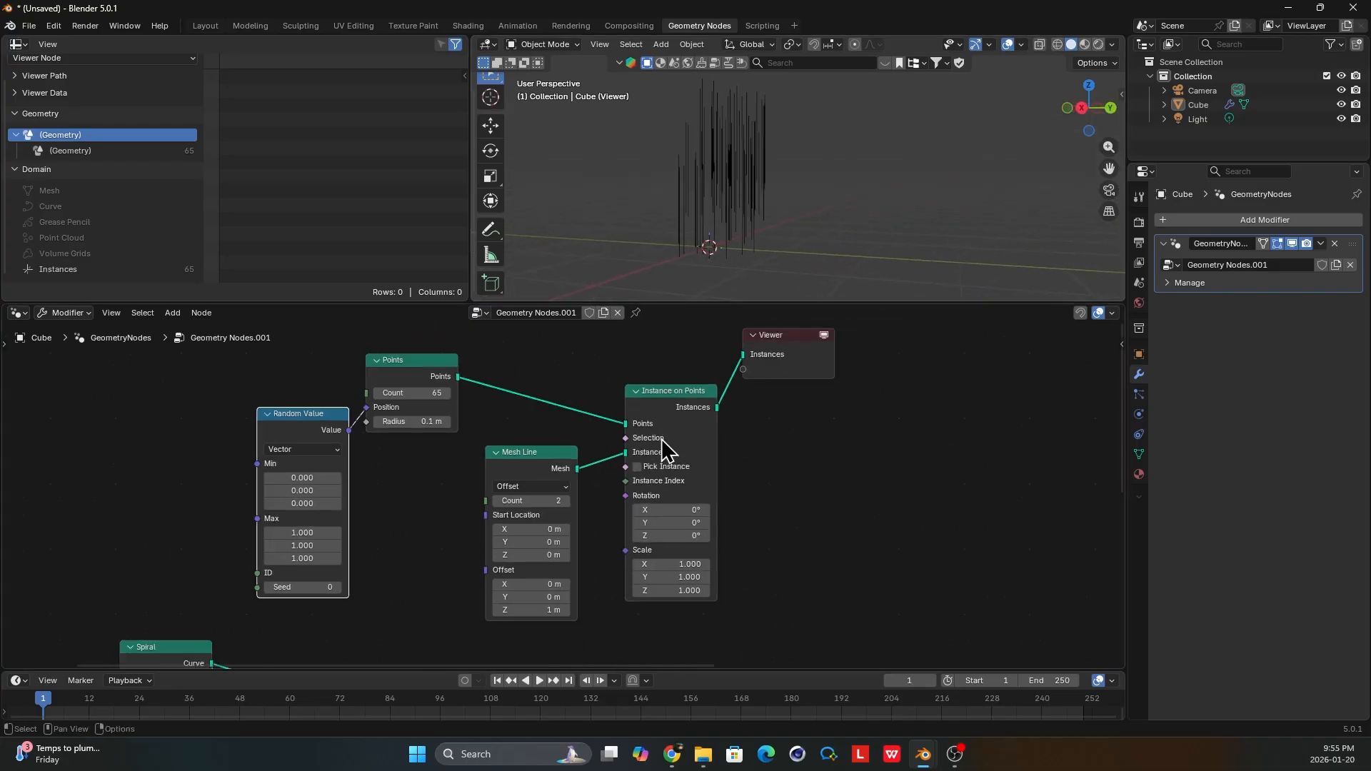
# Rearrange the Viewer, Points, Random Value and Join Geometry nodes to tidy the layout.
pyautogui.moveTo(801, 366); pyautogui.dragTo(846, 407)
pyautogui.scroll(-4, 743, 463)
pyautogui.moveTo(735, 466); pyautogui.dragTo(734, 412, button='middle')
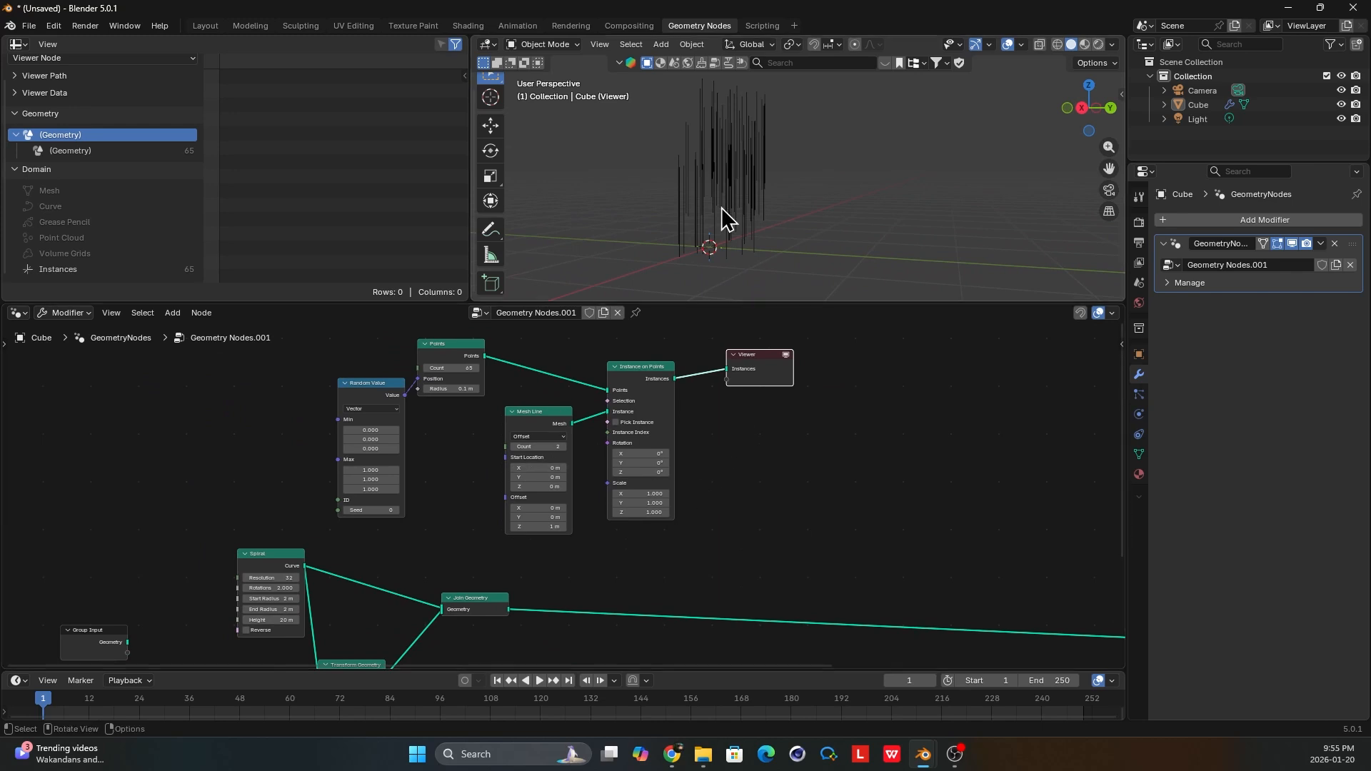
pyautogui.moveTo(723, 218); pyautogui.dragTo(712, 212, button='middle')
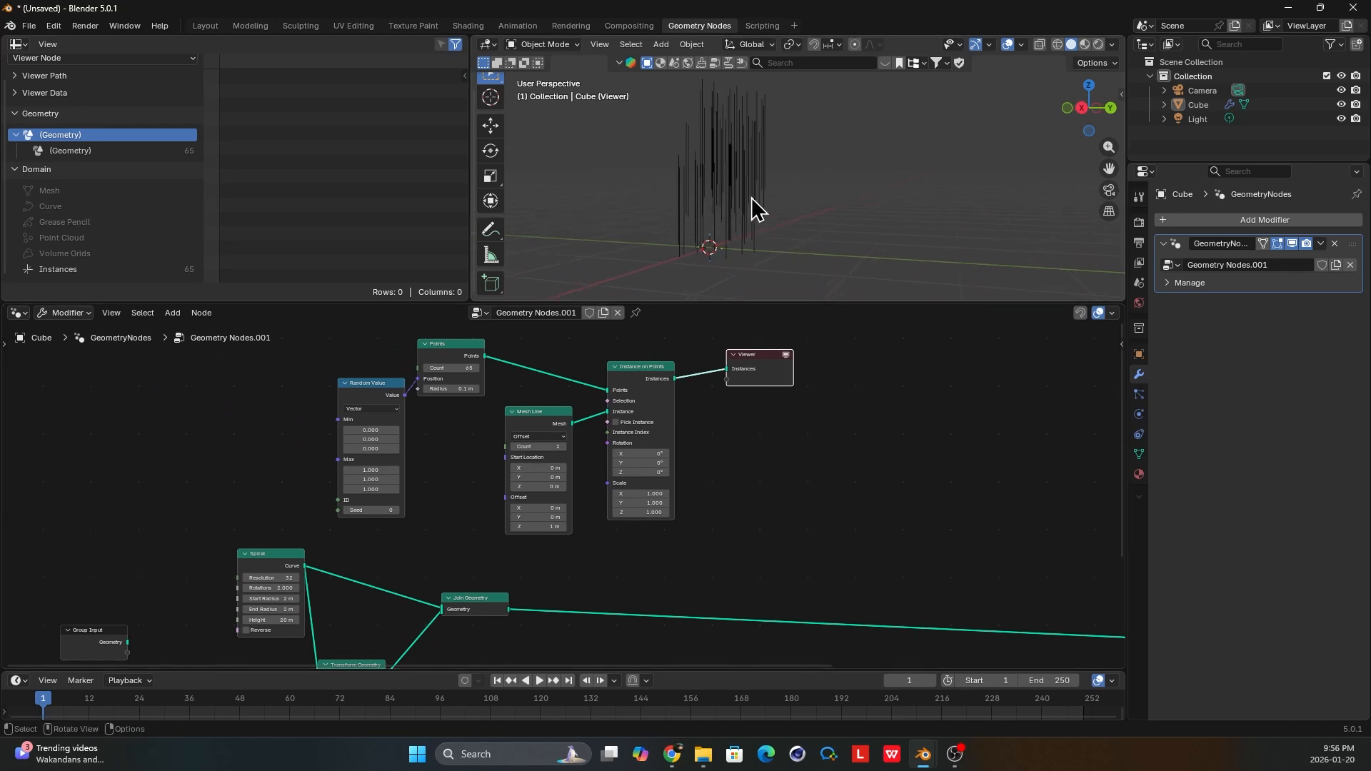
pyautogui.click(384, 389)
pyautogui.moveTo(446, 356); pyautogui.dragTo(471, 353)
pyautogui.moveTo(366, 381)
pyautogui.mouseDown()
pyautogui.moveTo(400, 375)
pyautogui.moveTo(387, 373)
pyautogui.mouseUp()
pyautogui.moveTo(563, 424); pyautogui.dragTo(568, 406, button='middle')
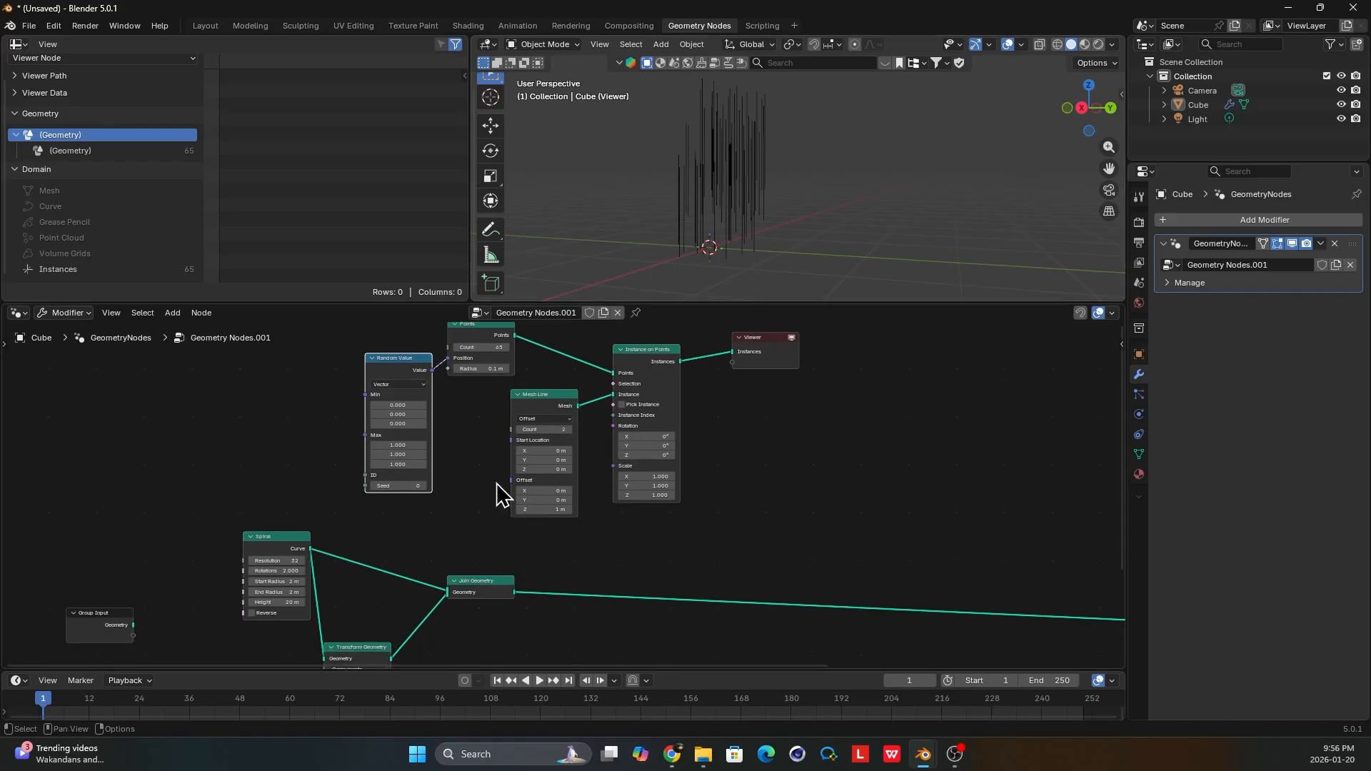
pyautogui.moveTo(481, 593); pyautogui.dragTo(493, 598)
# Set the Points node's Count to 1 and move the Viewer node farther from Instance on Points.
pyautogui.scroll(2, 593, 493)
pyautogui.moveTo(664, 436); pyautogui.dragTo(650, 480, button='middle')
pyautogui.scroll(1, 571, 443)
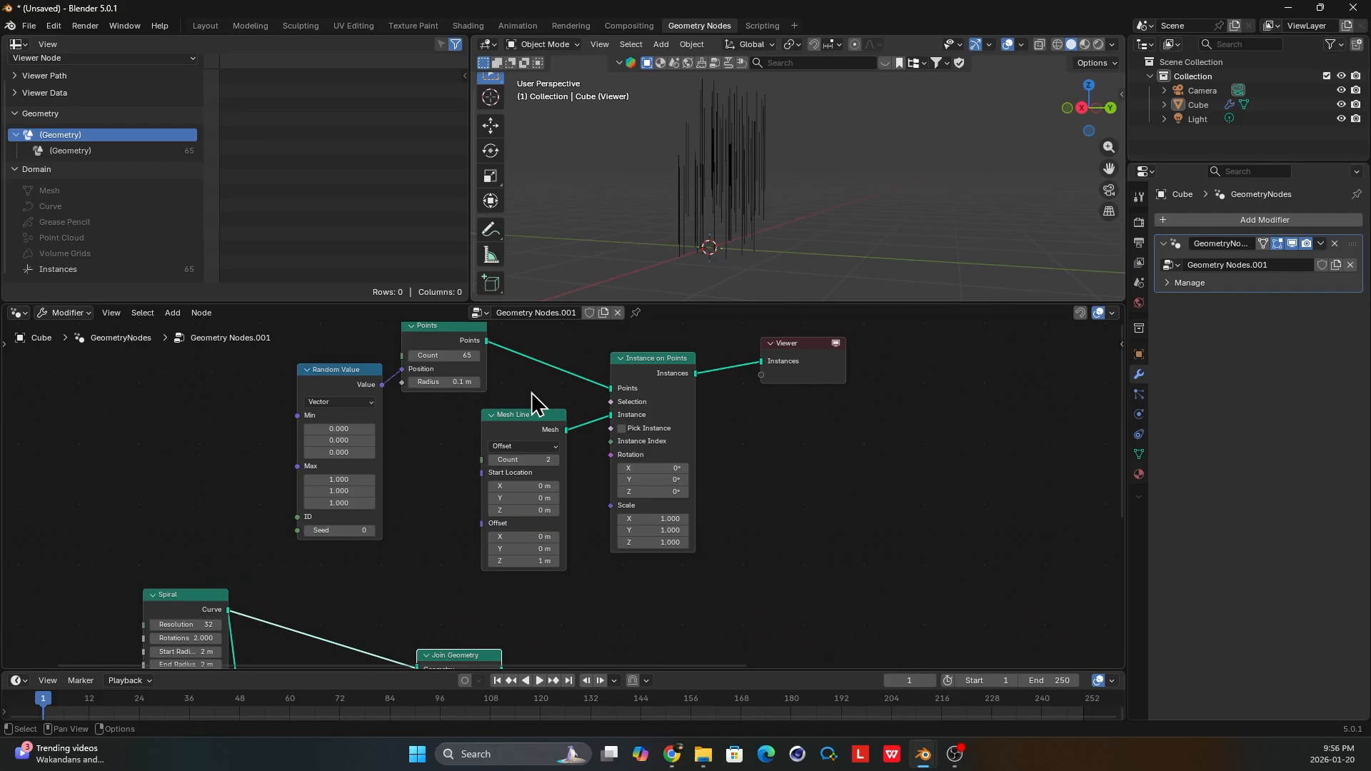
pyautogui.click(452, 354)
pyautogui.write('1')
pyautogui.press('Return')
pyautogui.moveTo(801, 364); pyautogui.dragTo(849, 406)
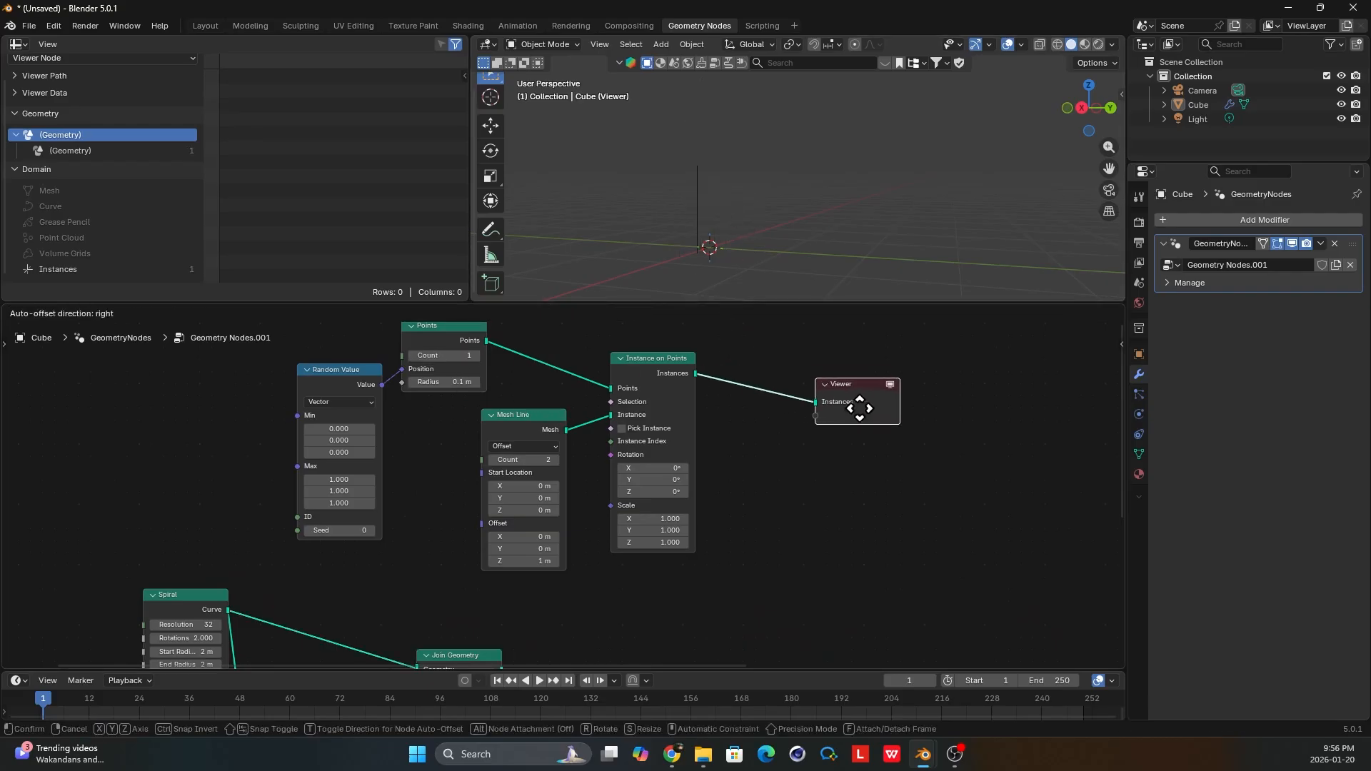
# Examine the single line instance in the viewport with the Instance on Points node previewed.
pyautogui.click(658, 378)
pyautogui.moveTo(707, 222); pyautogui.dragTo(706, 231, button='middle')
pyautogui.scroll(2, 594, 483)
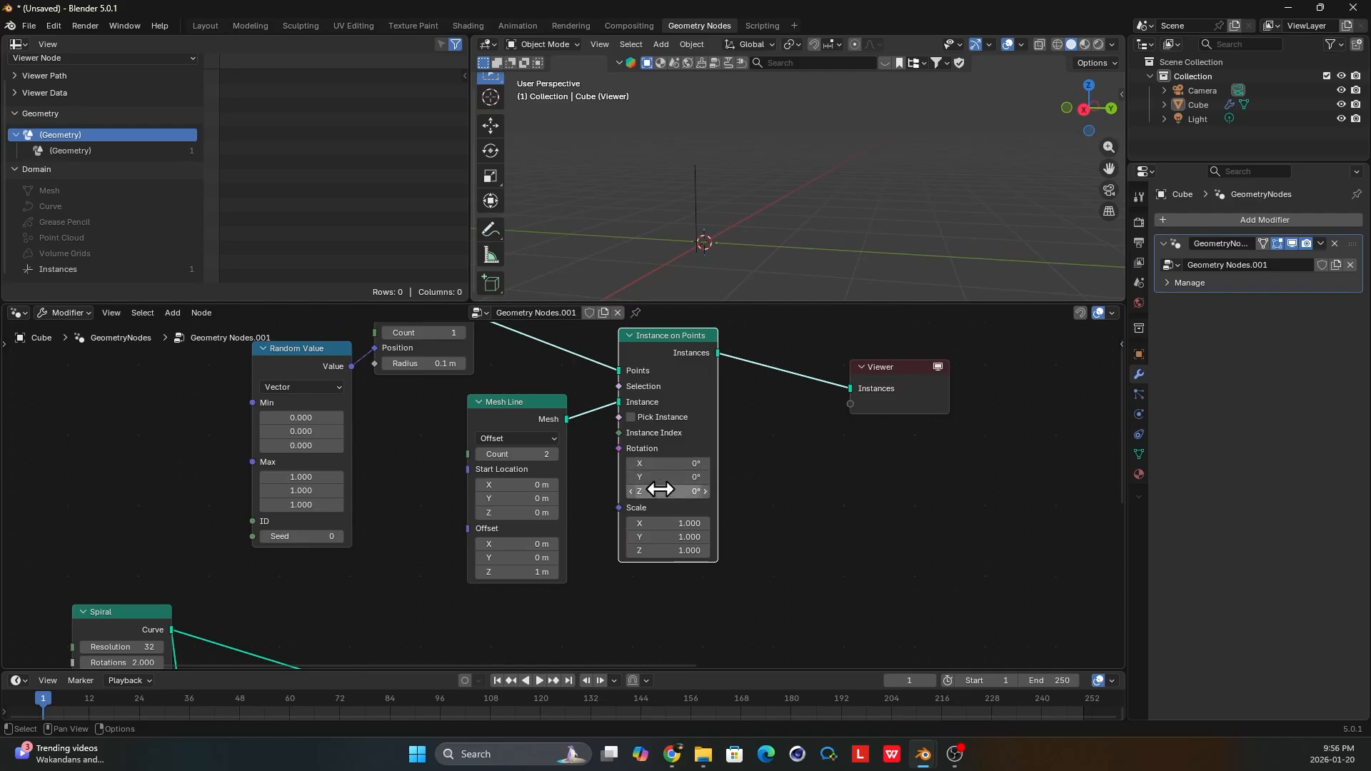
pyautogui.moveTo(735, 254); pyautogui.dragTo(725, 245, button='middle')
pyautogui.click(918, 410)
pyautogui.moveTo(918, 410); pyautogui.dragTo(916, 406)
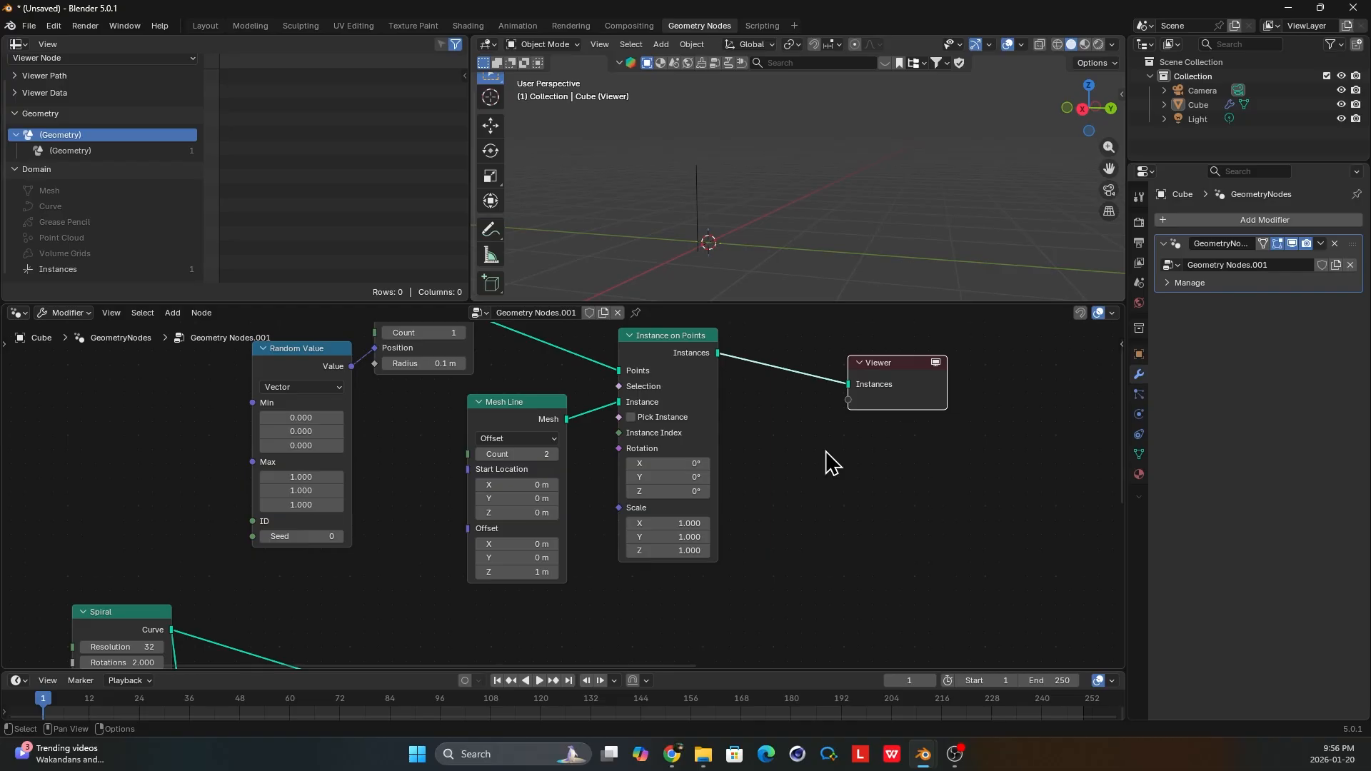
# Add an Index node, connect it to the Viewer node's value input, and place it below the Viewer.
pyautogui.hotkey('shift', 'a')
pyautogui.write('index')
pyautogui.press('Return')
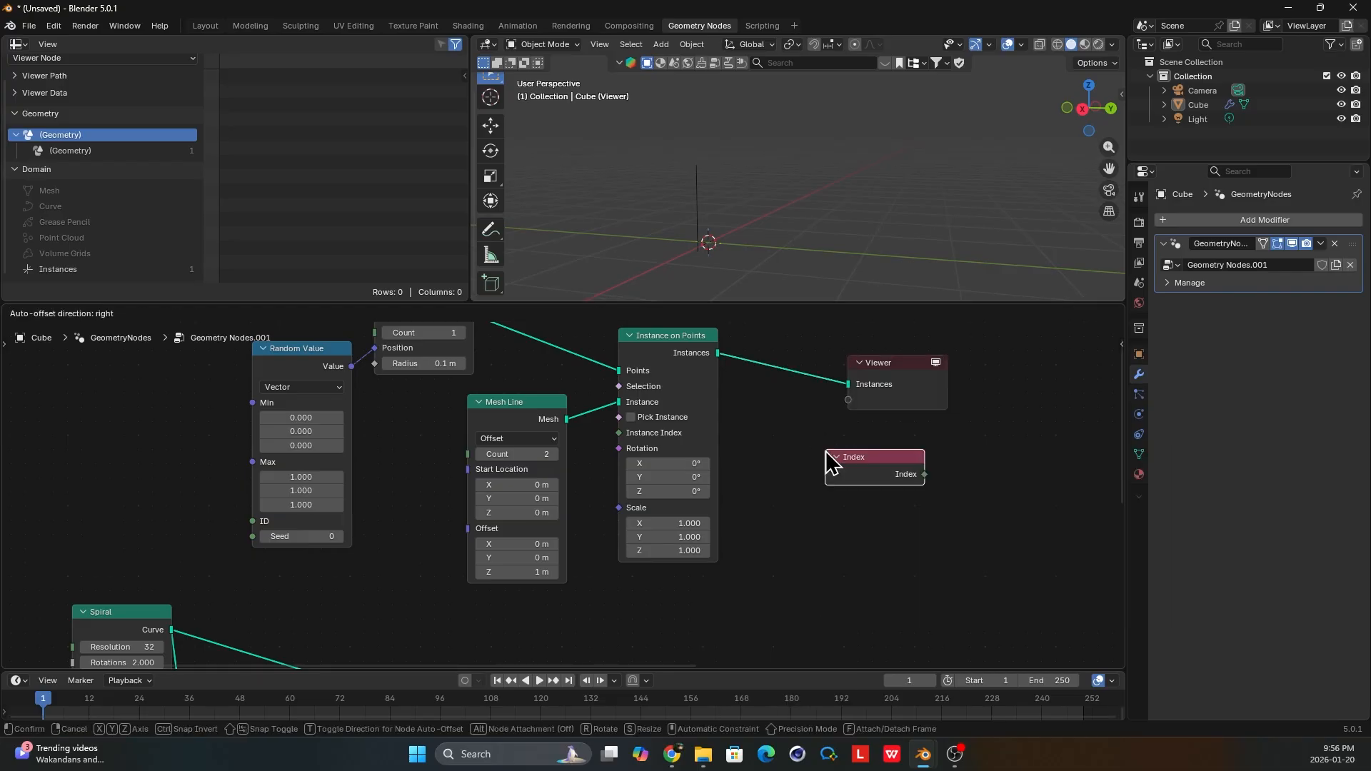
pyautogui.click(827, 453)
pyautogui.moveTo(925, 476); pyautogui.dragTo(848, 401)
pyautogui.moveTo(867, 472); pyautogui.dragTo(890, 494)
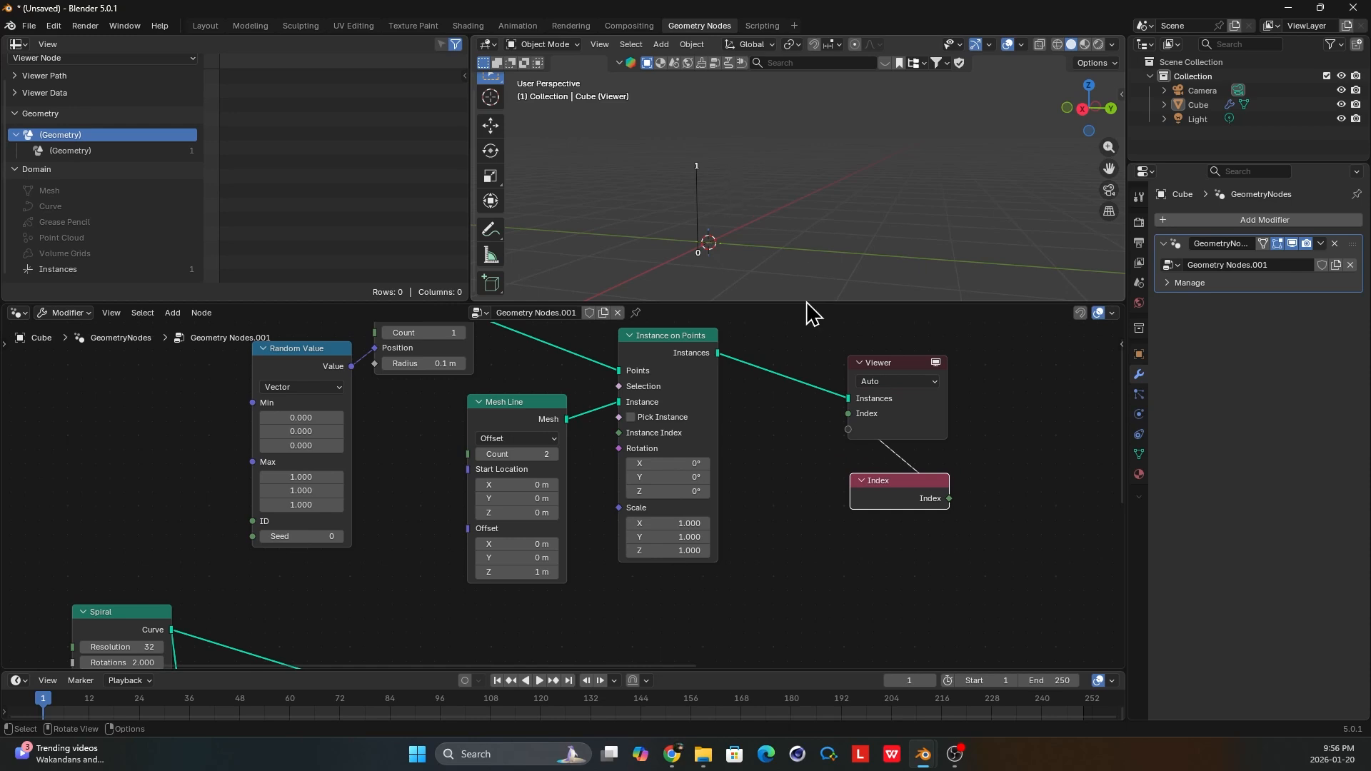
# Preview the Join Geometry output with index labels and examine the point numbering along both spirals.
pyautogui.scroll(-3, 850, 521)
pyautogui.moveTo(850, 522); pyautogui.dragTo(806, 466, button='middle')
pyautogui.scroll(2, 617, 574)
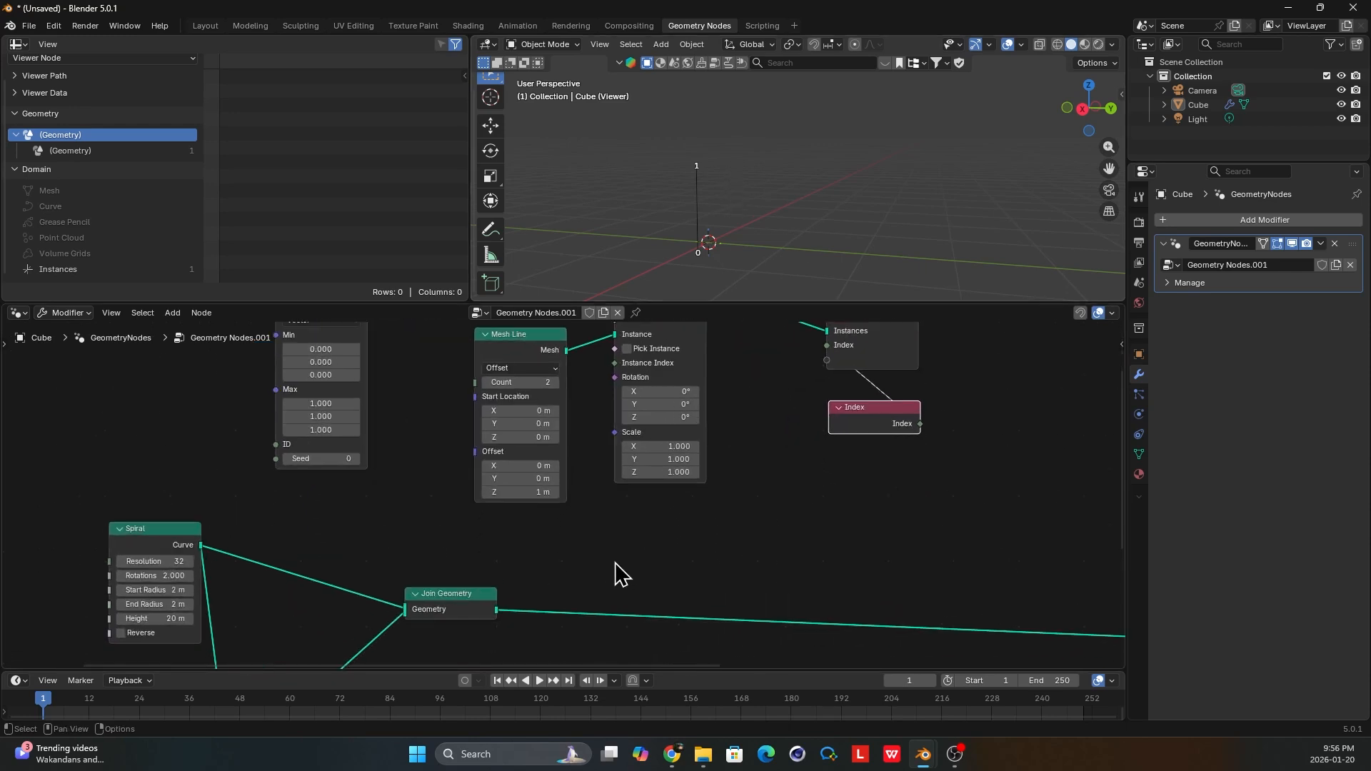
pyautogui.keyDown('ctrl'); pyautogui.keyDown('shift'); pyautogui.click(451, 605); pyautogui.keyUp('shift'); pyautogui.keyUp('ctrl')
pyautogui.moveTo(781, 245); pyautogui.dragTo(720, 240, button='middle')
pyautogui.scroll(-2, 786, 226)
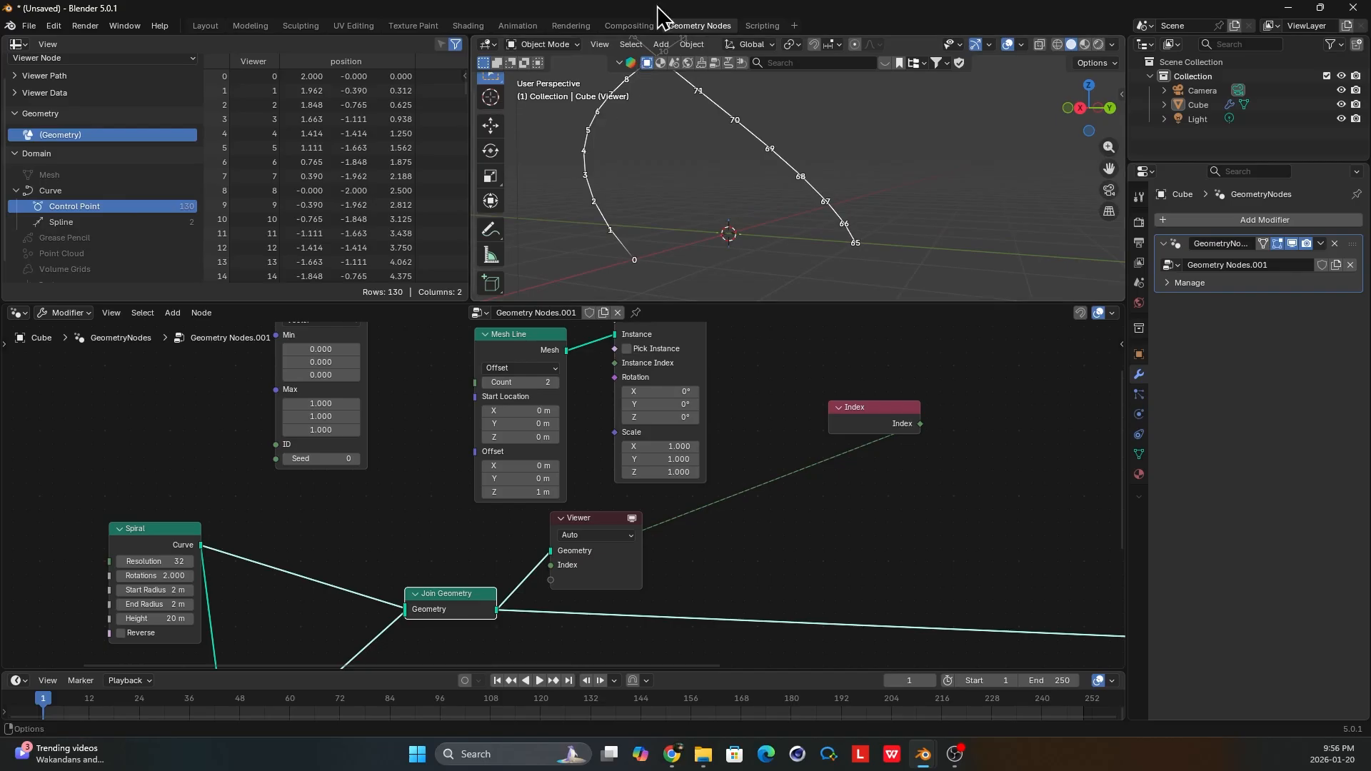
pyautogui.scroll(1, 881, 229)
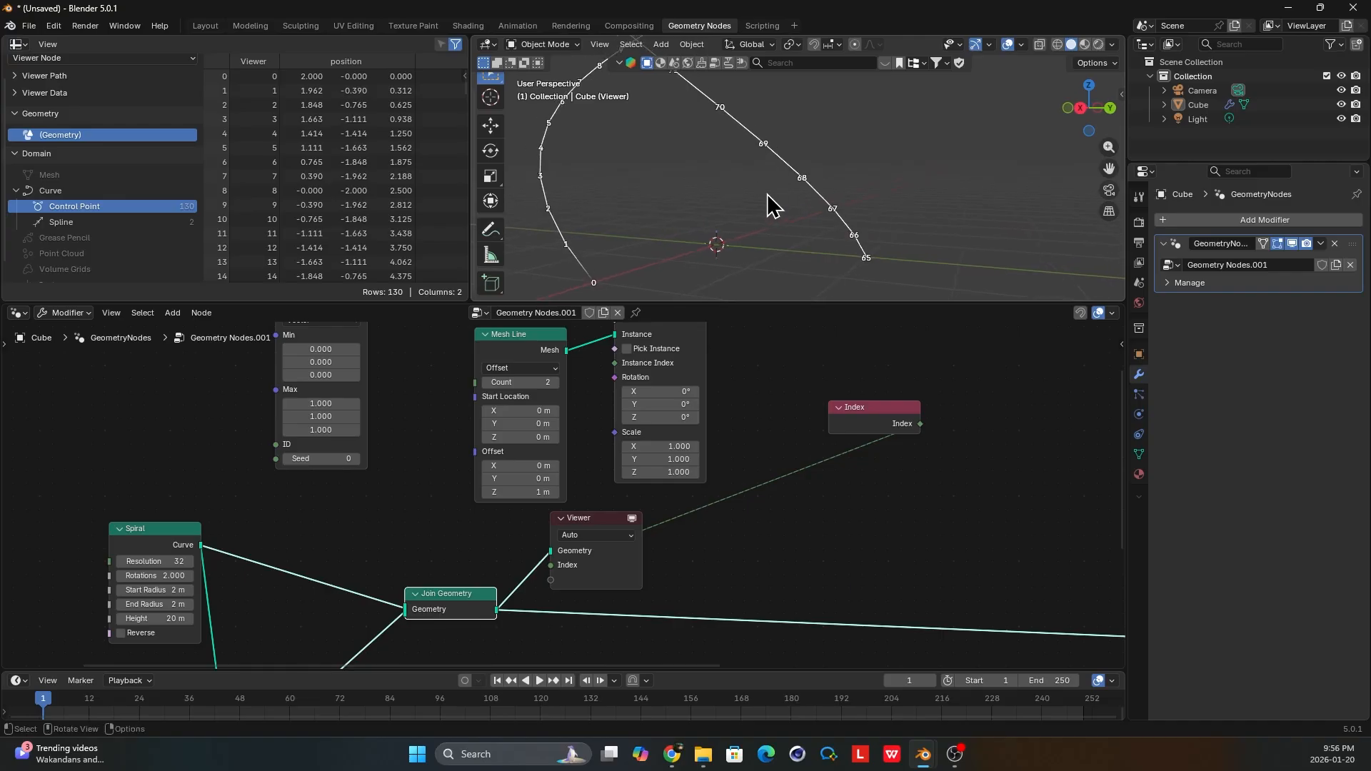
# Preview the Instance on Points output again and compare the line instance's point indices in the viewport.
pyautogui.scroll(-2, 651, 373)
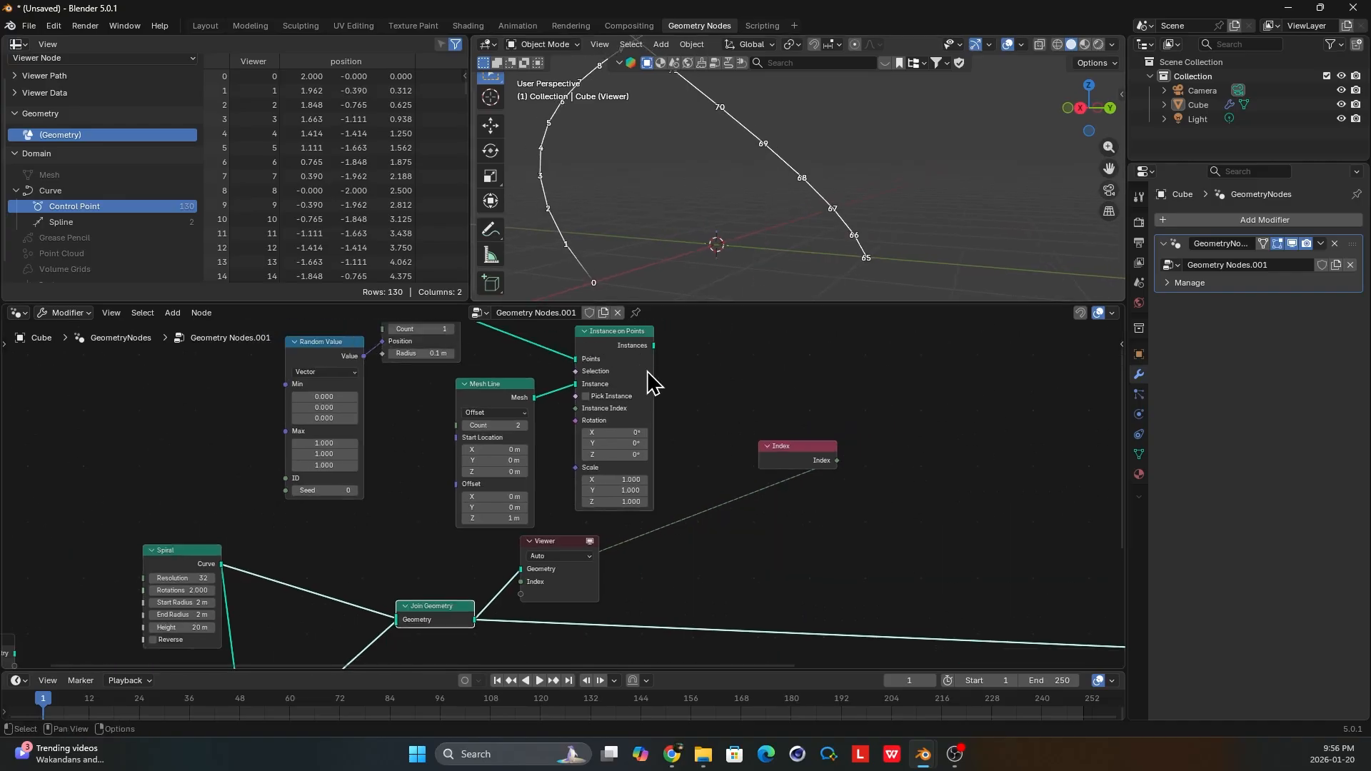
pyautogui.keyDown('ctrl'); pyautogui.keyDown('shift'); pyautogui.click(632, 353); pyautogui.keyUp('shift'); pyautogui.keyUp('ctrl')
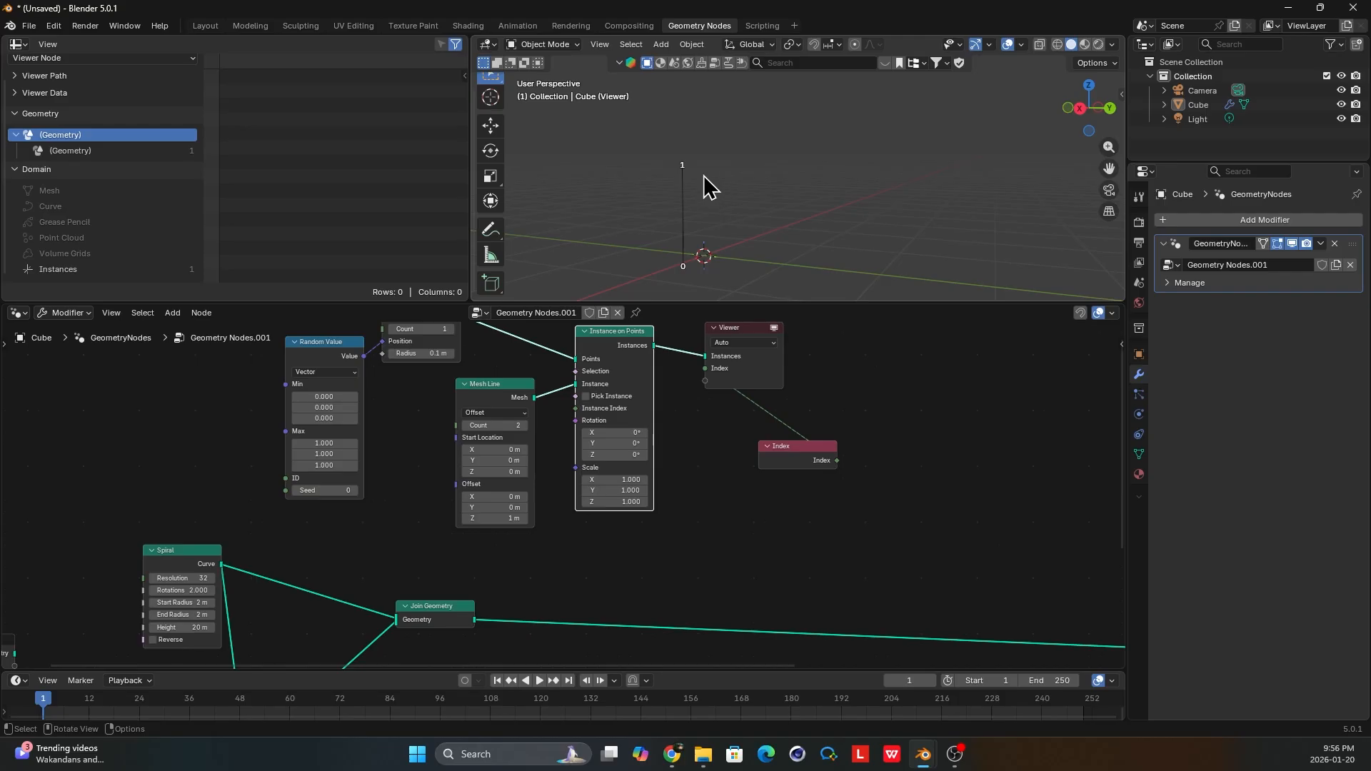
pyautogui.moveTo(709, 187); pyautogui.dragTo(700, 187, button='middle')
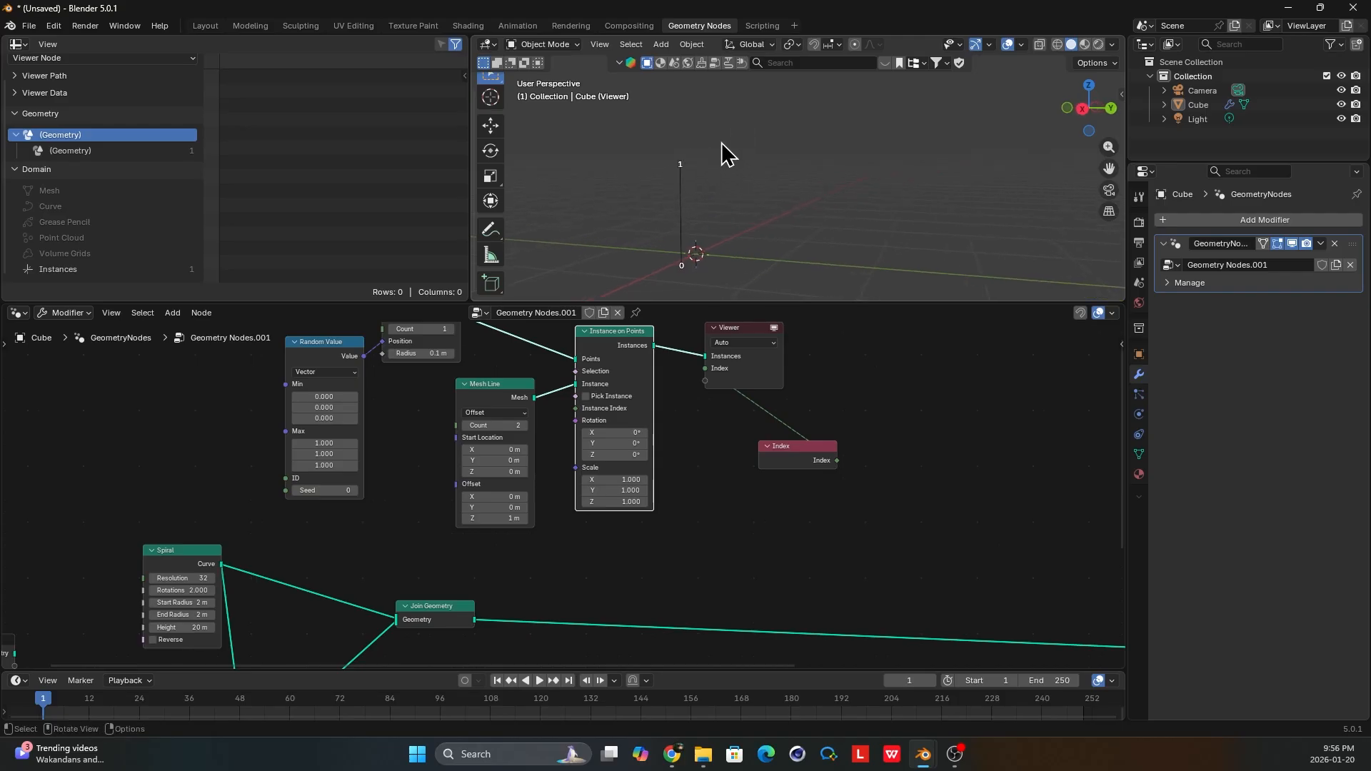
# Move the Viewer and Index nodes farther from Instance on Points to make room between them.
pyautogui.moveTo(723, 384); pyautogui.dragTo(703, 398, button='middle')
pyautogui.moveTo(736, 397); pyautogui.dragTo(897, 393)
pyautogui.moveTo(776, 459); pyautogui.dragTo(873, 461)
pyautogui.scroll(-2, 866, 388)
pyautogui.moveTo(866, 388); pyautogui.dragTo(911, 392)
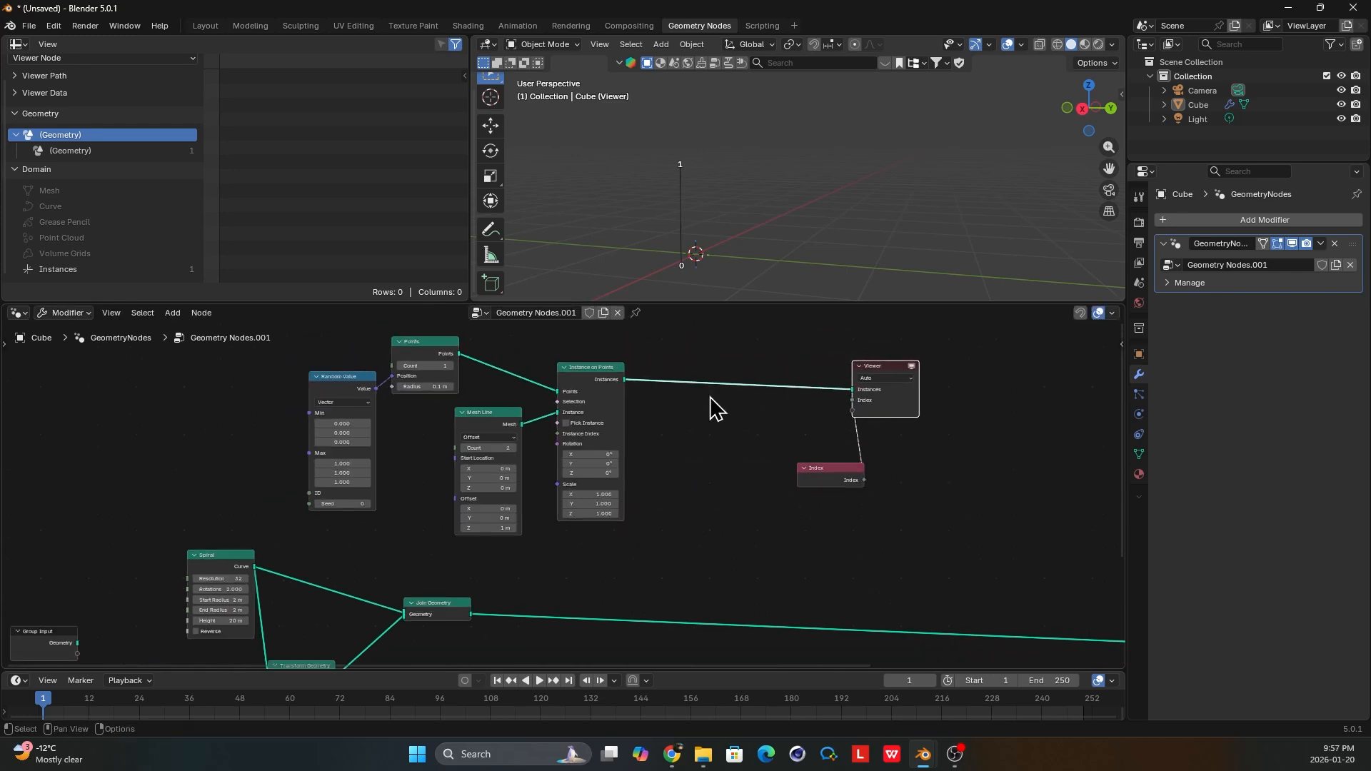
# Set the Points node's count to 65.
pyautogui.moveTo(595, 386); pyautogui.dragTo(650, 402, button='middle')
pyautogui.scroll(2, 651, 402)
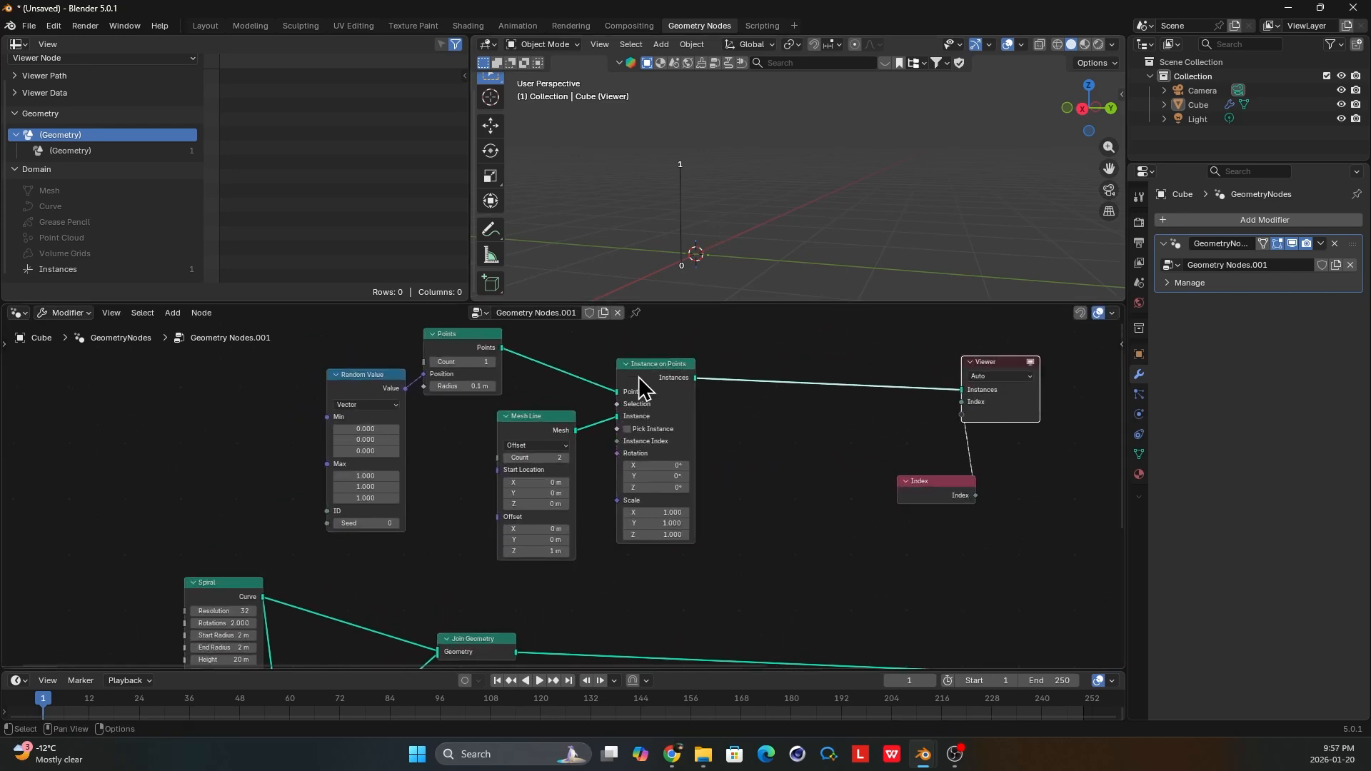
pyautogui.moveTo(464, 362); pyautogui.dragTo(468, 379, button='middle')
pyautogui.click(469, 380)
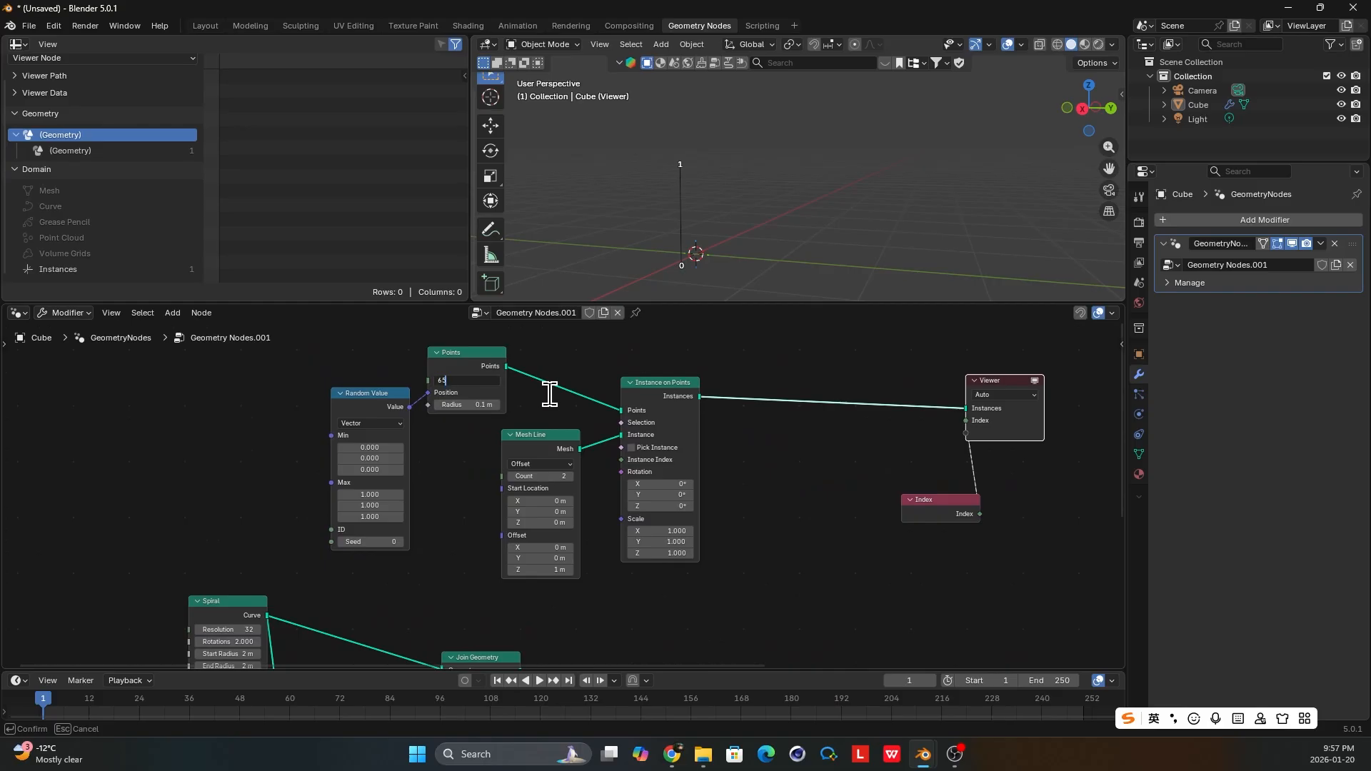
pyautogui.press('Return')
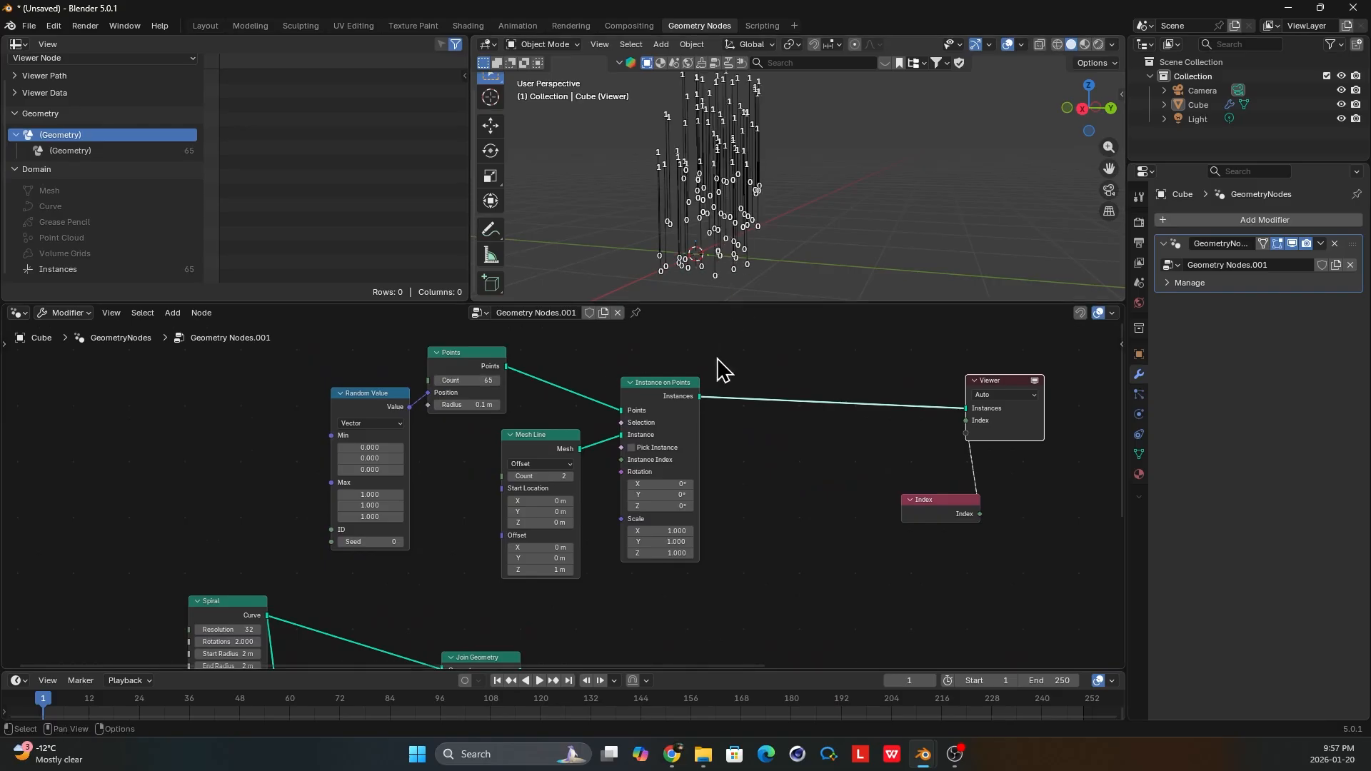
pyautogui.scroll(3, 536, 429)
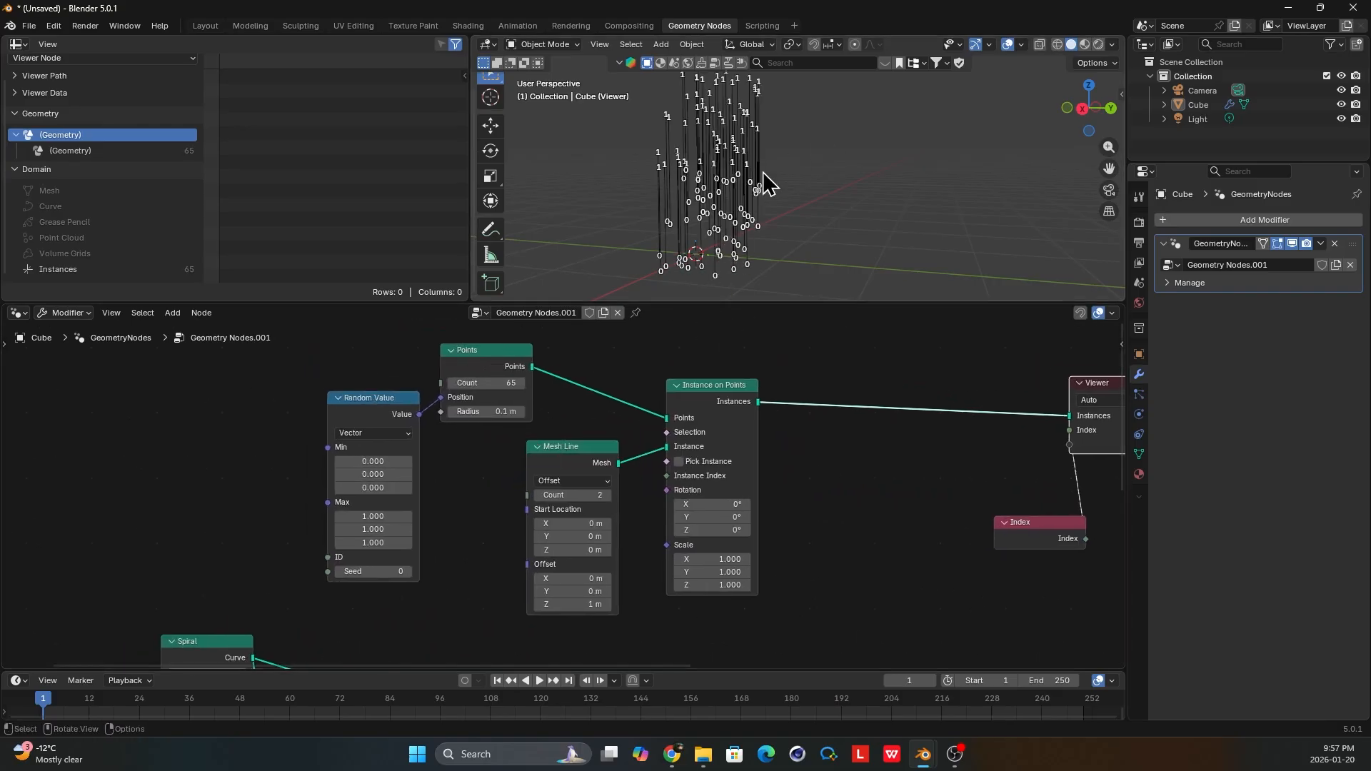
# Delete the Random Value node that drives the Points node's position.
pyautogui.click(404, 447)
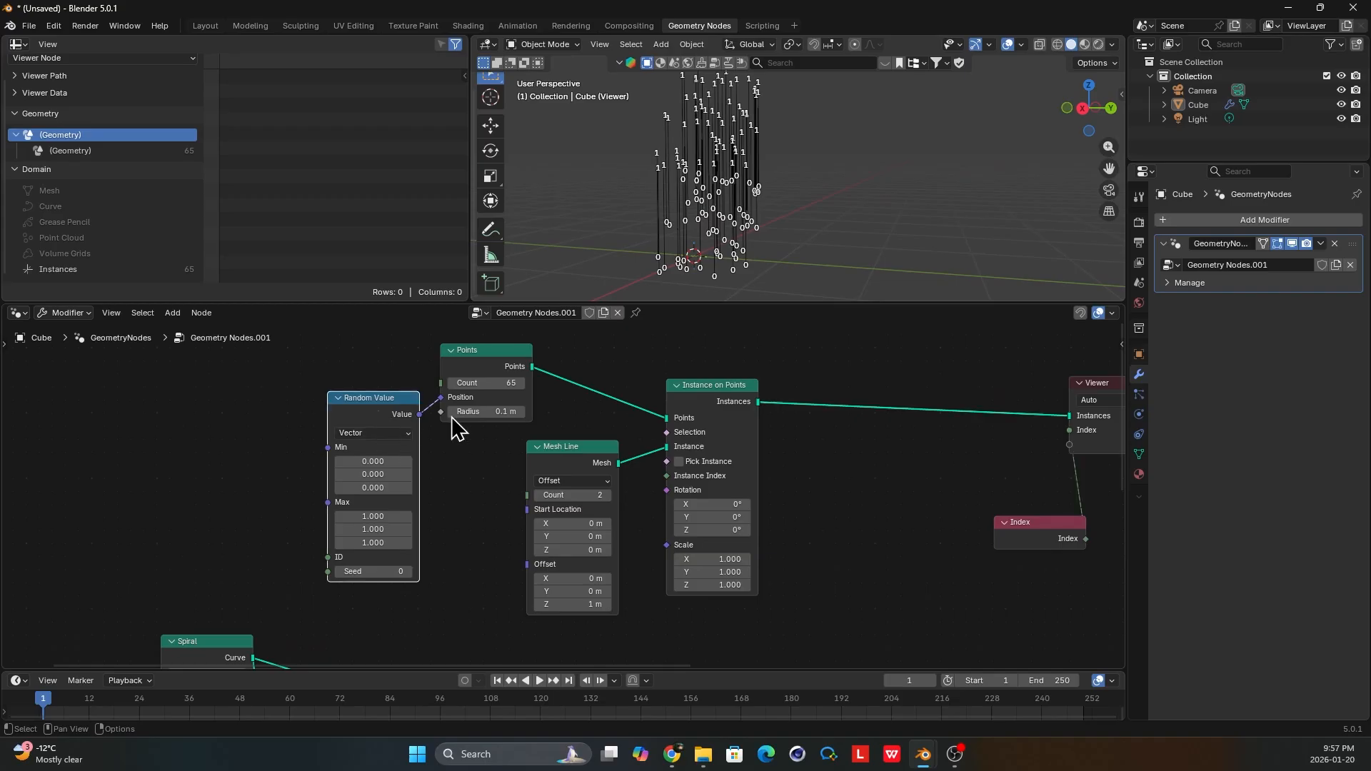
pyautogui.press('x')
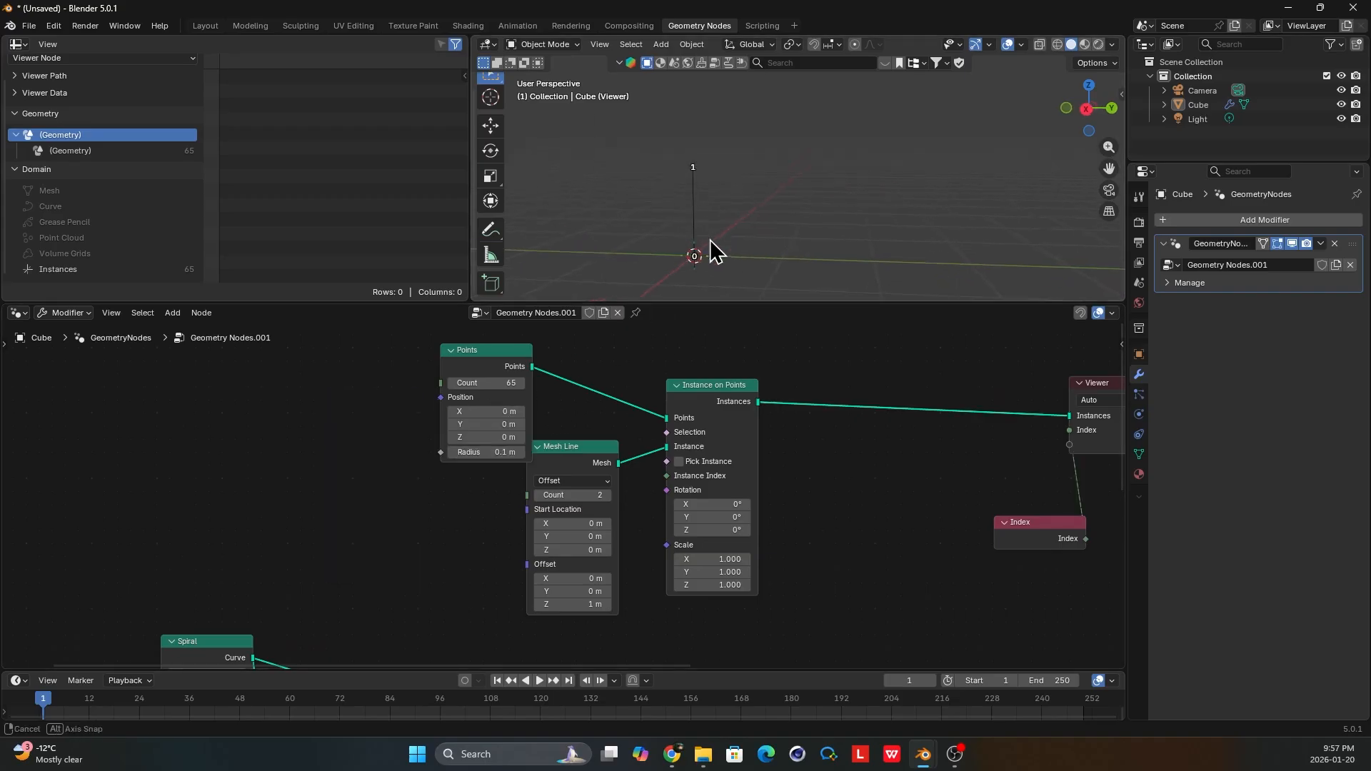
pyautogui.scroll(1, 687, 467)
pyautogui.moveTo(539, 414); pyautogui.dragTo(514, 448, button='middle')
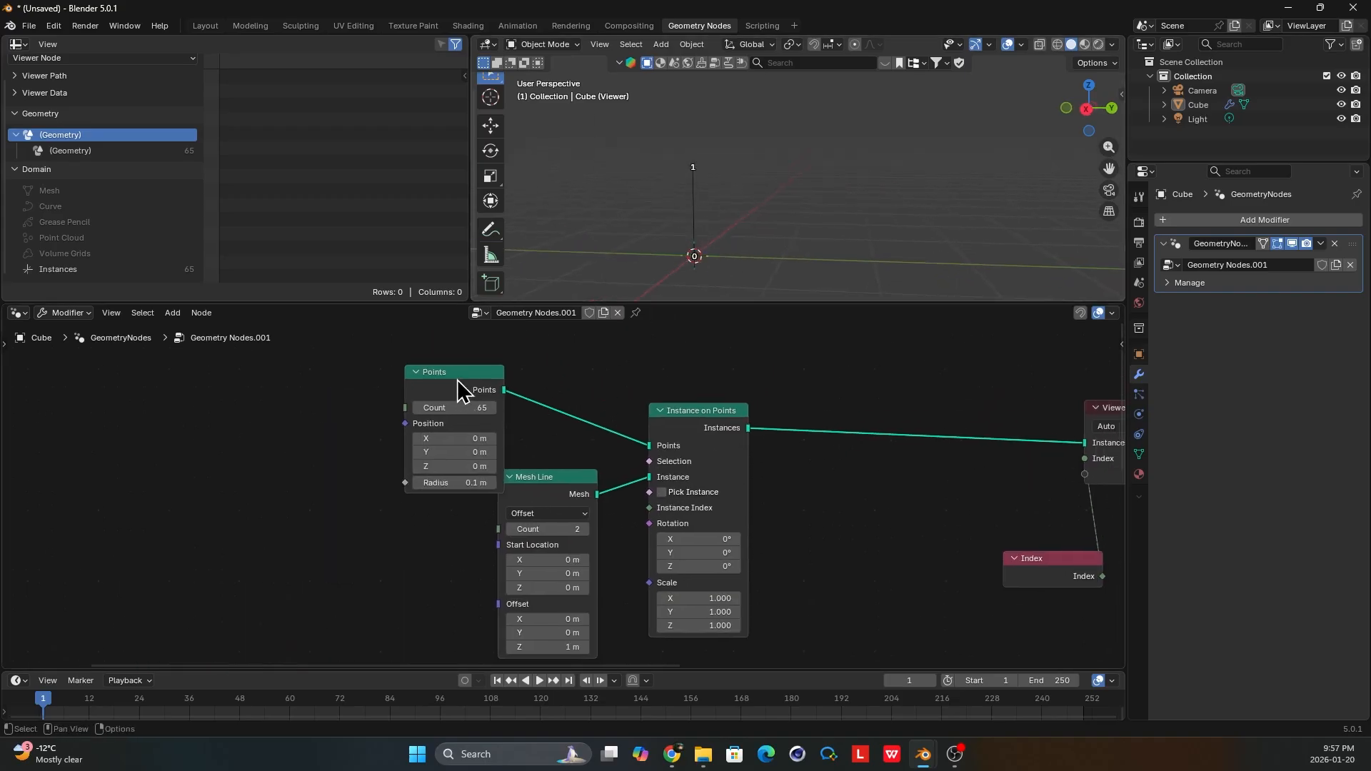
# Collapse the Points node and line it up with the Mesh Line node beside Instance on Points.
pyautogui.click(418, 373)
pyautogui.moveTo(463, 375); pyautogui.dragTo(562, 379)
pyautogui.moveTo(548, 486); pyautogui.dragTo(510, 448, button='middle')
pyautogui.moveTo(519, 449); pyautogui.dragTo(523, 428)
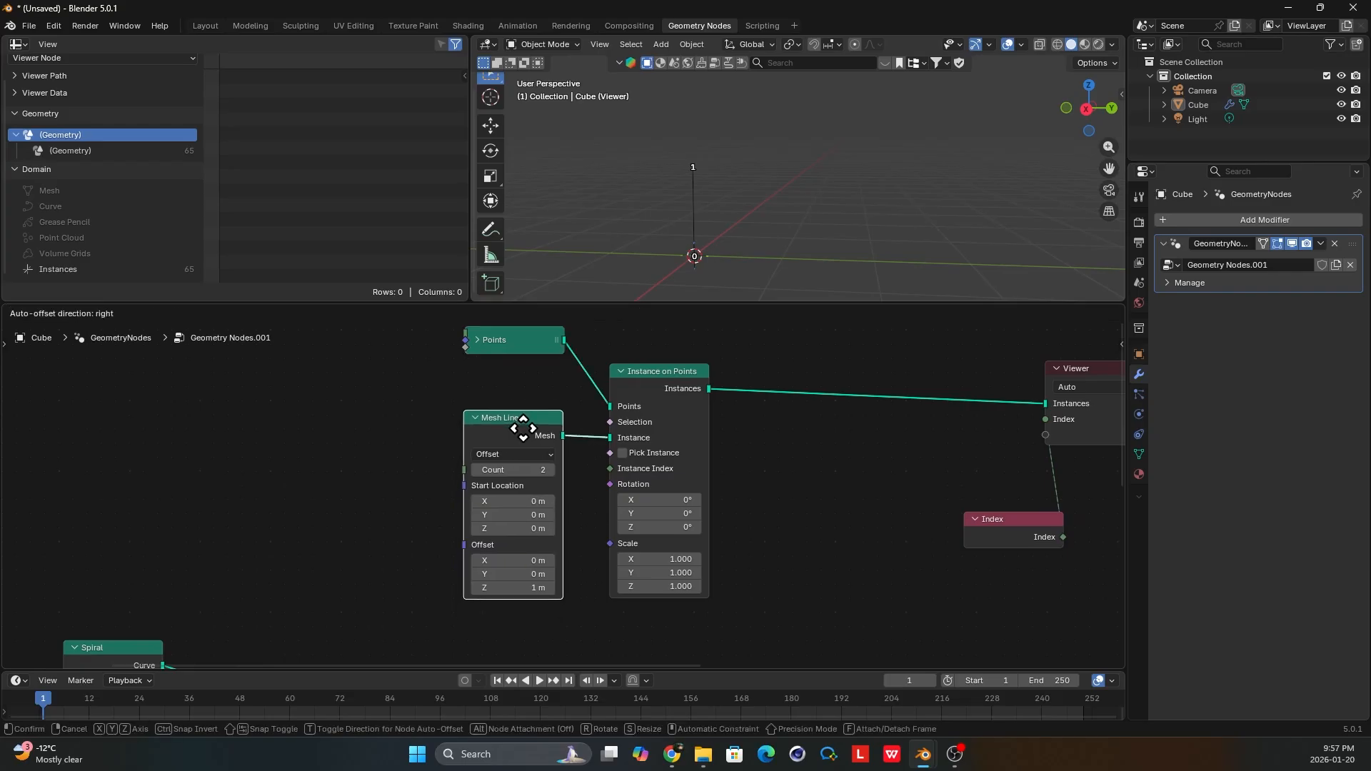
# Insert a Sort Elements node between Instance on Points and the Viewer.
pyautogui.moveTo(574, 448); pyautogui.dragTo(518, 441, button='middle')
pyautogui.moveTo(666, 400); pyautogui.dragTo(545, 420, button='middle')
pyautogui.hotkey('shift', 'a')
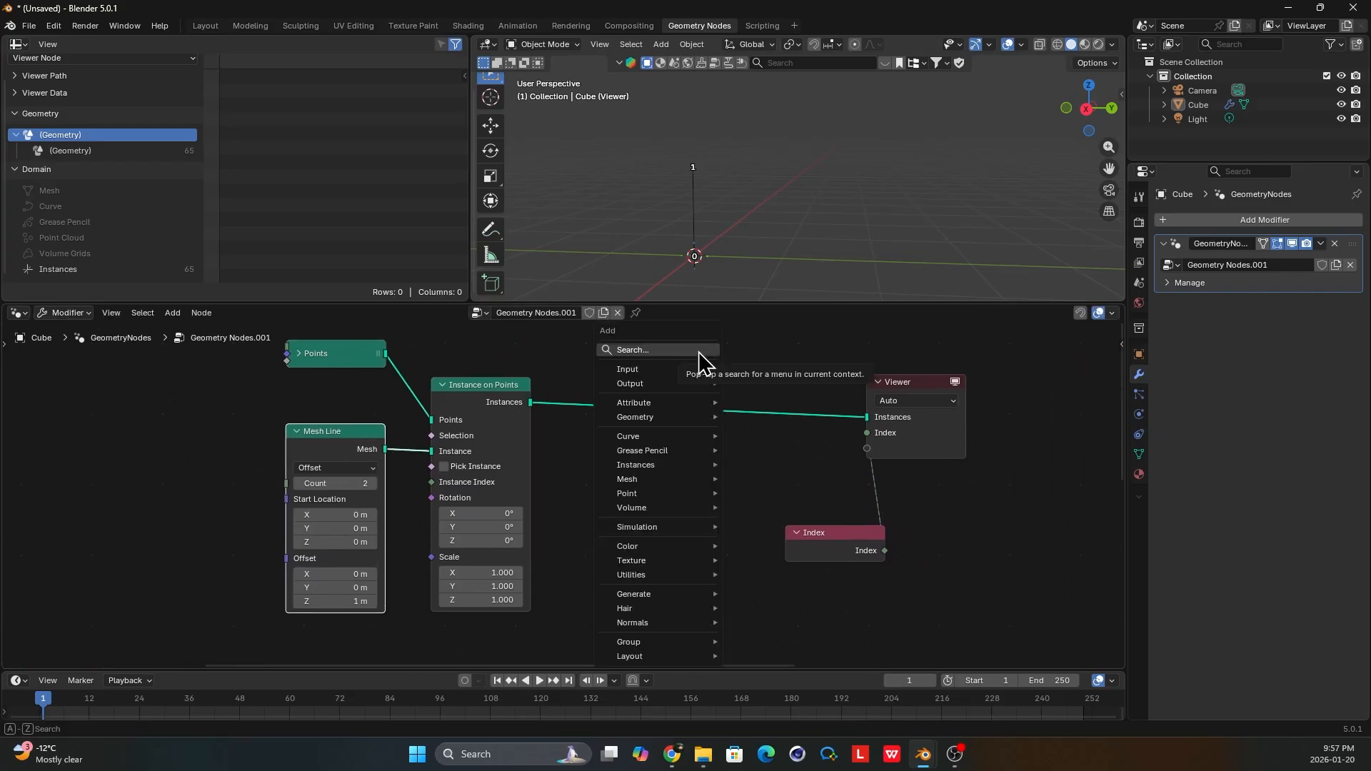
pyautogui.click(698, 351)
pyautogui.write('sort')
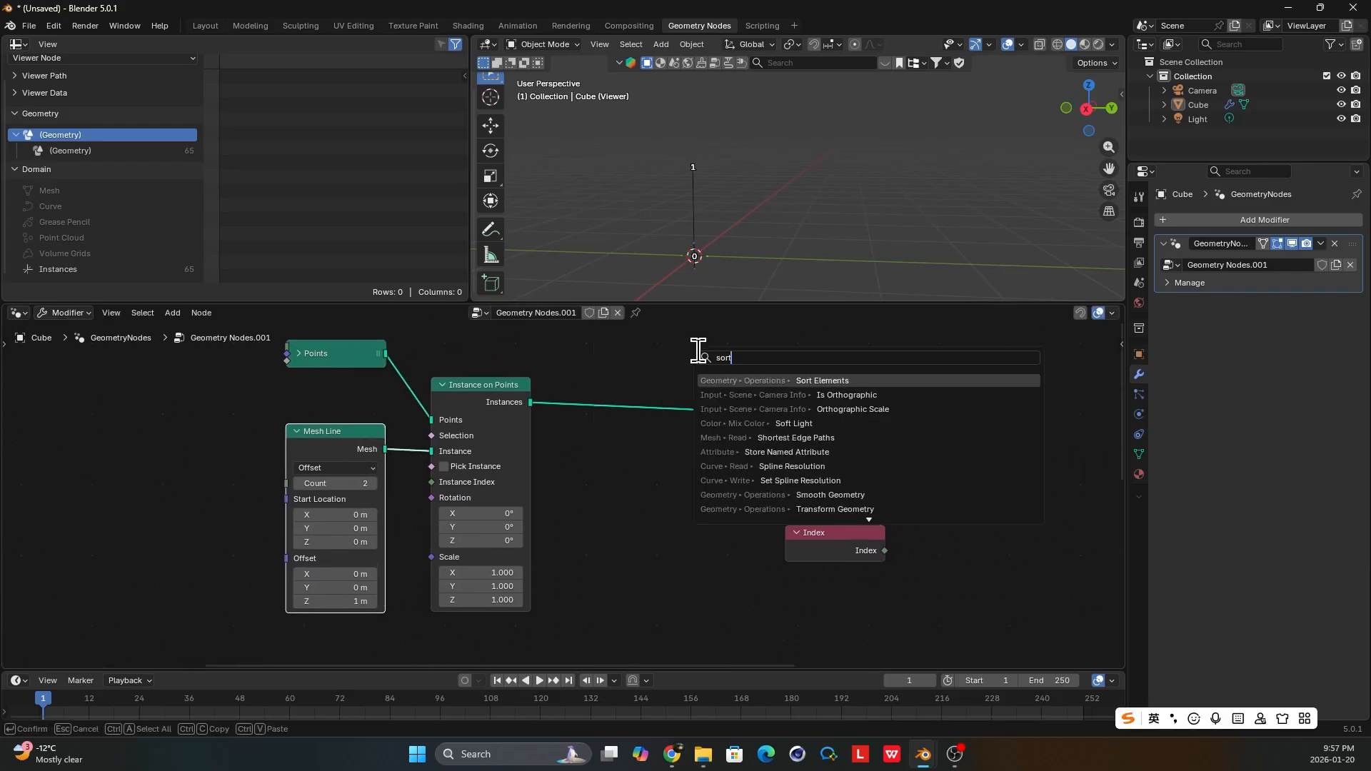
pyautogui.click(807, 376)
pyautogui.click(684, 383)
pyautogui.scroll(1, 733, 390)
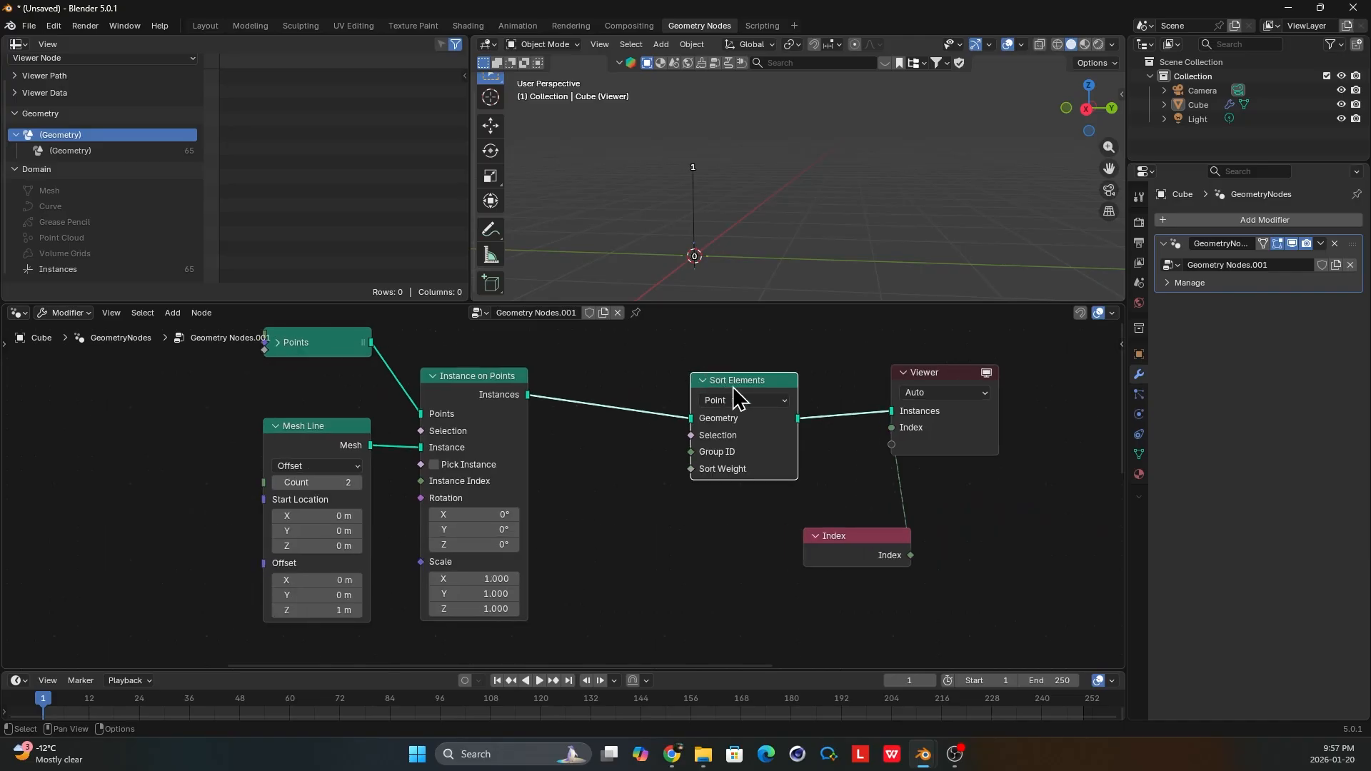
pyautogui.moveTo(733, 388); pyautogui.dragTo(686, 387)
# Move Sort Elements closer to the Viewer and list the Instances data in the spreadsheet.
pyautogui.scroll(1, 931, 401)
pyautogui.moveTo(714, 207); pyautogui.dragTo(694, 201, button='middle')
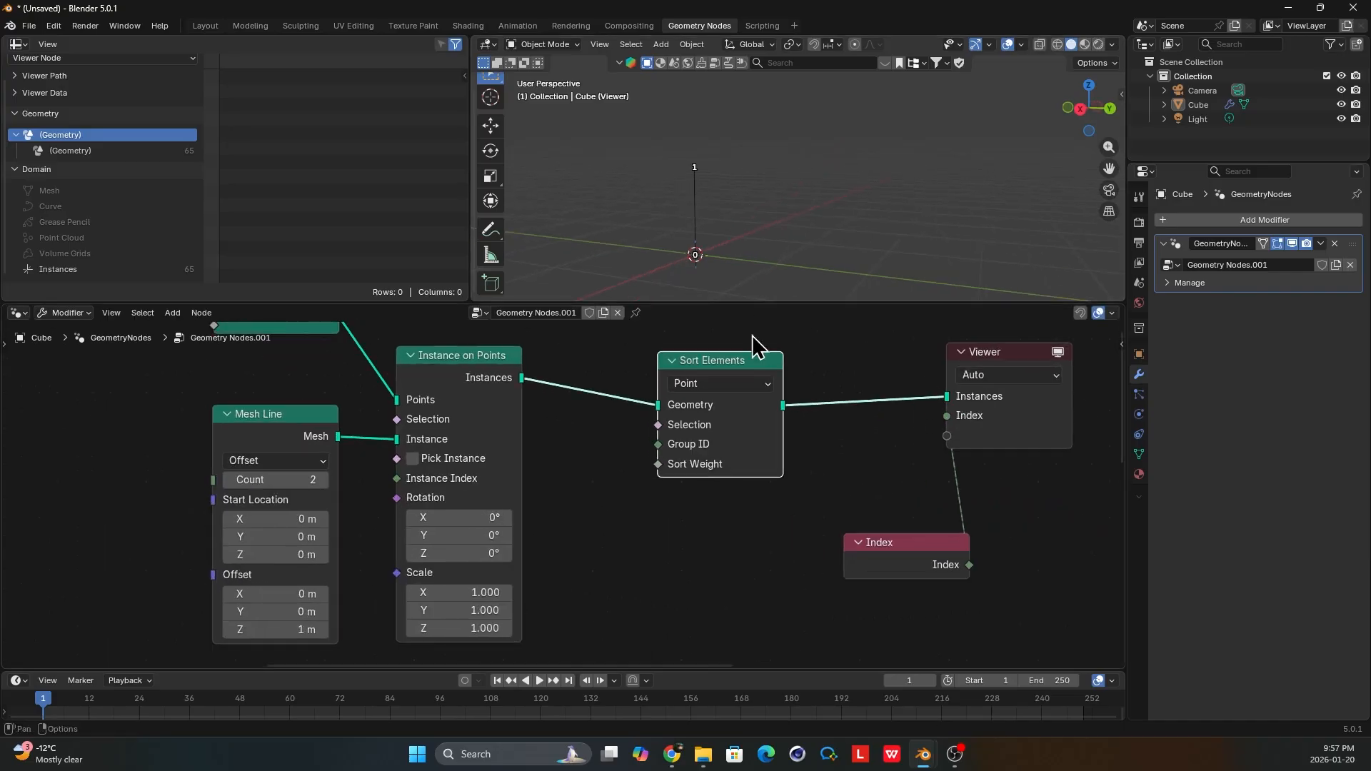
pyautogui.moveTo(674, 368); pyautogui.dragTo(650, 400, button='middle')
pyautogui.moveTo(703, 230)
pyautogui.mouseDown(button='middle')
pyautogui.moveTo(677, 222)
pyautogui.moveTo(689, 216)
pyautogui.mouseUp(button='middle')
pyautogui.moveTo(727, 379); pyautogui.dragTo(827, 381)
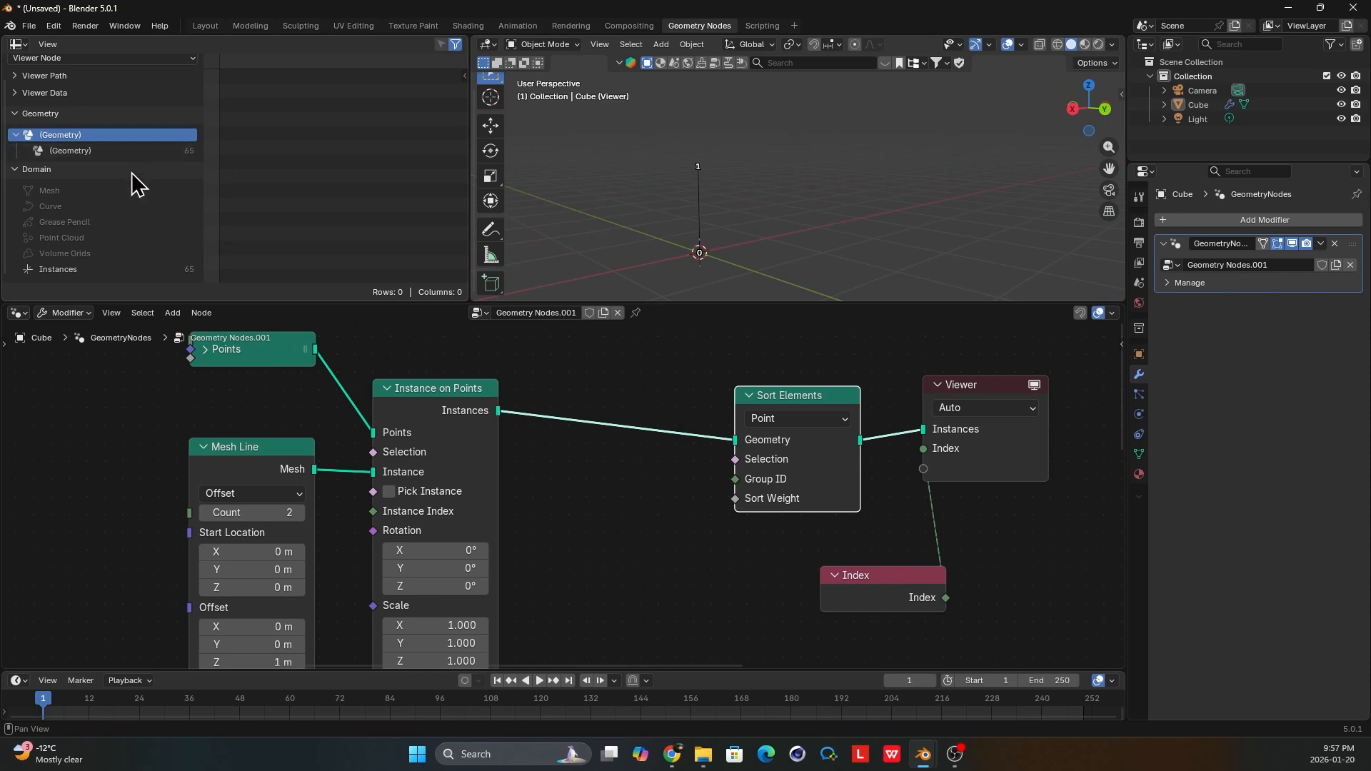
pyautogui.click(86, 269)
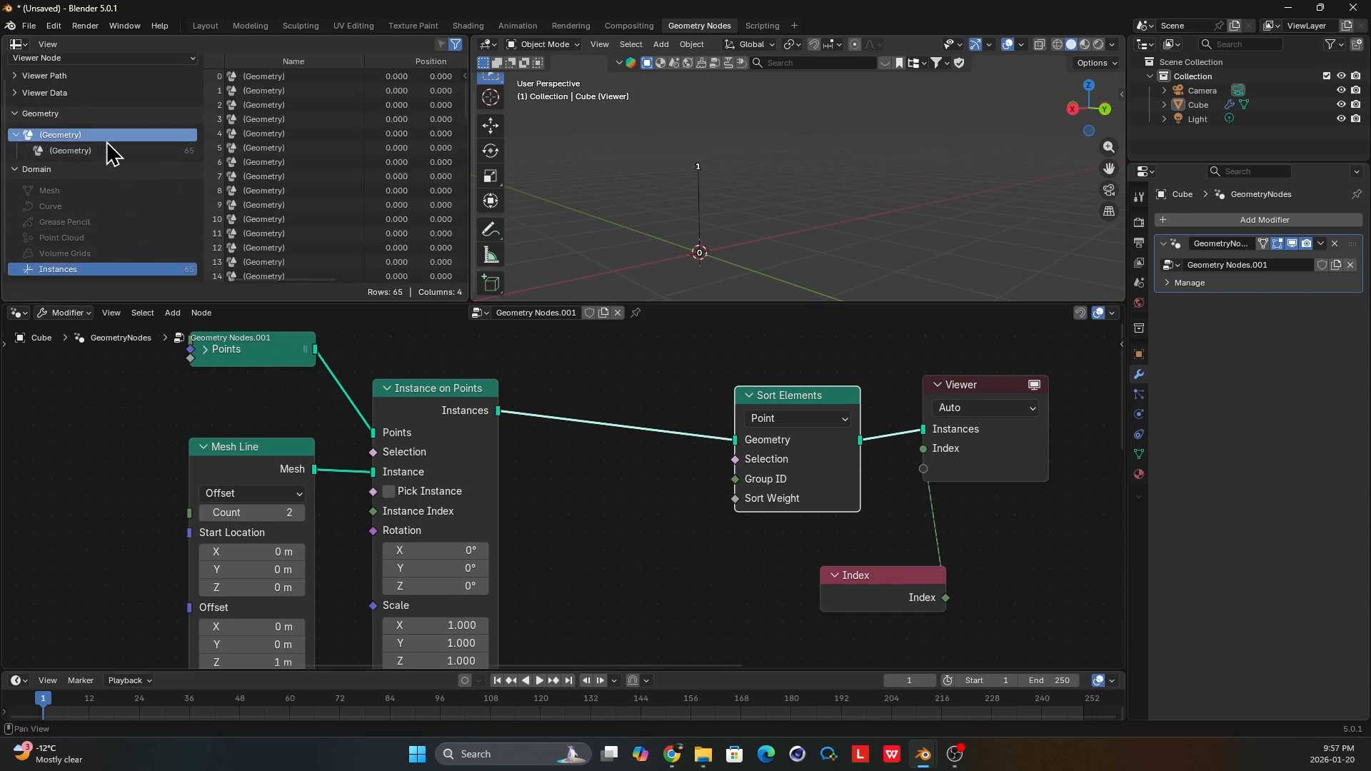
pyautogui.click(1009, 432)
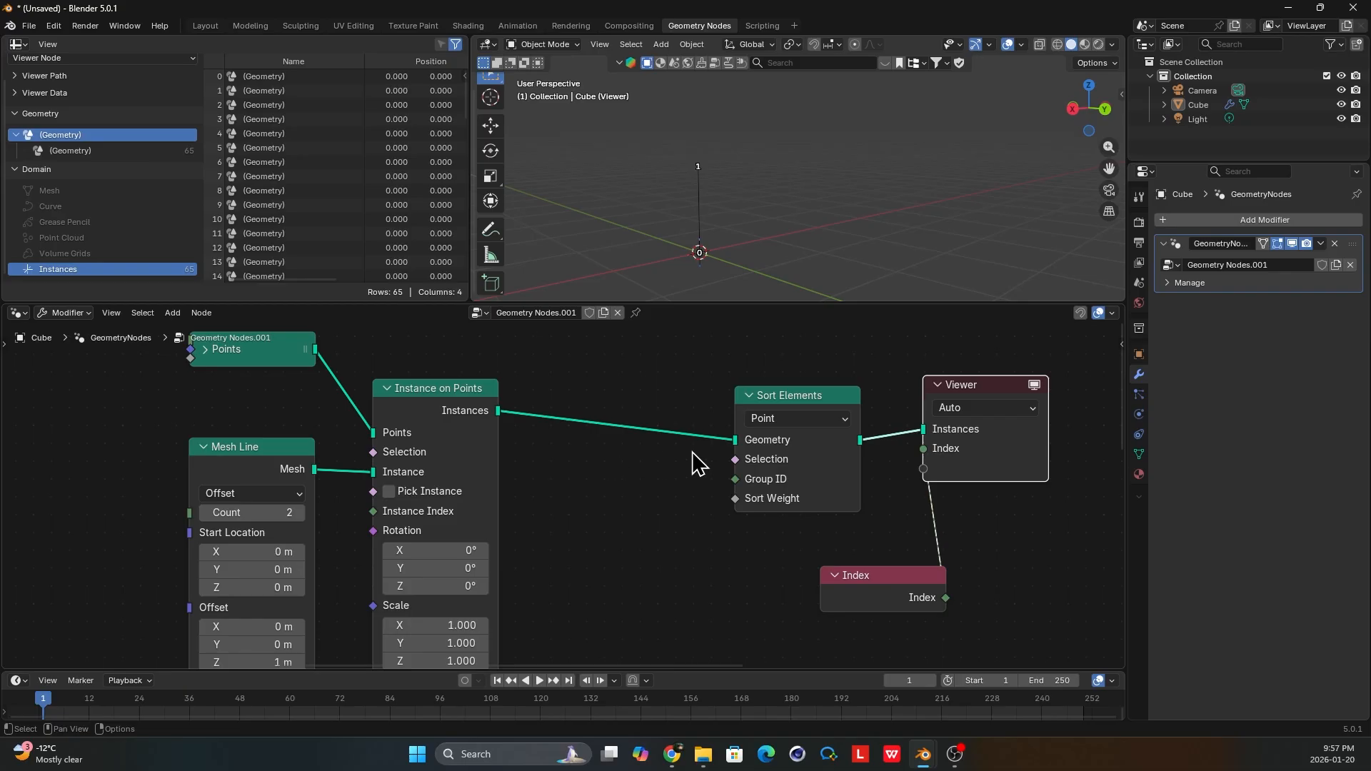
# Shift Sort Elements aside and insert a Realize Instances node between it and Instance on Points.
pyautogui.moveTo(829, 395); pyautogui.dragTo(862, 376)
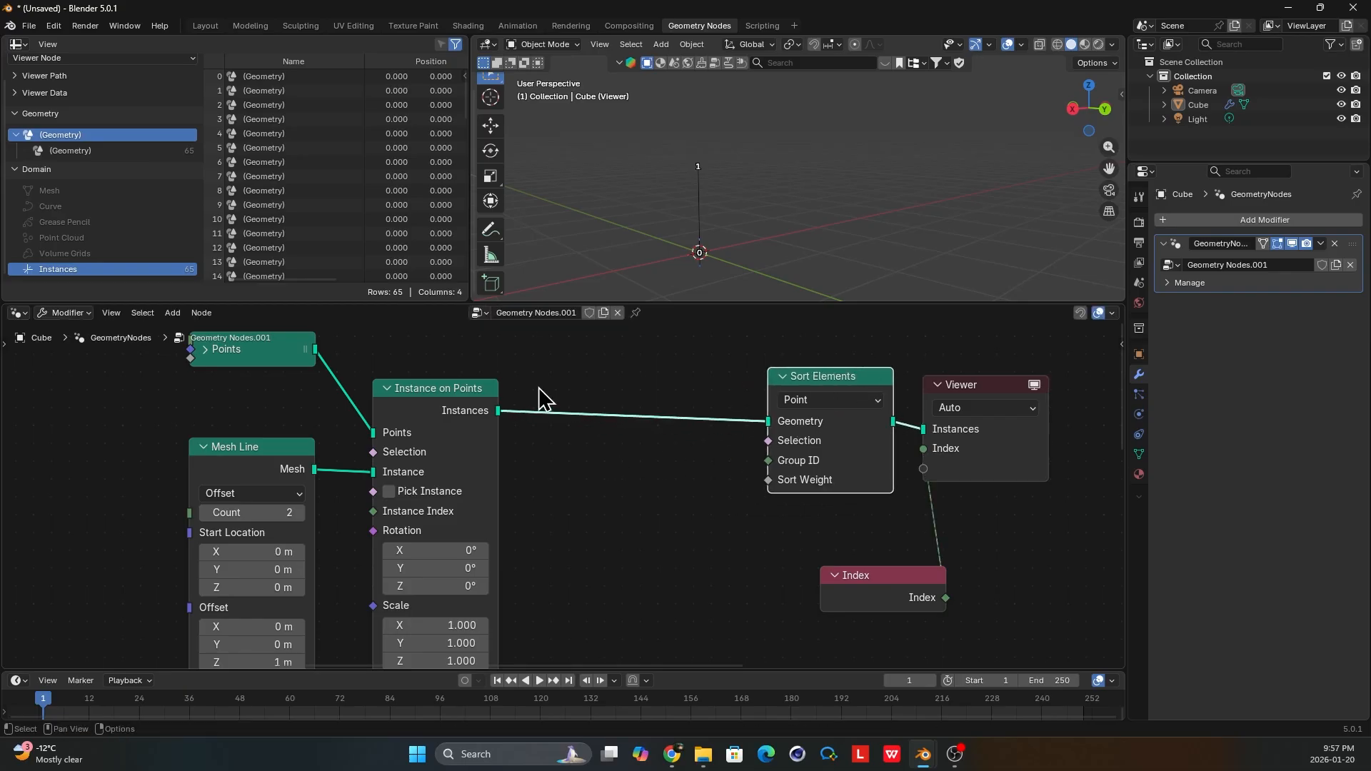
pyautogui.hotkey('shift', 'a')
pyautogui.click(538, 387)
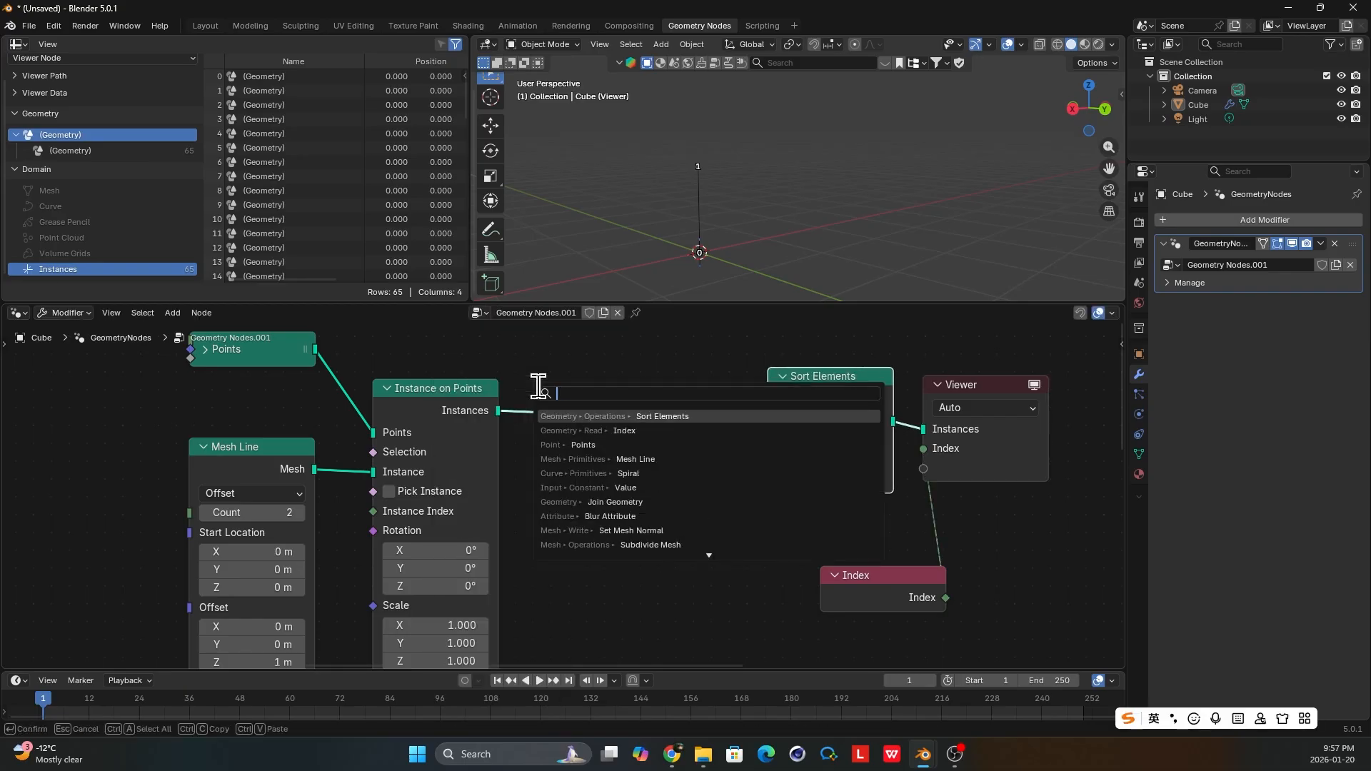
pyautogui.write('ins')
pyautogui.press('BackSpace')
pyautogui.press('BackSpace')
pyautogui.press('BackSpace')
pyautogui.write('rela')
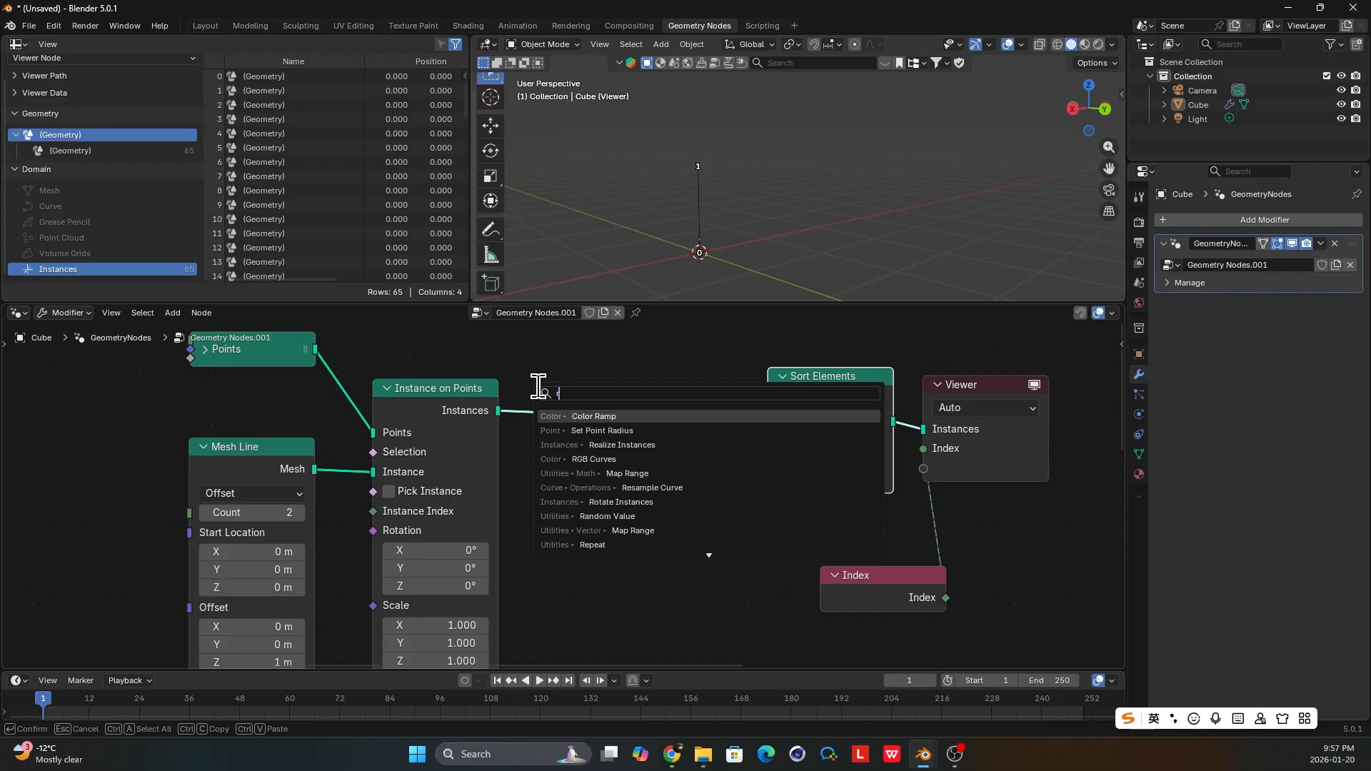
pyautogui.press('BackSpace')
pyautogui.press('BackSpace')
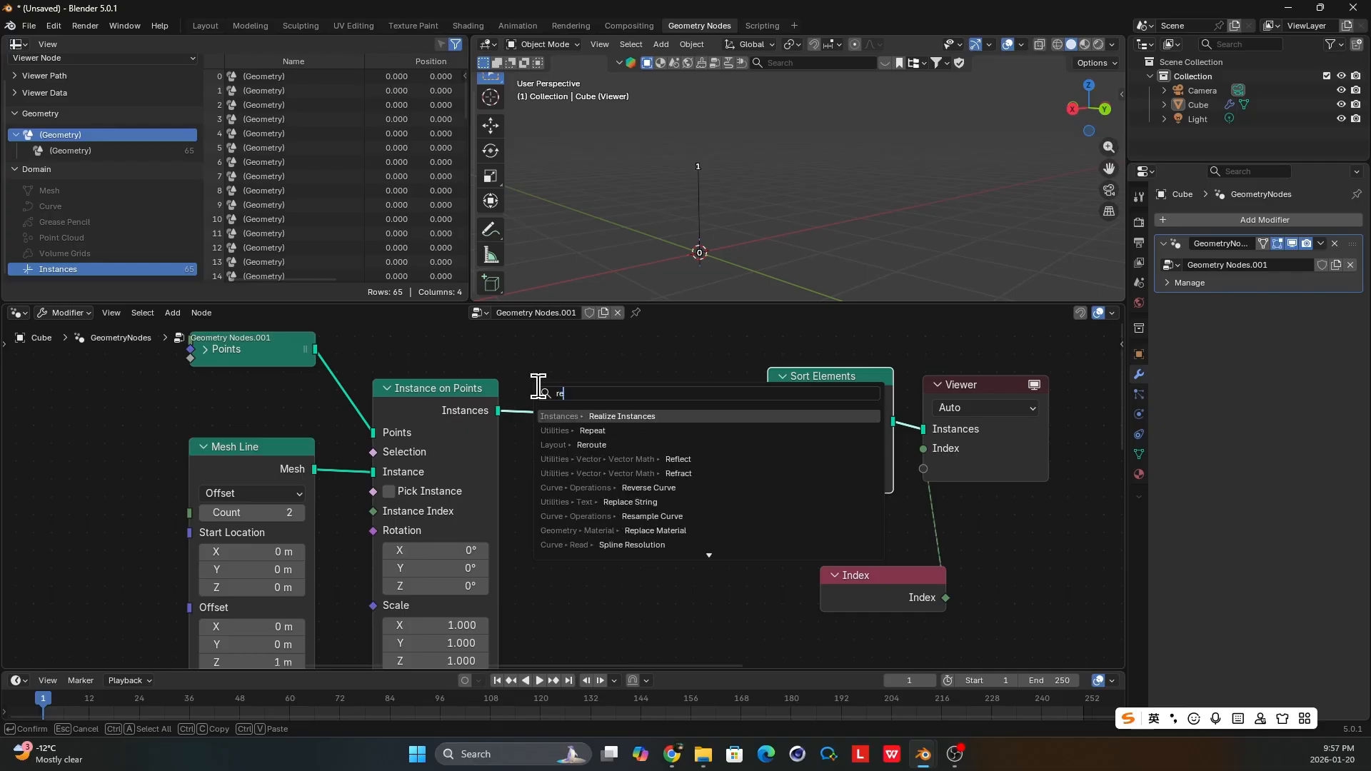
pyautogui.write('al')
pyautogui.press('Return')
pyautogui.click(538, 389)
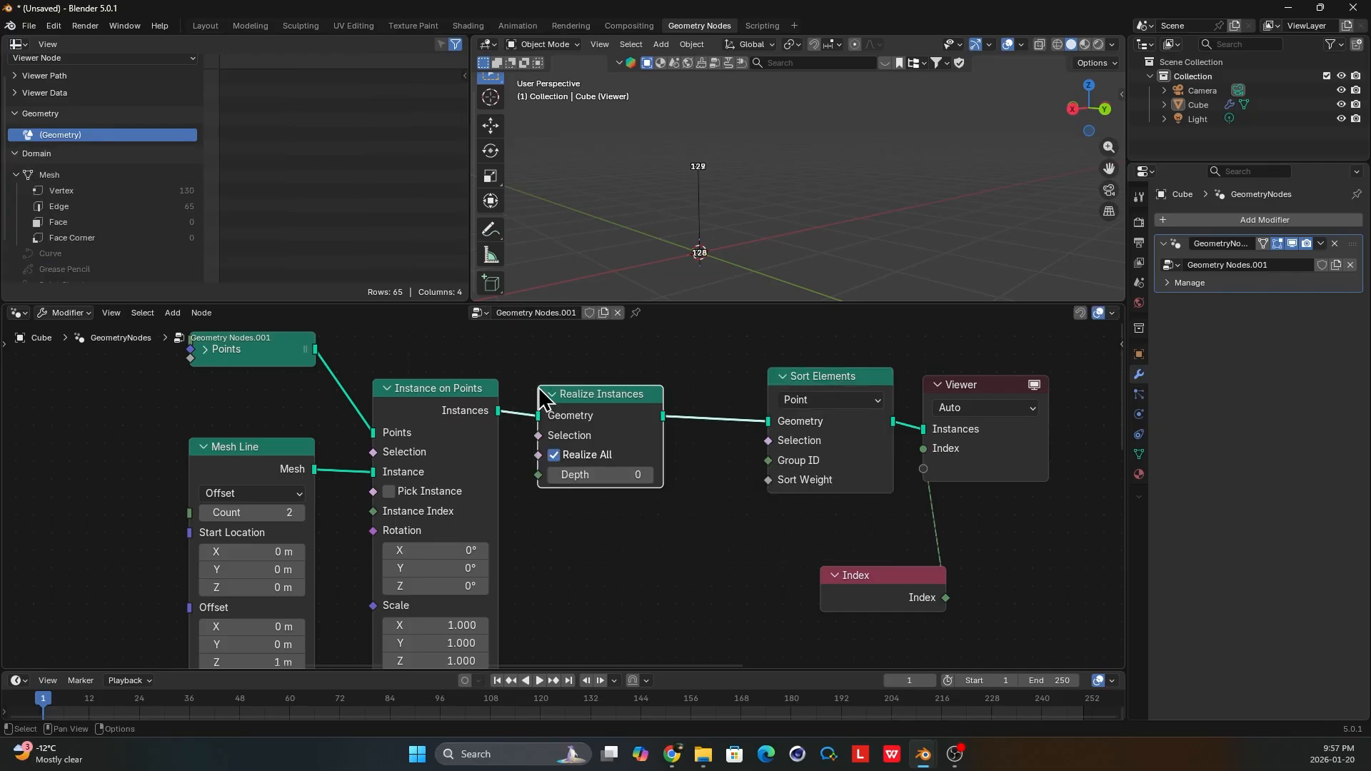
pyautogui.moveTo(727, 200); pyautogui.dragTo(698, 226, button='middle')
pyautogui.scroll(-2, 581, 467)
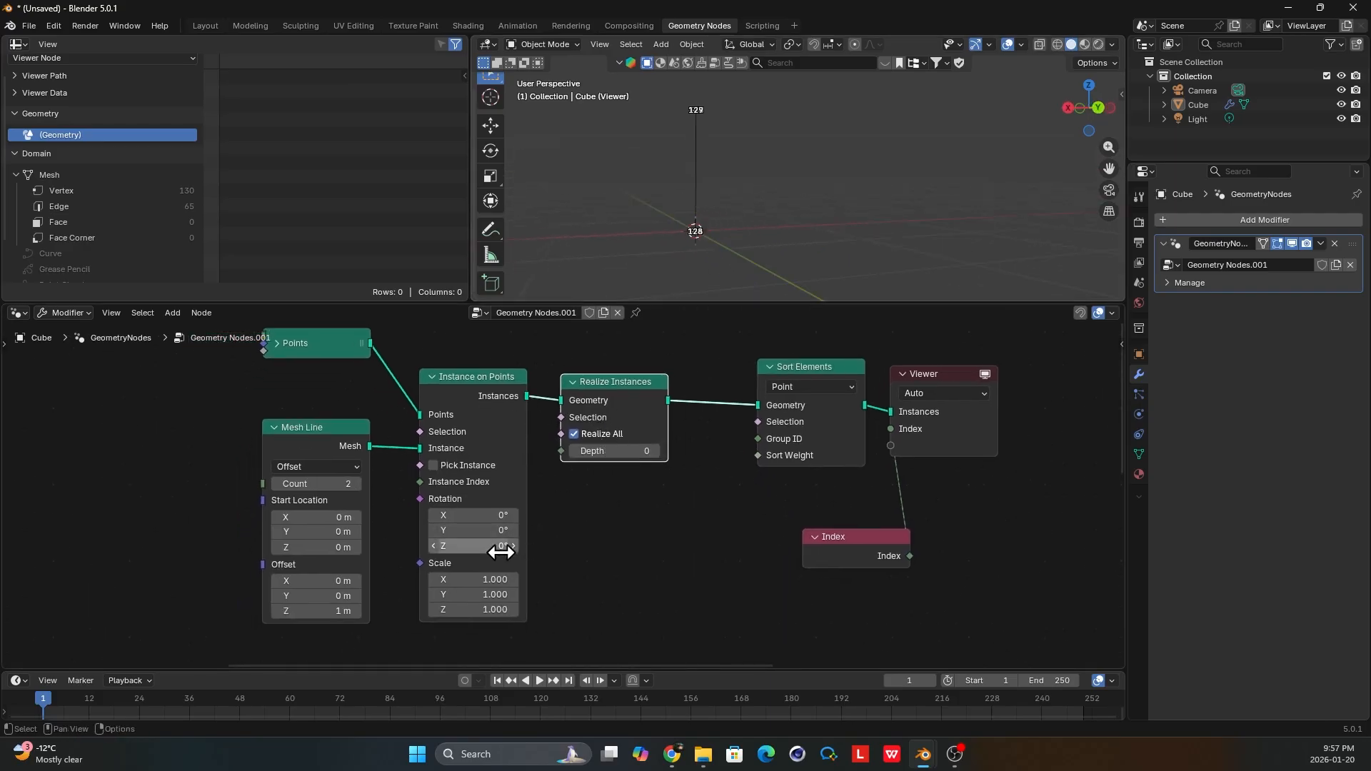
pyautogui.moveTo(500, 552); pyautogui.dragTo(500, 552)
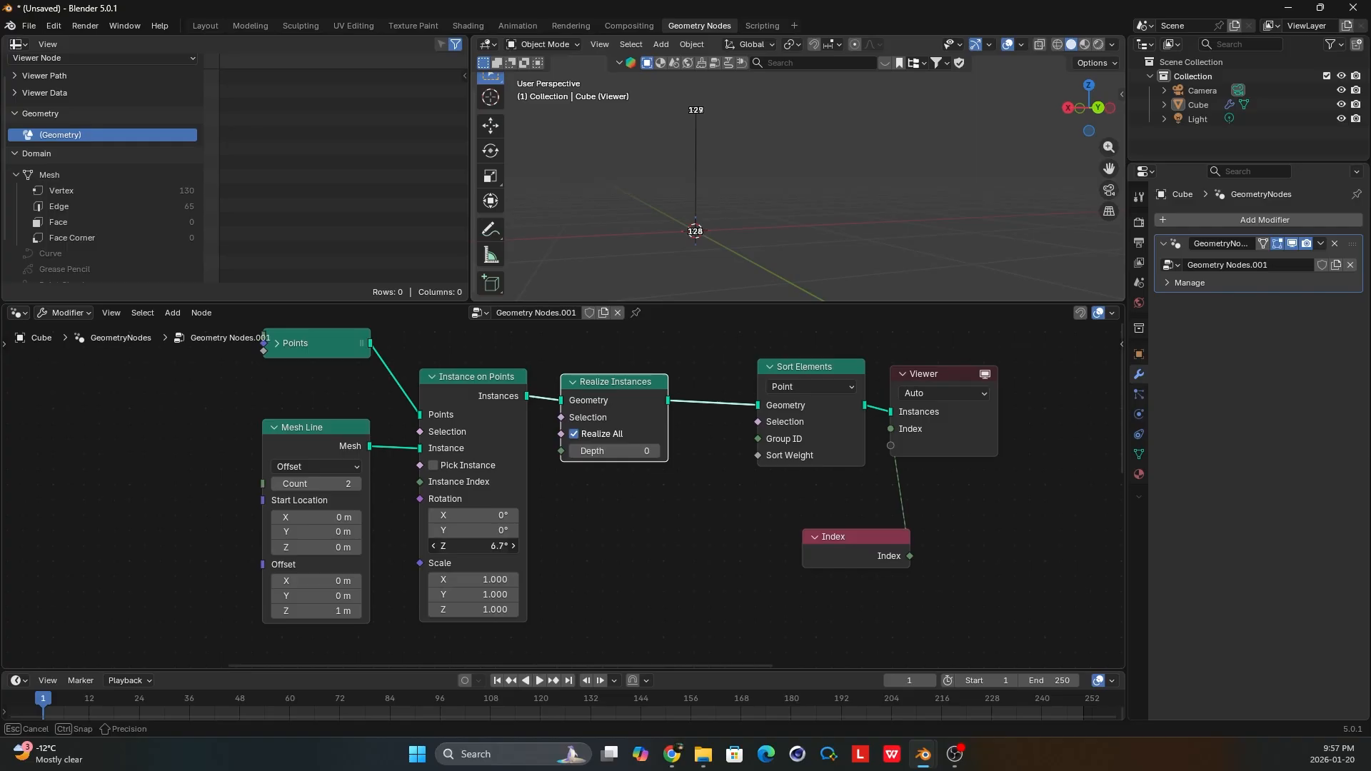
pyautogui.press('Escape')
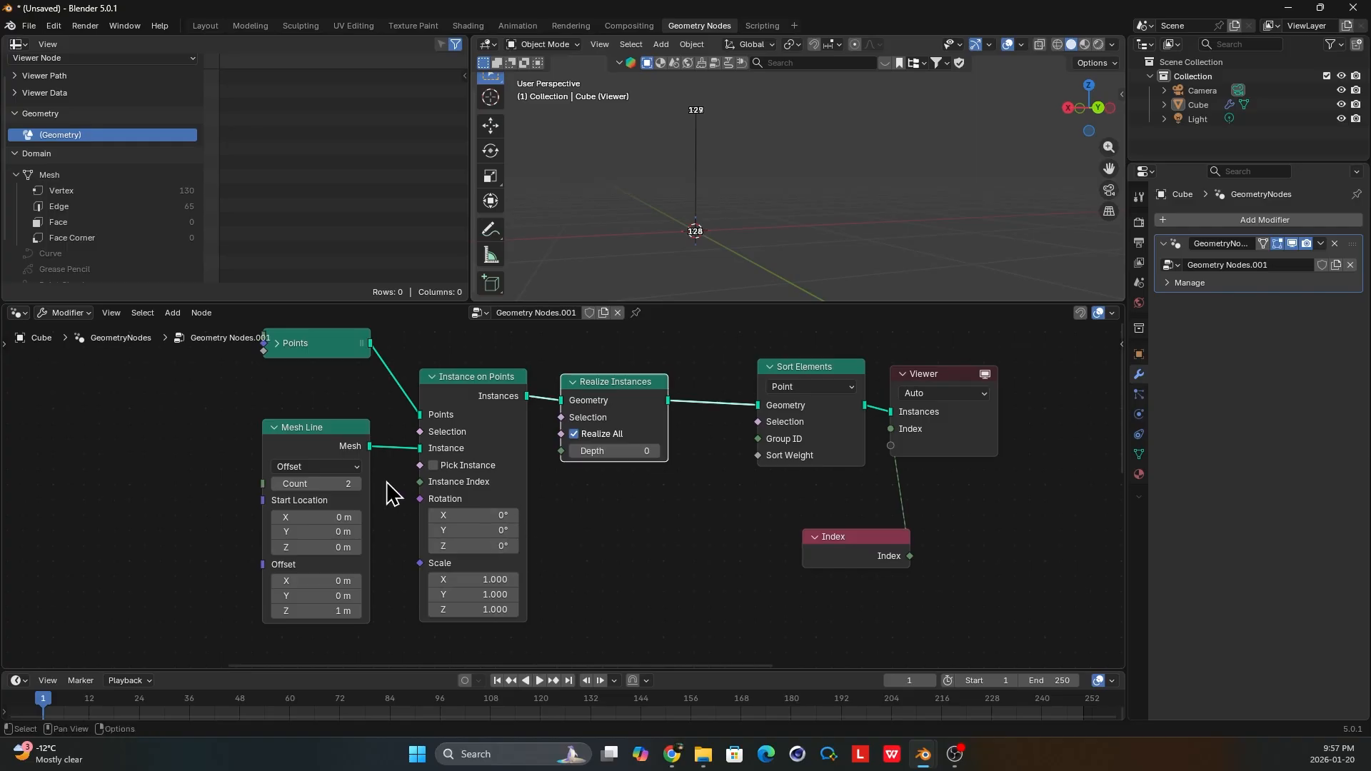
# Expand the Points node and move it clear above the Mesh Line node.
pyautogui.moveTo(392, 493); pyautogui.dragTo(516, 511, button='middle')
pyautogui.click(401, 362)
pyautogui.moveTo(455, 377); pyautogui.dragTo(464, 457, button='middle')
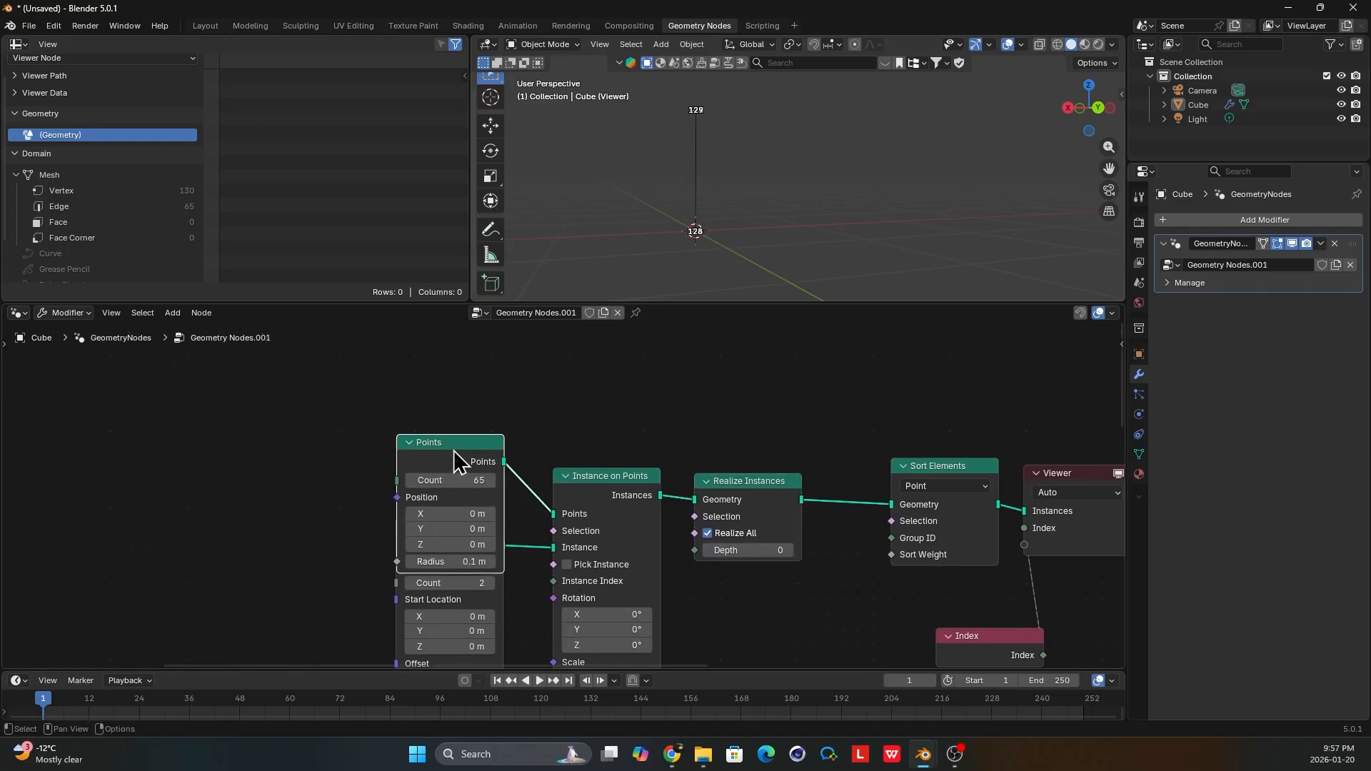
pyautogui.moveTo(454, 446); pyautogui.dragTo(416, 374)
pyautogui.scroll(-1, 420, 398)
pyautogui.moveTo(418, 402); pyautogui.dragTo(464, 452, button='middle')
pyautogui.moveTo(441, 422); pyautogui.dragTo(392, 371)
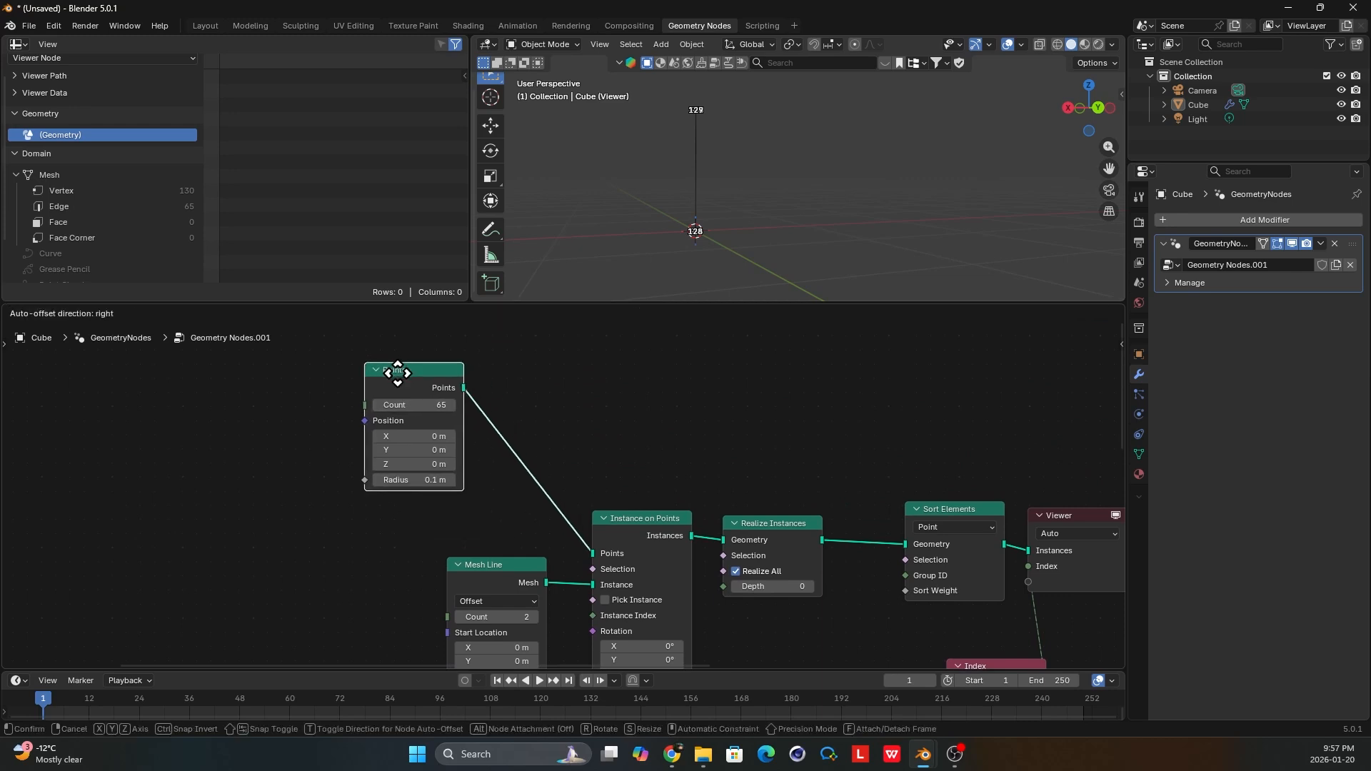
# Replace the Points node with a duplicate of the Mesh Line connected to the Points input of Instance on Points.
pyautogui.click(483, 566)
pyautogui.hotkey('shift', 'd')
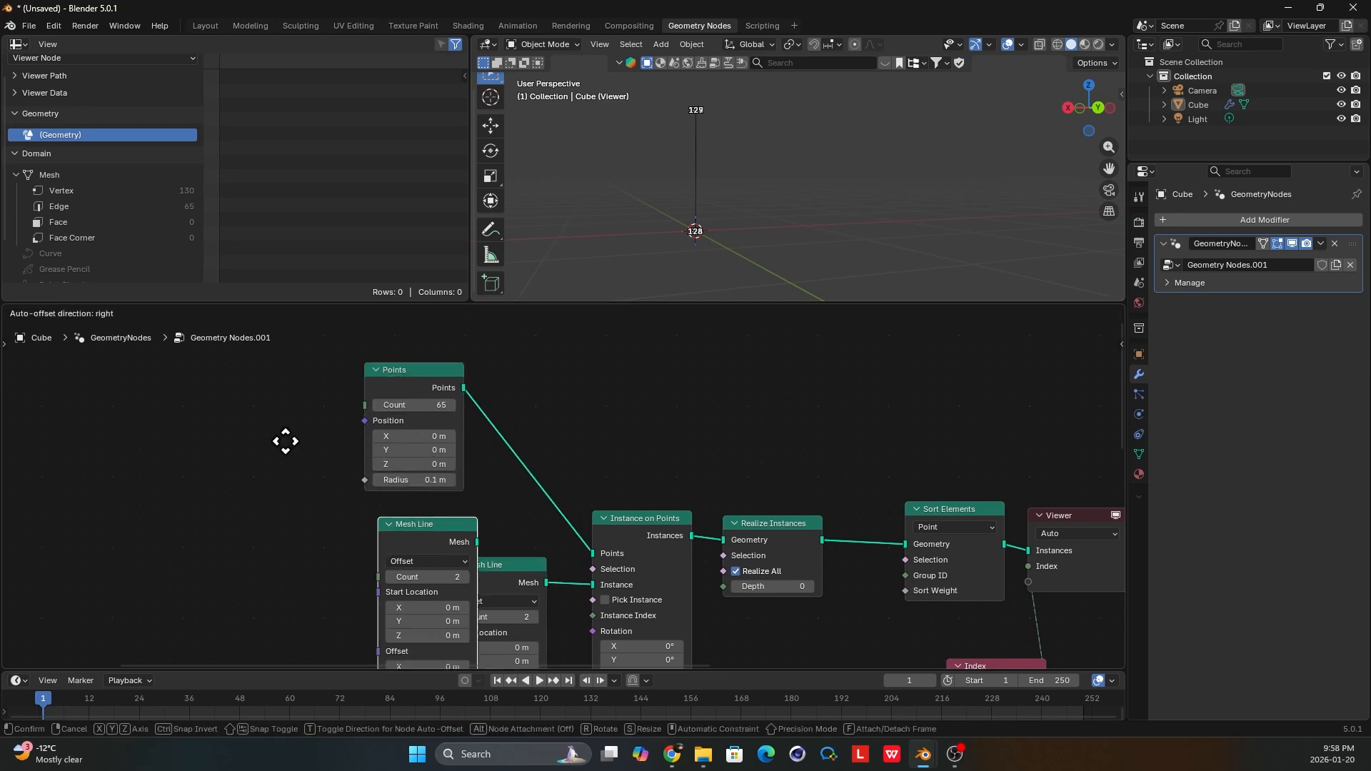
pyautogui.click(214, 373)
pyautogui.moveTo(290, 392); pyautogui.dragTo(592, 571)
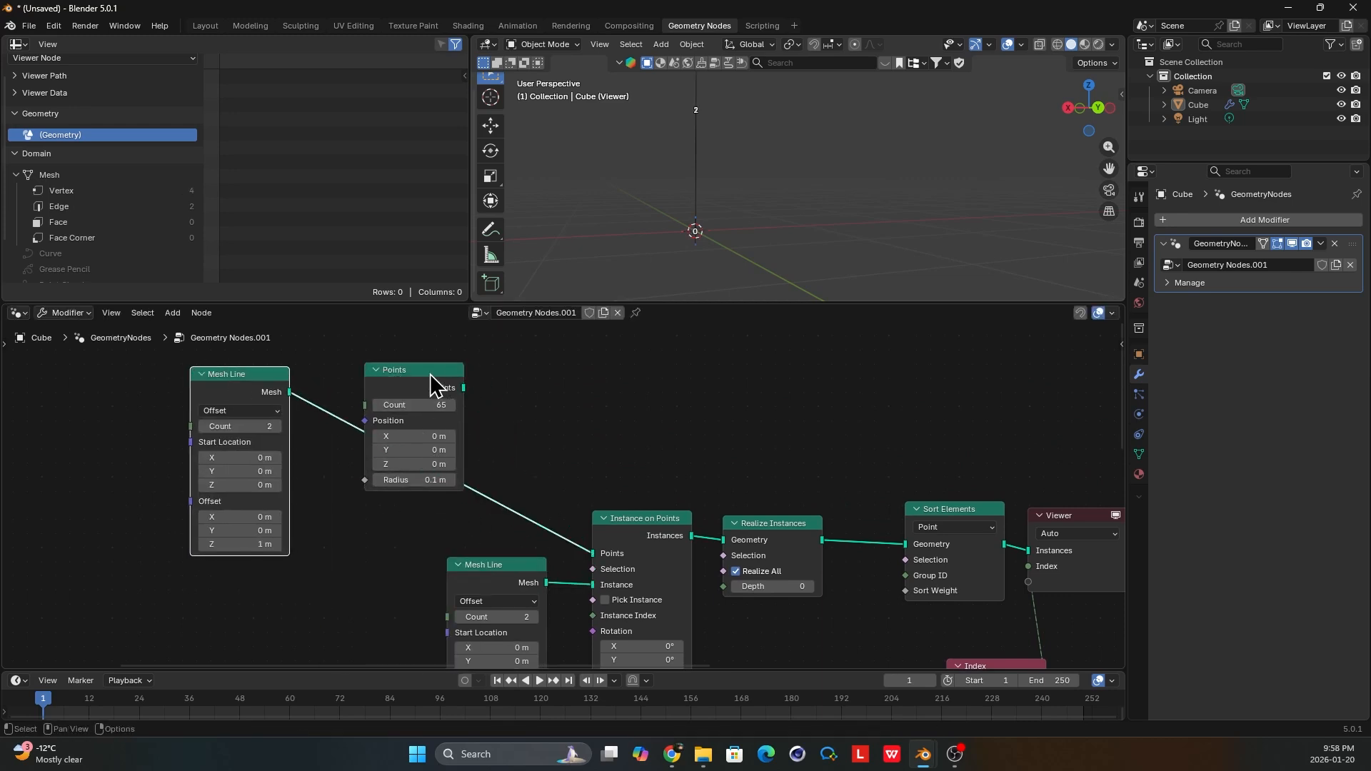
pyautogui.click(438, 383)
pyautogui.press('x')
# Set the duplicated Mesh Line's count to 65 and shift the node slightly closer to Instance on Points.
pyautogui.click(258, 427)
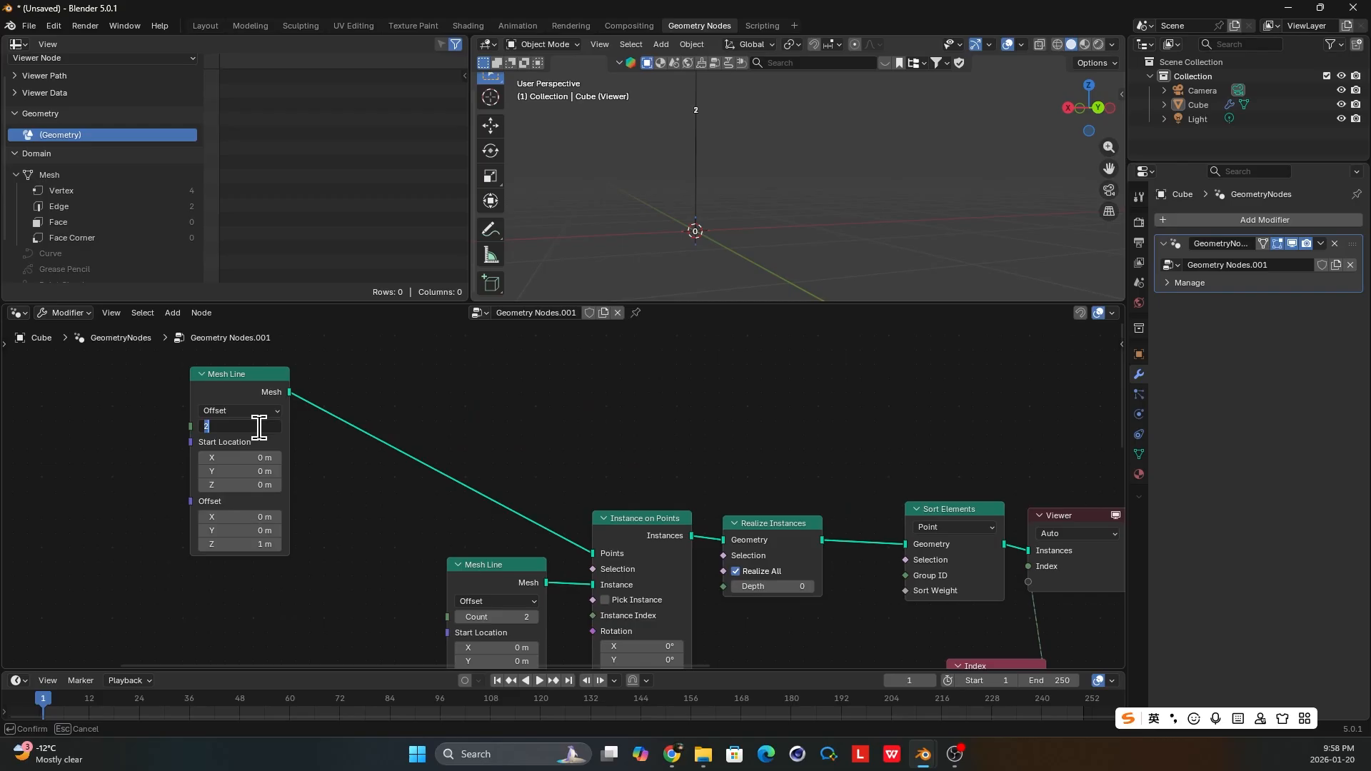
pyautogui.click(307, 453)
pyautogui.moveTo(254, 388); pyautogui.dragTo(292, 386)
pyautogui.click(300, 421)
pyautogui.write('65')
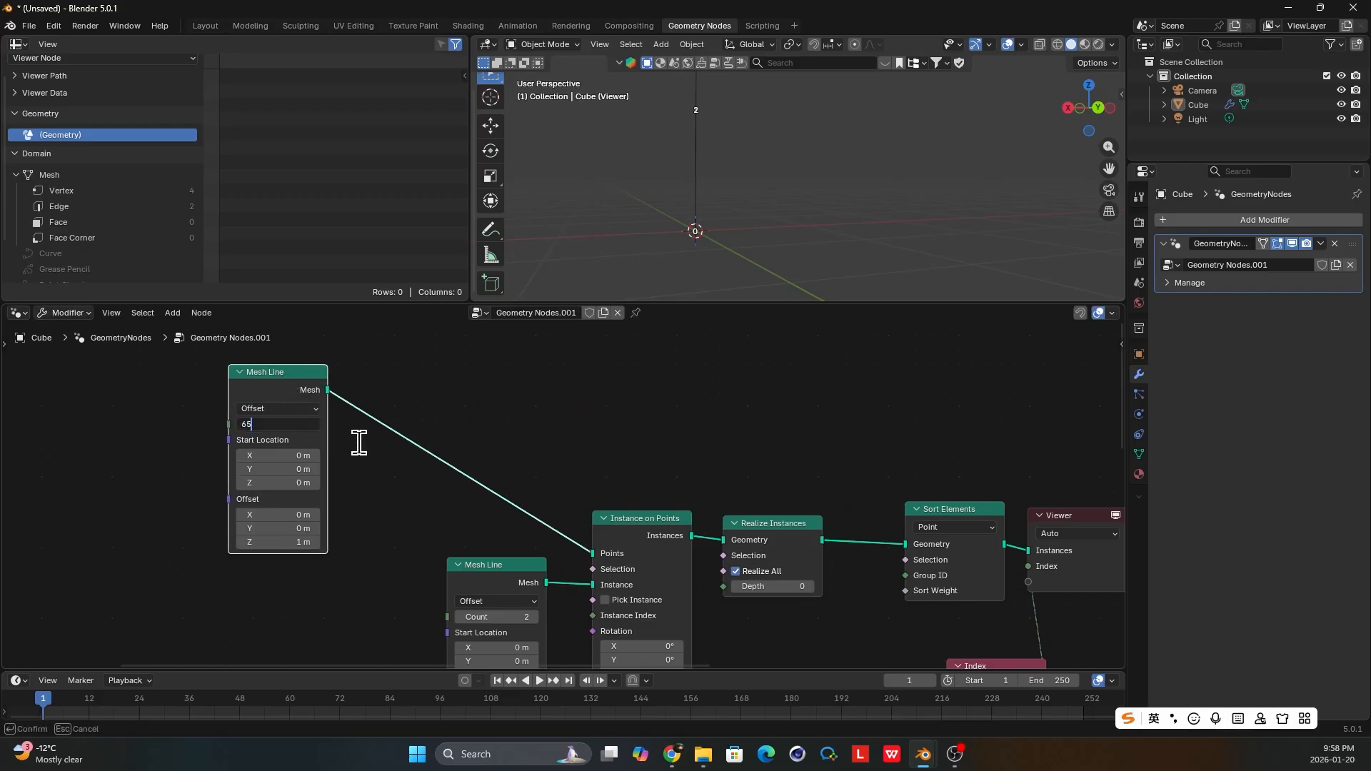
pyautogui.click(386, 477)
pyautogui.click(443, 460)
pyautogui.scroll(-2, 705, 282)
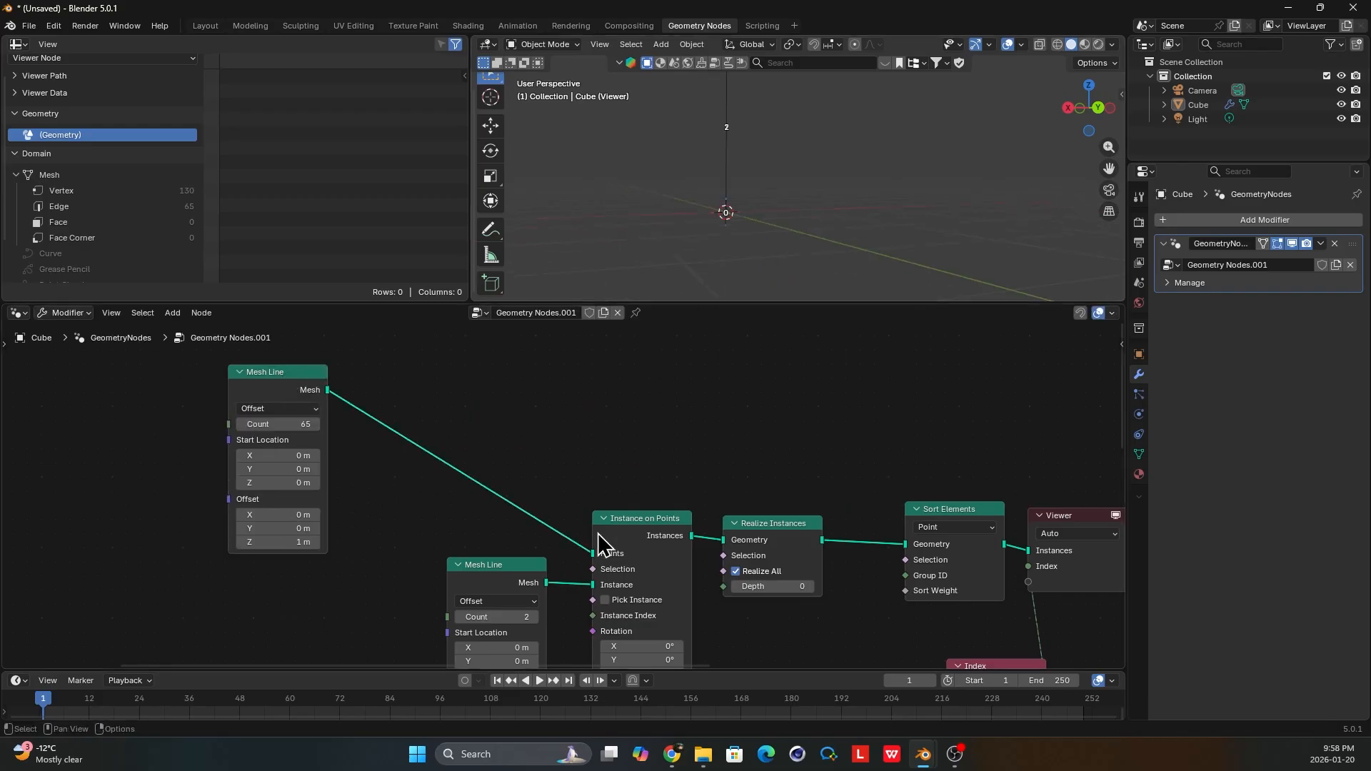
# Set the Y rotation of Instance on Points to 90° so the line instances lie horizontally.
pyautogui.moveTo(596, 664); pyautogui.dragTo(572, 541, button='middle')
pyautogui.scroll(2, 572, 544)
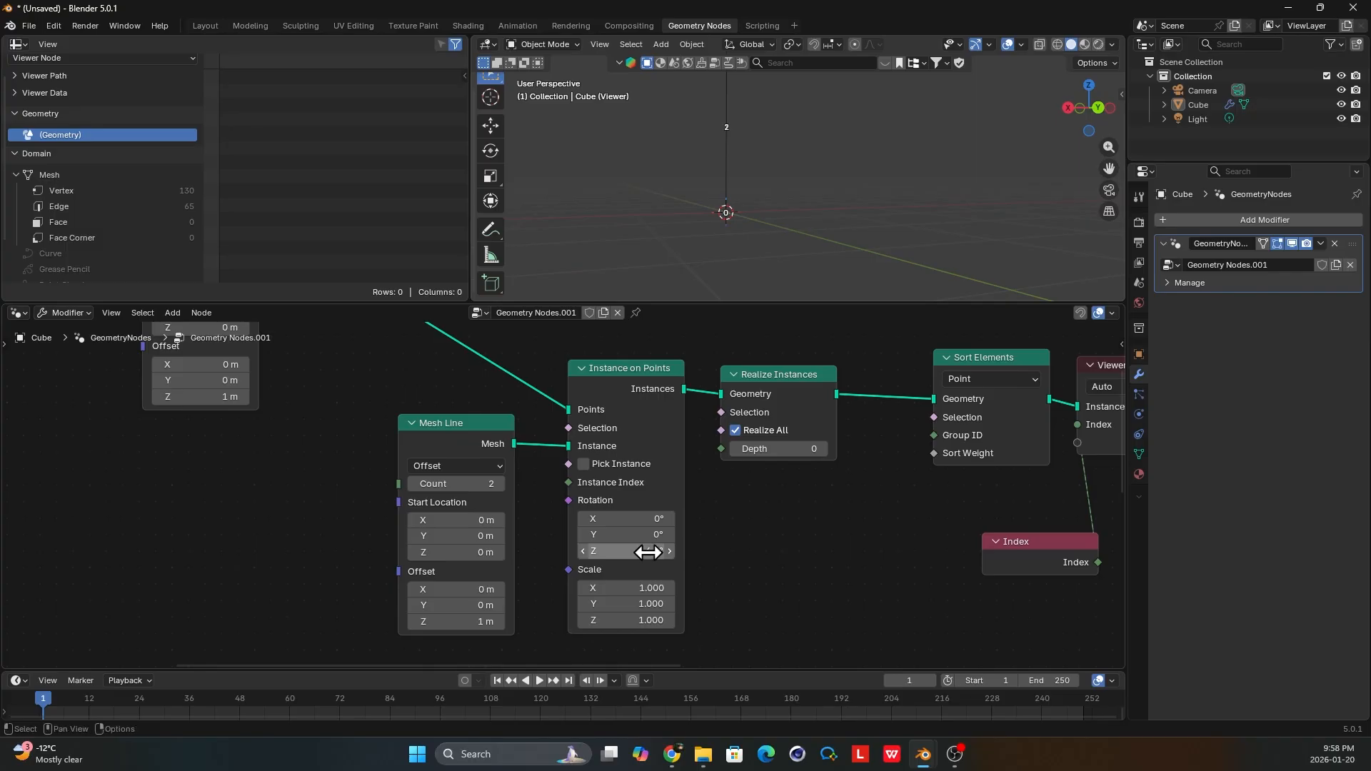
pyautogui.moveTo(651, 534); pyautogui.dragTo(635, 534)
pyautogui.click(635, 534)
pyautogui.press('Return')
pyautogui.moveTo(750, 178); pyautogui.dragTo(771, 213, button='middle')
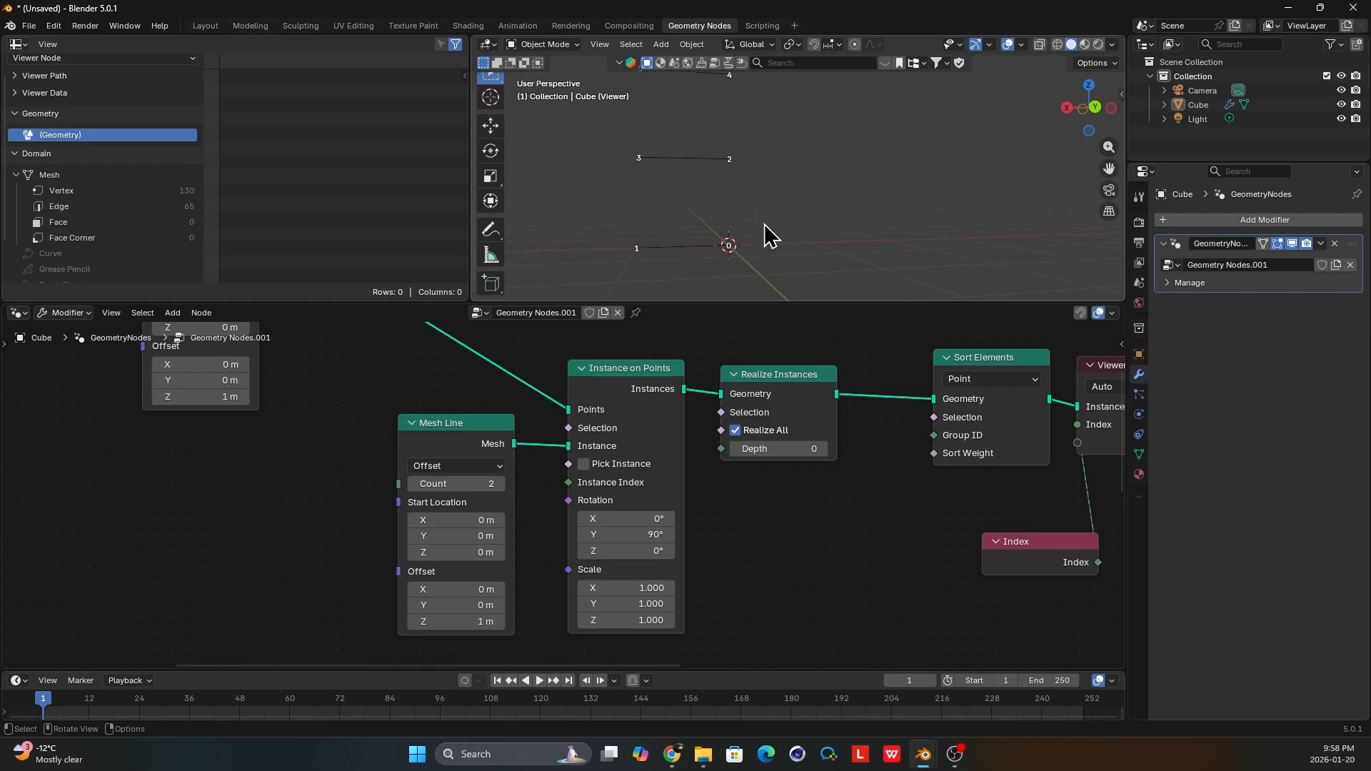
# Move the 65-point Mesh Line node closer to Instance on Points and examine the rung point indices in the viewport.
pyautogui.moveTo(276, 342); pyautogui.dragTo(244, 429, button='middle')
pyautogui.scroll(-2, 274, 429)
pyautogui.click(274, 357)
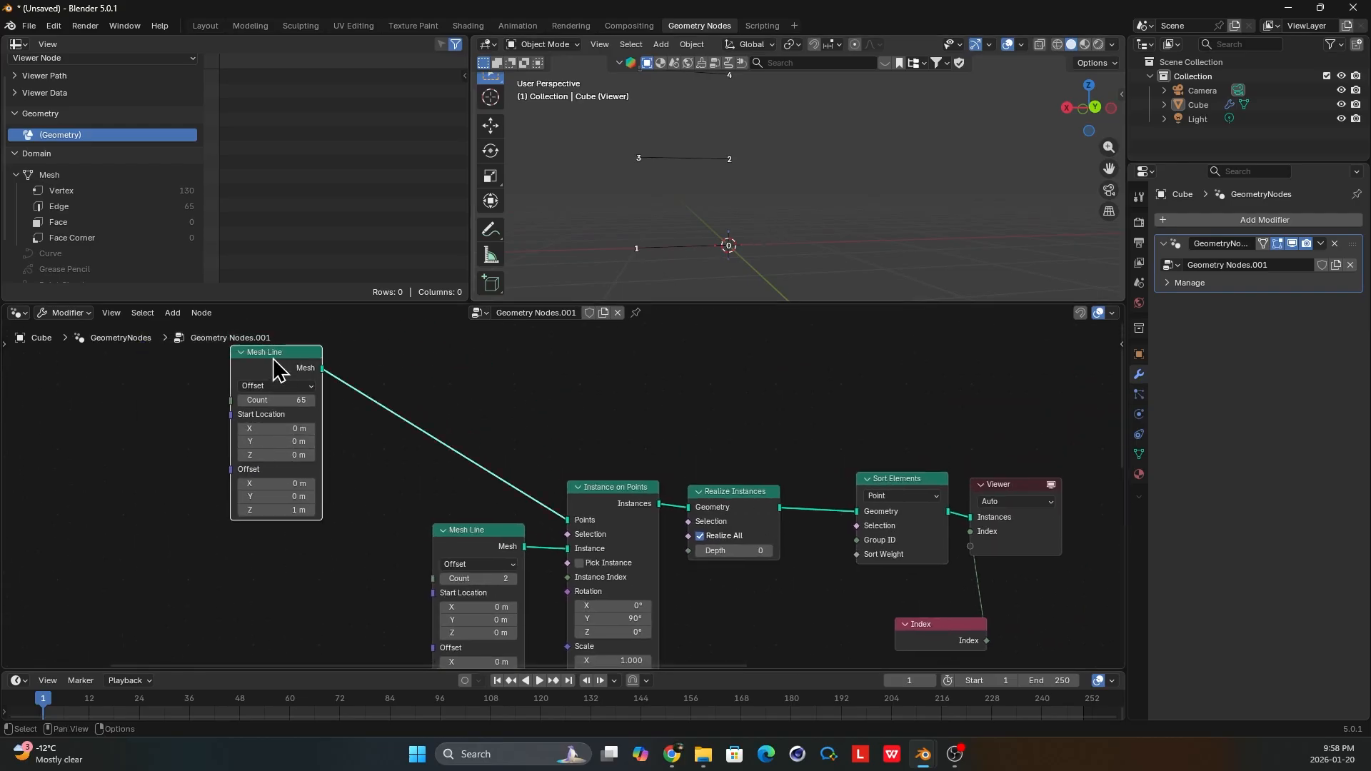
pyautogui.moveTo(277, 370); pyautogui.dragTo(367, 387)
pyautogui.scroll(-3, 752, 174)
pyautogui.keyDown('shift'); pyautogui.moveTo(752, 174); pyautogui.dragTo(712, 229, button='middle'); pyautogui.keyUp('shift')
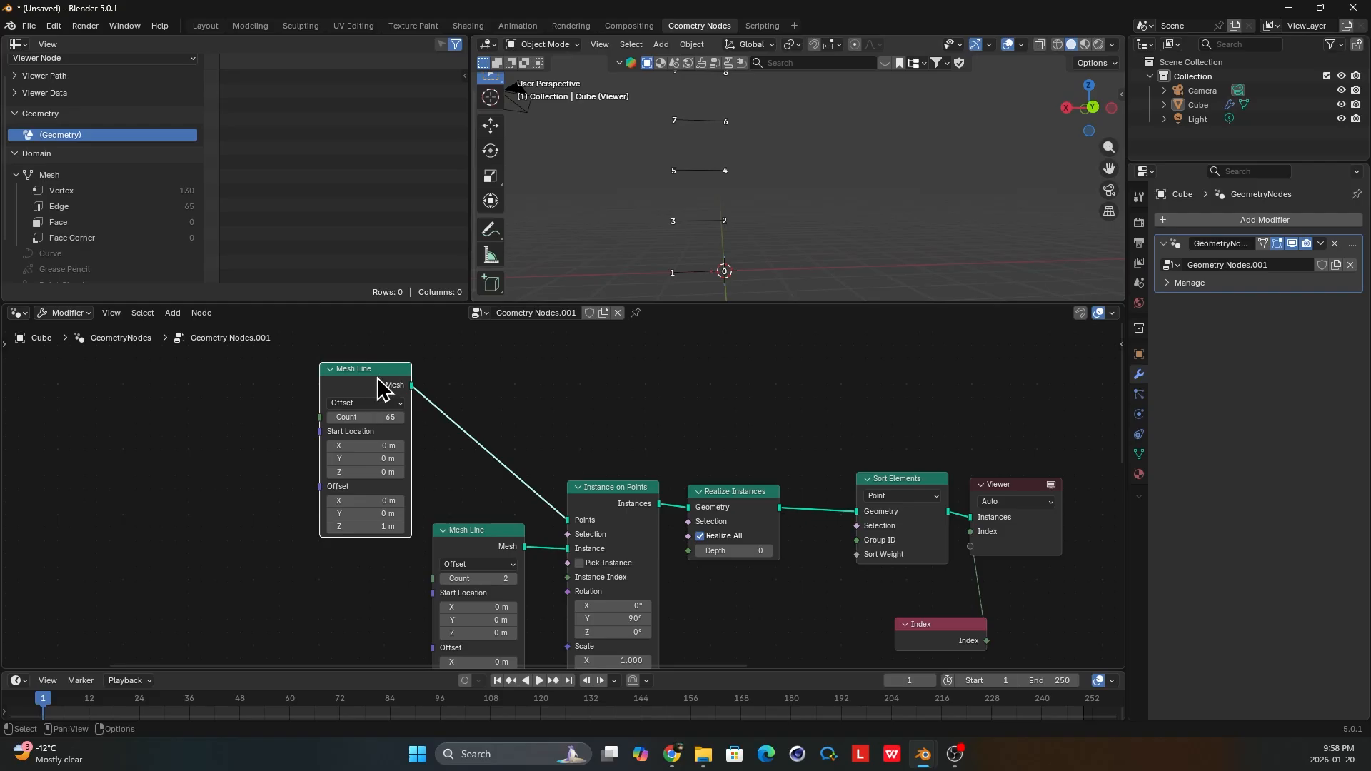
# Examine the point indices on the lowest rungs and shift the Index node away from beneath the Viewer.
pyautogui.scroll(1, 384, 397)
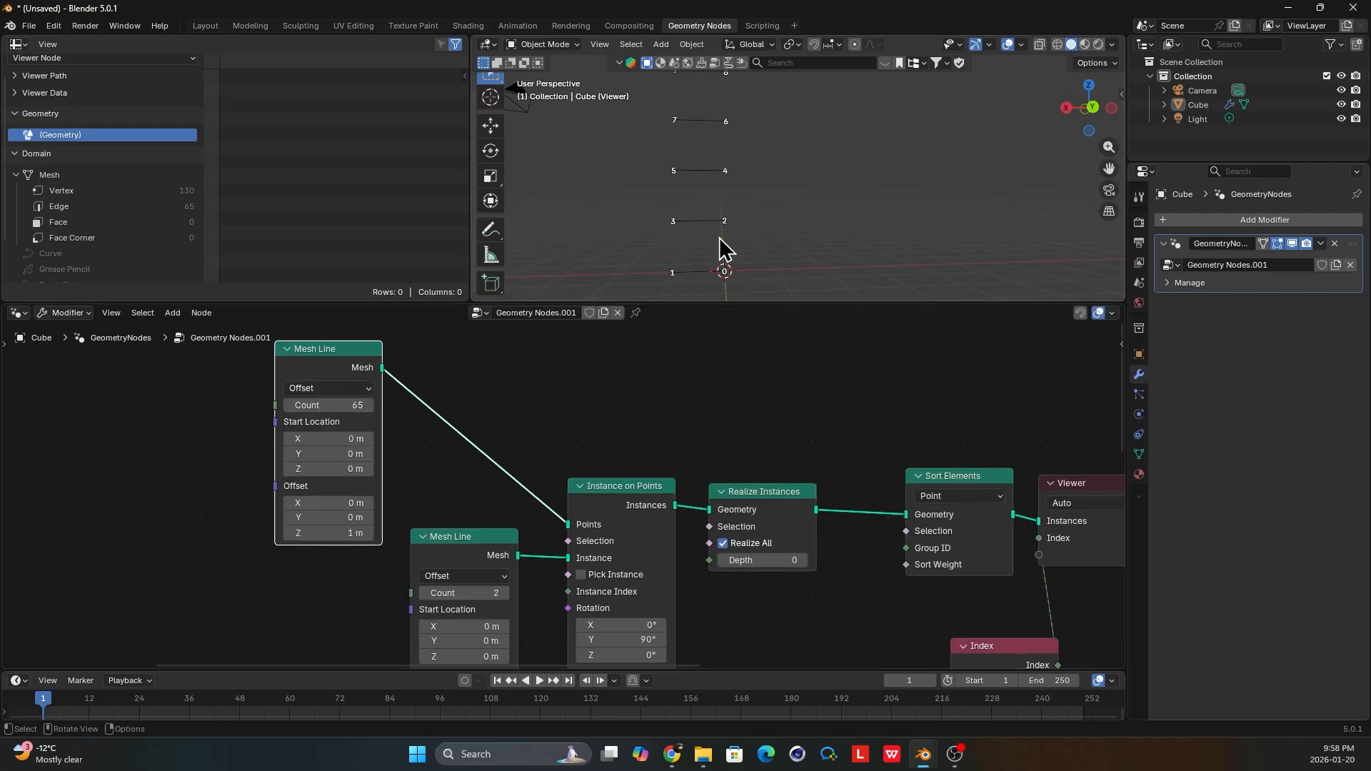
pyautogui.keyDown('shift'); pyautogui.moveTo(733, 272); pyautogui.dragTo(722, 266, button='middle'); pyautogui.keyUp('shift')
pyautogui.moveTo(717, 489); pyautogui.dragTo(565, 407, button='middle')
pyautogui.scroll(1, 704, 446)
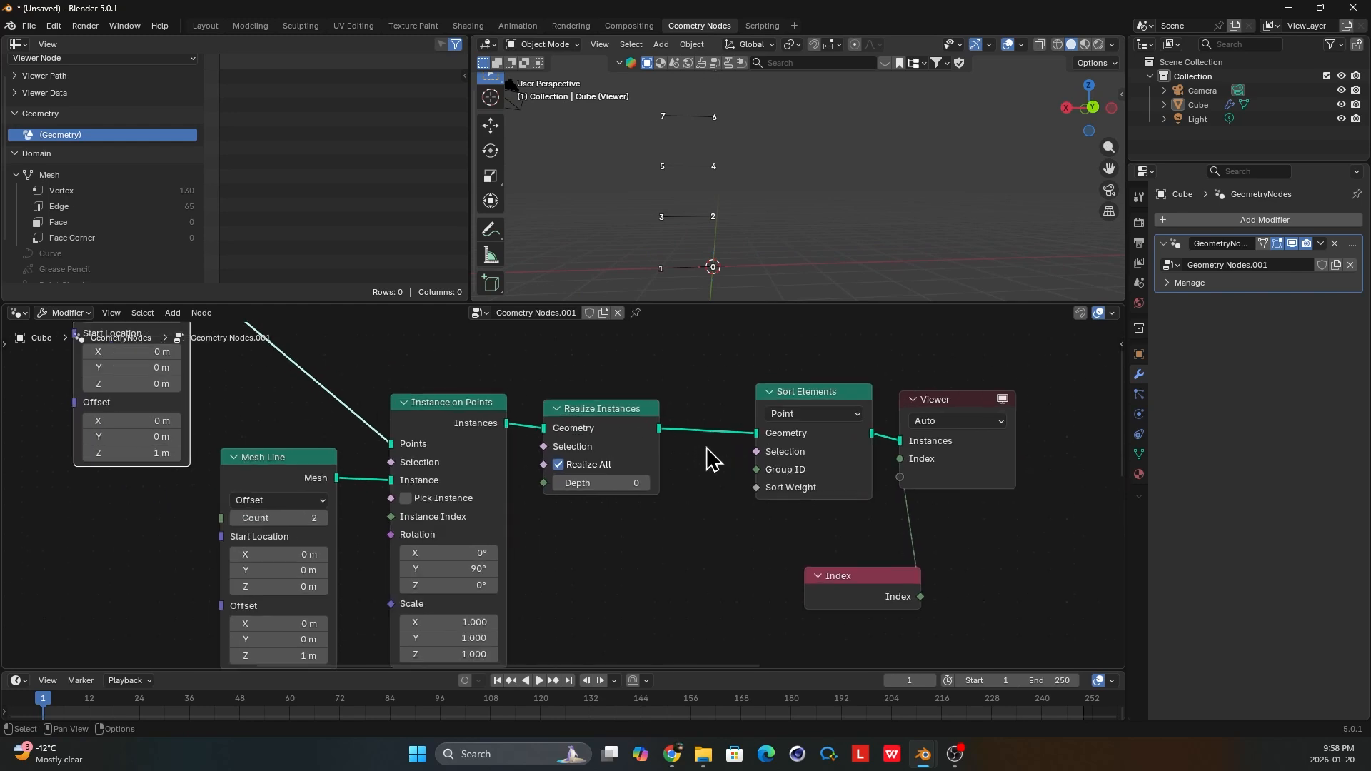
pyautogui.moveTo(748, 443); pyautogui.dragTo(667, 464, button='middle')
pyautogui.moveTo(682, 246); pyautogui.dragTo(695, 253, button='middle')
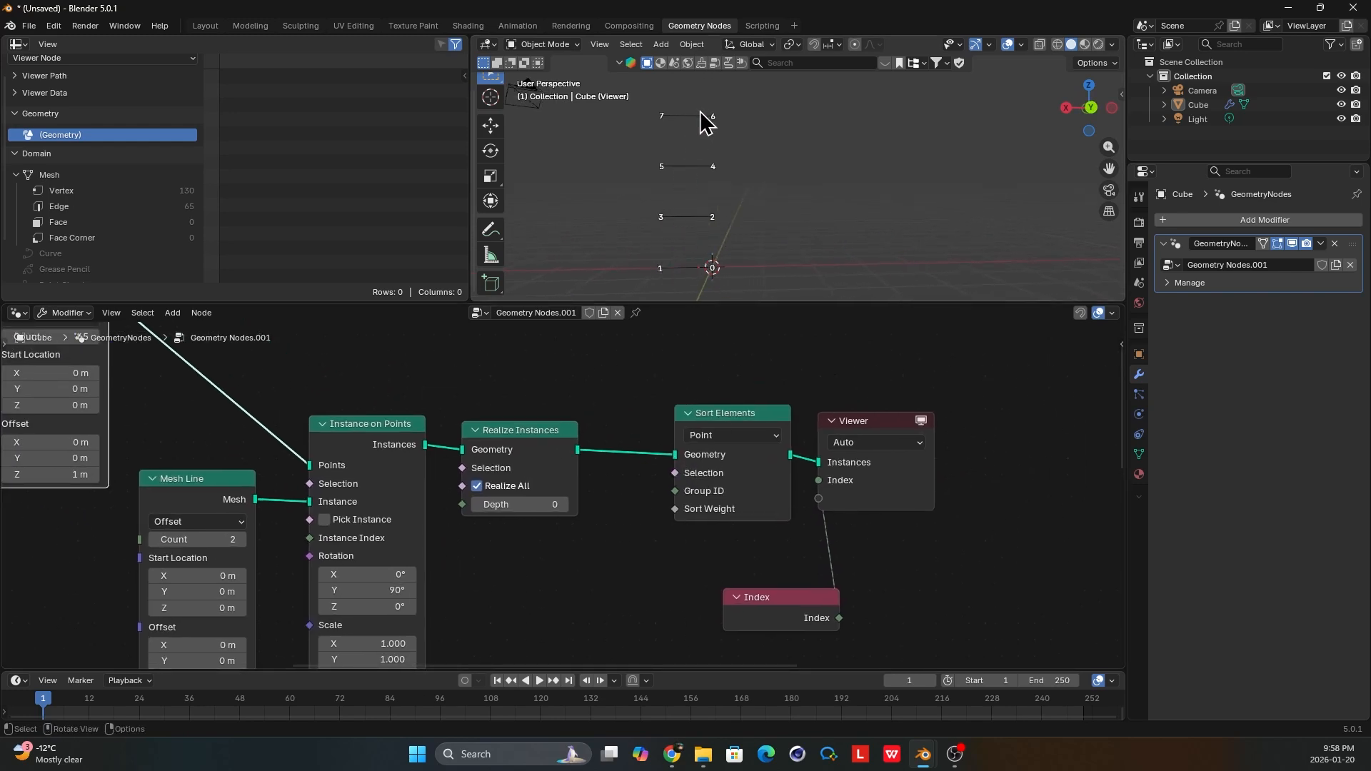
pyautogui.moveTo(801, 598); pyautogui.dragTo(869, 596)
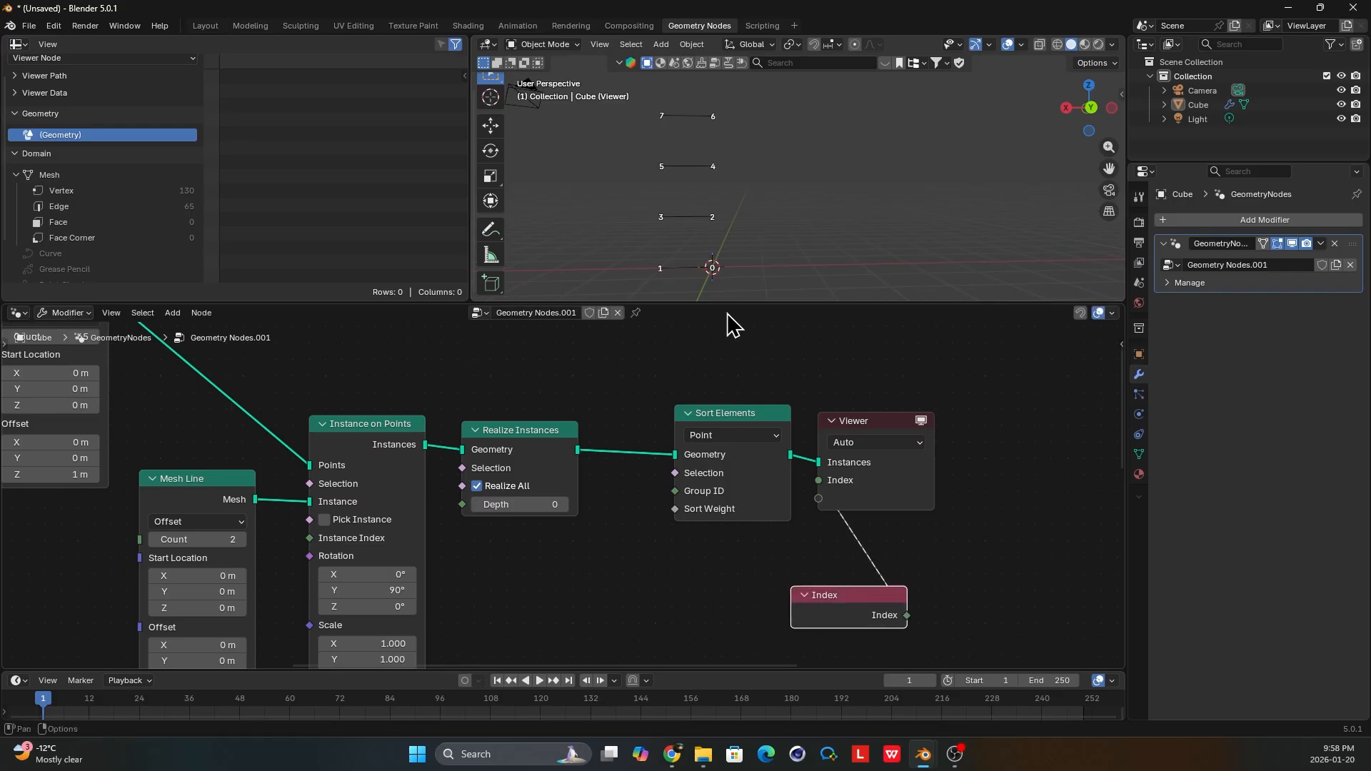
pyautogui.scroll(2, 713, 271)
pyautogui.moveTo(714, 263); pyautogui.dragTo(768, 273, button='middle')
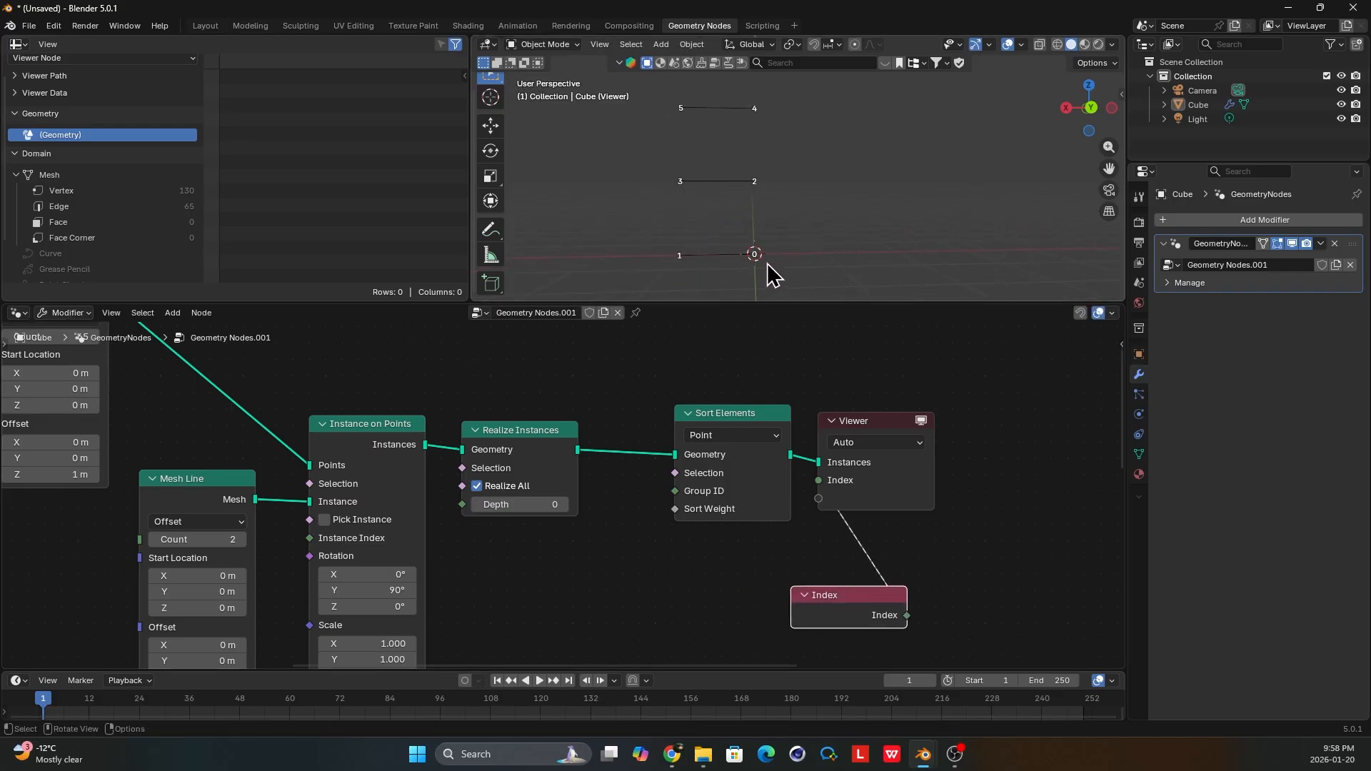
# Add a Position node below the Realize Instances node.
pyautogui.moveTo(719, 430); pyautogui.dragTo(698, 367, button='middle')
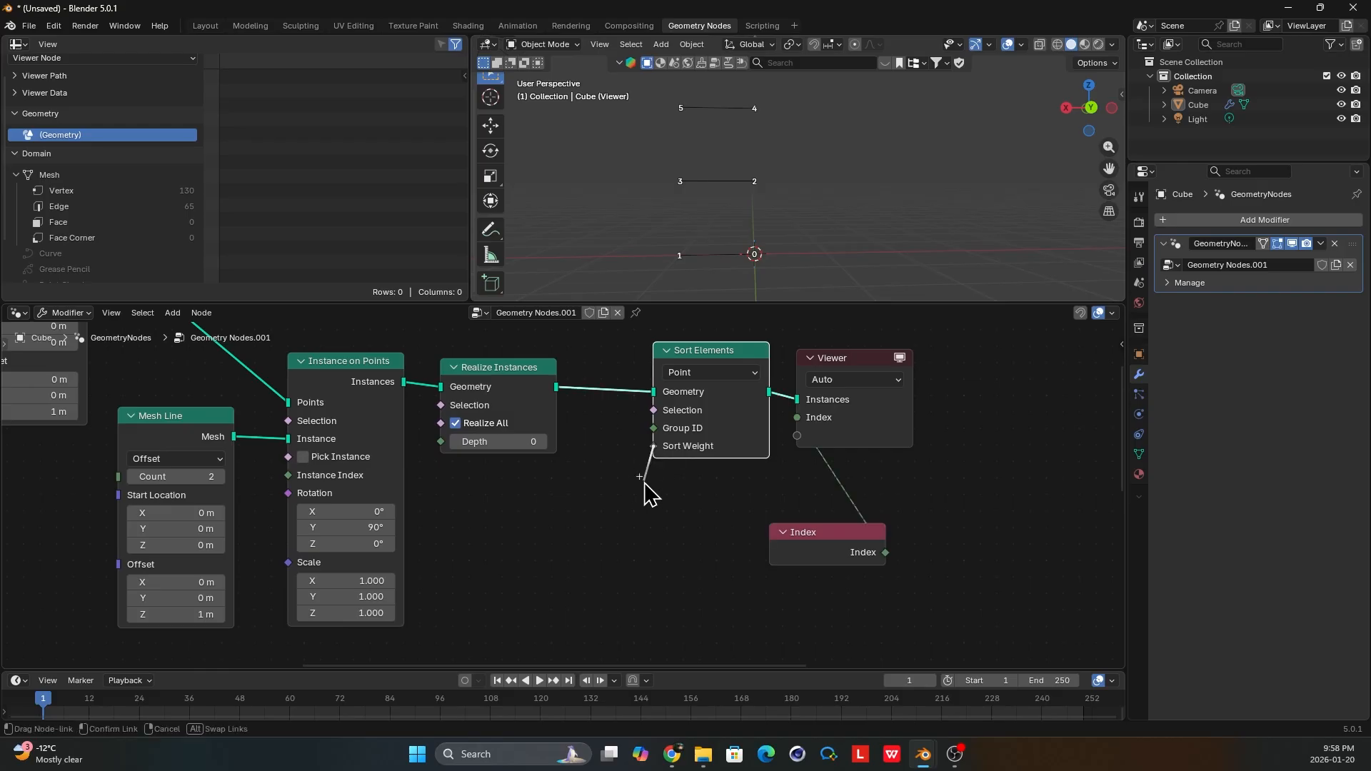
pyautogui.scroll(-1, 679, 483)
pyautogui.hotkey('shift', 'a')
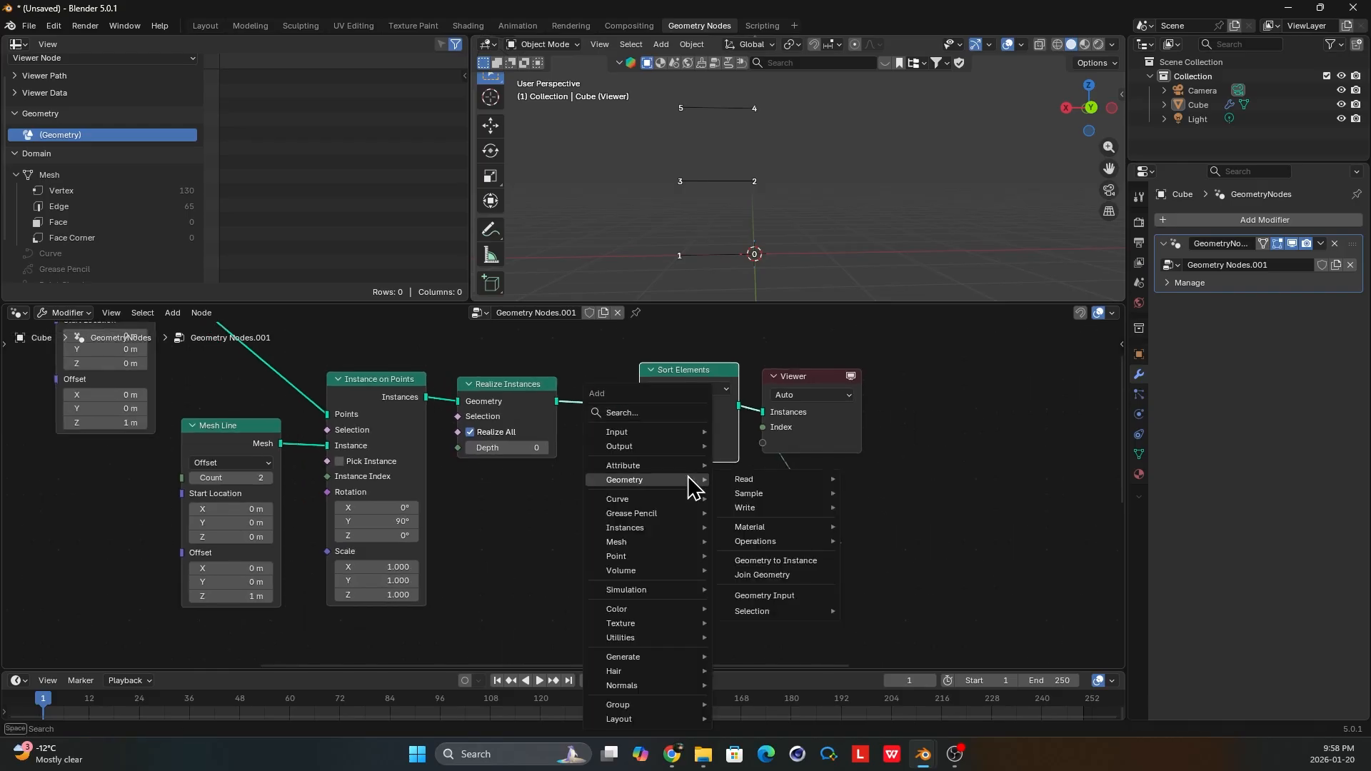
pyautogui.write('pos')
pyautogui.press('Return')
pyautogui.click(472, 573)
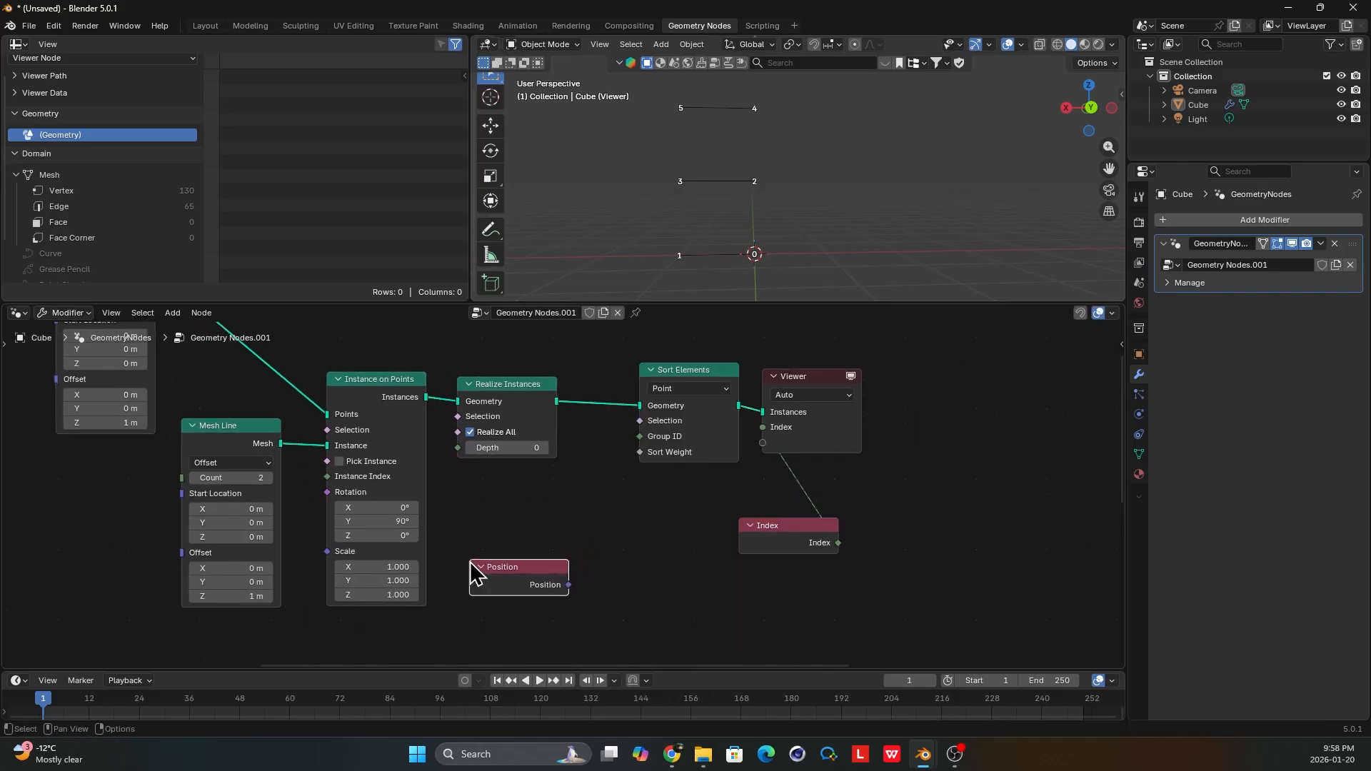
# Move the Index node aside and add a Separate XYZ node fed by the Position output.
pyautogui.moveTo(783, 547); pyautogui.dragTo(852, 537)
pyautogui.scroll(1, 581, 569)
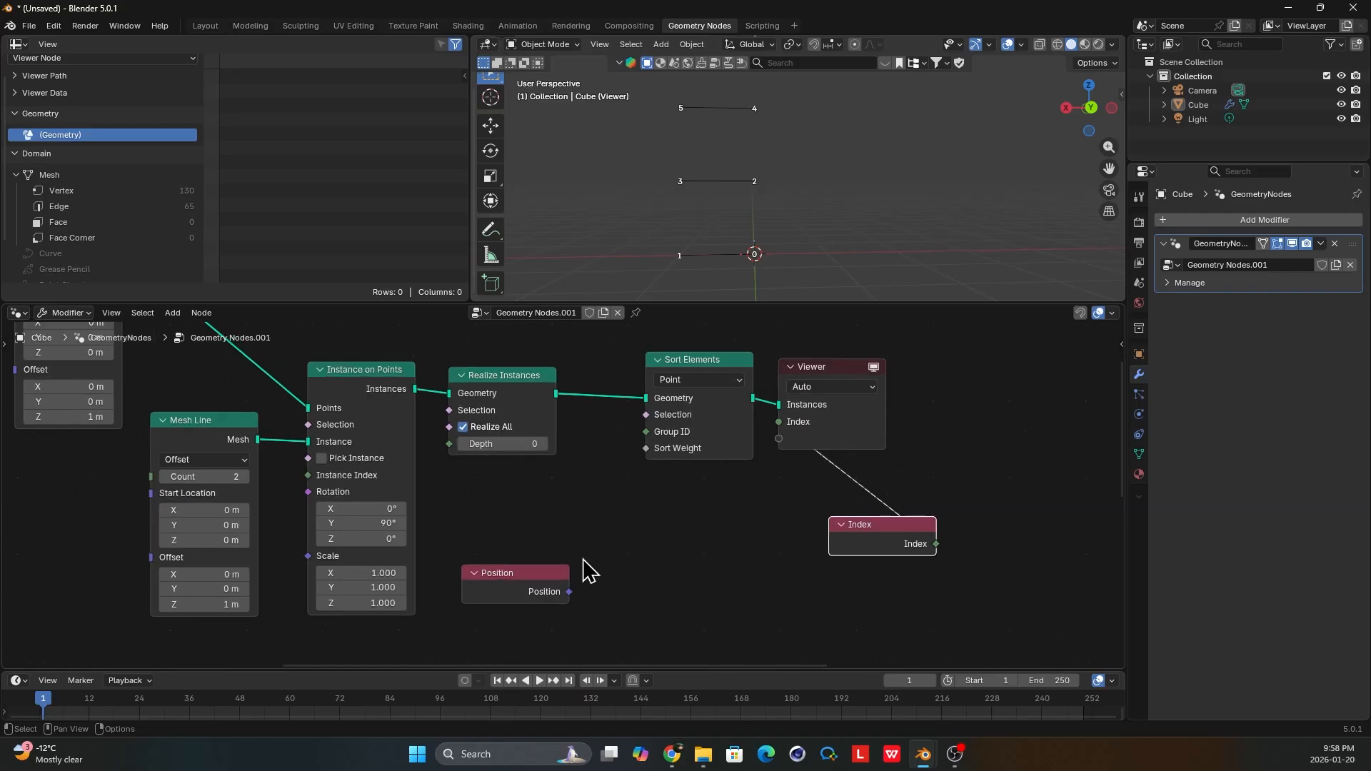
pyautogui.hotkey('shift', 'a')
pyautogui.write('sep')
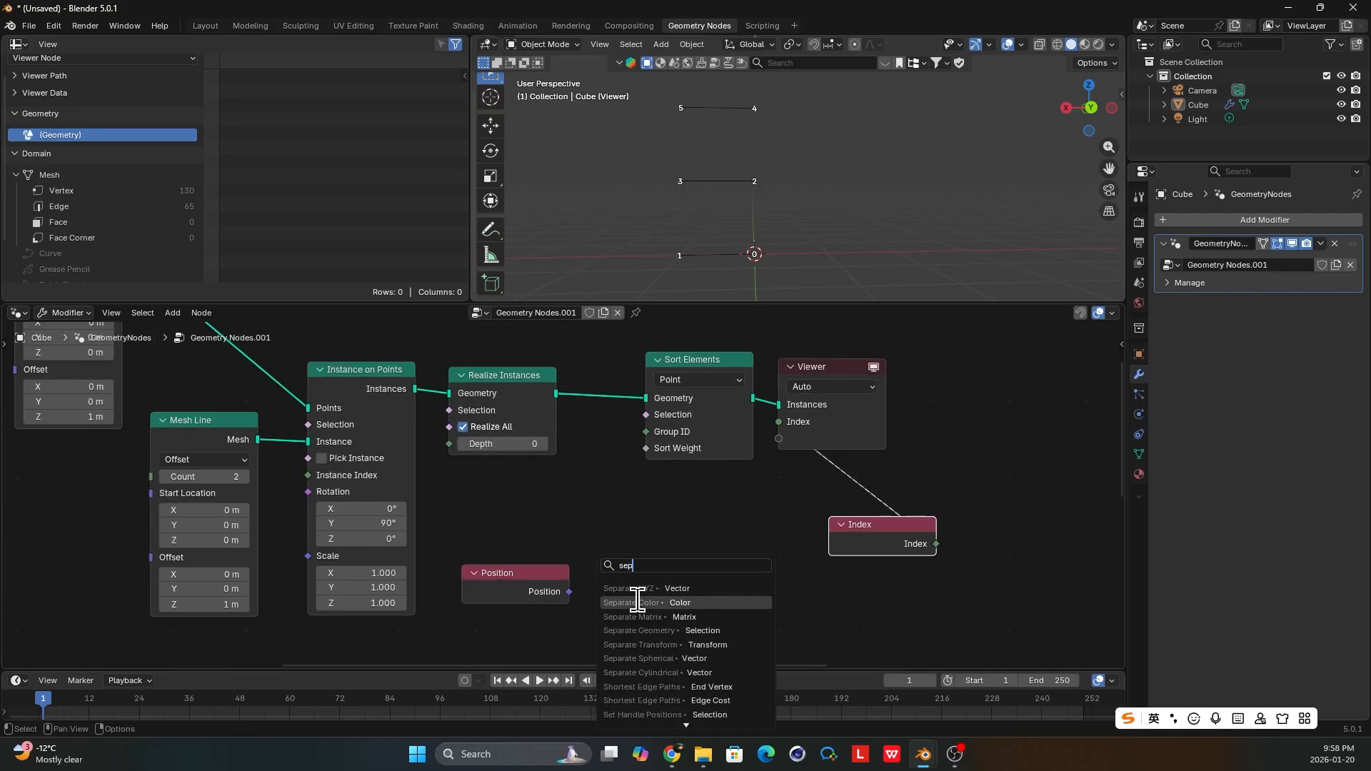
pyautogui.click(657, 586)
pyautogui.click(662, 576)
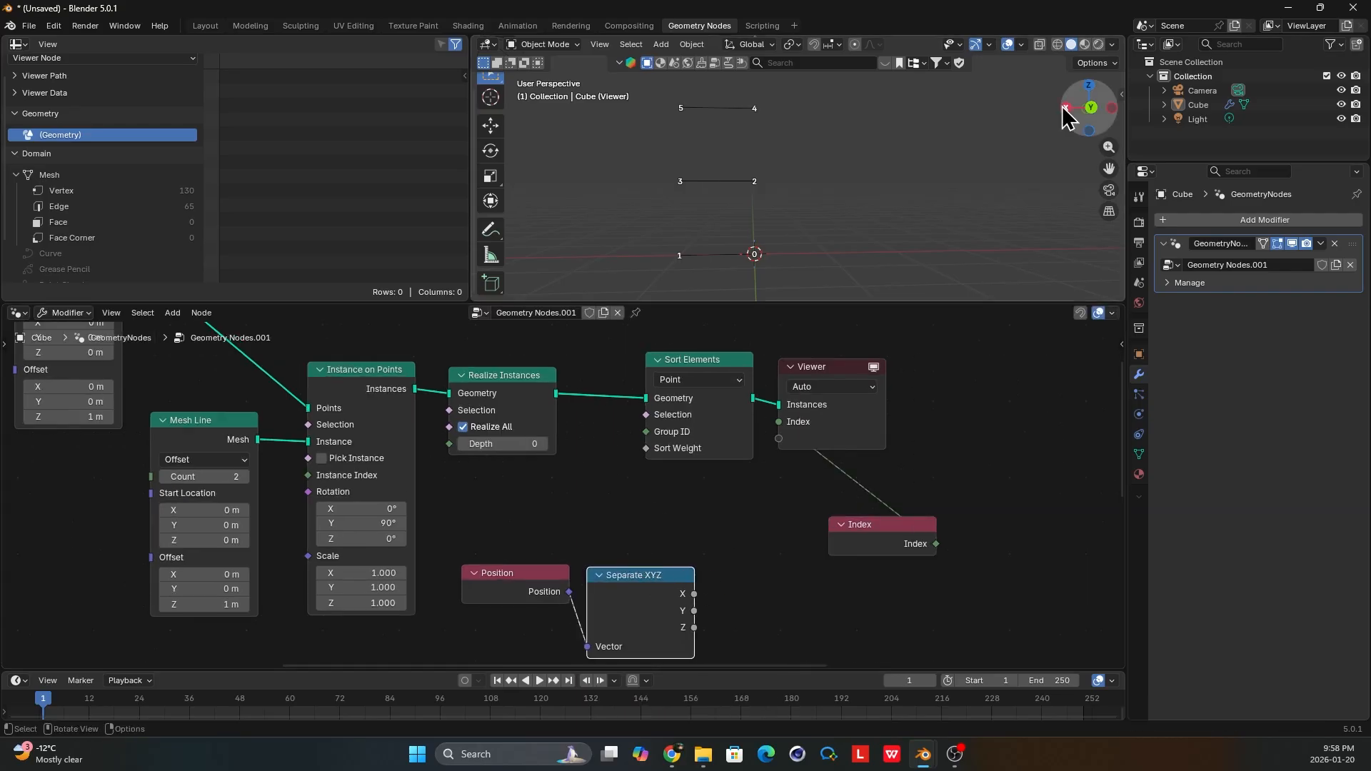
# Feed the X output of Separate XYZ into a Float Compare node set to Greater Than with B at 0.5.
pyautogui.moveTo(985, 156); pyautogui.dragTo(974, 163, button='middle')
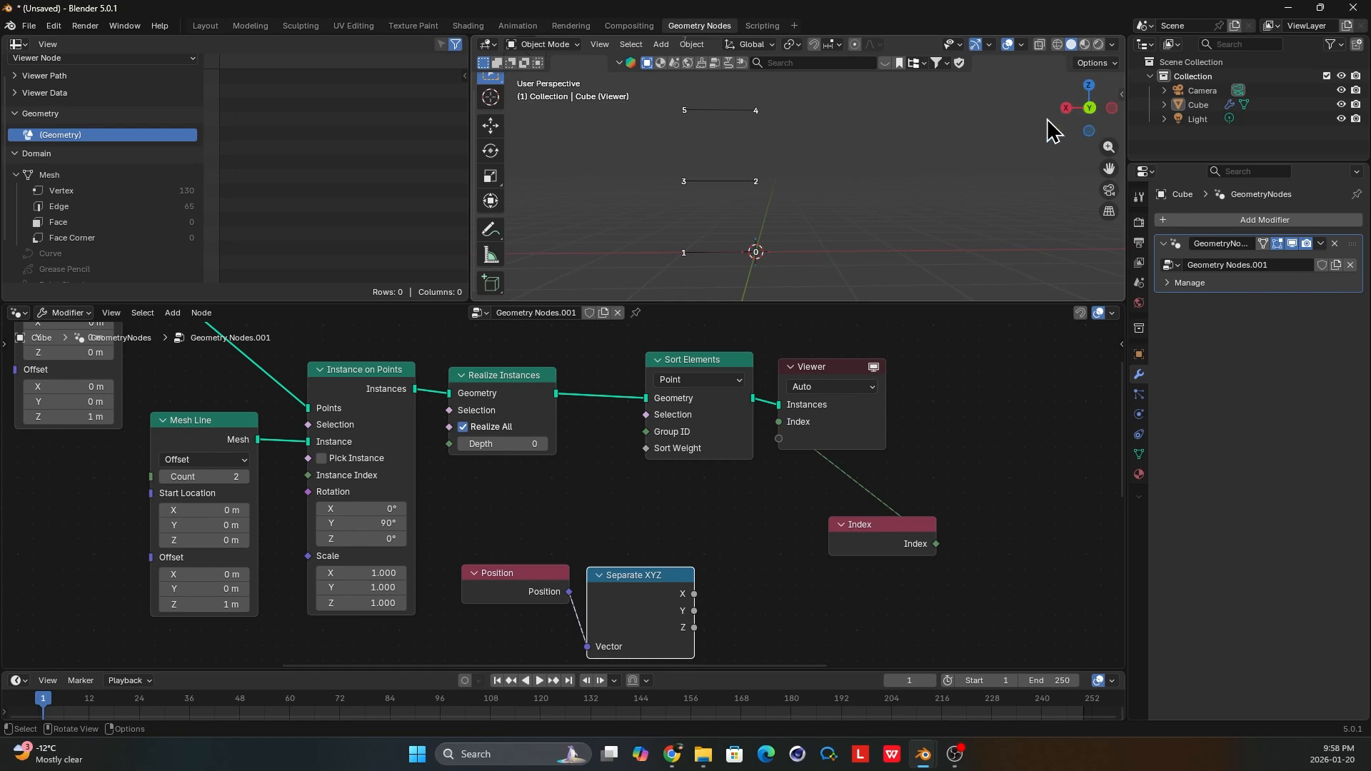
pyautogui.moveTo(655, 539); pyautogui.dragTo(643, 512, button='middle')
pyautogui.moveTo(682, 583); pyautogui.dragTo(697, 567)
pyautogui.write('comp')
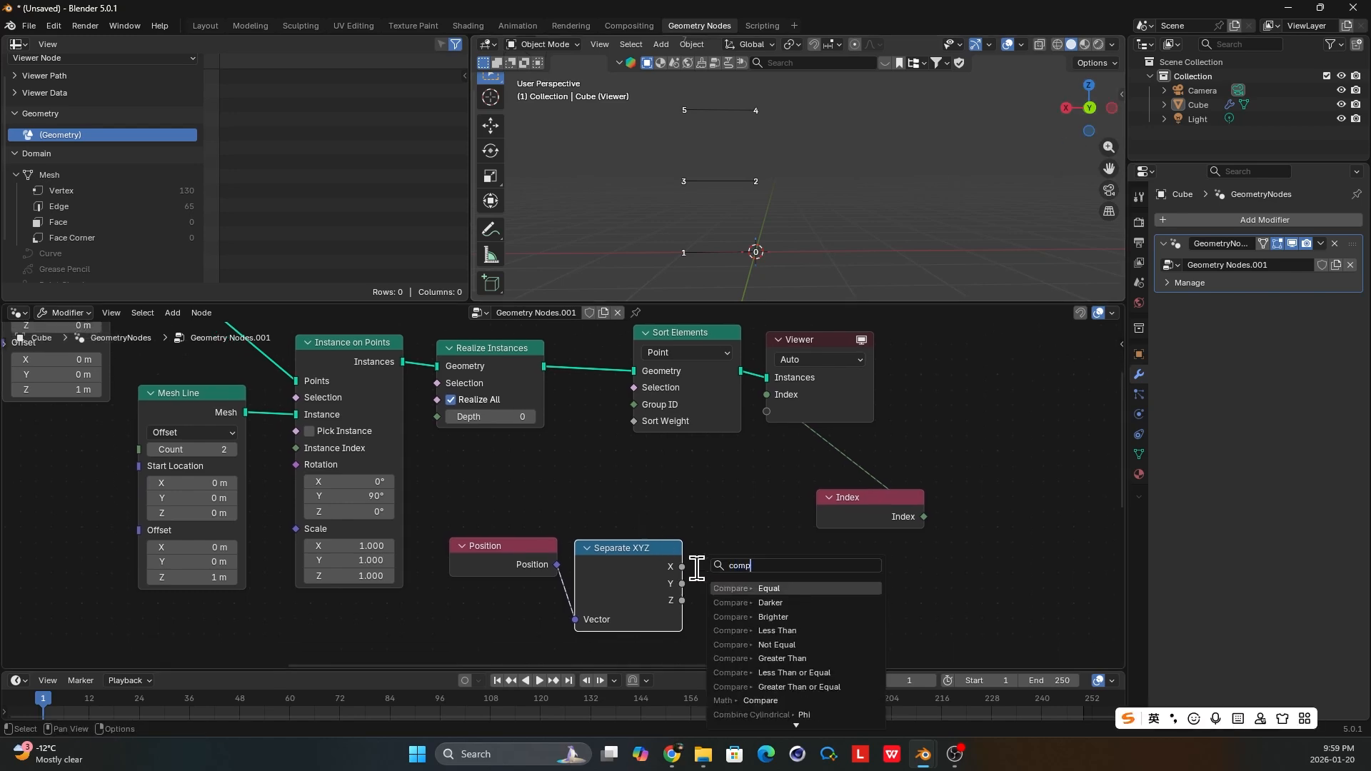
pyautogui.press('Return')
pyautogui.click(781, 601)
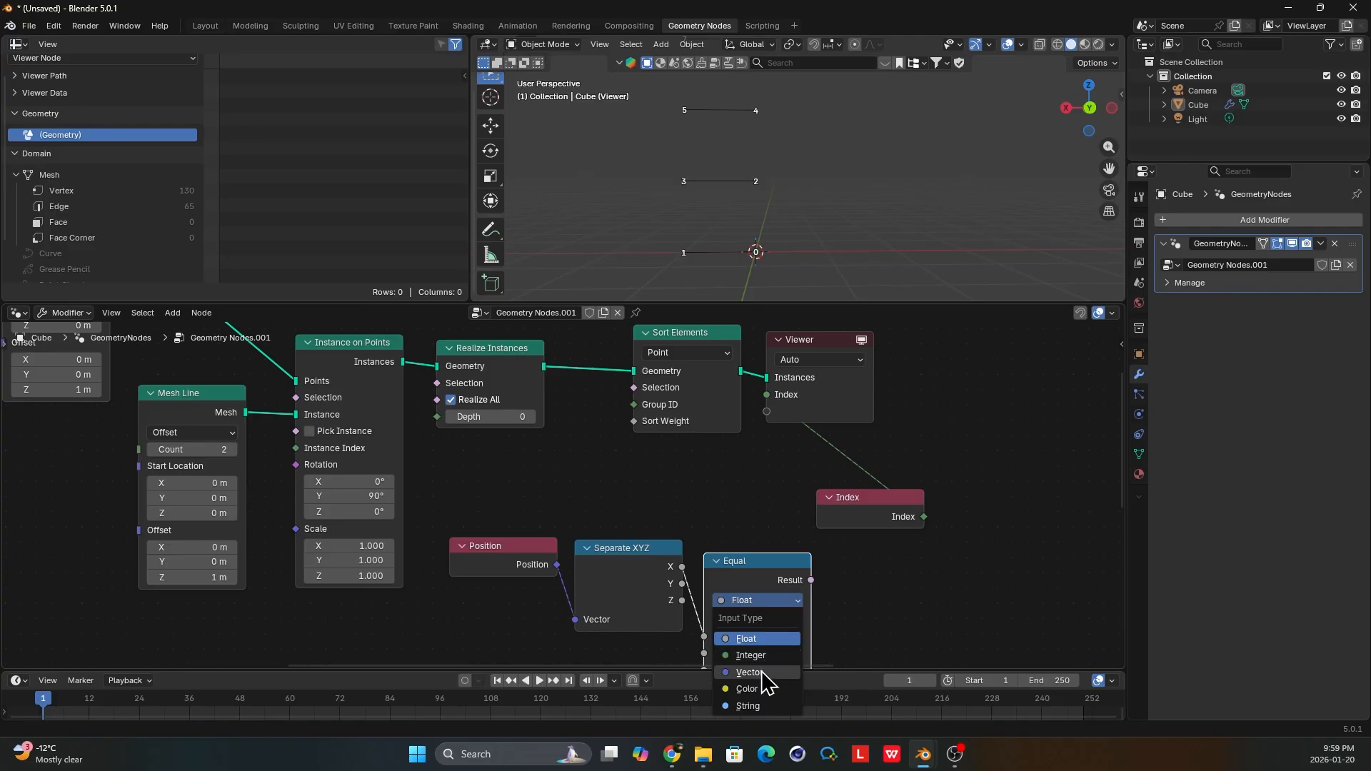
pyautogui.click(764, 604)
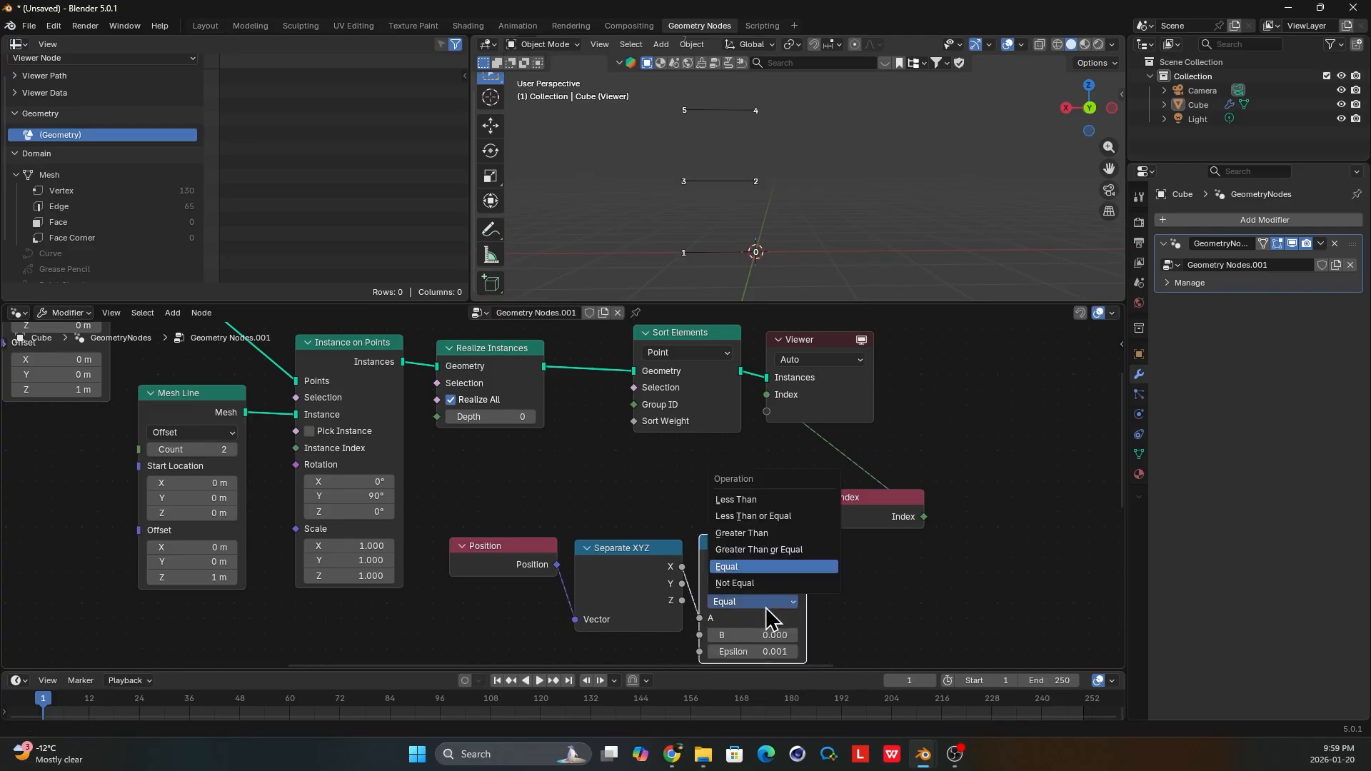
pyautogui.click(750, 533)
pyautogui.click(755, 635)
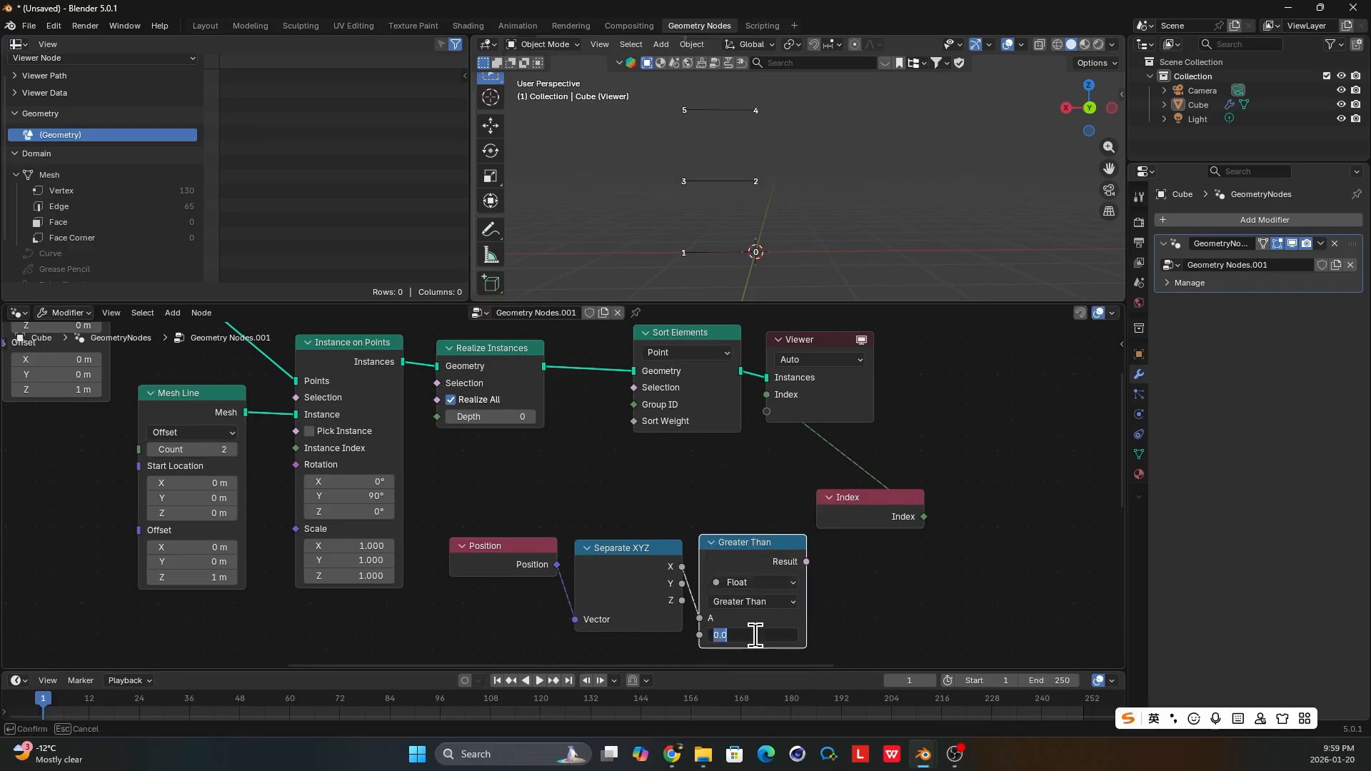
pyautogui.write('0.5')
pyautogui.press('Return')
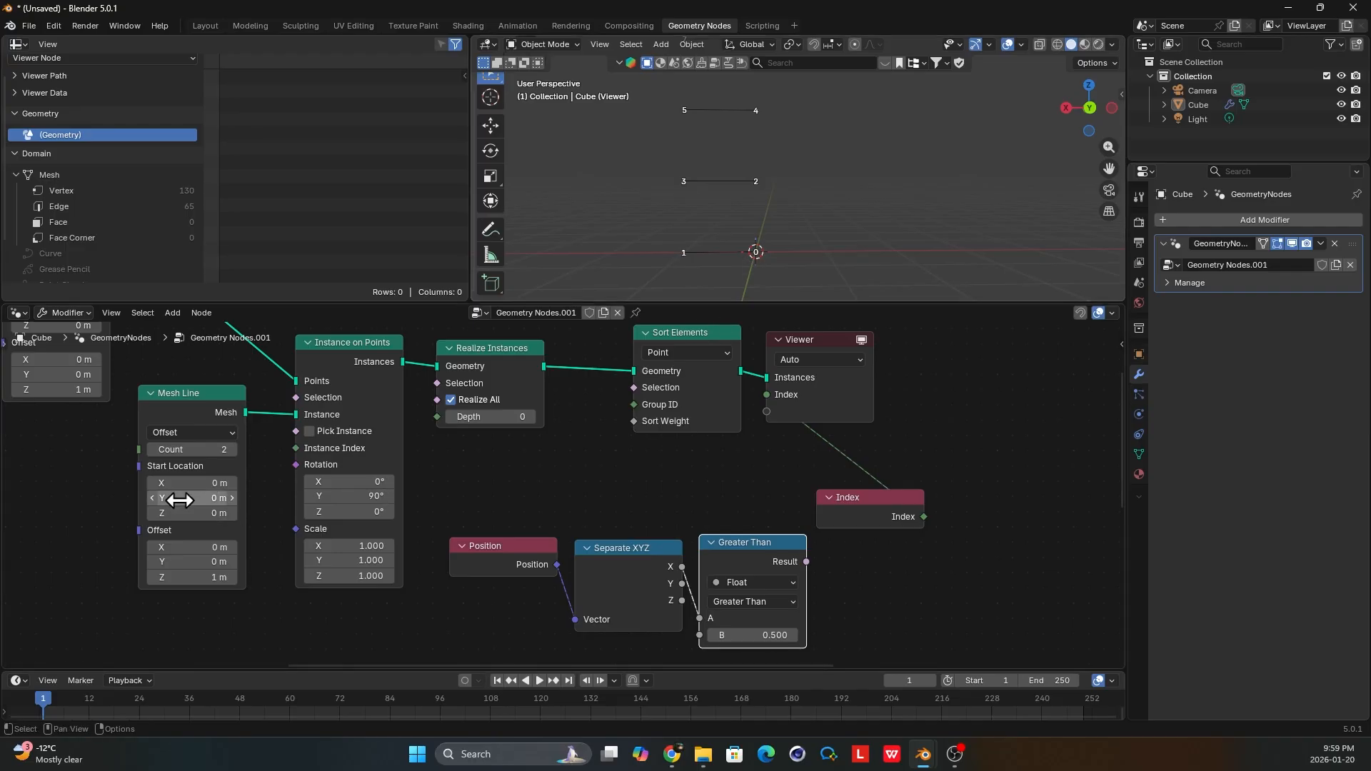
# Inspect the lowest rungs and shift the Index and Viewer nodes farther from Sort Elements.
pyautogui.moveTo(180, 499); pyautogui.dragTo(191, 495, button='middle')
pyautogui.scroll(1, 715, 264)
pyautogui.keyDown('shift'); pyautogui.moveTo(715, 264); pyautogui.dragTo(743, 240, button='middle'); pyautogui.keyUp('shift')
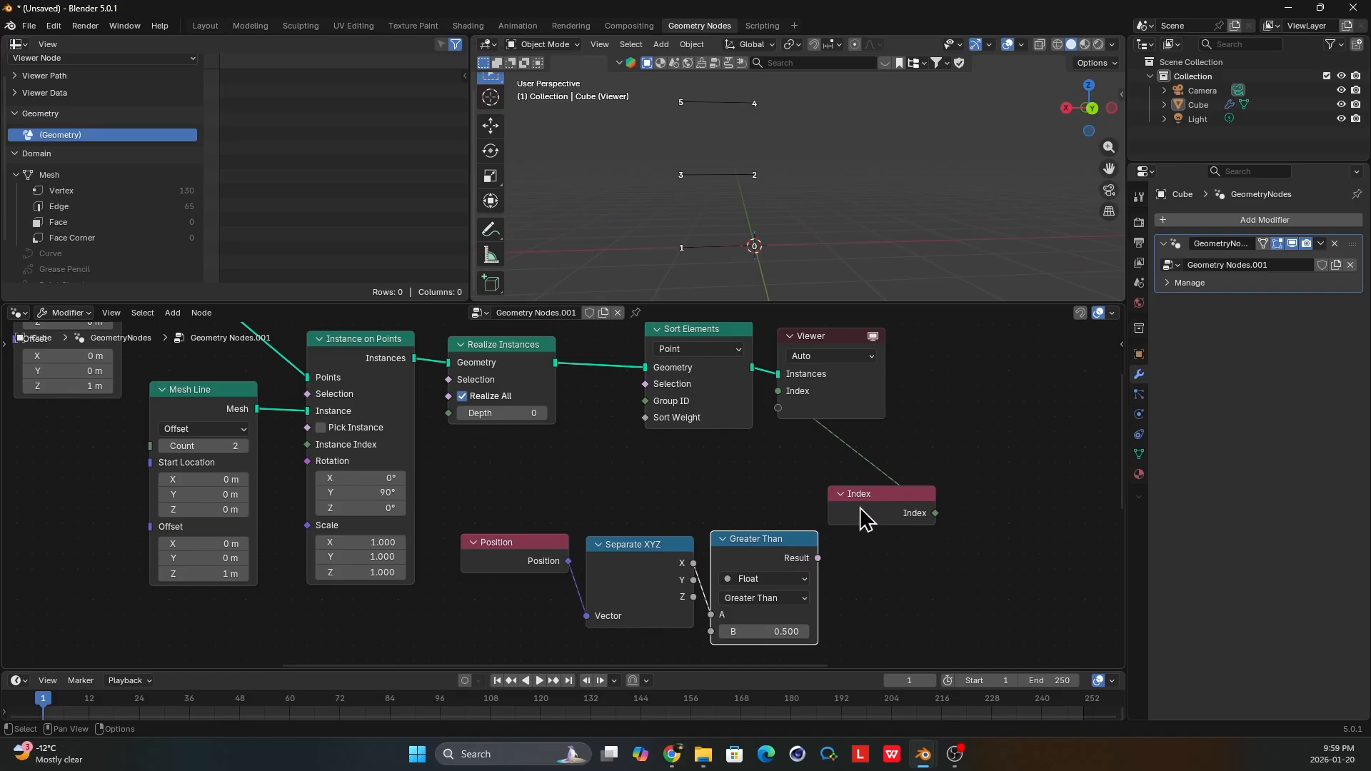
pyautogui.moveTo(860, 513); pyautogui.dragTo(883, 513)
pyautogui.moveTo(846, 374); pyautogui.dragTo(905, 380)
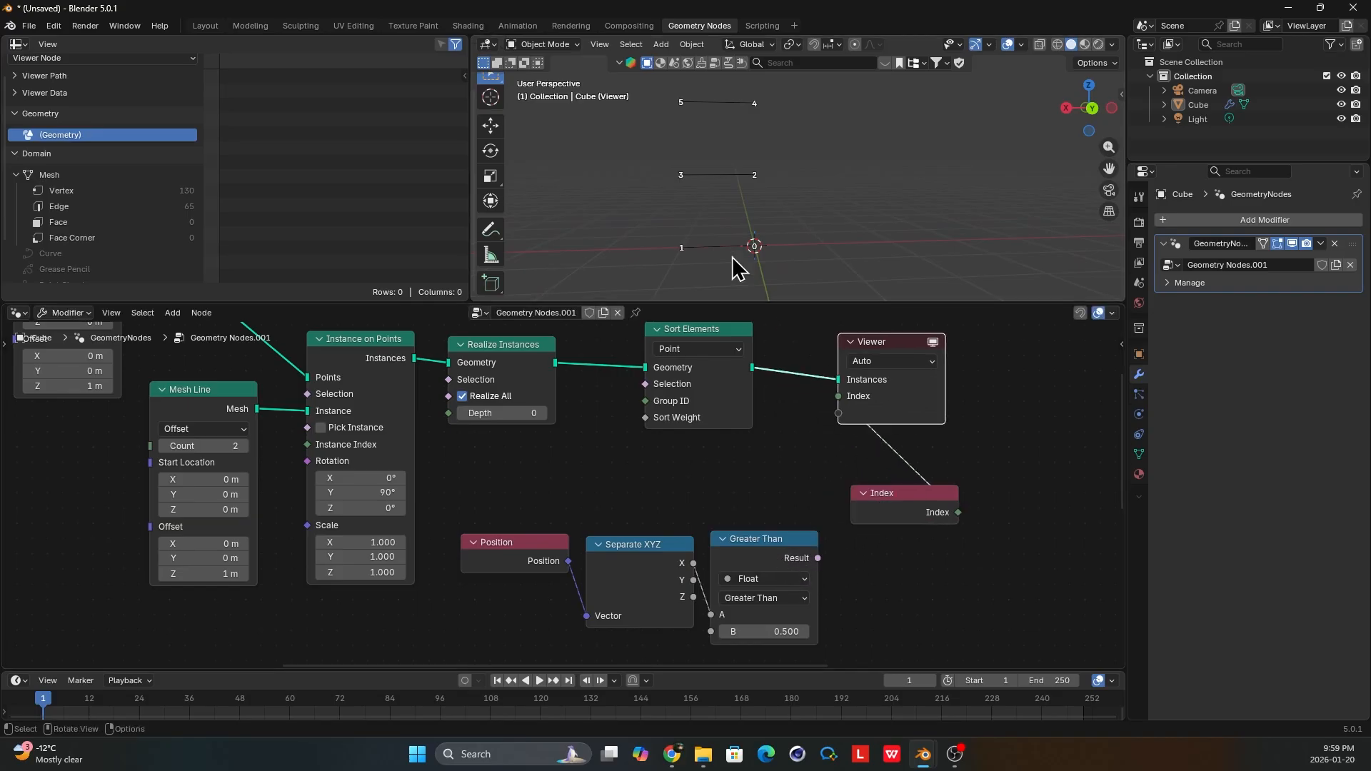
# Circle the odd-numbered rung points with a freehand annotation and undo the stroke.
pyautogui.click(490, 229)
pyautogui.moveTo(701, 268)
pyautogui.mouseDown()
pyautogui.moveTo(723, 72)
pyautogui.moveTo(671, 270)
pyautogui.moveTo(699, 262)
pyautogui.mouseUp()
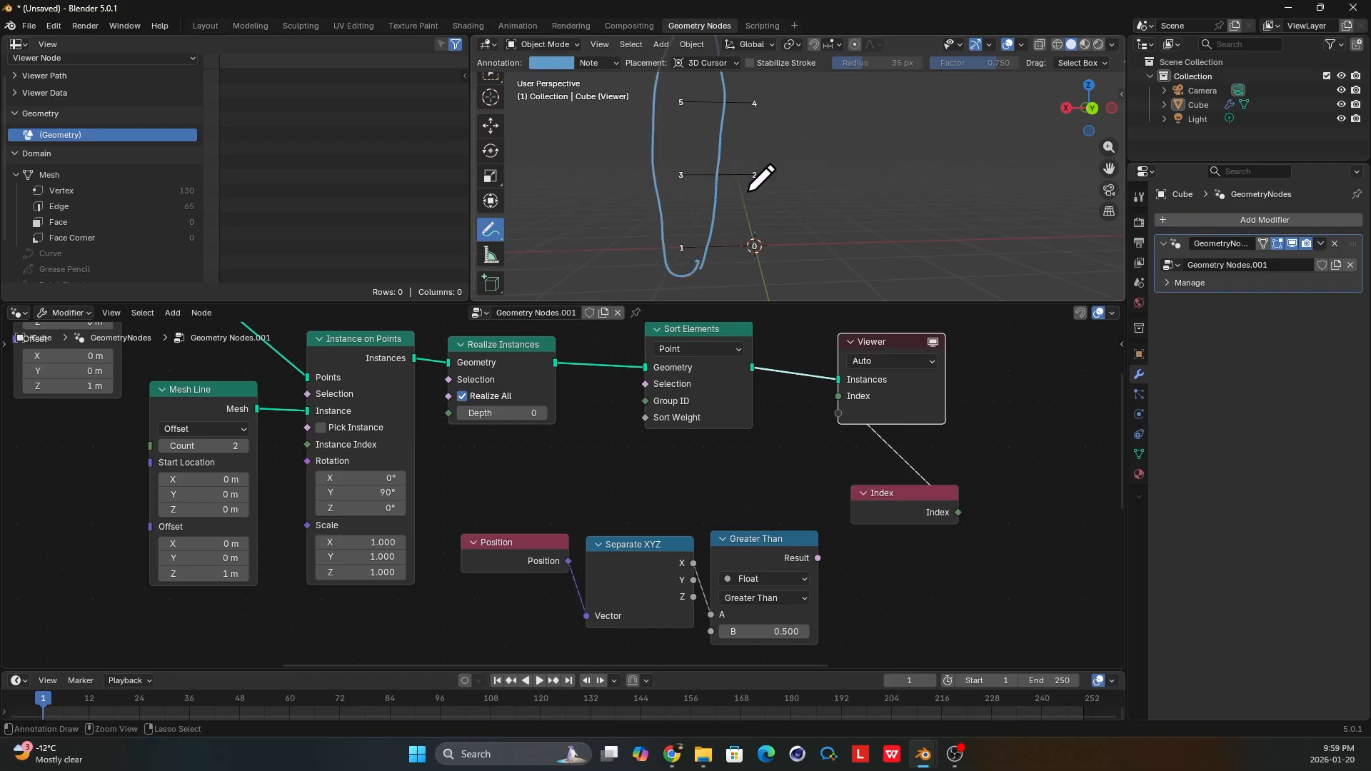
pyautogui.hotkey('ctrl', 'z')
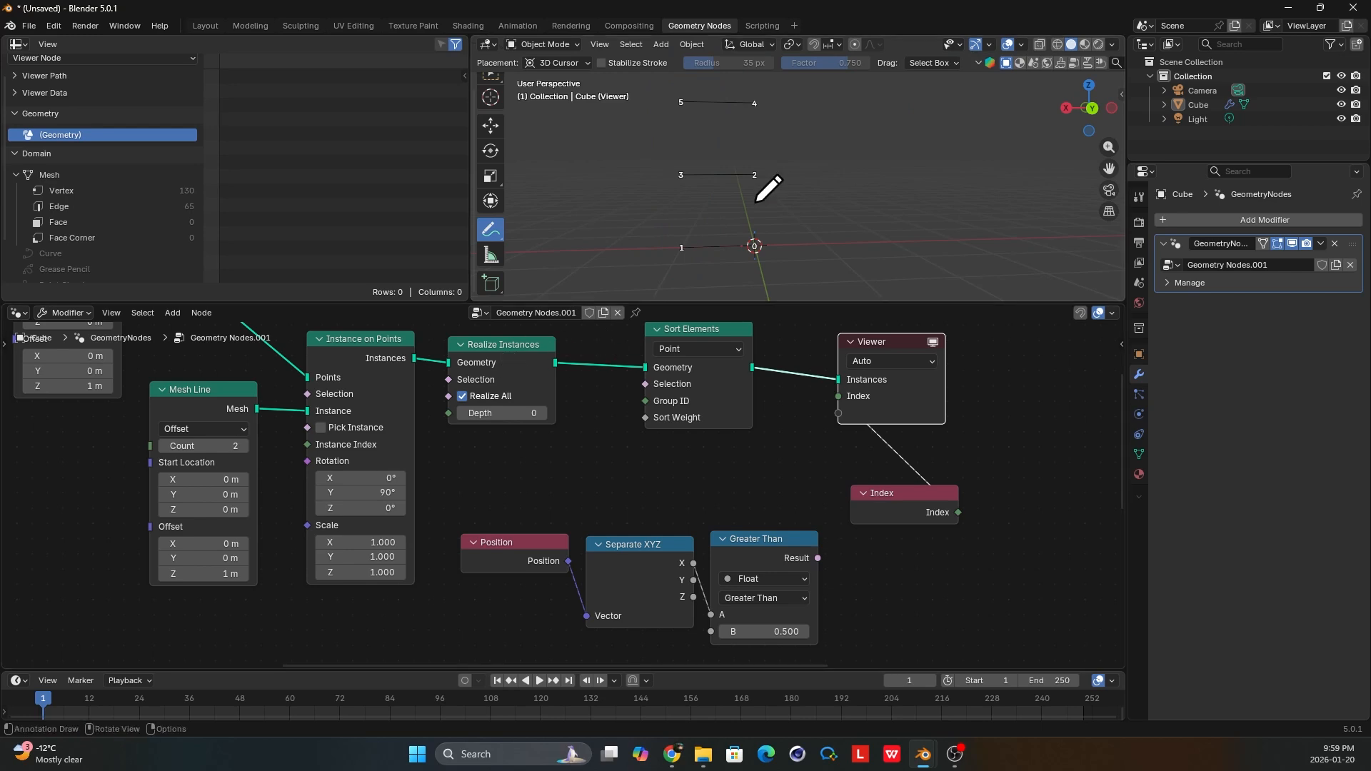
pyautogui.scroll(1, 493, 101)
pyautogui.click(490, 90)
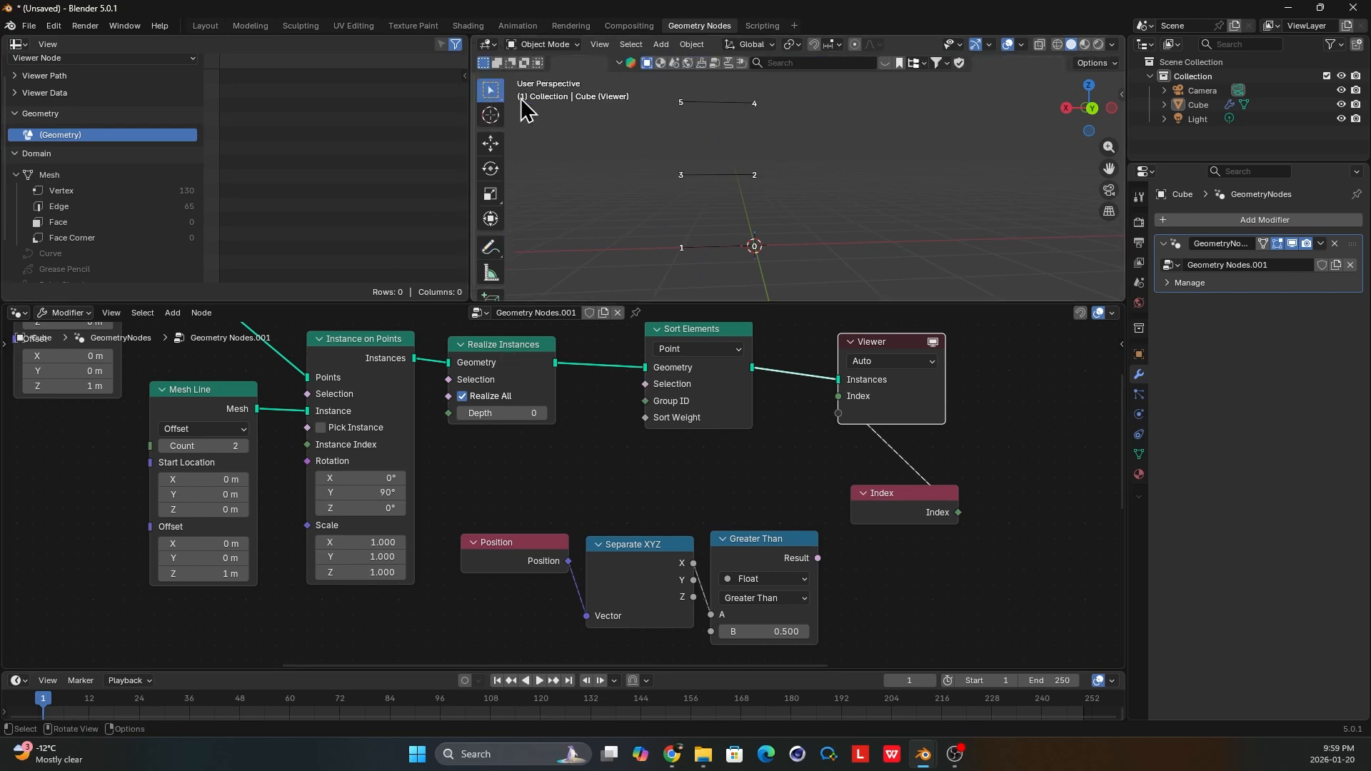
# Connect the Greater Than result to Sort Weight on Sort Elements and compare the rung indices with the Join Geometry output in the Viewer.
pyautogui.moveTo(818, 558); pyautogui.dragTo(647, 420)
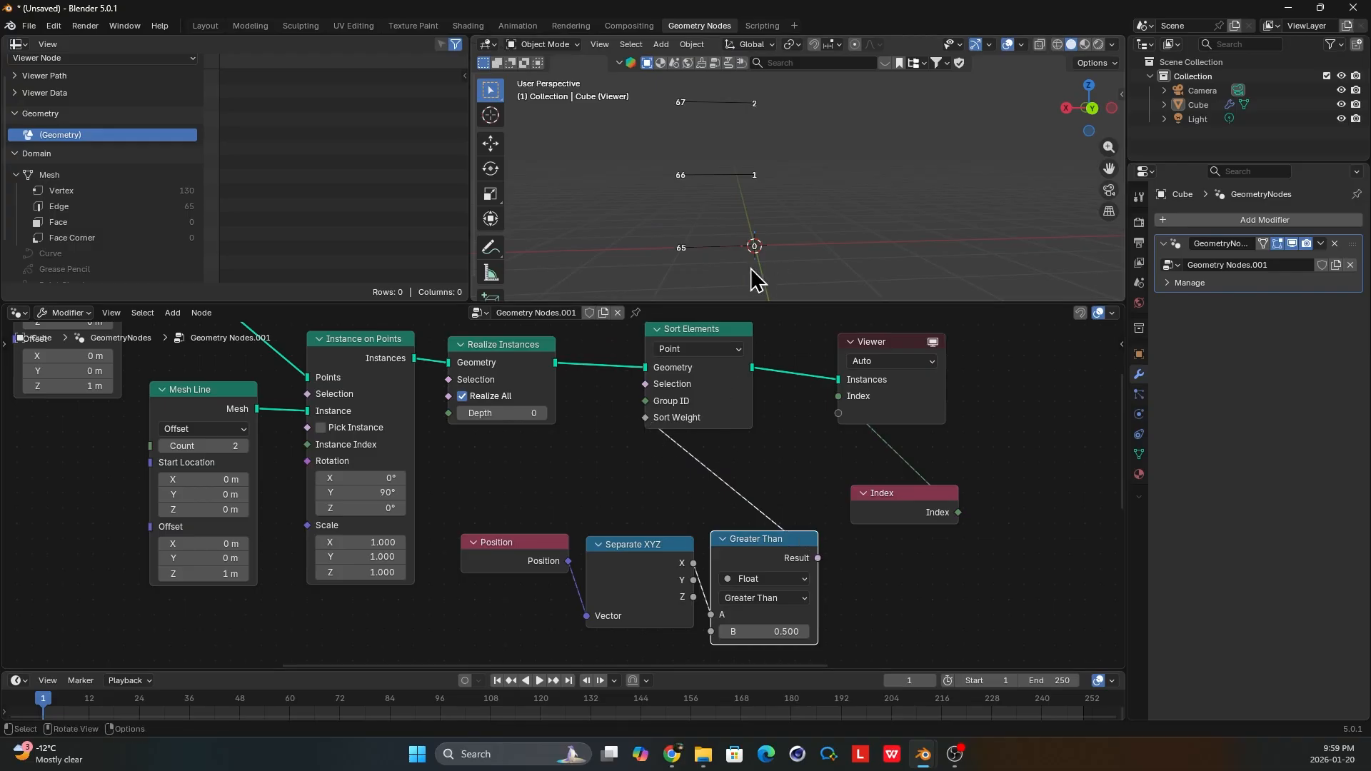
pyautogui.moveTo(713, 238); pyautogui.dragTo(725, 238, button='middle')
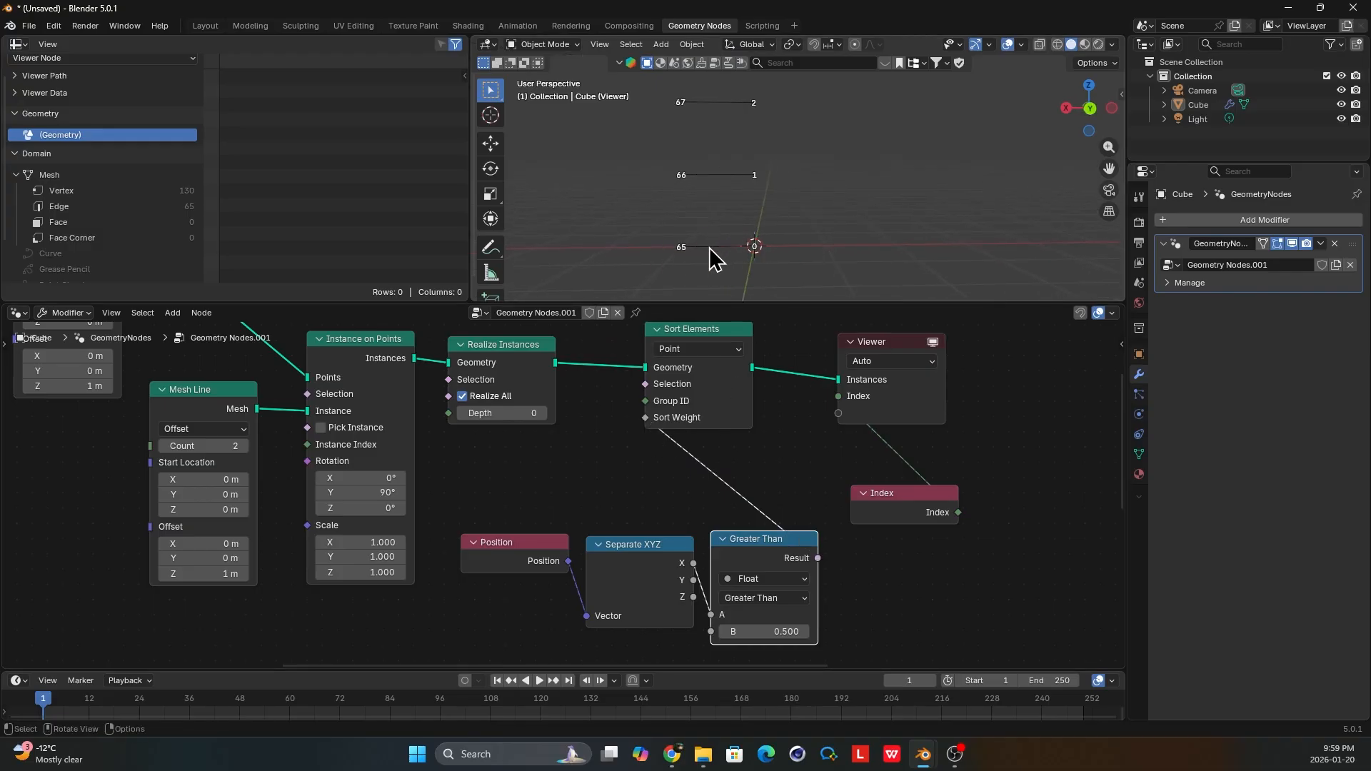
pyautogui.scroll(-3, 753, 572)
pyautogui.moveTo(752, 572); pyautogui.dragTo(737, 456, button='middle')
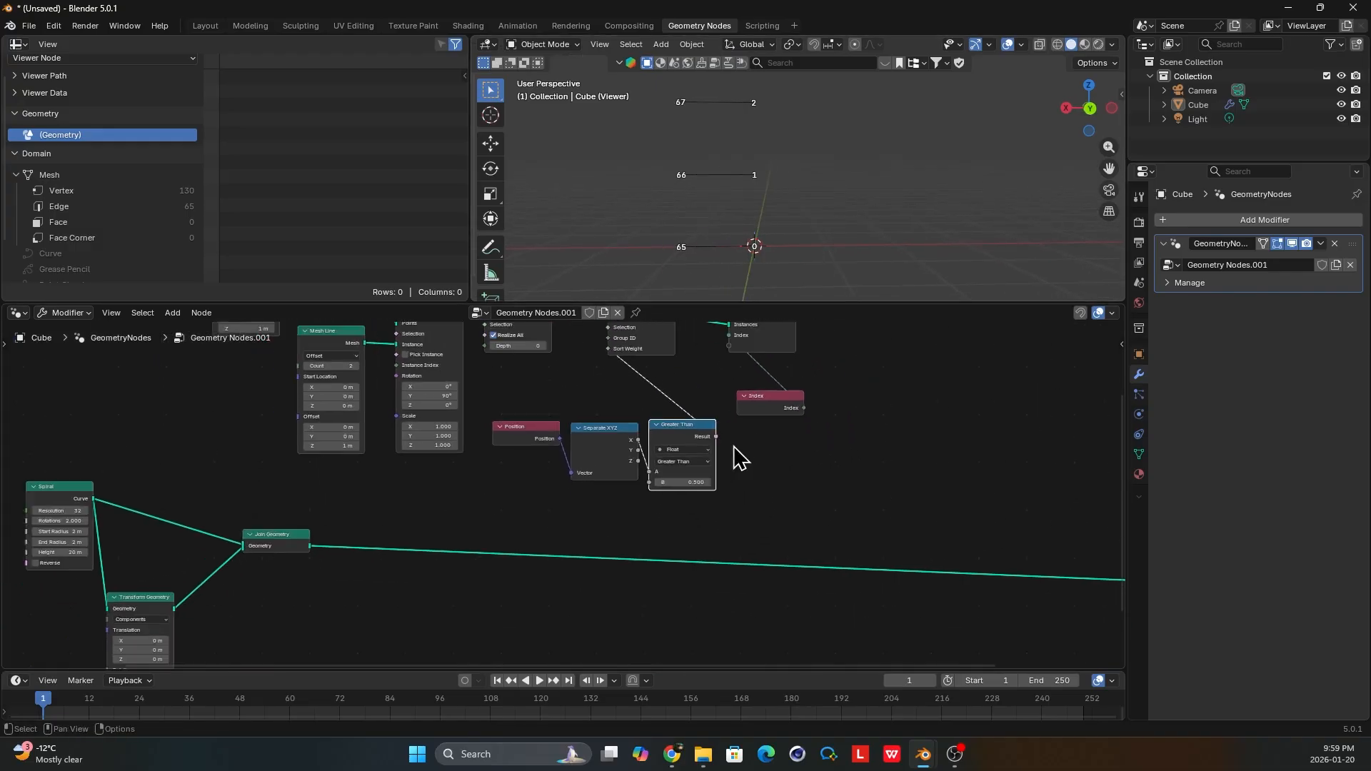
pyautogui.keyDown('ctrl'); pyautogui.keyDown('shift'); pyautogui.click(282, 546); pyautogui.keyUp('shift'); pyautogui.keyUp('ctrl')
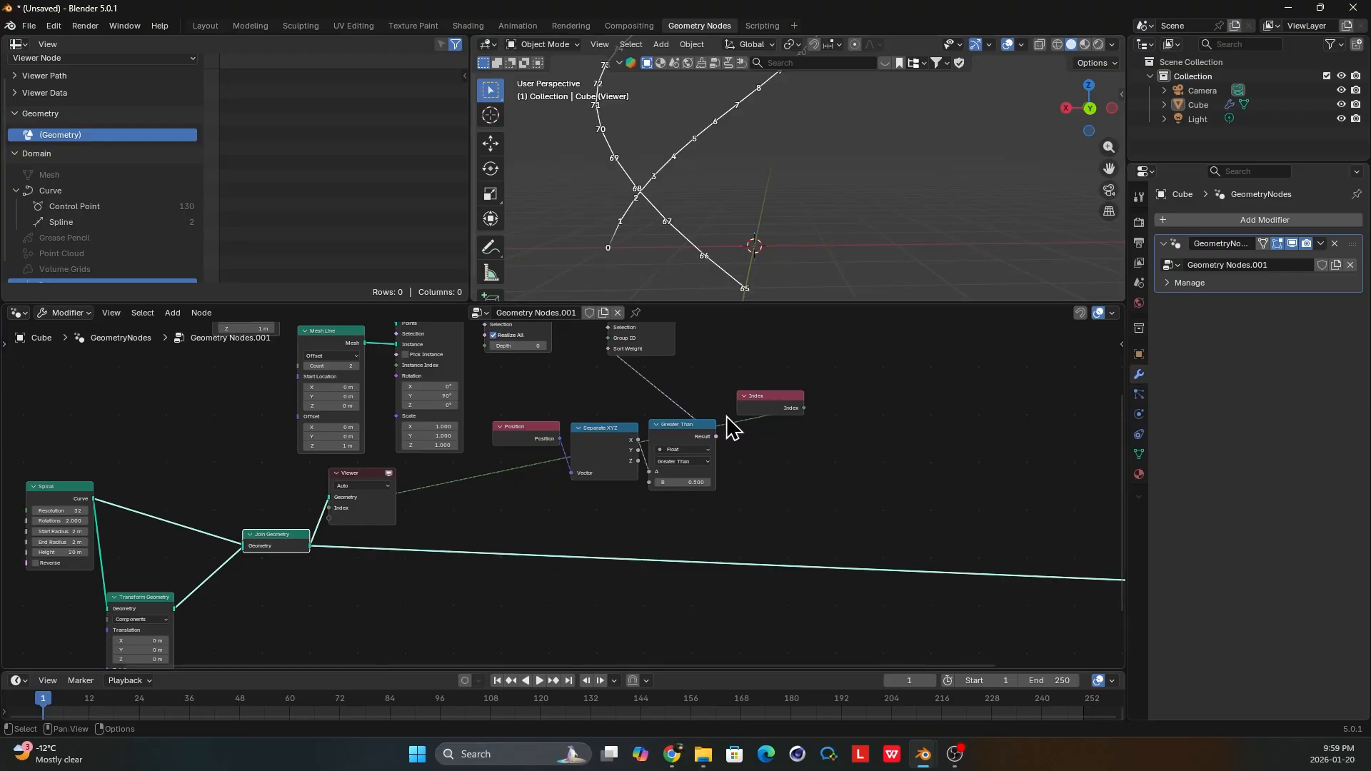
# Delete the Viewer and Index nodes.
pyautogui.click(759, 412)
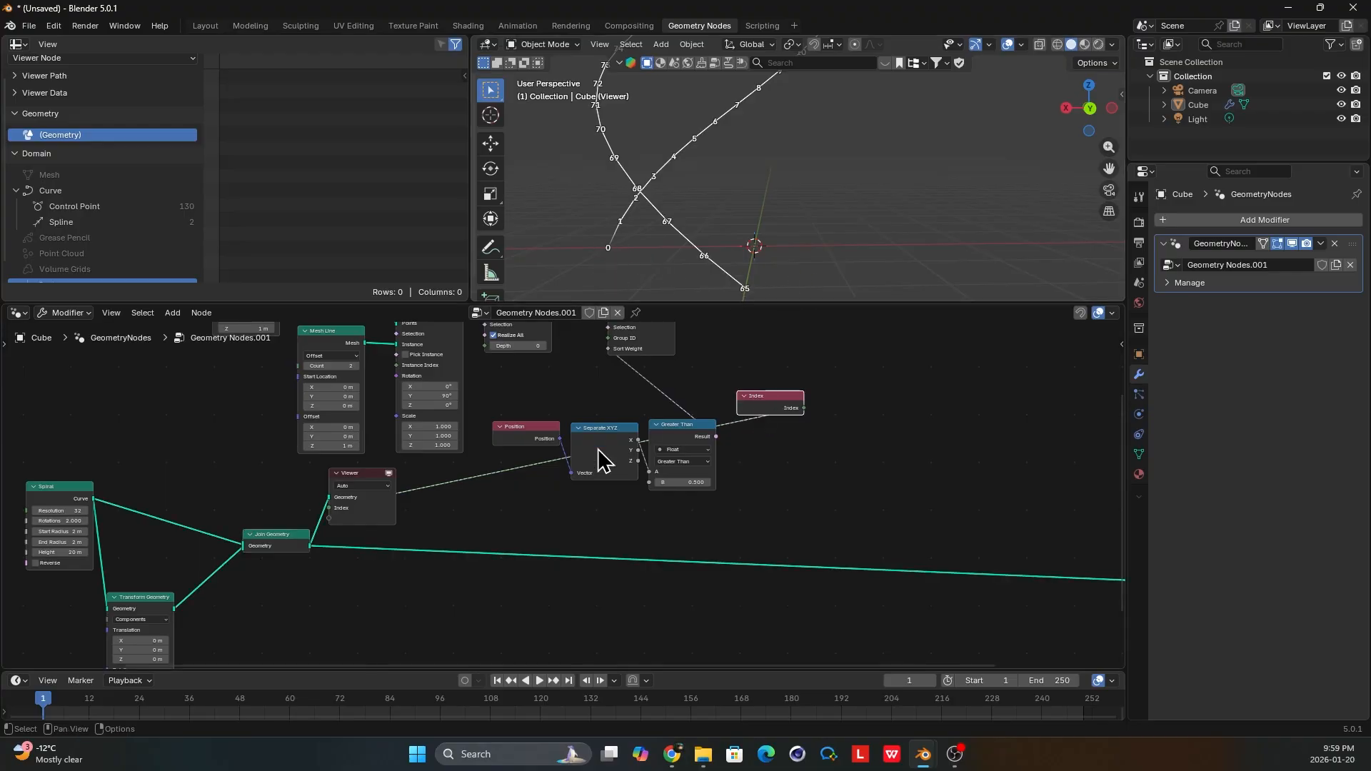
pyautogui.click(357, 484)
pyautogui.press('x')
pyautogui.click(780, 407)
pyautogui.press('x')
# Move the Sort Elements node farther from Realize Instances, above the Greater Than node.
pyautogui.keyDown('ctrl'); pyautogui.moveTo(647, 413); pyautogui.dragTo(615, 450, button='middle'); pyautogui.keyUp('ctrl')
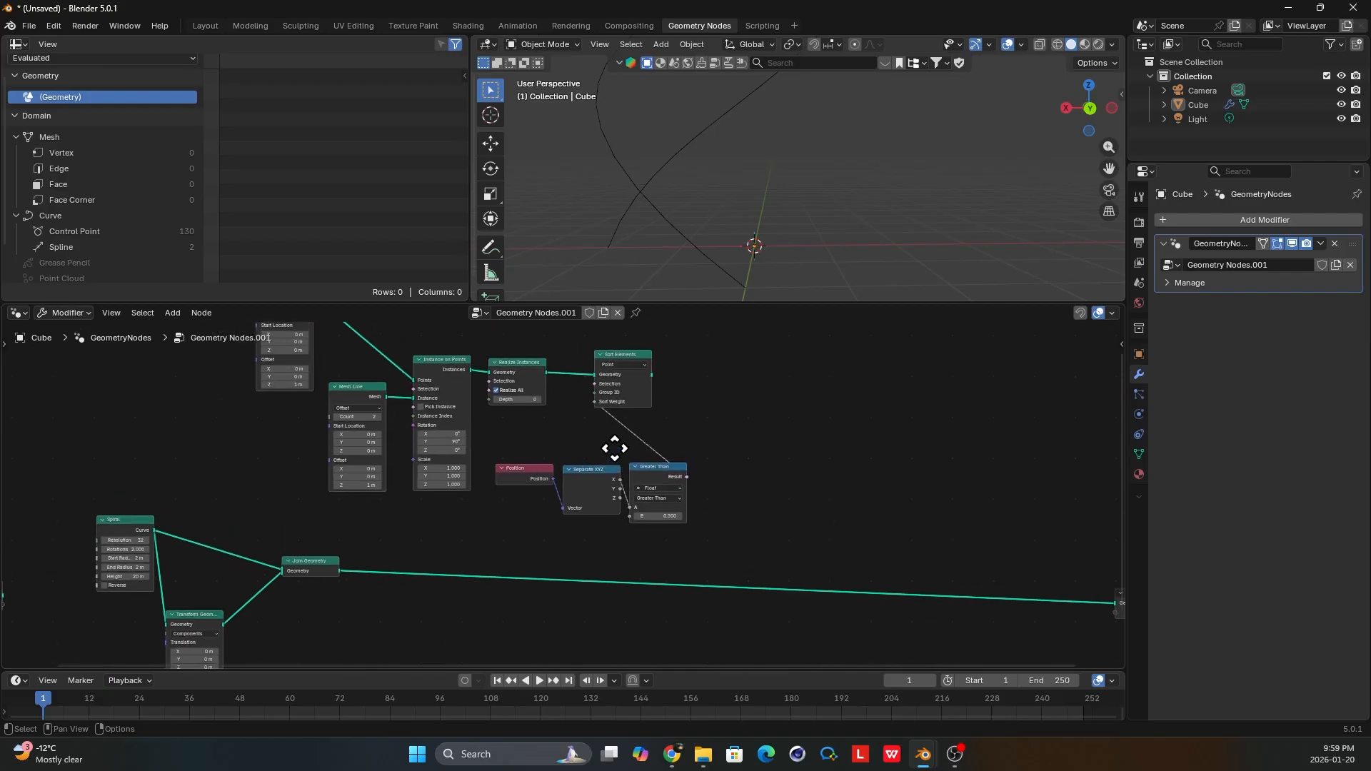
pyautogui.click(635, 359)
pyautogui.moveTo(635, 357); pyautogui.dragTo(674, 380)
# Add a Set Position node fed by the Sort Elements geometry output and place it with ample space after that node.
pyautogui.scroll(3, 695, 406)
pyautogui.moveTo(695, 399); pyautogui.dragTo(665, 388, button='middle')
pyautogui.hotkey('shift', 'a')
pyautogui.write('s')
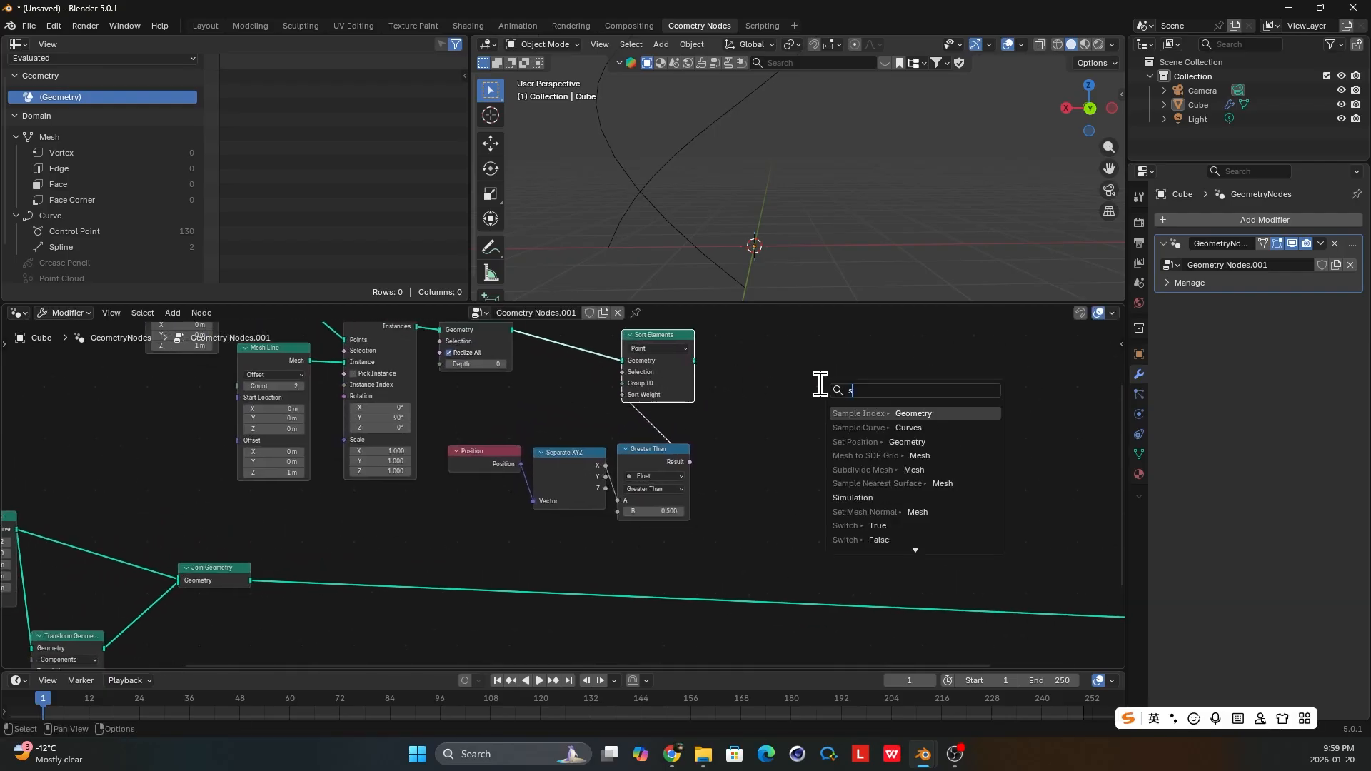
pyautogui.write('et poi')
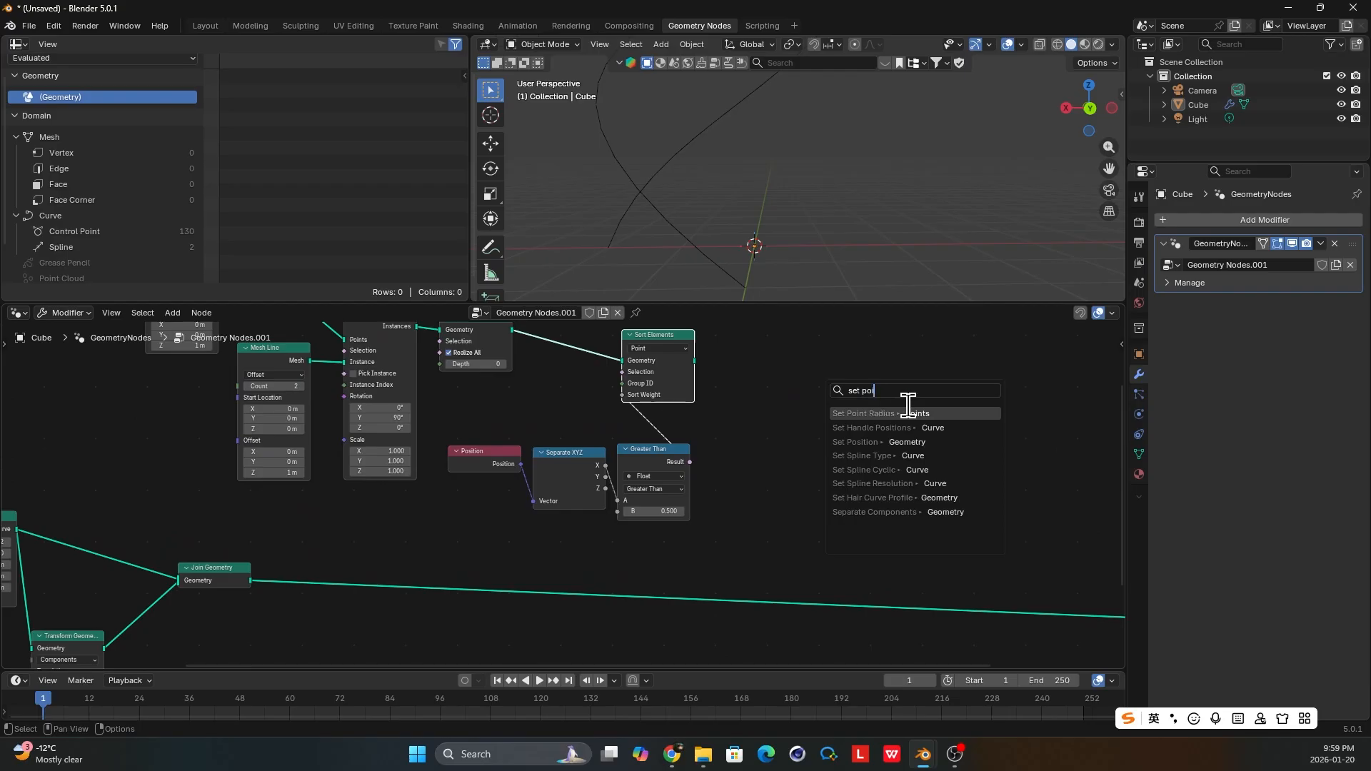
pyautogui.press('BackSpace')
pyautogui.click(909, 410)
pyautogui.click(899, 402)
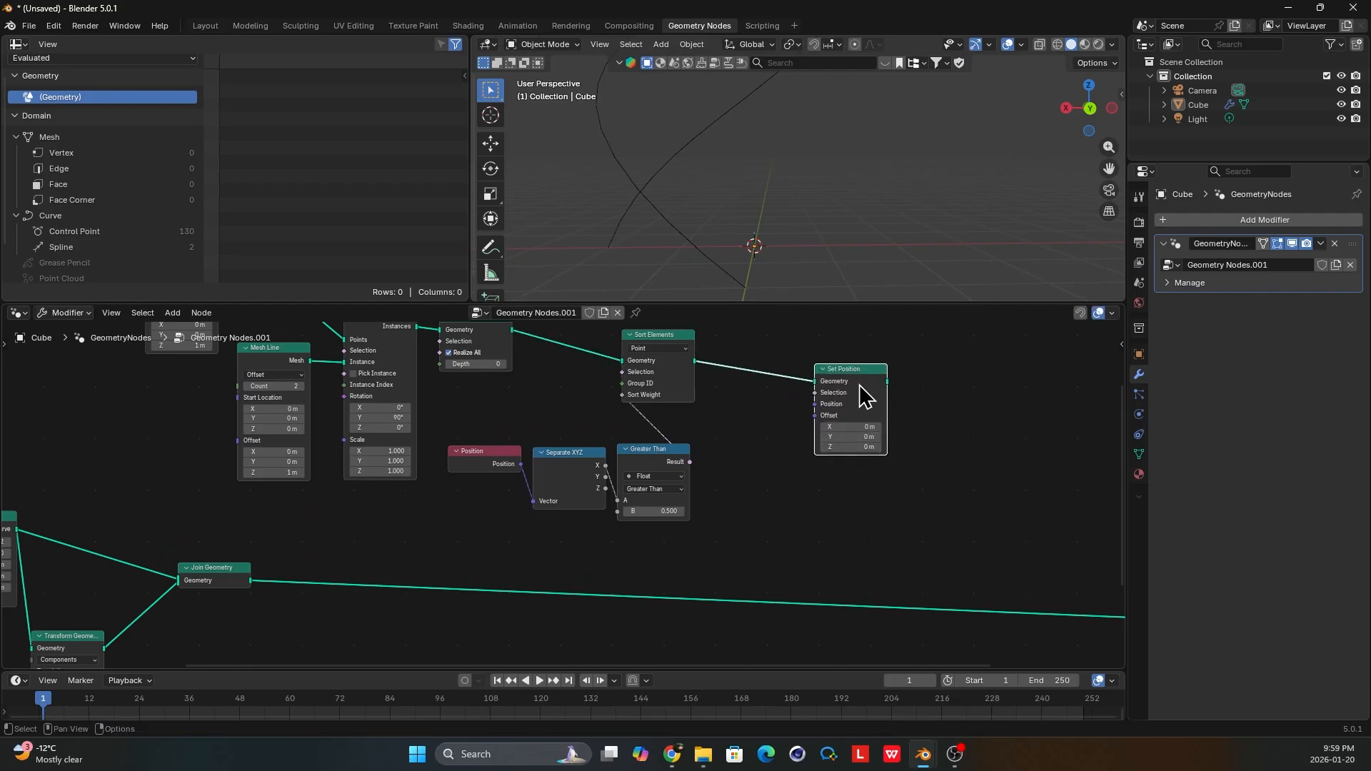
pyautogui.moveTo(852, 394); pyautogui.dragTo(899, 391)
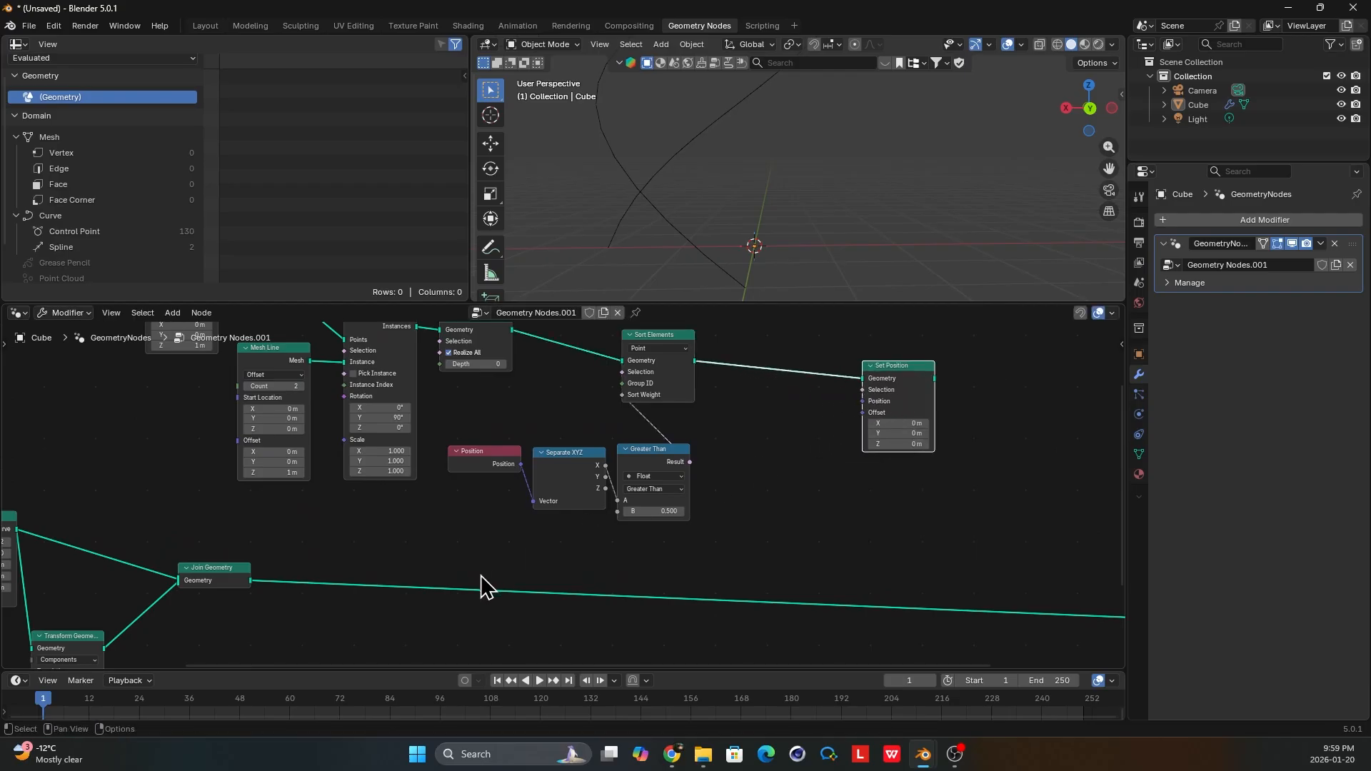
# Add a Sample Index node below Set Position and connect the spirals' Join Geometry output to its Geometry input.
pyautogui.scroll(-1, 481, 575)
pyautogui.hotkey('shift', 'a')
pyautogui.write('sam')
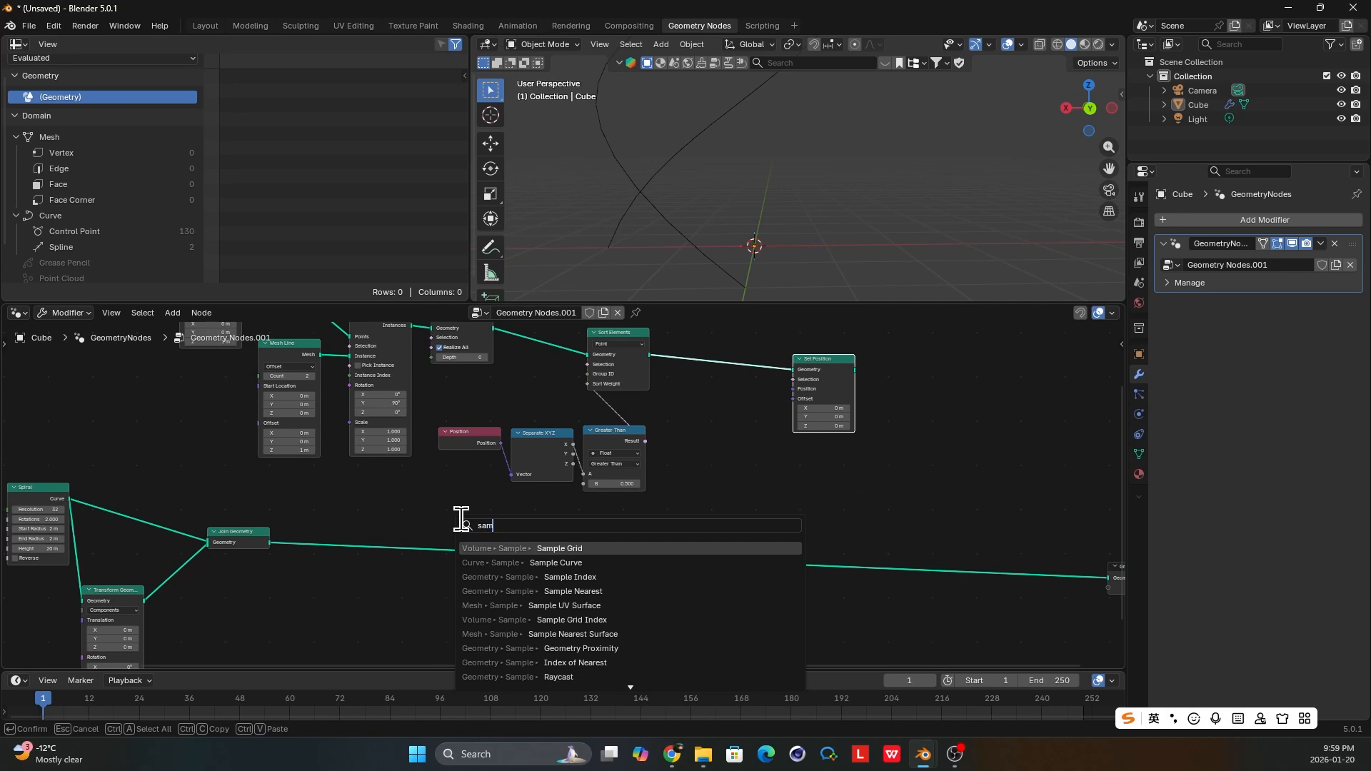
pyautogui.write('p ind')
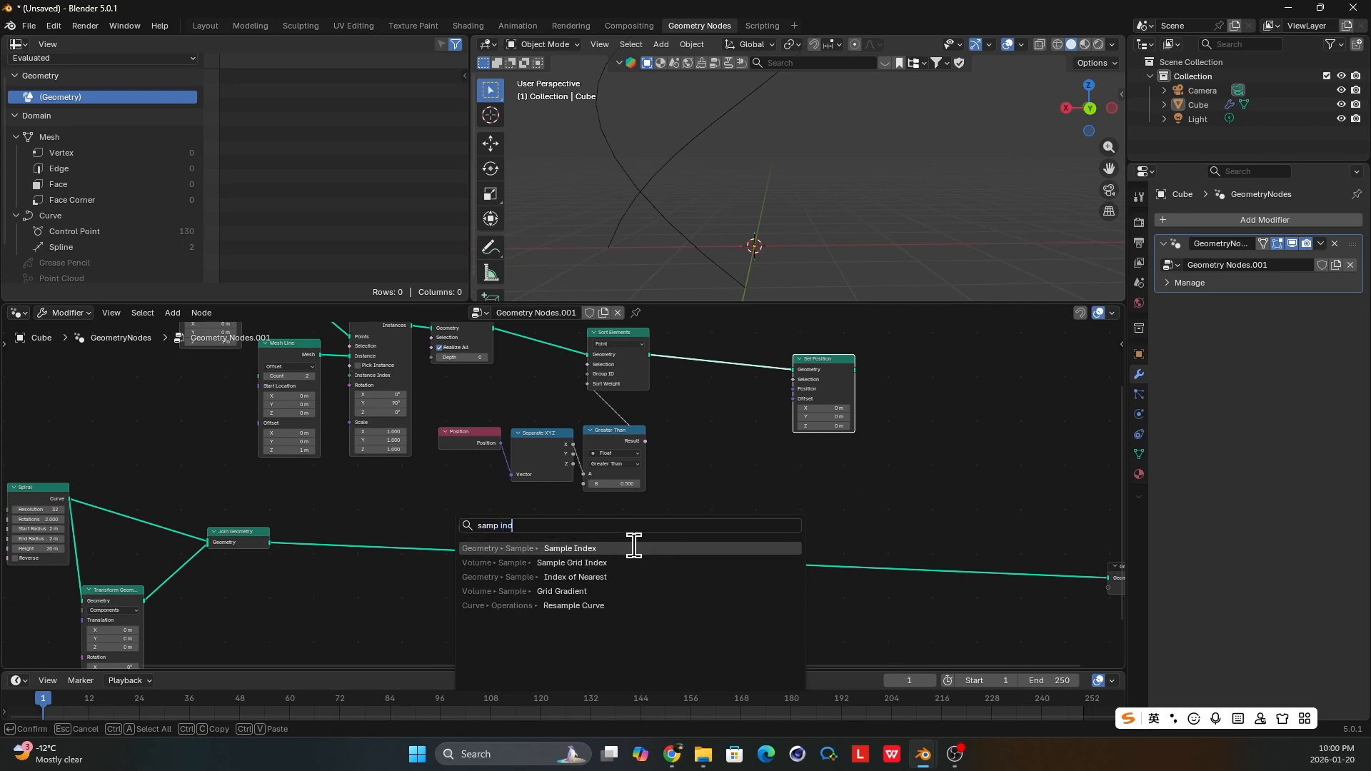
pyautogui.press('Return')
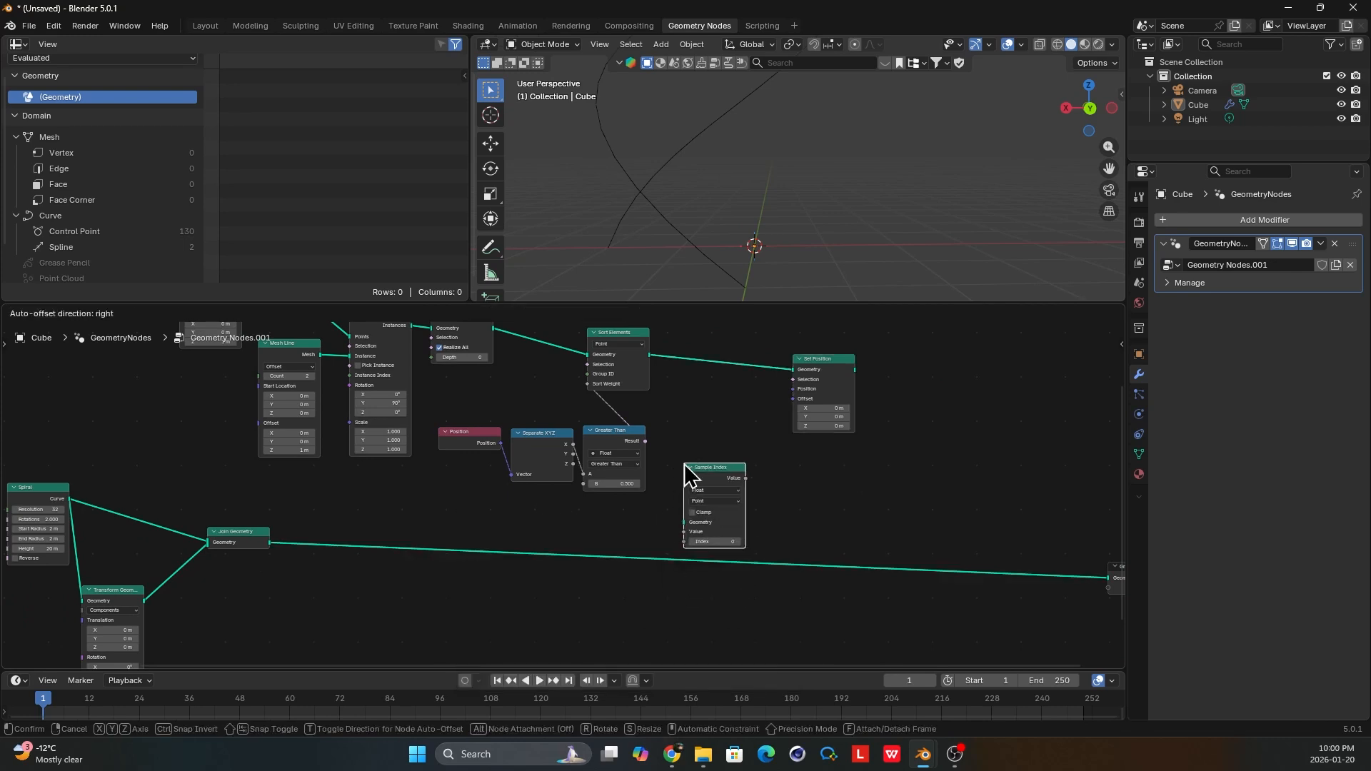
pyautogui.click(684, 464)
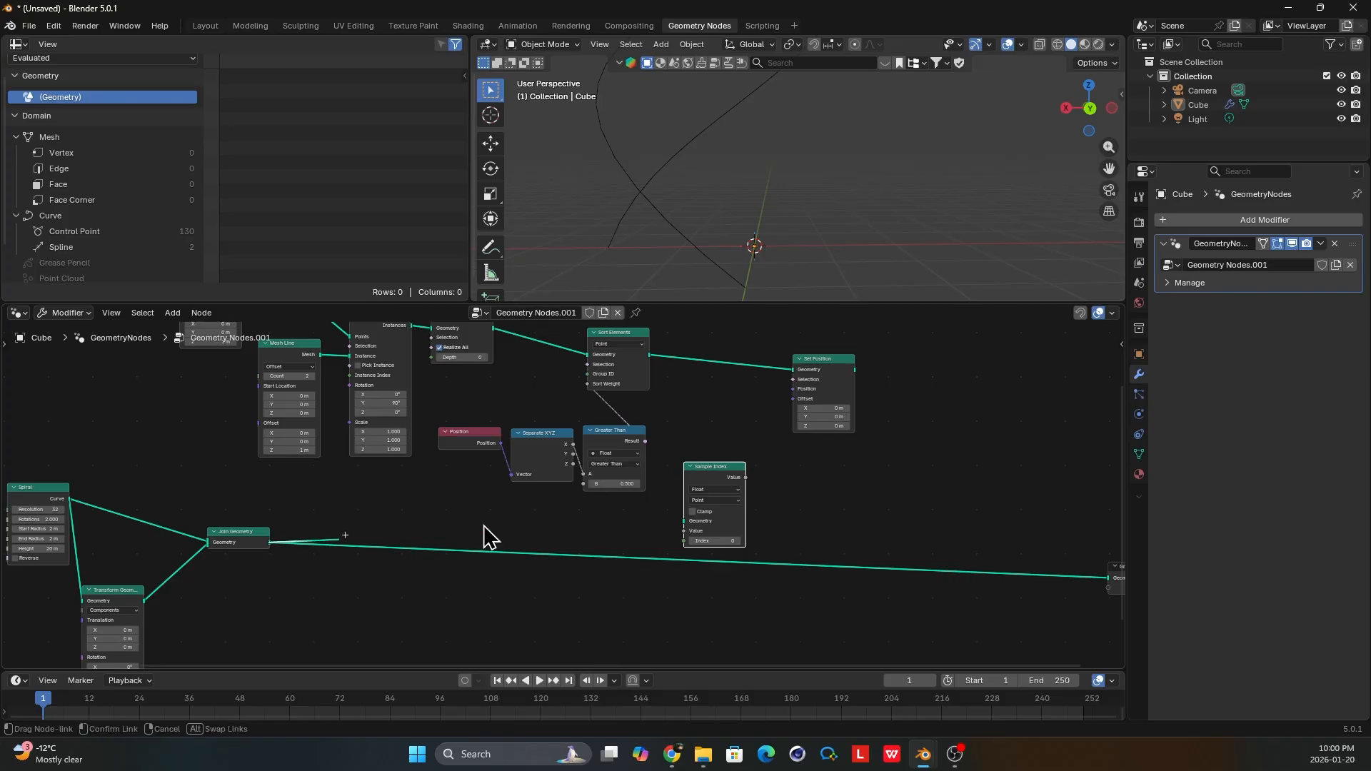
pyautogui.moveTo(651, 512); pyautogui.dragTo(681, 521)
pyautogui.scroll(4, 714, 500)
pyautogui.moveTo(734, 484); pyautogui.dragTo(610, 498, button='middle')
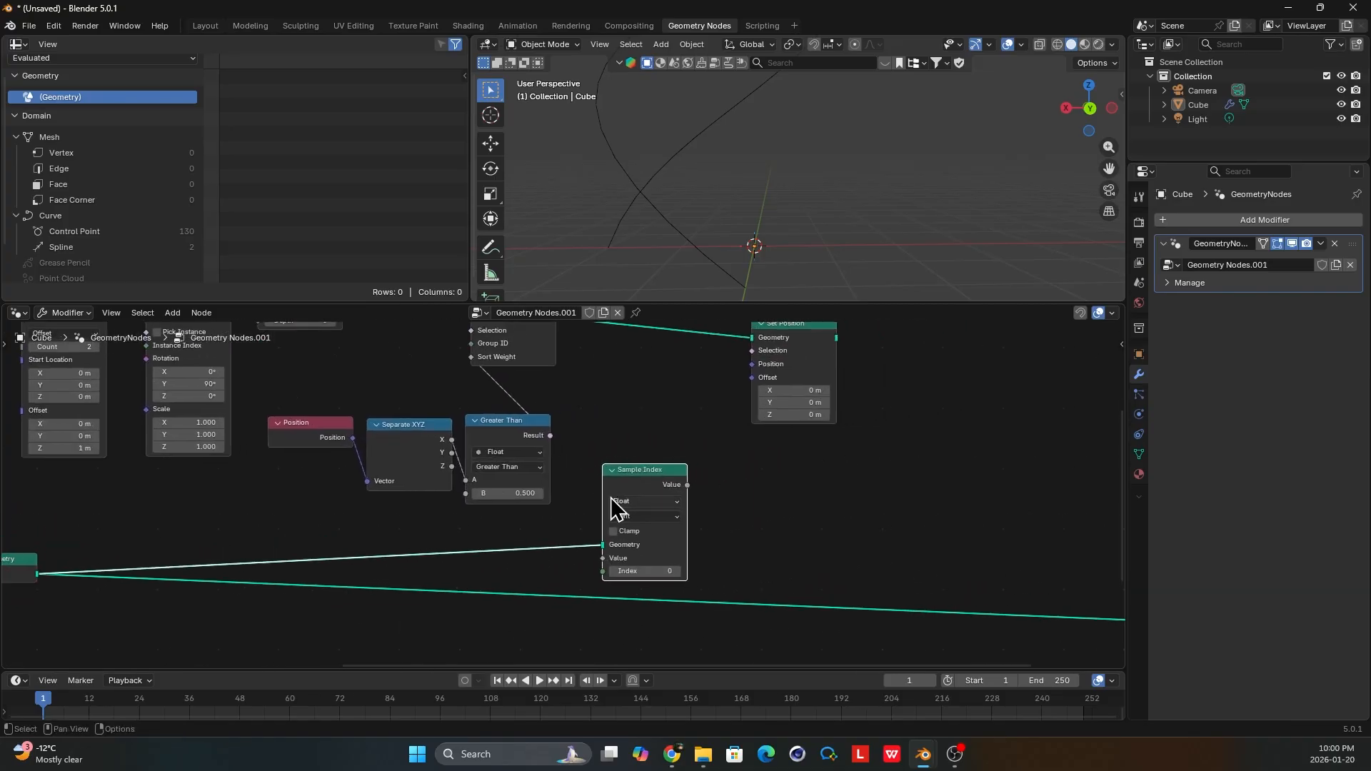
pyautogui.moveTo(636, 472); pyautogui.dragTo(680, 446)
# Set the Sample Index data type to Vector.
pyautogui.click(690, 480)
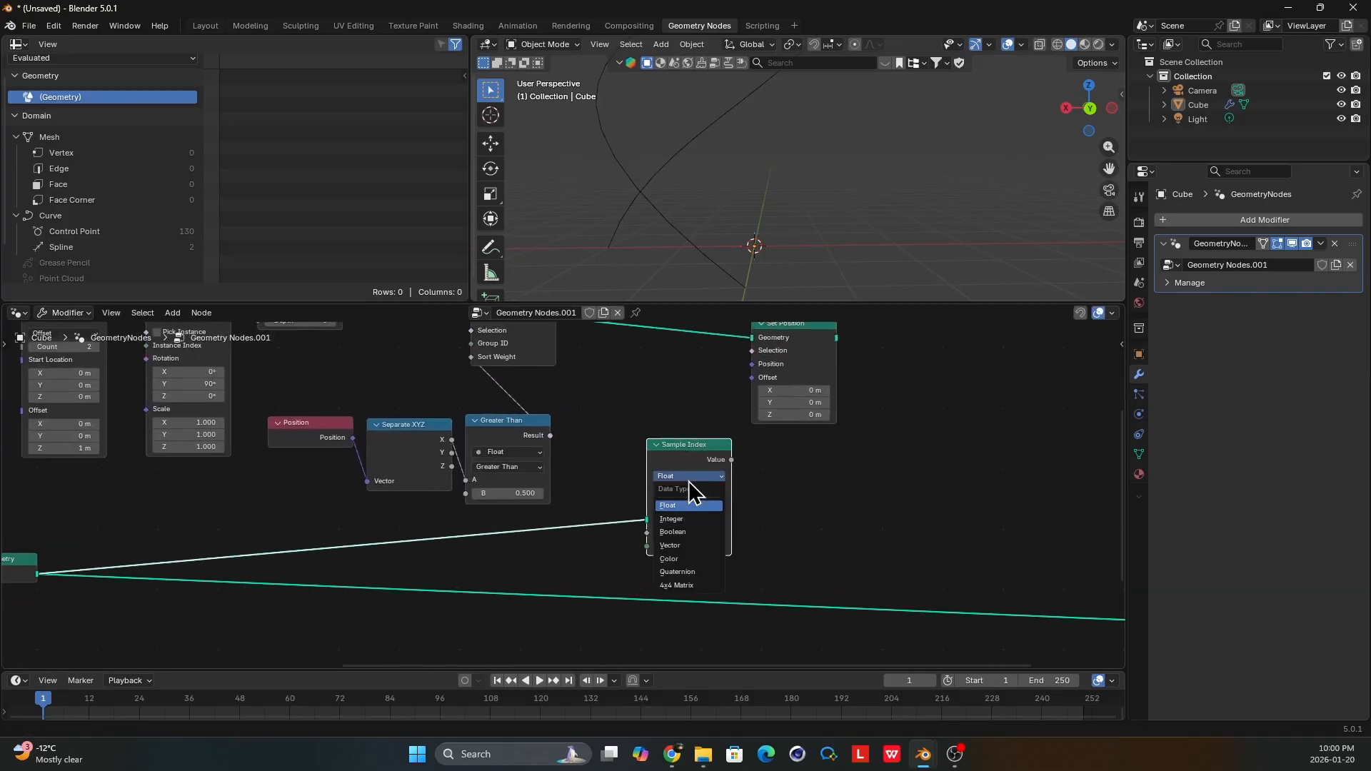
pyautogui.click(690, 482)
pyautogui.click(707, 492)
pyautogui.click(693, 478)
pyautogui.click(700, 546)
pyautogui.moveTo(698, 496); pyautogui.dragTo(670, 451, button='middle')
pyautogui.scroll(1, 674, 435)
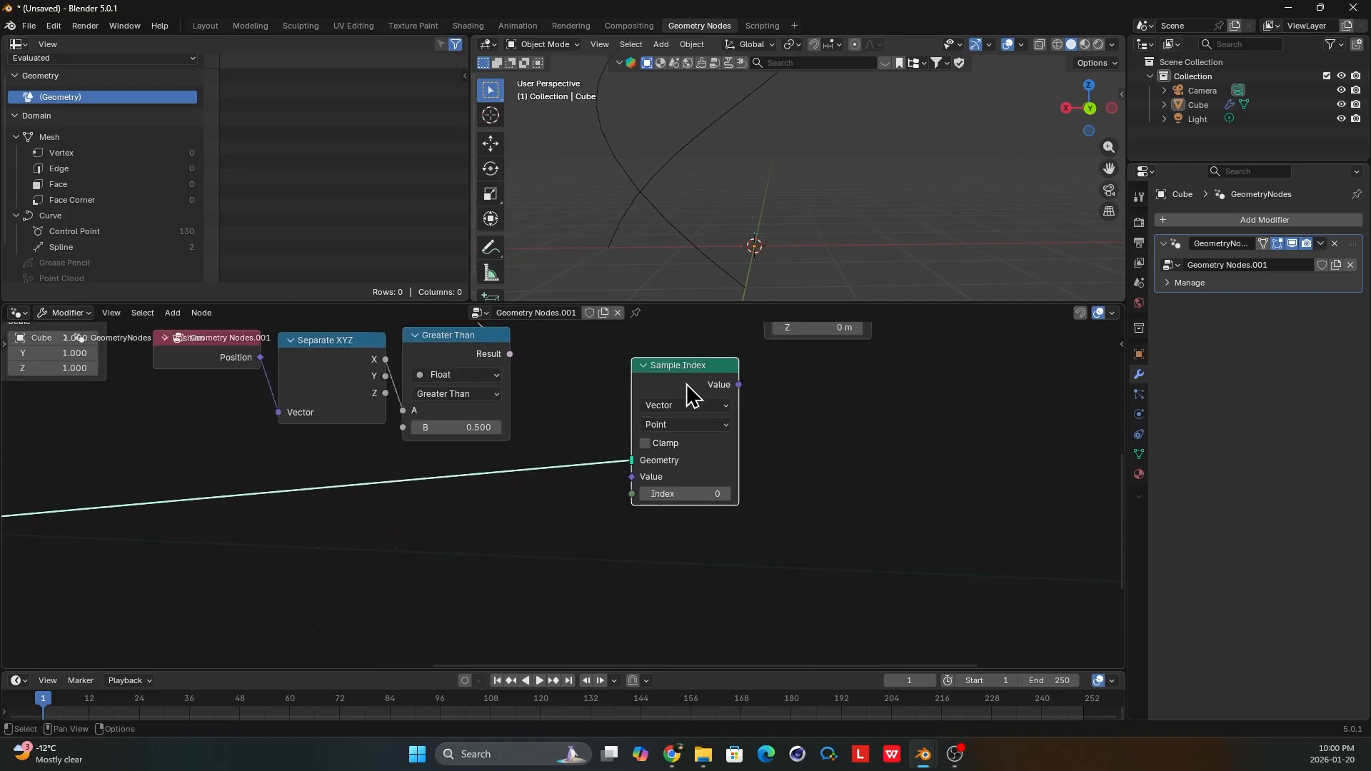
# Feed Sample Index with a new Position node for Value and a new Index node for Index, placed just below it.
pyautogui.moveTo(624, 490); pyautogui.dragTo(583, 477)
pyautogui.write('pos')
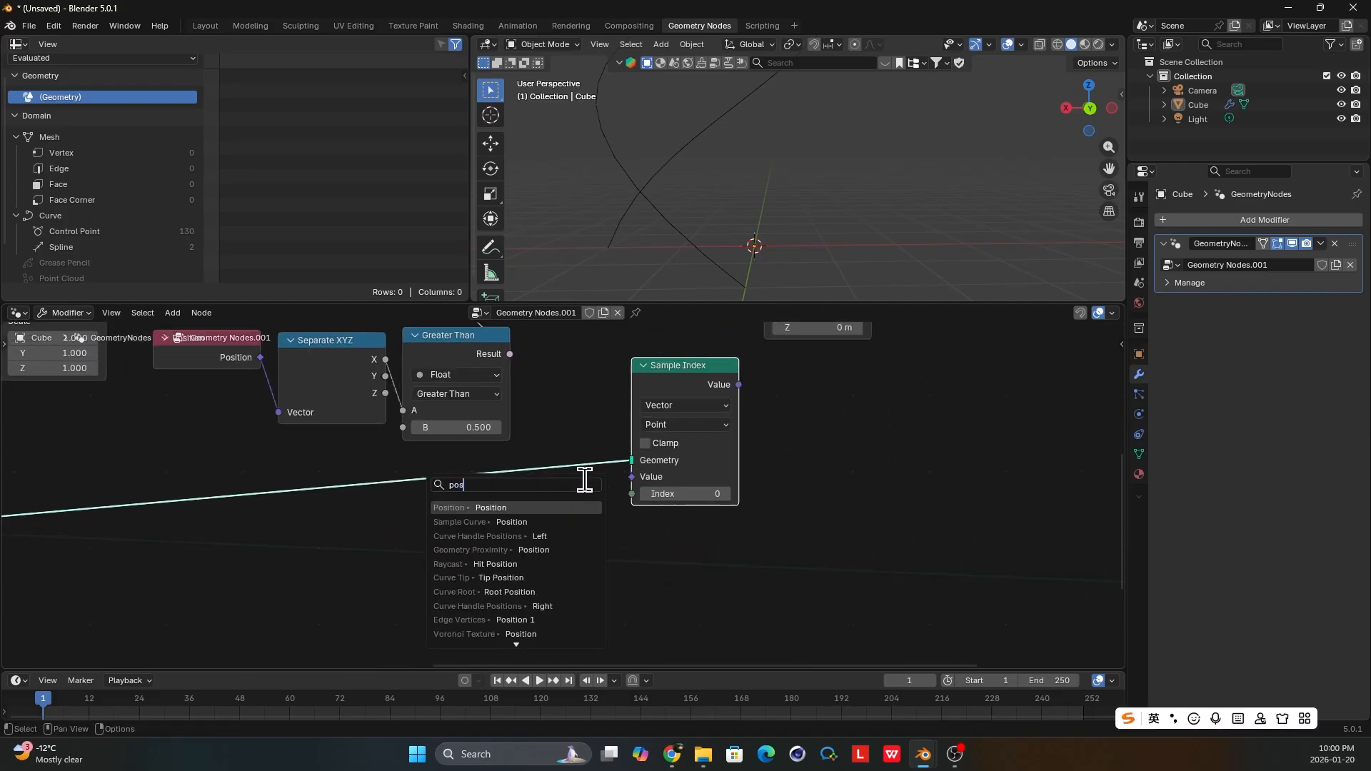
pyautogui.press('Return')
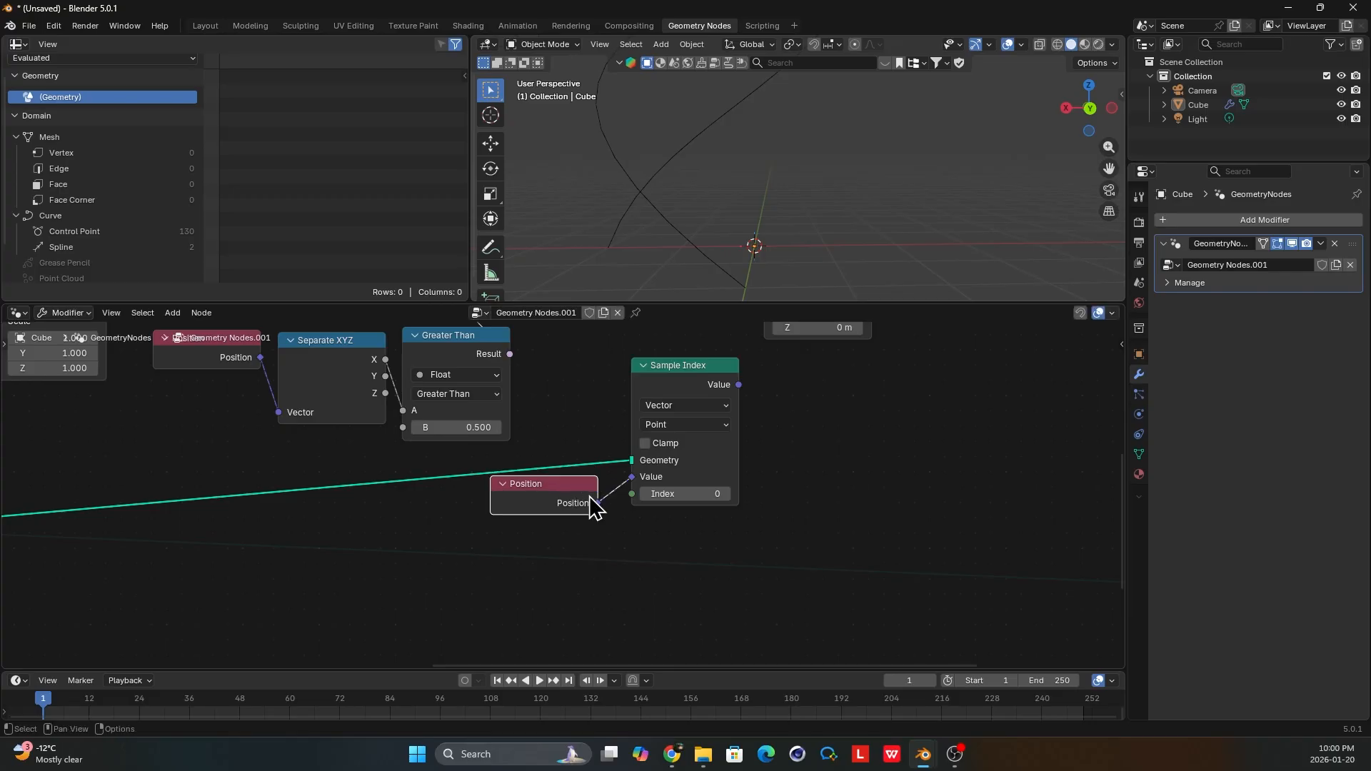
pyautogui.moveTo(633, 494); pyautogui.dragTo(637, 529)
pyautogui.write('index')
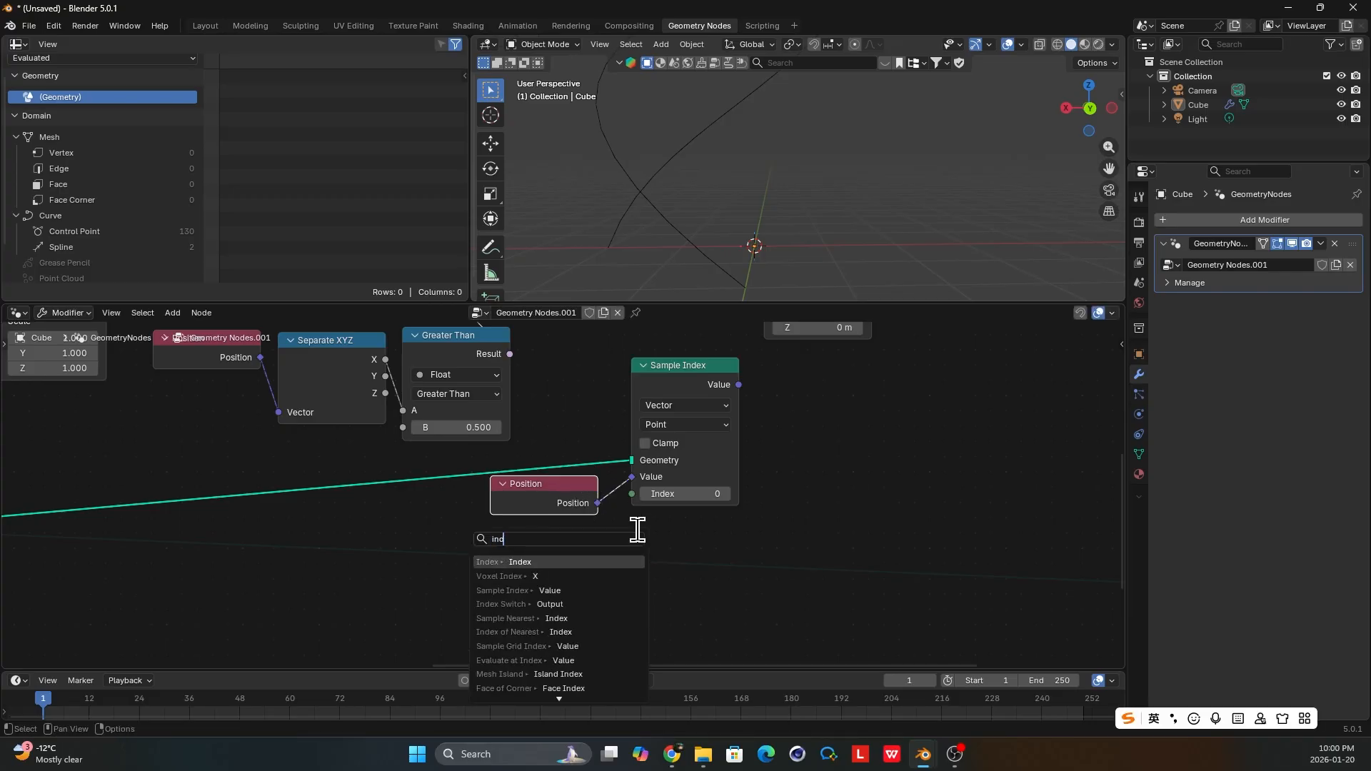
pyautogui.press('Return')
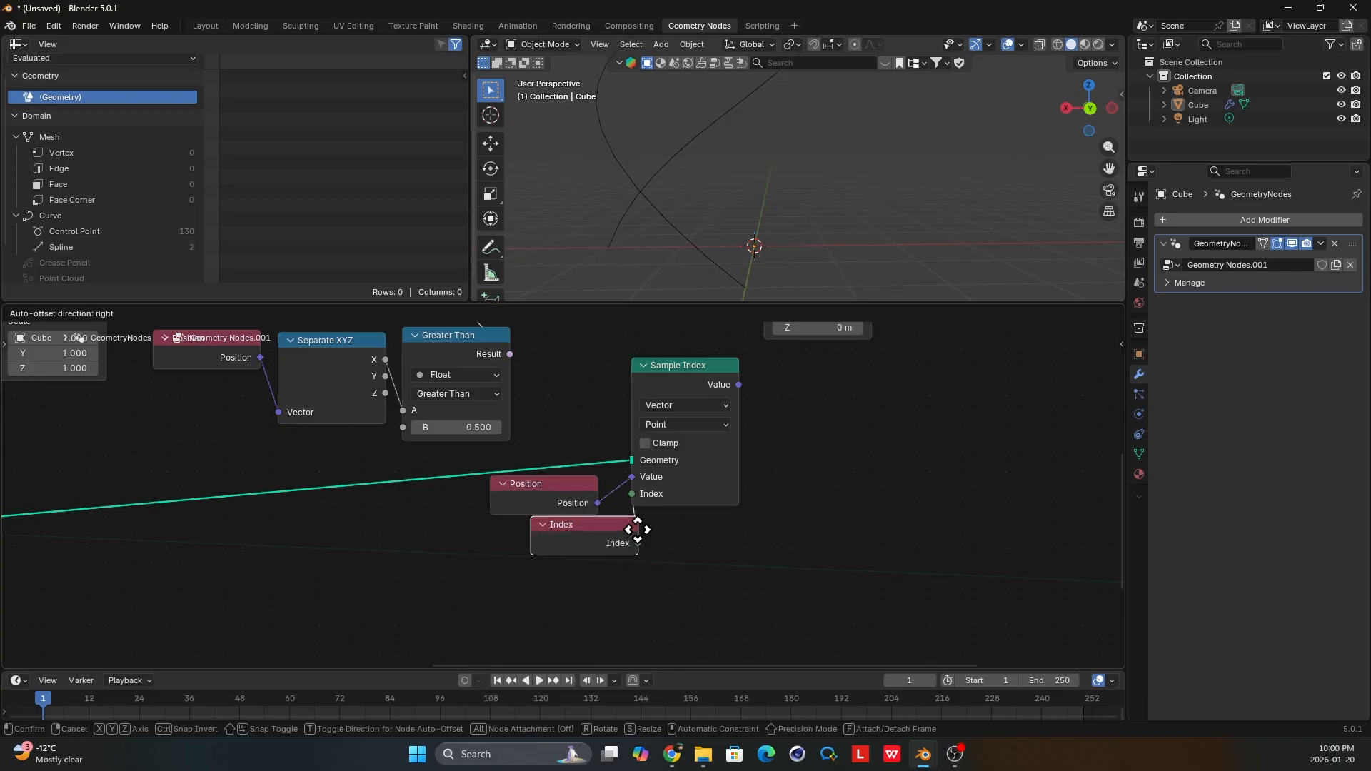
pyautogui.click(735, 529)
pyautogui.scroll(-2, 667, 457)
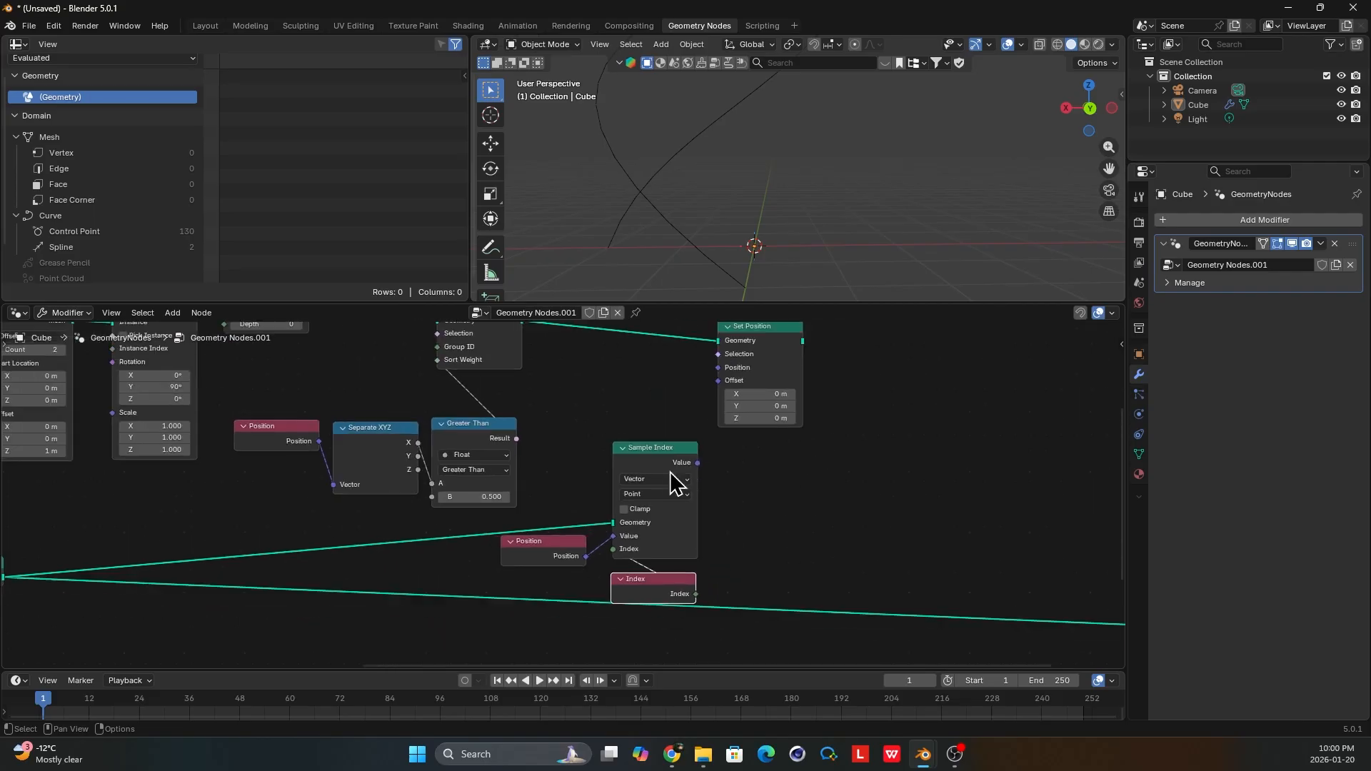
# Tidy the layout by moving Set Position farther away and aligning the Index node directly under Sample Index.
pyautogui.moveTo(670, 471); pyautogui.dragTo(711, 456, button='middle')
pyautogui.click(686, 443)
pyautogui.scroll(-2, 564, 482)
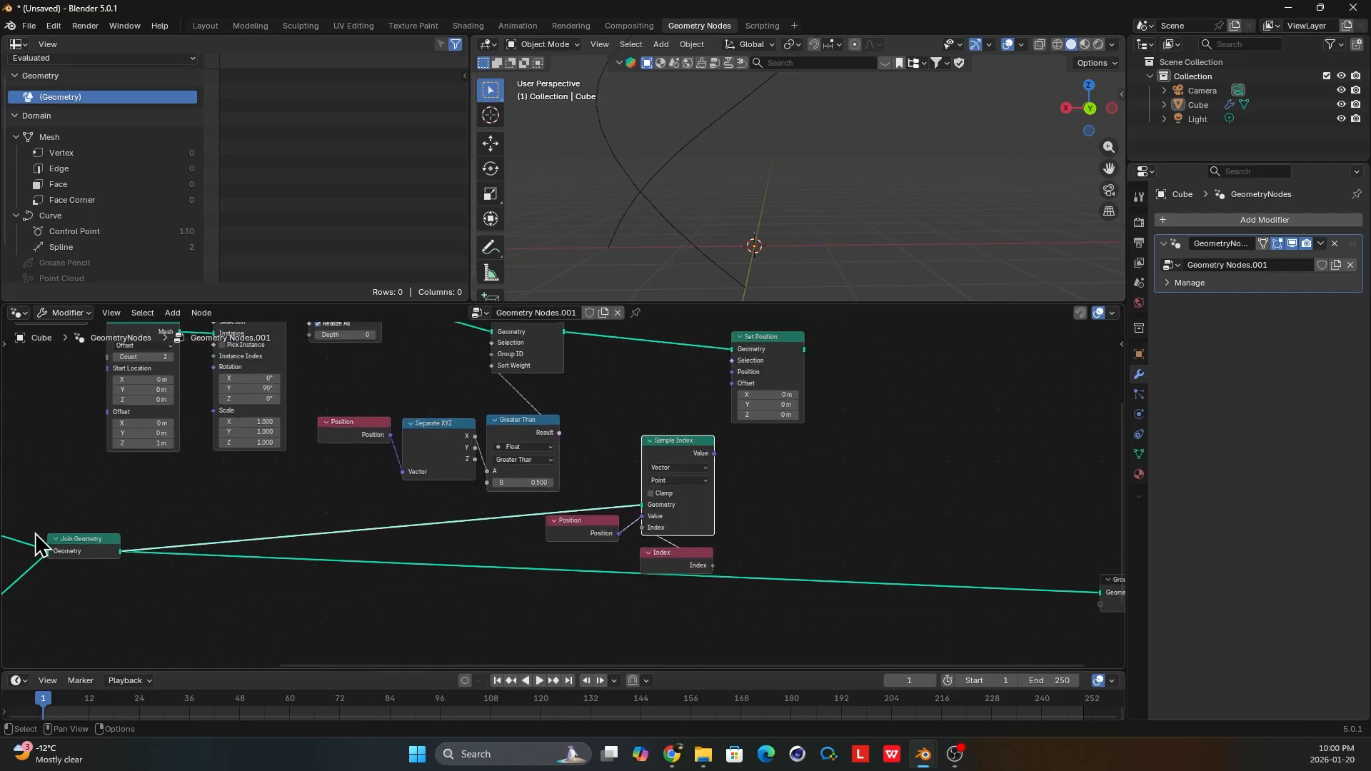
pyautogui.moveTo(40, 546); pyautogui.dragTo(418, 525, button='middle')
pyautogui.moveTo(639, 517); pyautogui.dragTo(431, 517, button='middle')
pyautogui.scroll(1, 688, 488)
pyautogui.moveTo(594, 484); pyautogui.dragTo(308, 517, button='middle')
pyautogui.scroll(2, 604, 542)
pyautogui.moveTo(602, 536); pyautogui.dragTo(595, 551, button='middle')
pyautogui.moveTo(675, 373); pyautogui.dragTo(744, 364)
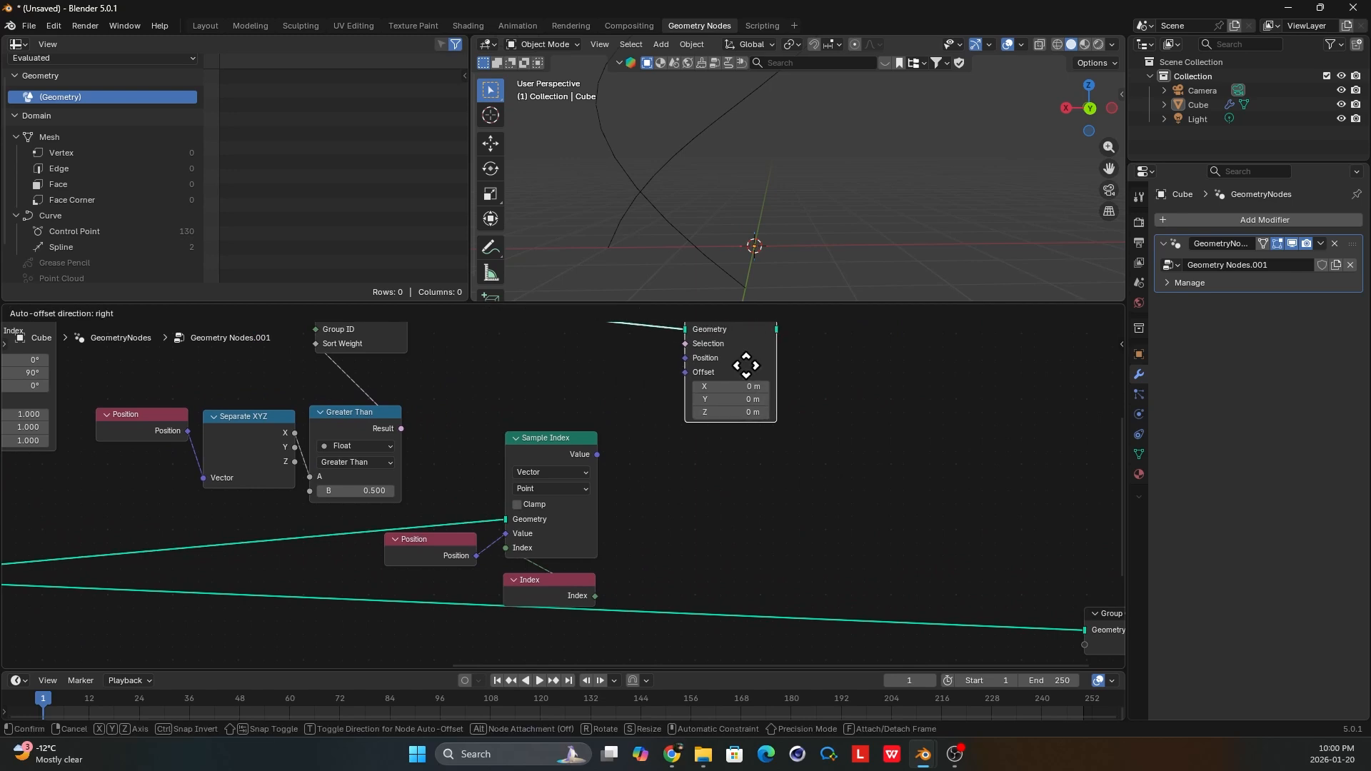
pyautogui.scroll(1, 579, 522)
pyautogui.moveTo(549, 599); pyautogui.dragTo(548, 587)
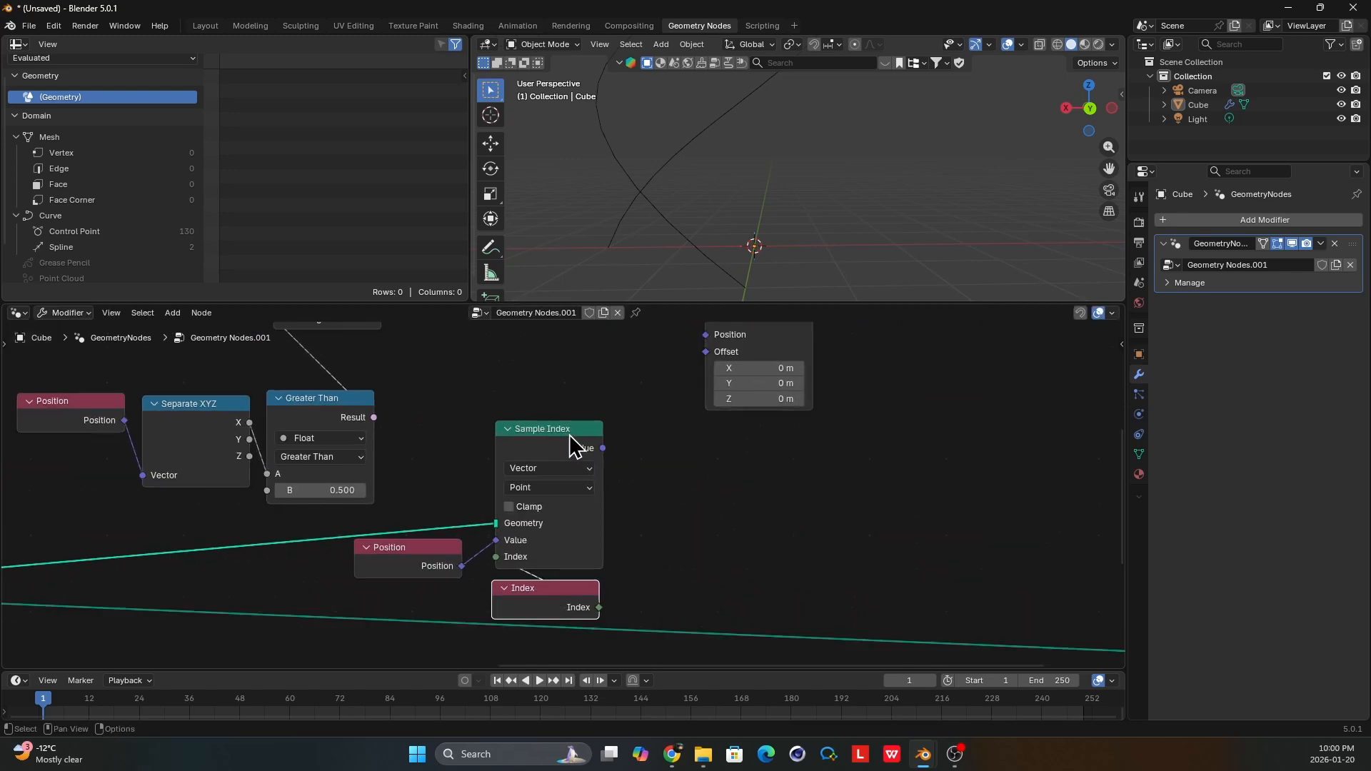
pyautogui.moveTo(554, 435); pyautogui.dragTo(550, 435)
pyautogui.click(536, 606)
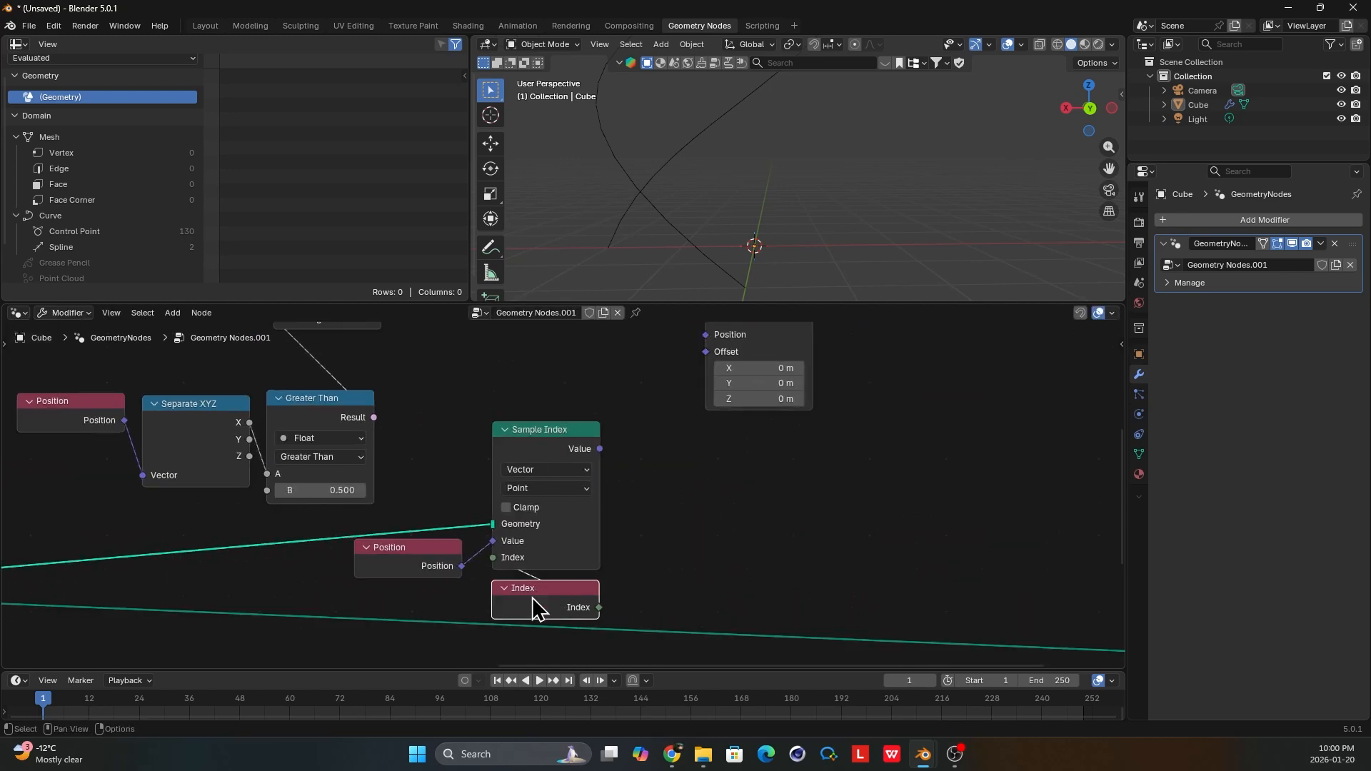
pyautogui.moveTo(603, 487)
pyautogui.mouseDown(button='middle')
pyautogui.moveTo(572, 538)
pyautogui.moveTo(585, 477)
pyautogui.mouseUp(button='middle')
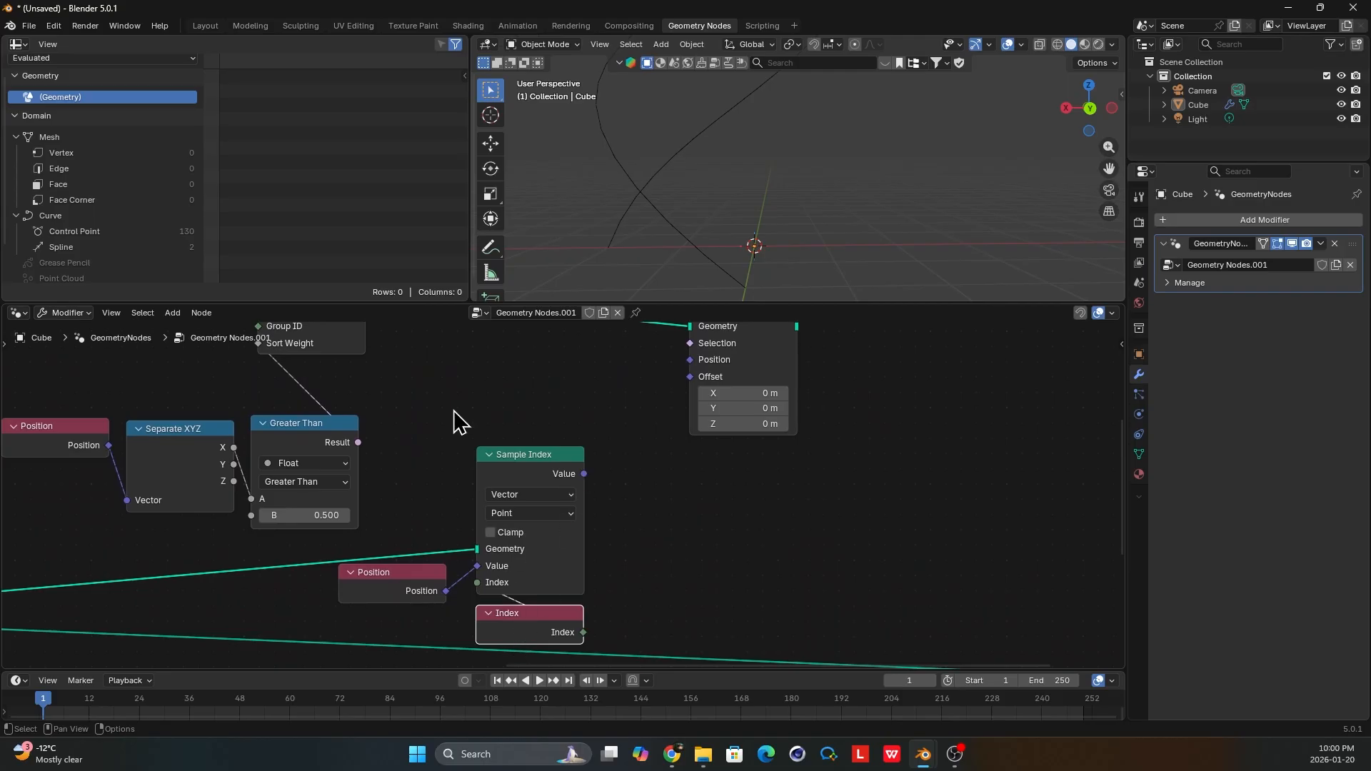
# Connect the Sample Index Value to the Position input of Set Position and preview the Set Position output in a Viewer.
pyautogui.moveTo(453, 411); pyautogui.dragTo(457, 546, button='middle')
pyautogui.click(309, 413)
pyautogui.click(314, 394)
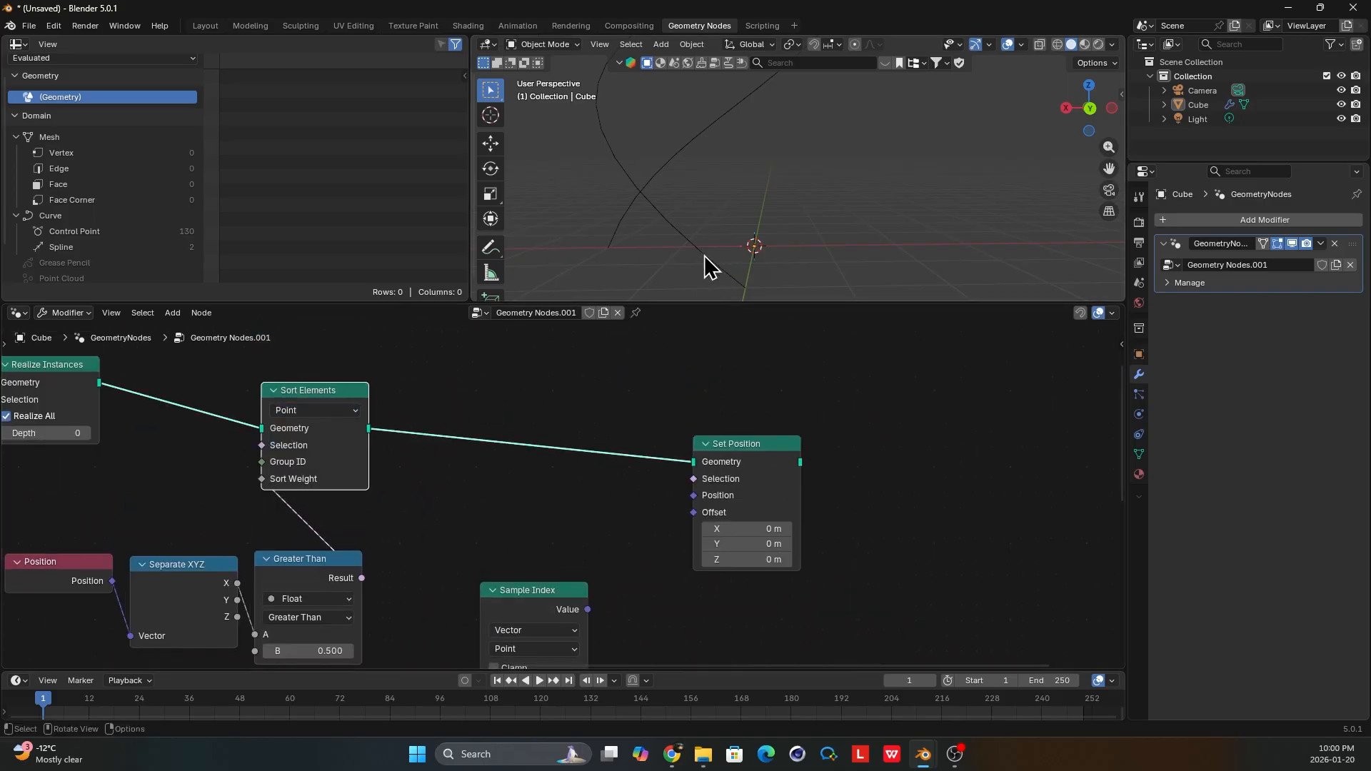
pyautogui.moveTo(308, 469); pyautogui.dragTo(319, 403, button='middle')
pyautogui.click(528, 529)
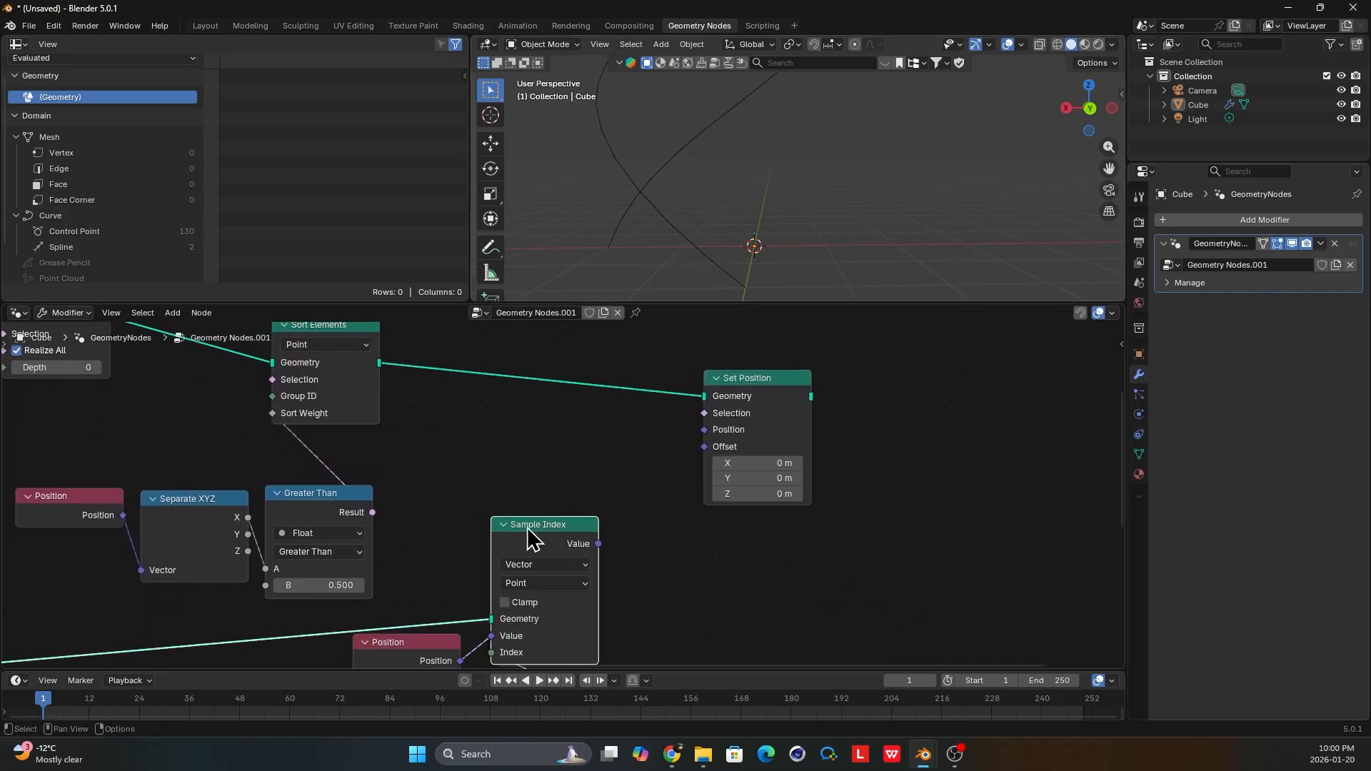
pyautogui.moveTo(525, 526); pyautogui.dragTo(506, 496, button='middle')
pyautogui.moveTo(580, 520); pyautogui.dragTo(572, 530, button='middle')
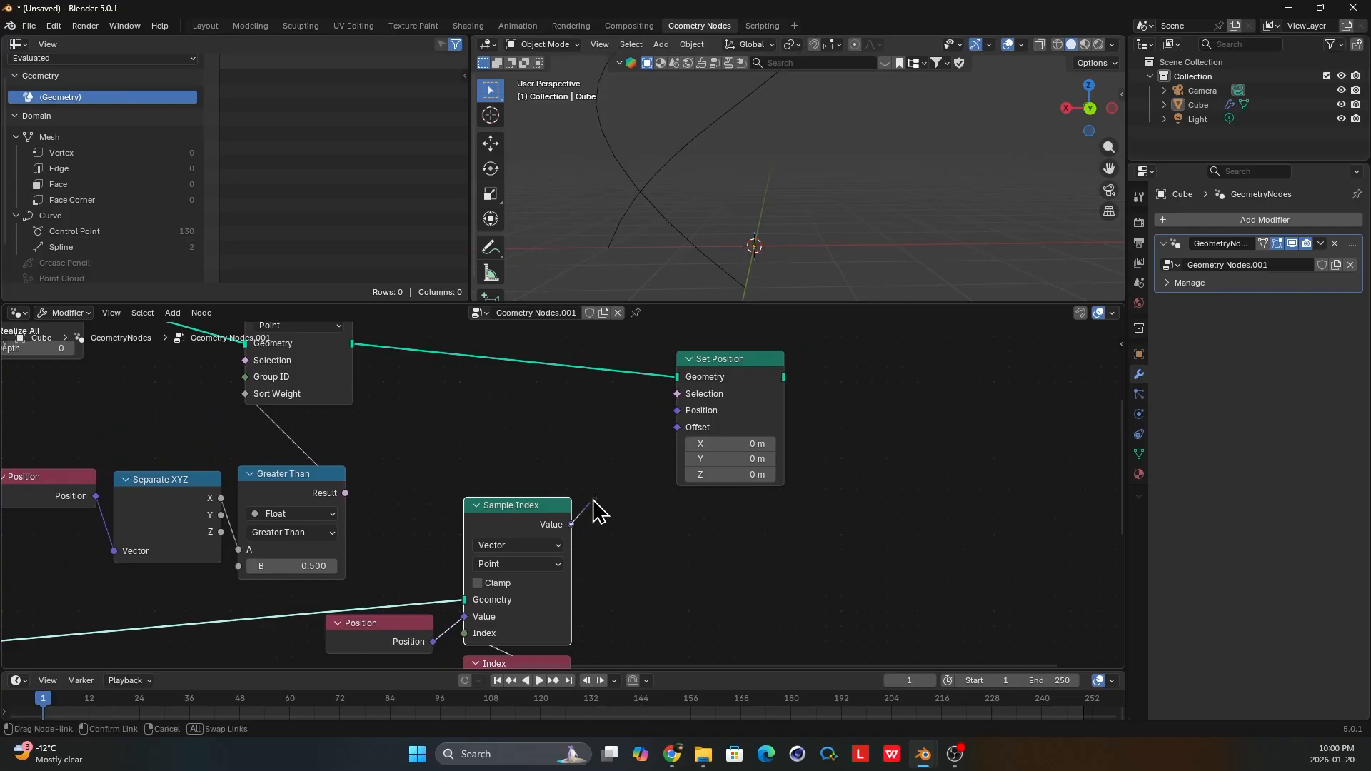
pyautogui.keyDown('ctrl'); pyautogui.keyDown('shift'); pyautogui.click(759, 395); pyautogui.keyUp('shift'); pyautogui.keyUp('ctrl')
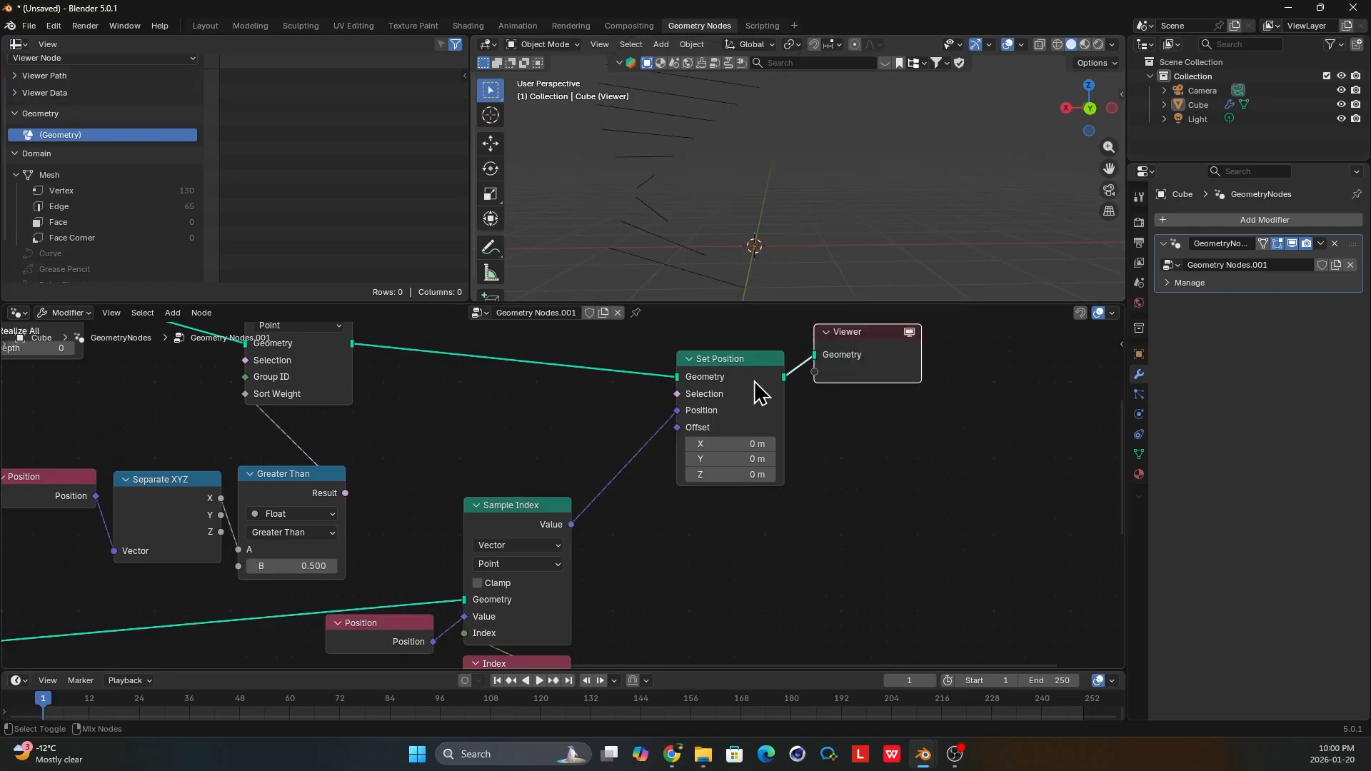
pyautogui.moveTo(728, 233); pyautogui.dragTo(810, 194, button='middle')
pyautogui.scroll(-5, 633, 493)
# Insert a Join Geometry node before Group Output, merge the Set Position rungs with the spirals, and preview the joined result in the Viewer.
pyautogui.moveTo(818, 337); pyautogui.dragTo(897, 477)
pyautogui.hotkey('shift', 'a')
pyautogui.write('join')
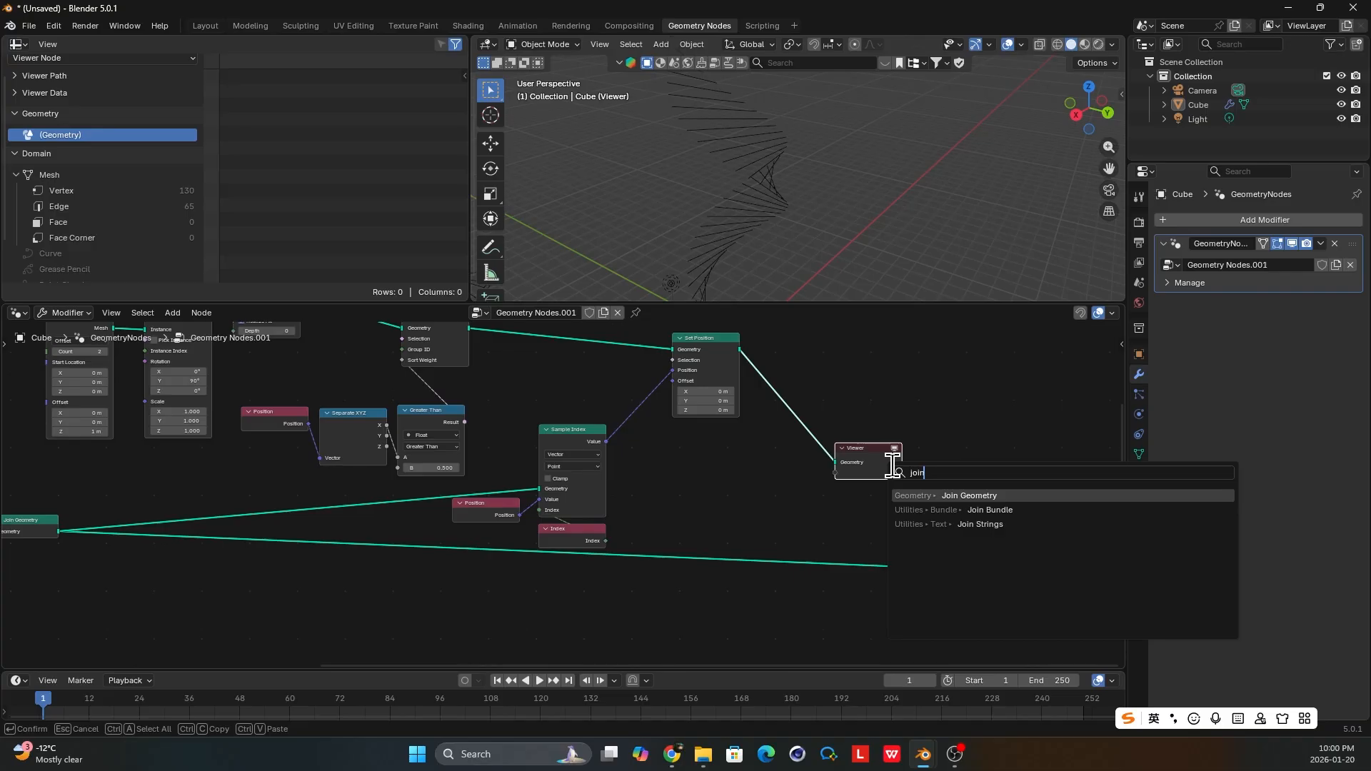
pyautogui.press('Return')
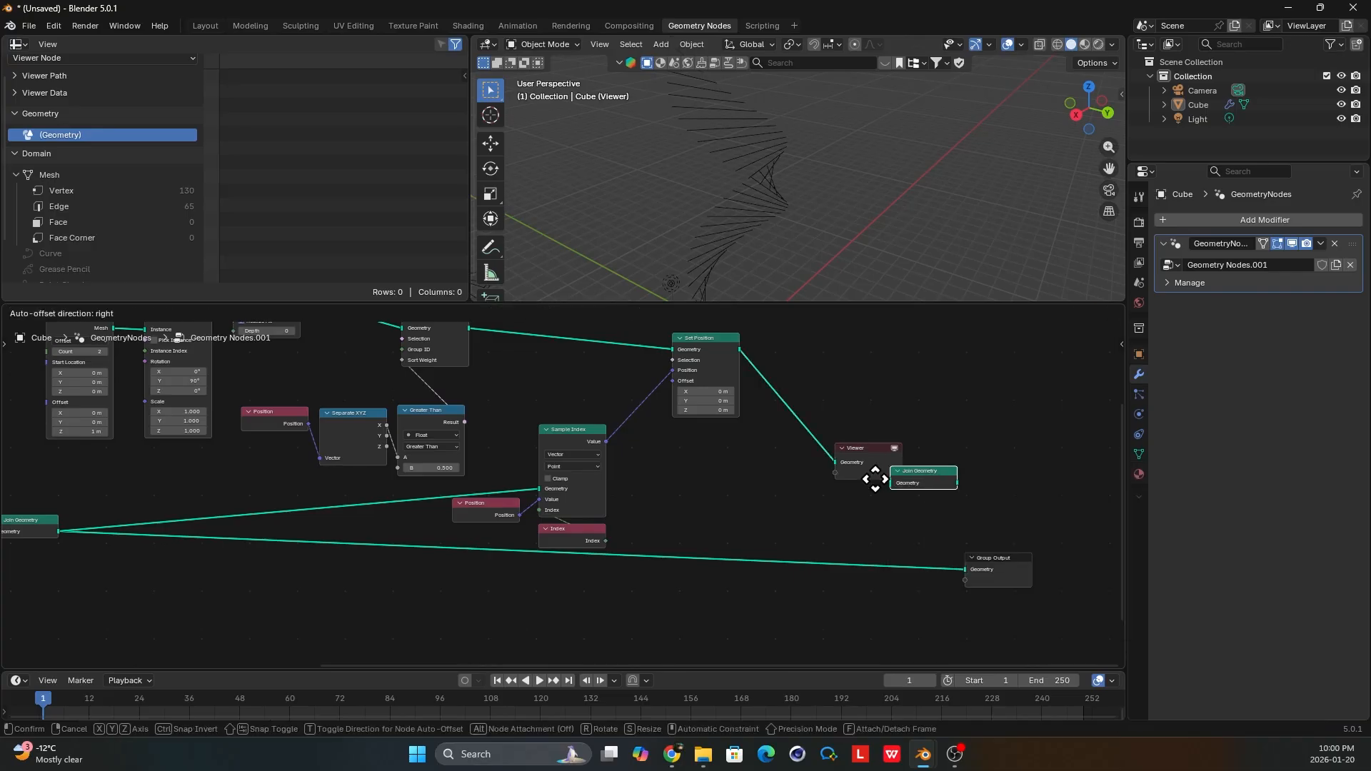
pyautogui.click(783, 554)
pyautogui.moveTo(740, 349); pyautogui.dragTo(799, 568)
pyautogui.keyDown('ctrl'); pyautogui.keyDown('shift'); pyautogui.click(843, 557); pyautogui.keyUp('shift'); pyautogui.keyUp('ctrl')
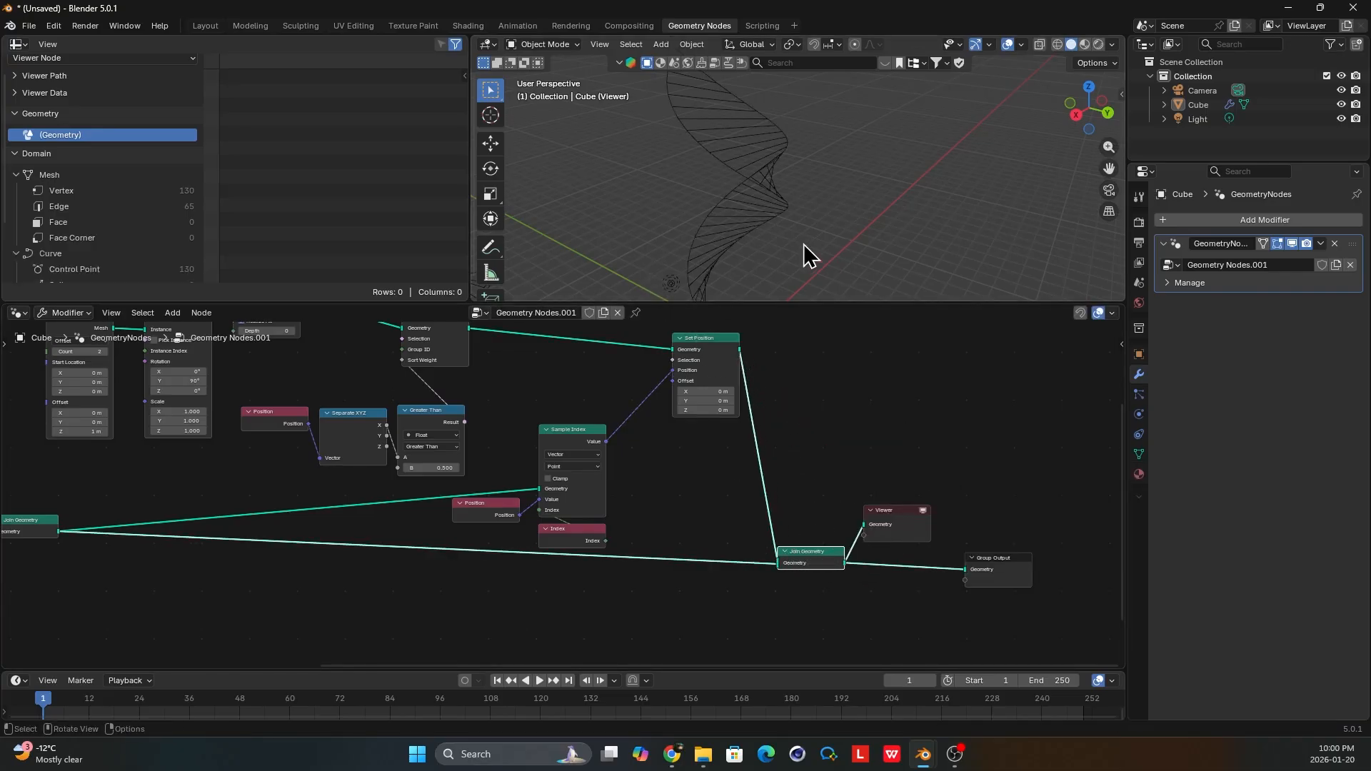
pyautogui.scroll(-4, 755, 178)
pyautogui.moveTo(756, 178); pyautogui.dragTo(697, 152, button='middle')
pyautogui.keyDown('shift'); pyautogui.moveTo(801, 161); pyautogui.dragTo(692, 204, button='middle'); pyautogui.keyUp('shift')
pyautogui.scroll(-3, 815, 173)
# Move Group Input away from the Spiral node and expose the spiral's Resolution and Rotations as group inputs.
pyautogui.scroll(-5, 600, 478)
pyautogui.moveTo(193, 502); pyautogui.dragTo(700, 512, button='middle')
pyautogui.scroll(7, 591, 496)
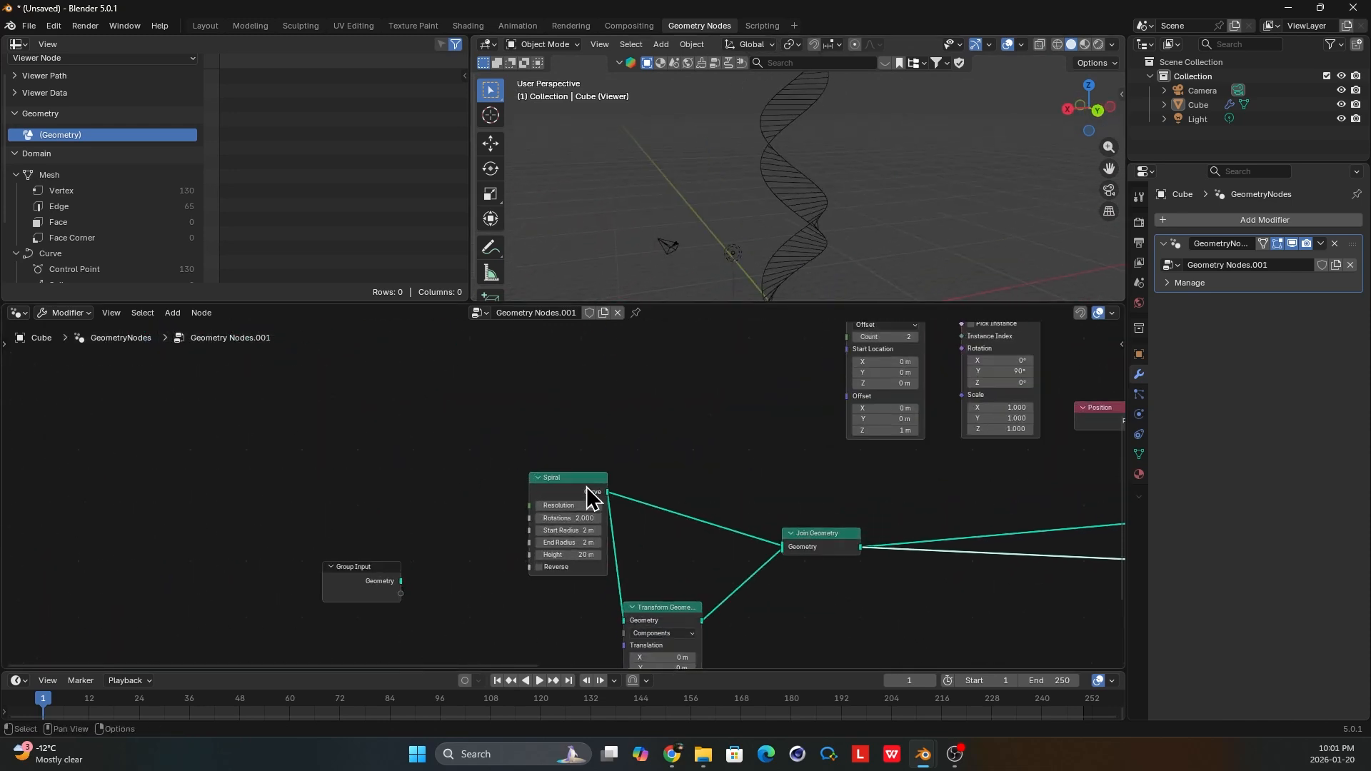
pyautogui.moveTo(586, 489); pyautogui.dragTo(572, 516)
pyautogui.moveTo(342, 561); pyautogui.dragTo(283, 509)
pyautogui.scroll(1, 335, 457)
pyautogui.scroll(1, 400, 542)
pyautogui.click(549, 557)
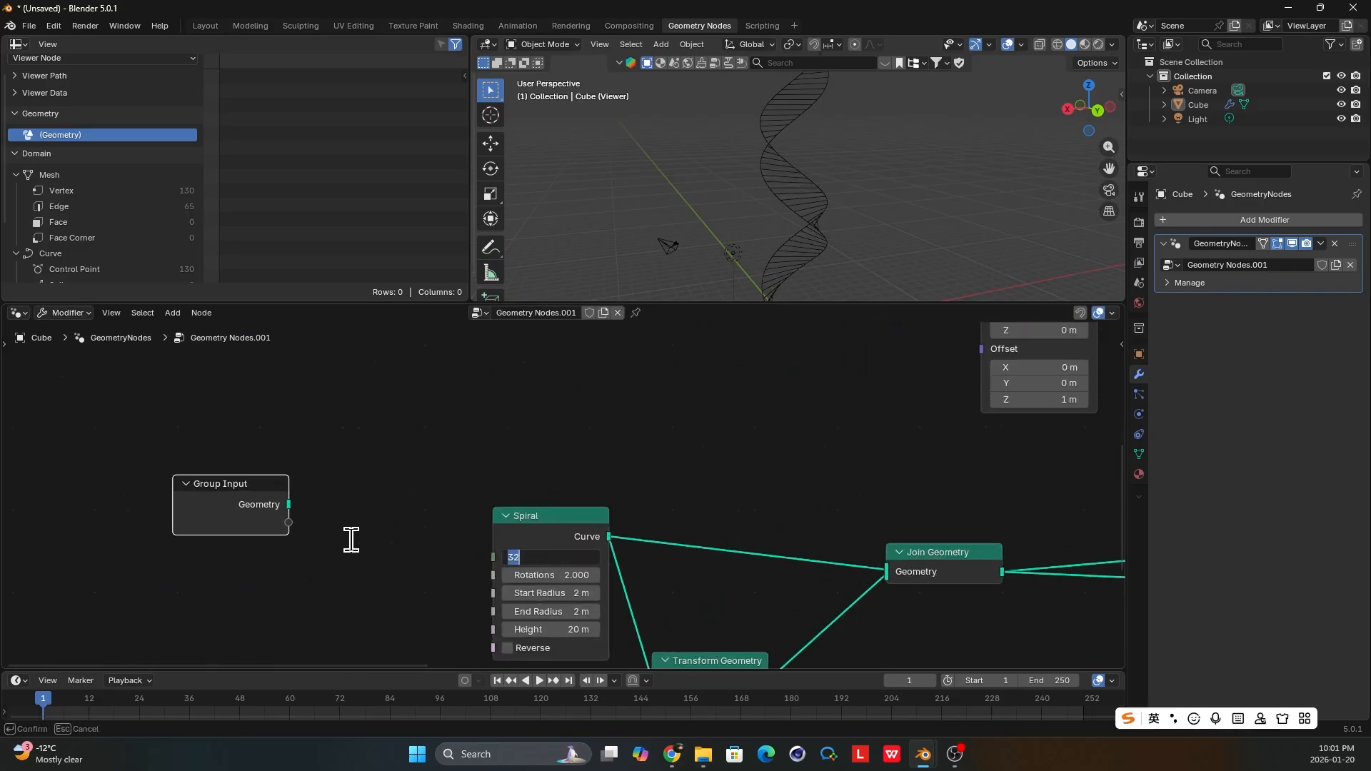
pyautogui.click(352, 540)
pyautogui.moveTo(500, 555); pyautogui.dragTo(495, 557)
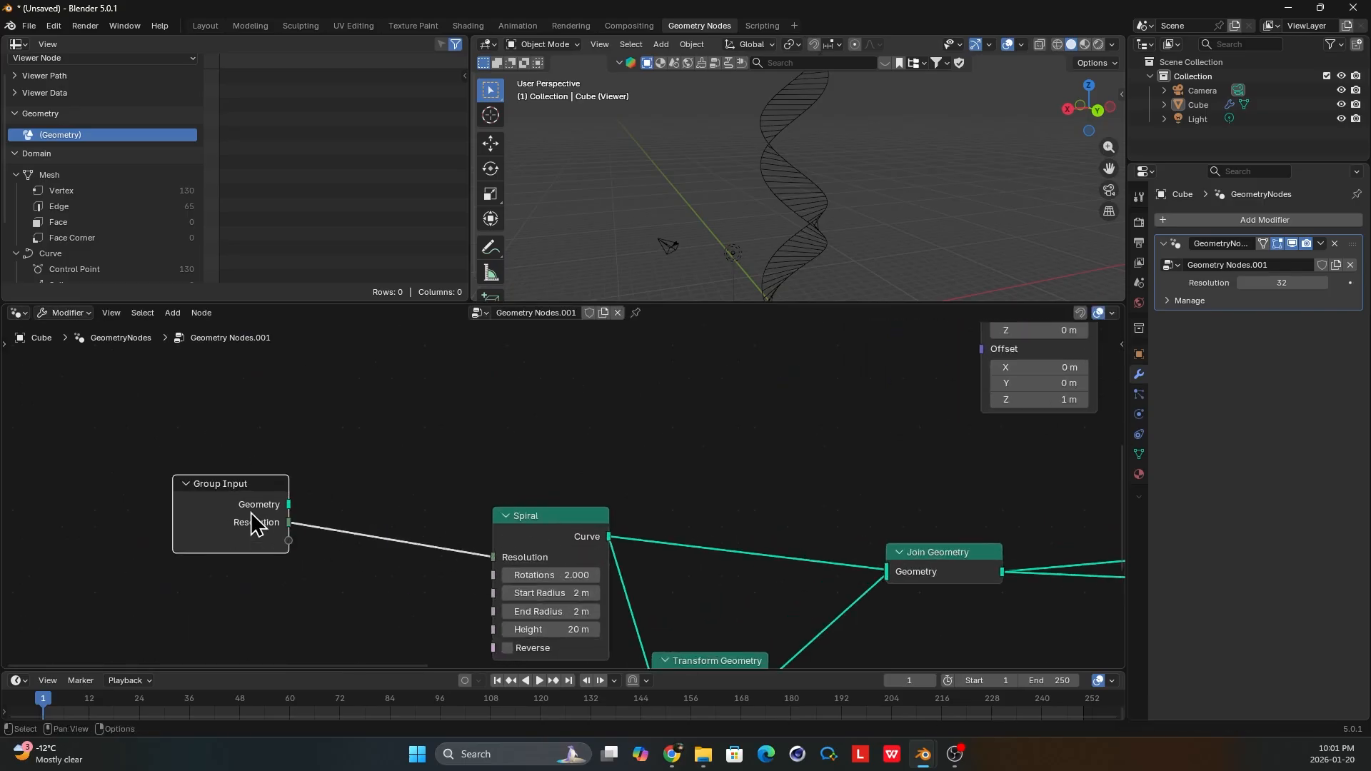
pyautogui.moveTo(289, 540); pyautogui.dragTo(493, 575)
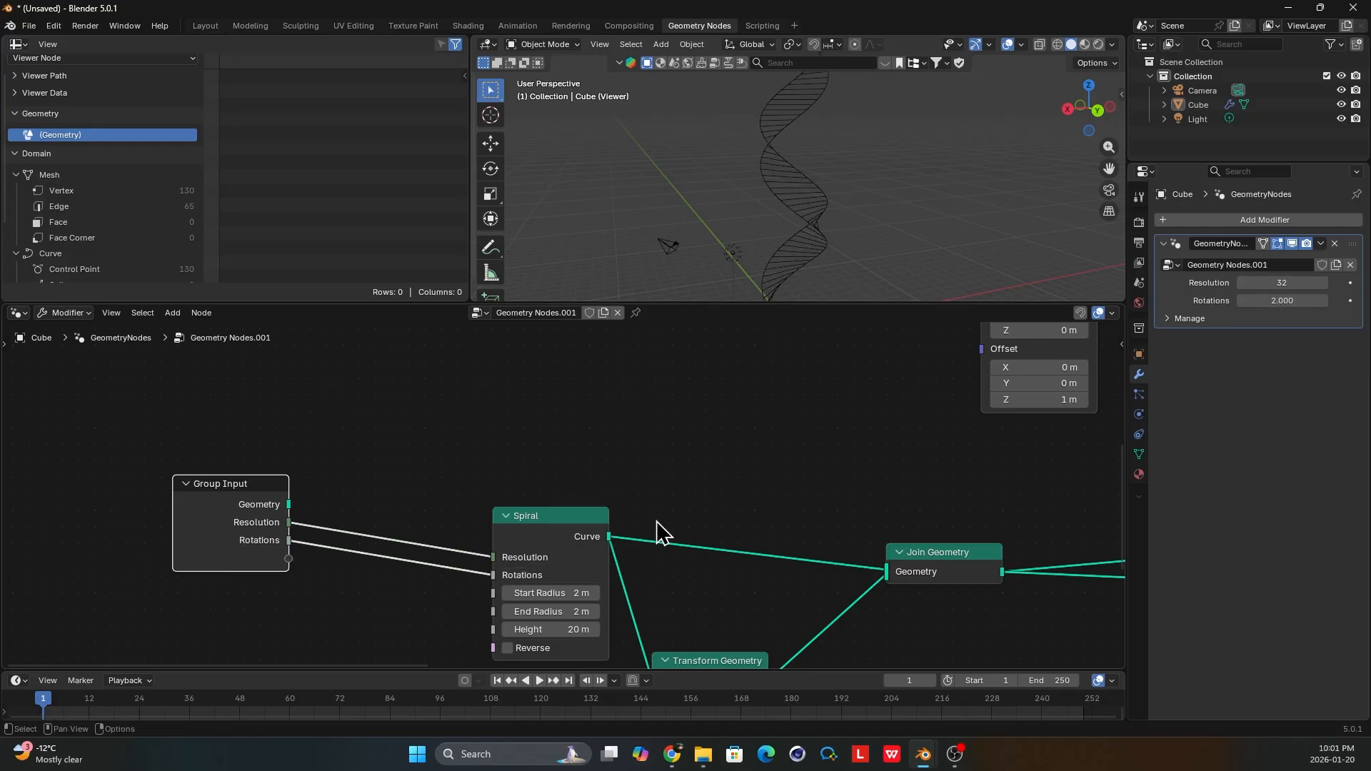
# Compare the spiral's Resolution and Rotations group inputs with the Count of the Mesh Line feeding Instance on Points.
pyautogui.scroll(-2, 678, 500)
pyautogui.moveTo(830, 444); pyautogui.dragTo(823, 489, button='middle')
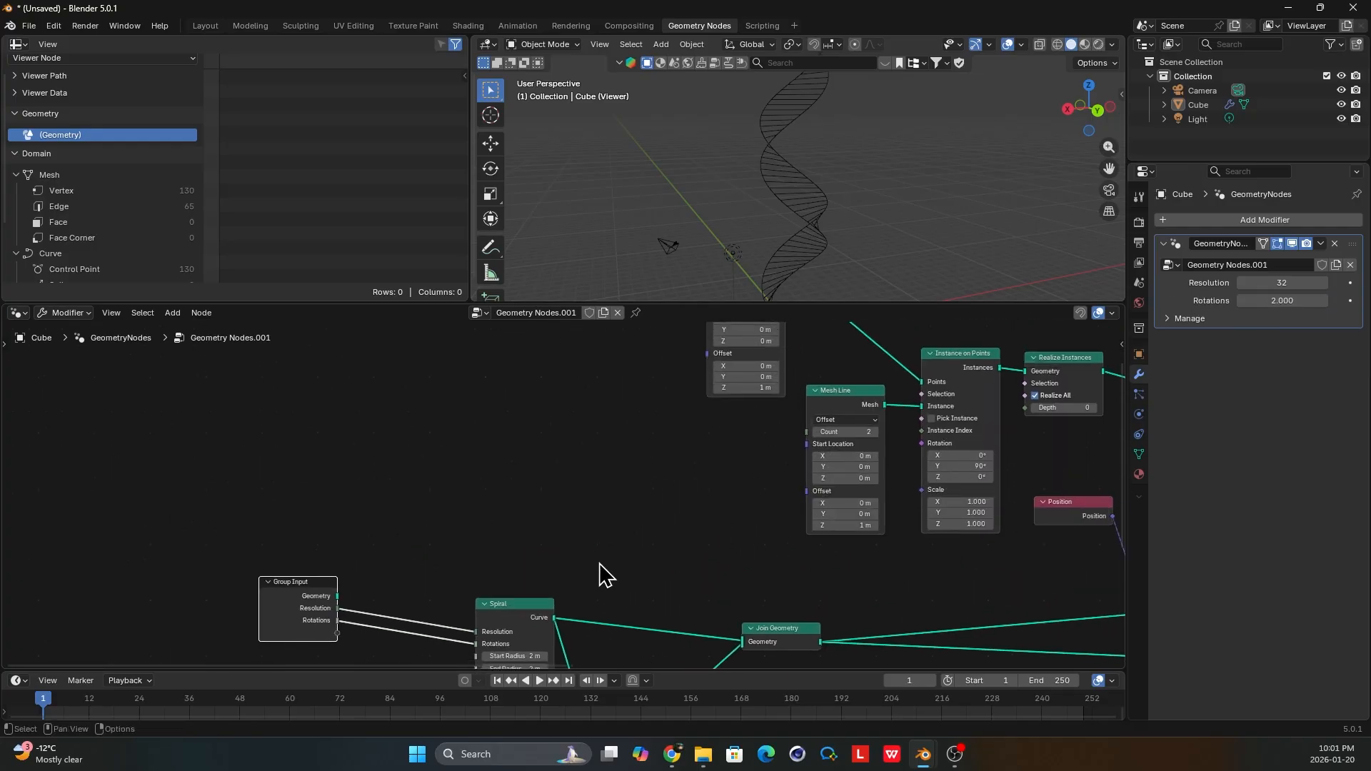
pyautogui.scroll(1, 599, 561)
pyautogui.scroll(-1, 599, 525)
pyautogui.moveTo(532, 604); pyautogui.dragTo(541, 396, button='middle')
pyautogui.scroll(1, 532, 577)
pyautogui.scroll(2, 525, 409)
pyautogui.moveTo(511, 447); pyautogui.dragTo(568, 536, button='middle')
pyautogui.scroll(1, 558, 516)
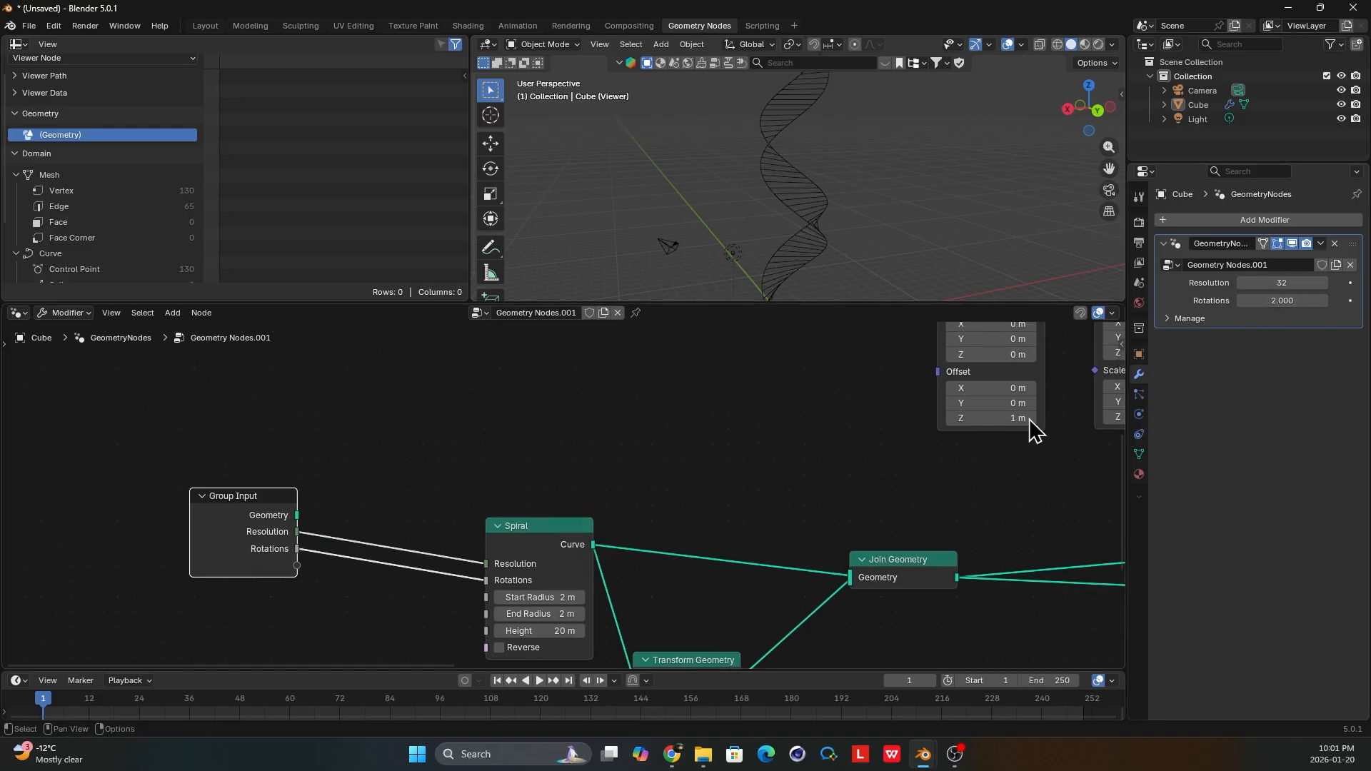
pyautogui.scroll(-3, 681, 437)
pyautogui.moveTo(698, 467); pyautogui.dragTo(701, 486, button='middle')
pyautogui.moveTo(1239, 280); pyautogui.dragTo(1283, 281)
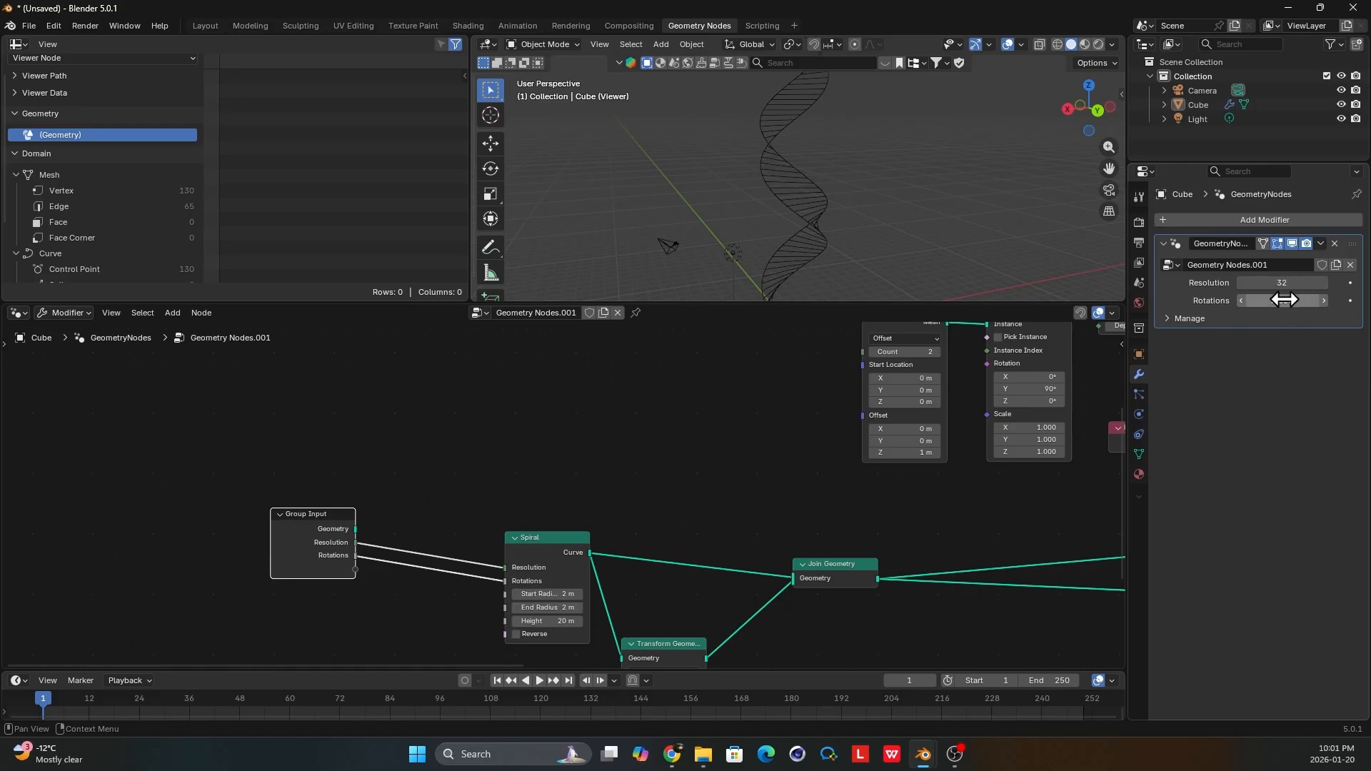
pyautogui.moveTo(468, 404); pyautogui.dragTo(477, 432, button='middle')
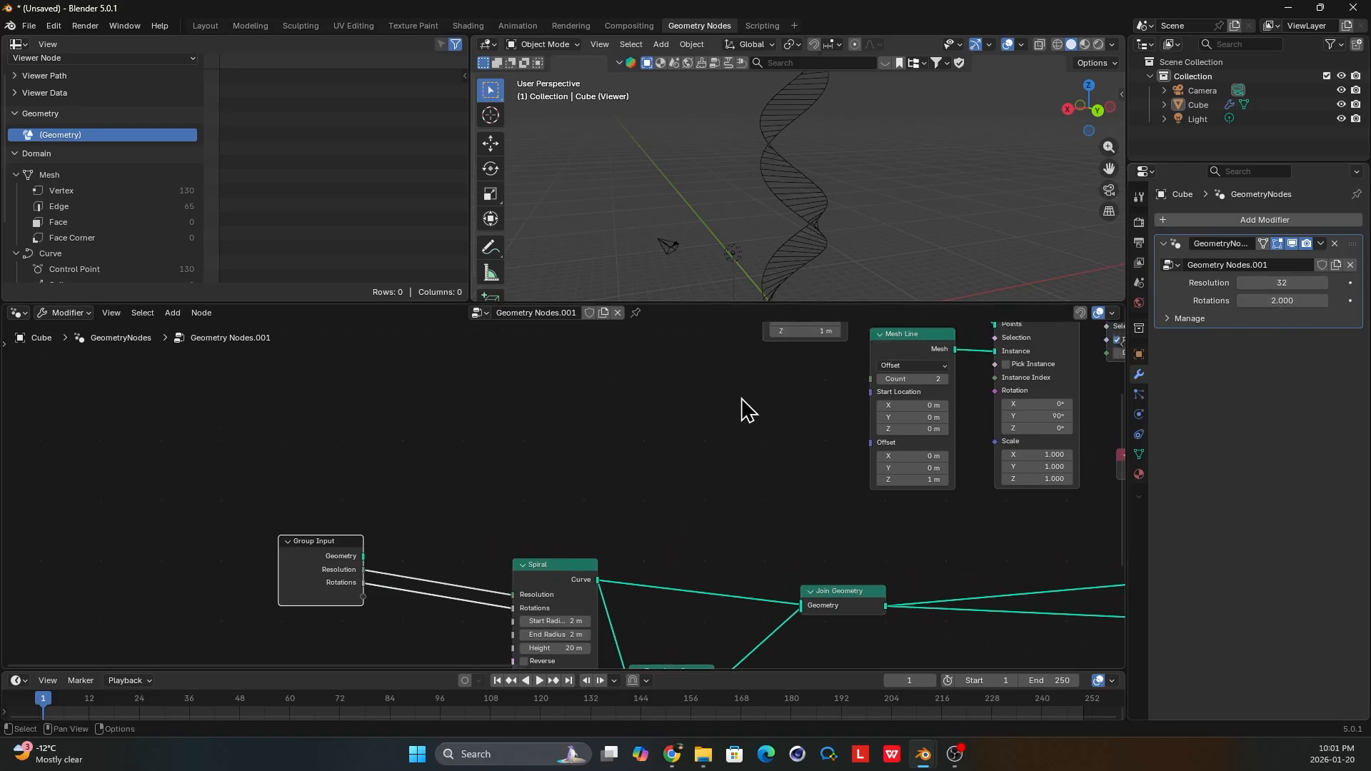
pyautogui.scroll(1, 660, 464)
pyautogui.moveTo(419, 522); pyautogui.dragTo(389, 533, button='middle')
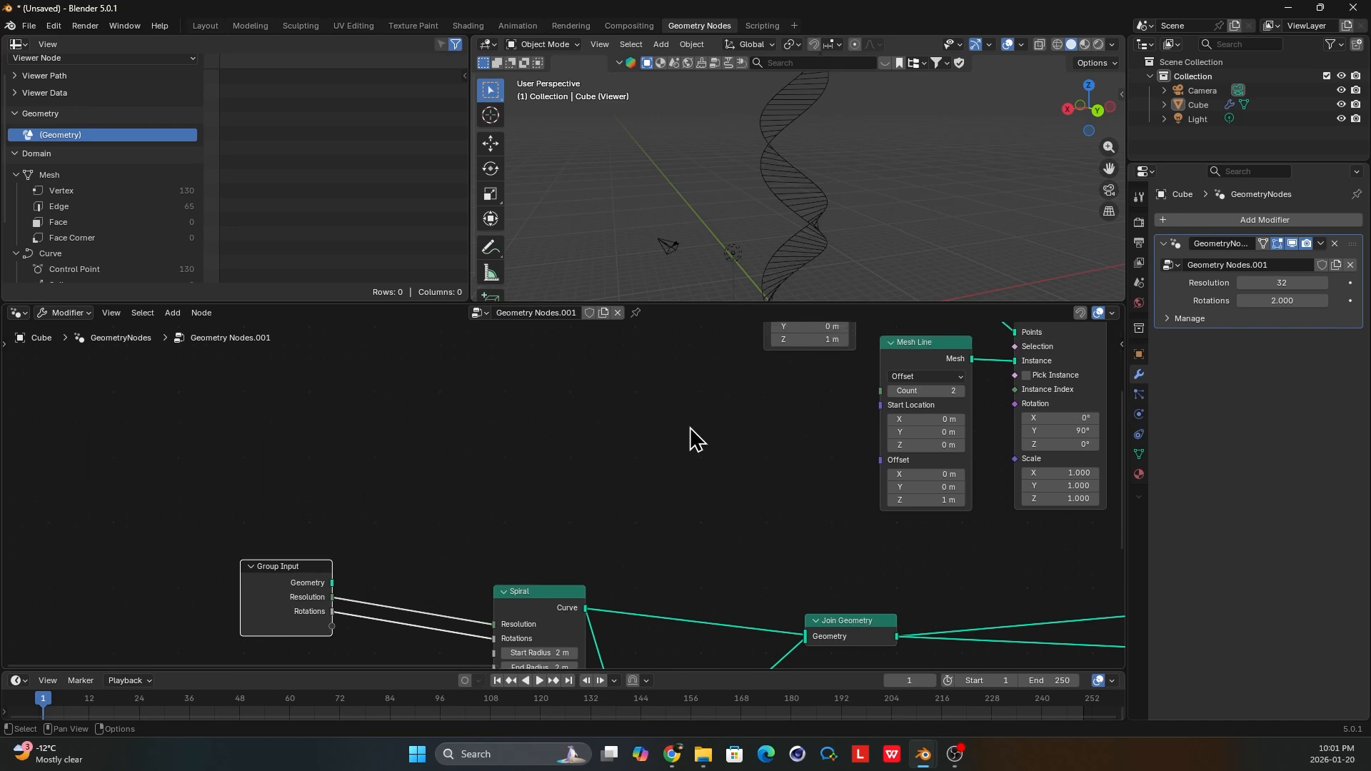
pyautogui.moveTo(689, 428); pyautogui.dragTo(628, 521, button='middle')
pyautogui.scroll(-2, 618, 525)
pyautogui.moveTo(731, 354); pyautogui.dragTo(729, 392, button='middle')
pyautogui.scroll(2, 717, 399)
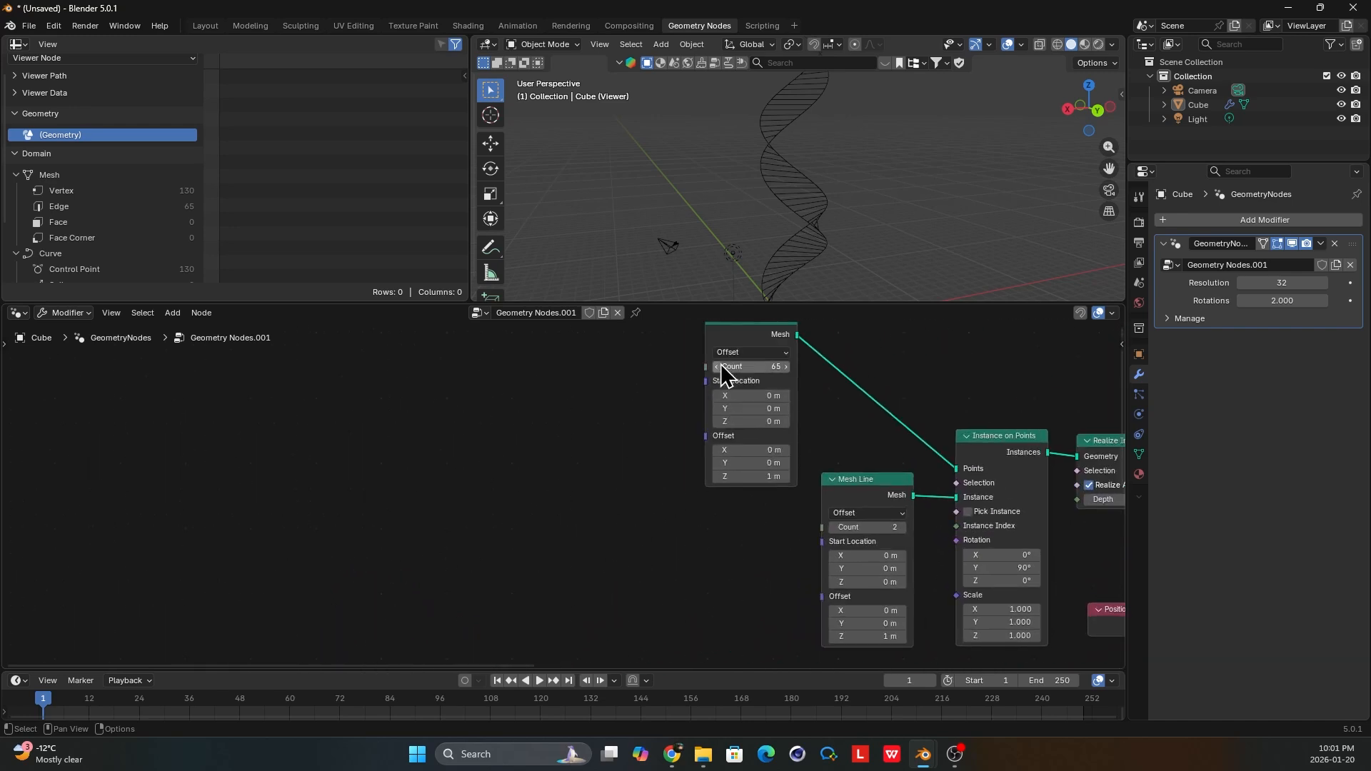
pyautogui.moveTo(546, 613); pyautogui.dragTo(587, 505, button='middle')
pyautogui.scroll(-2, 584, 504)
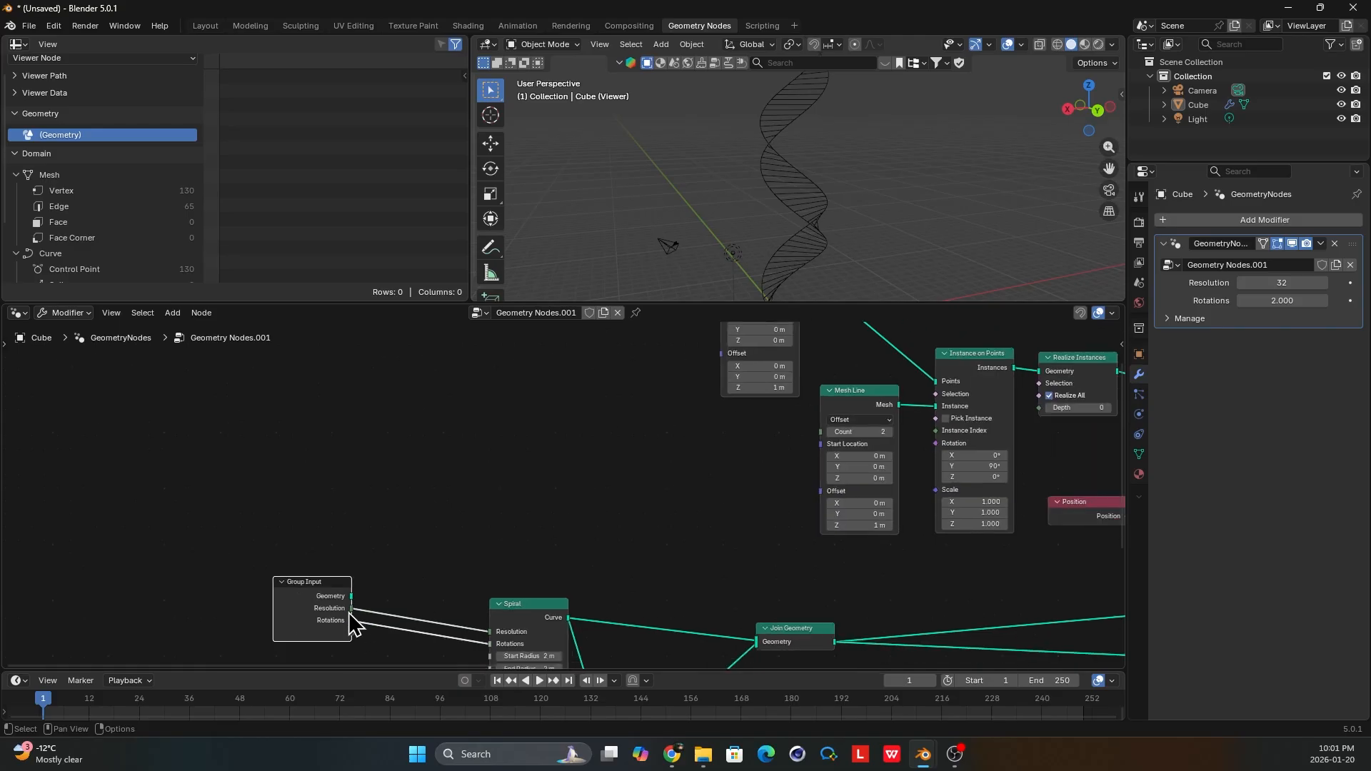
# Add a Math node set to Multiply that multiplies the group's Resolution input by its Rotations input.
pyautogui.moveTo(497, 487); pyautogui.dragTo(536, 422)
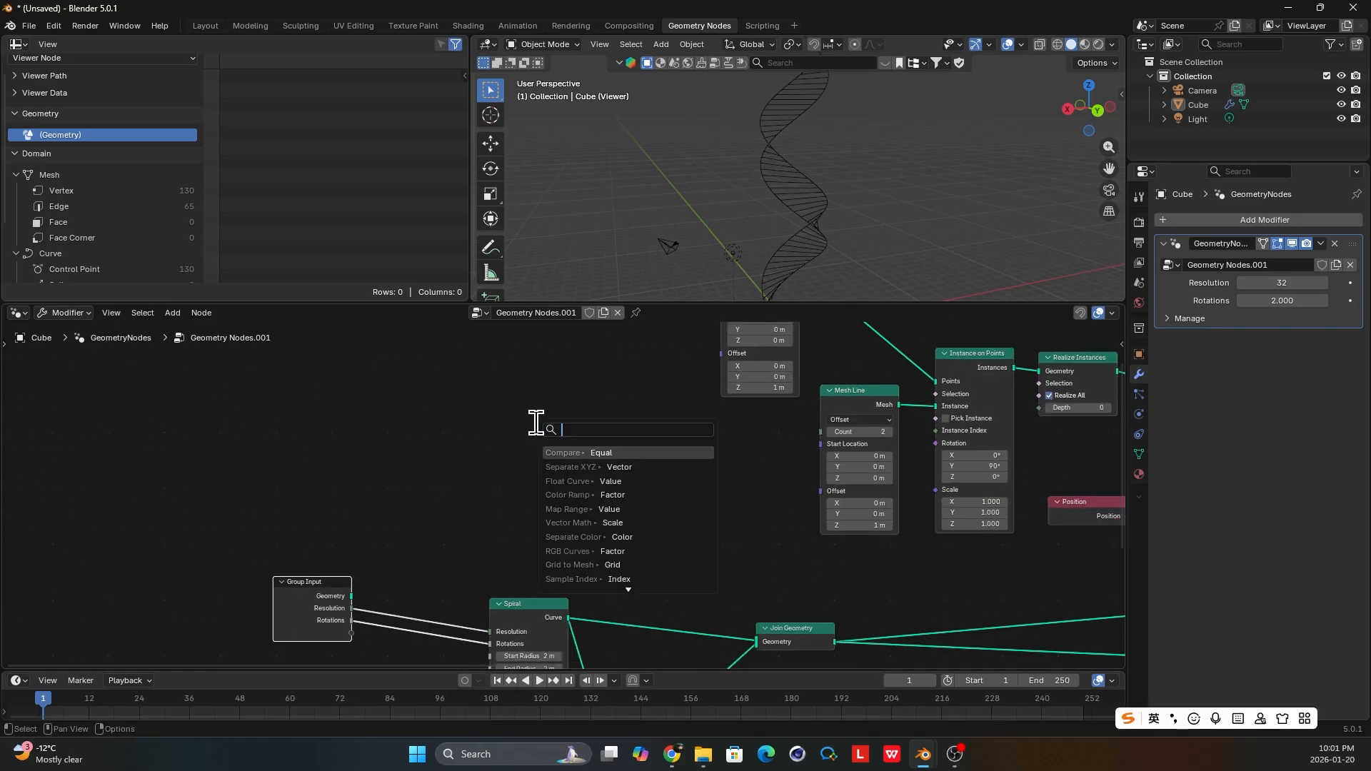
pyautogui.write('math')
pyautogui.press('Return')
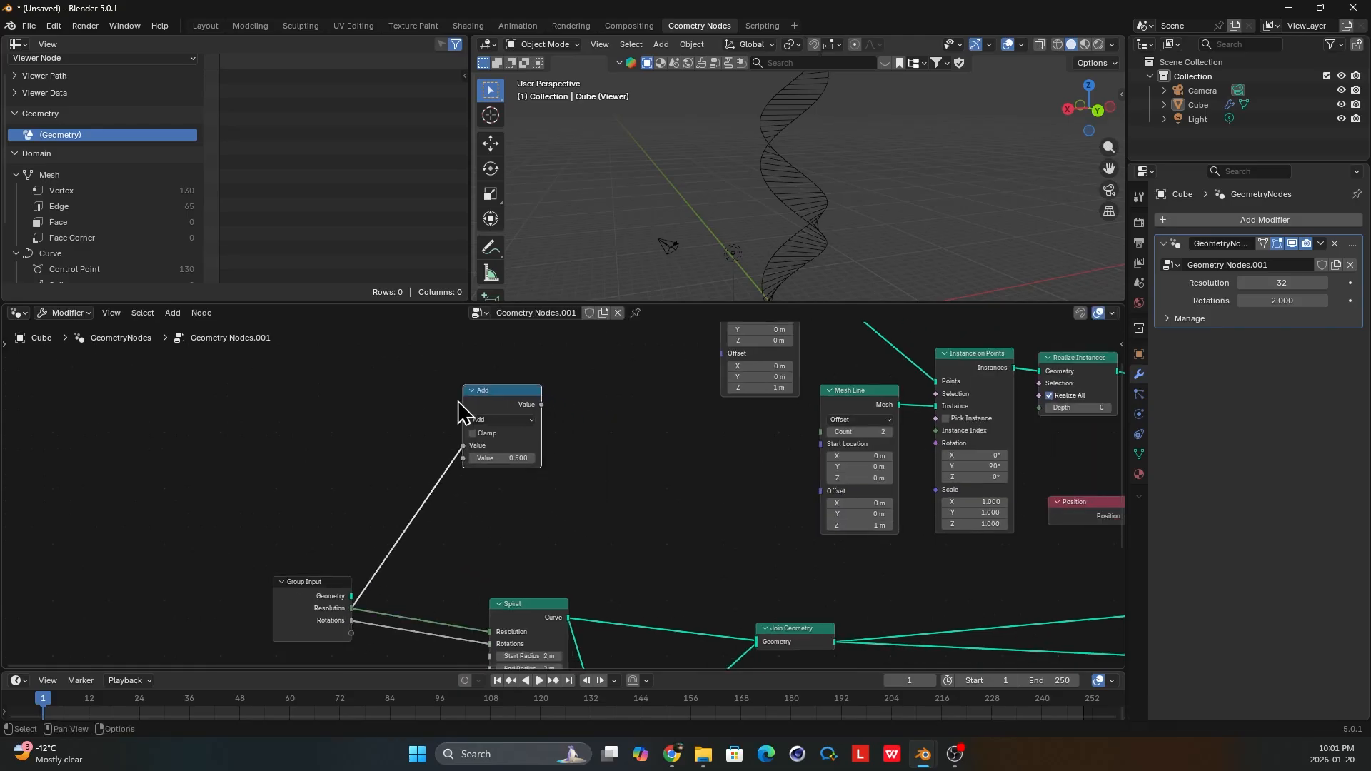
pyautogui.click(497, 420)
pyautogui.click(493, 475)
pyautogui.moveTo(352, 620); pyautogui.dragTo(497, 439)
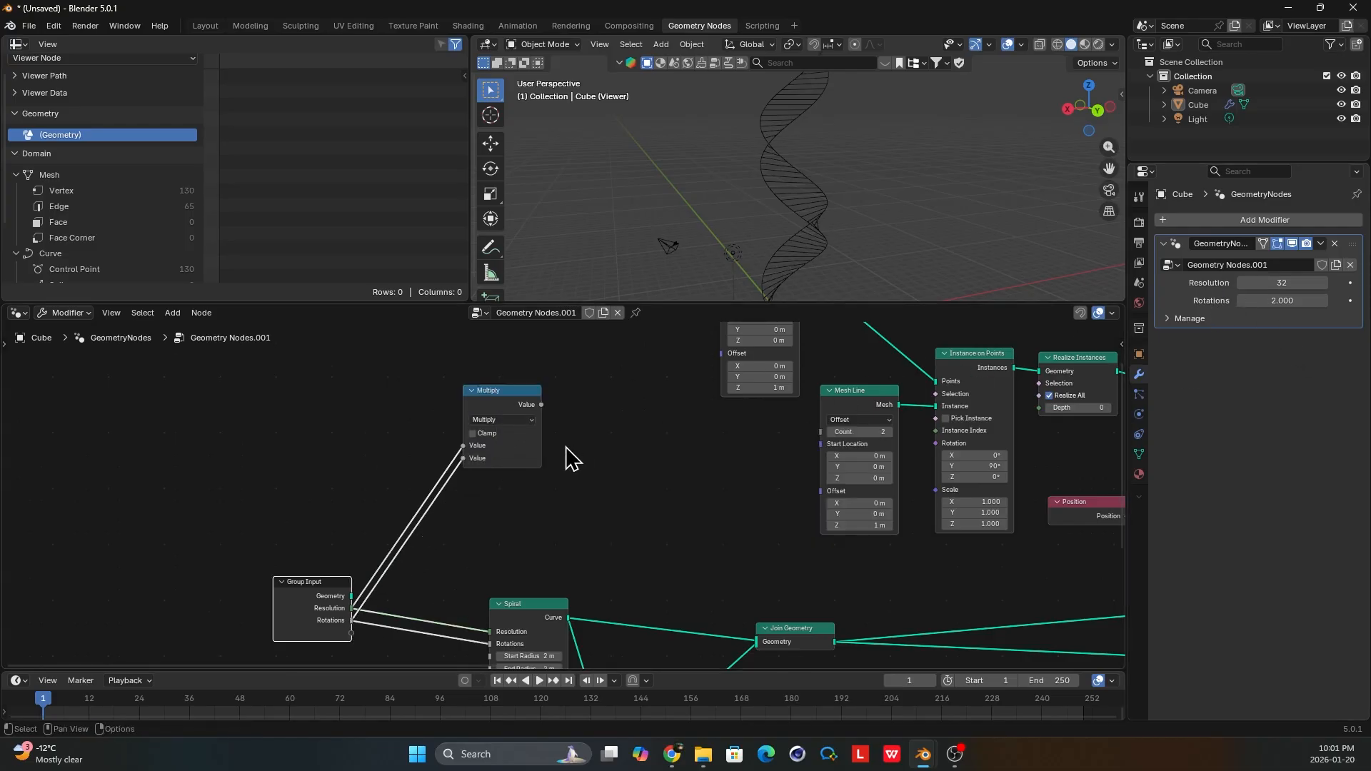
# Duplicate the Multiply node as an Add node with value 1.000 after it and link its result to the upper Mesh Line's Count.
pyautogui.moveTo(565, 447); pyautogui.dragTo(556, 484, button='middle')
pyautogui.moveTo(769, 342); pyautogui.dragTo(758, 373, button='middle')
pyautogui.scroll(1, 710, 370)
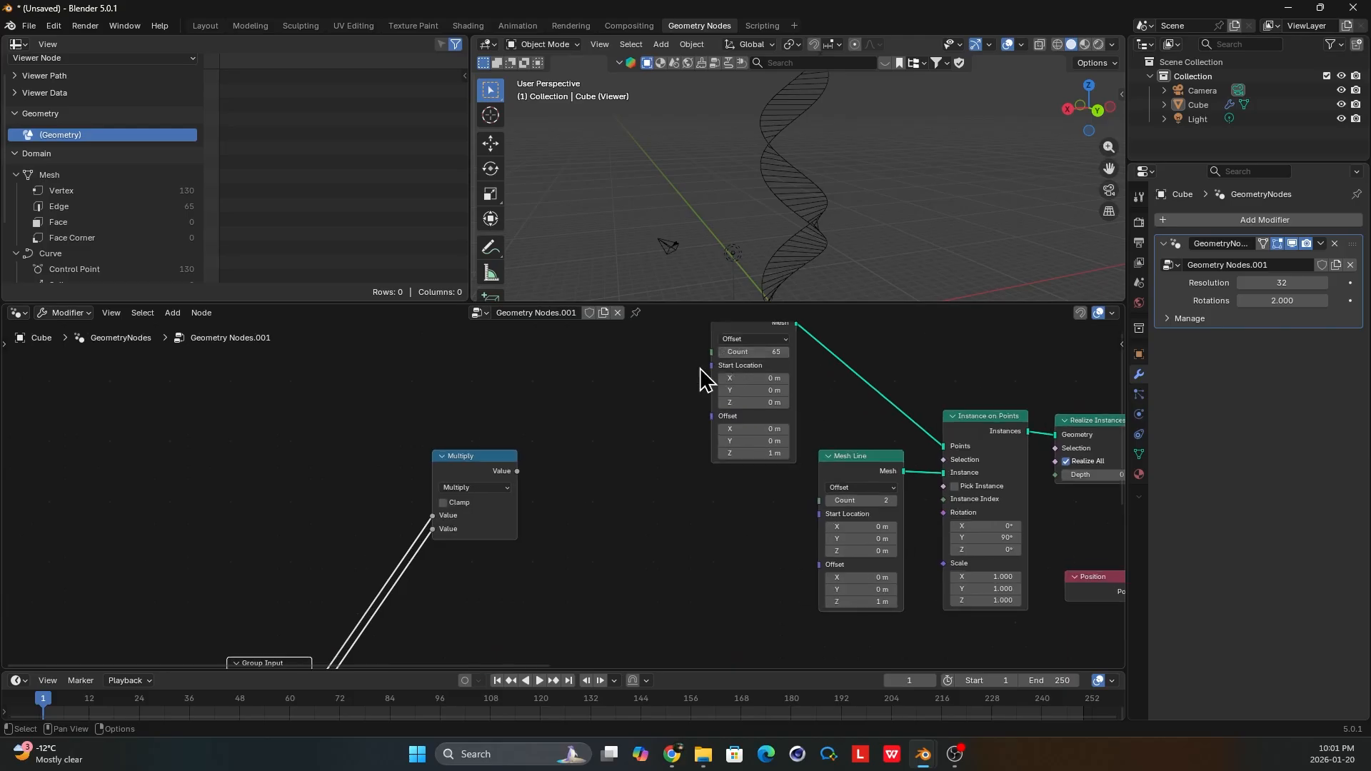
pyautogui.moveTo(462, 472); pyautogui.dragTo(464, 514)
pyautogui.hotkey('shift', 'd')
pyautogui.click(500, 477)
pyautogui.click(508, 485)
pyautogui.click(522, 525)
pyautogui.moveTo(567, 467); pyautogui.dragTo(557, 523, button='middle')
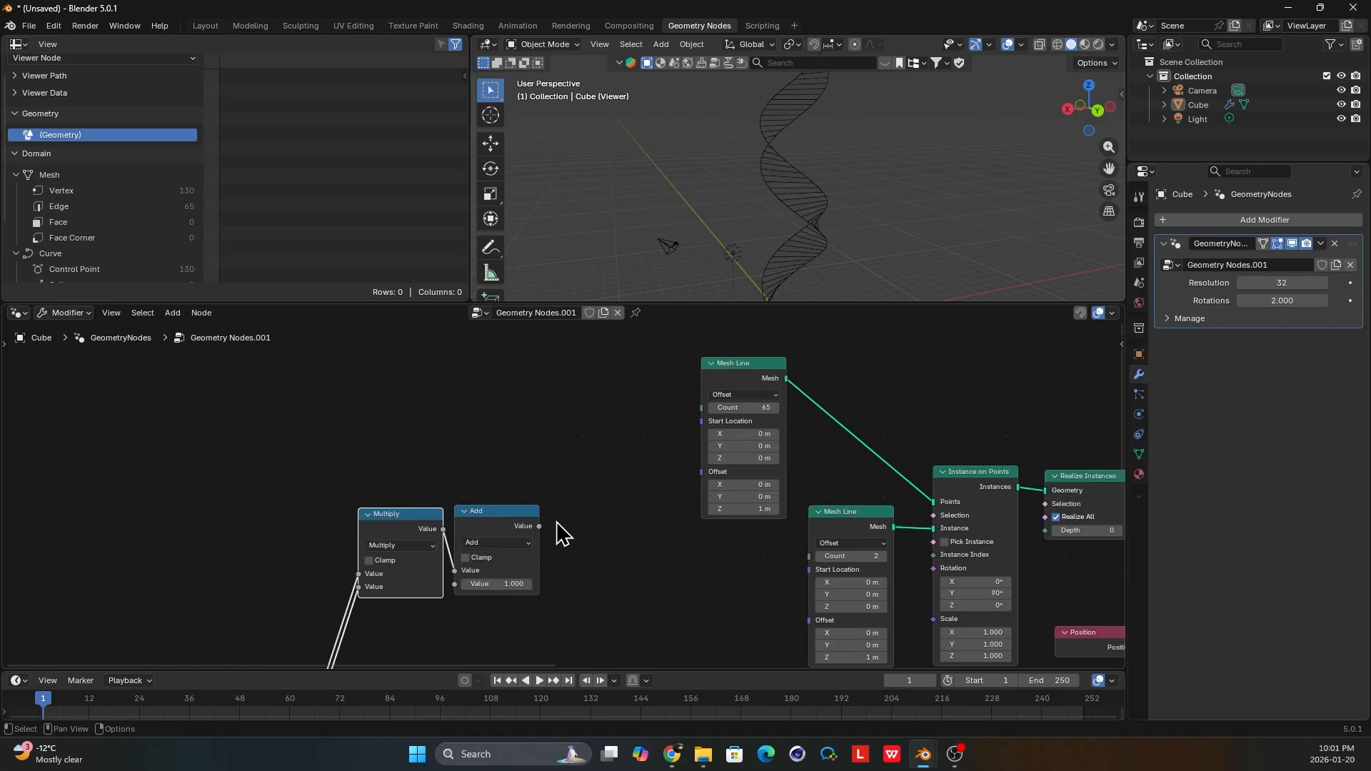
pyautogui.moveTo(695, 412); pyautogui.dragTo(701, 408)
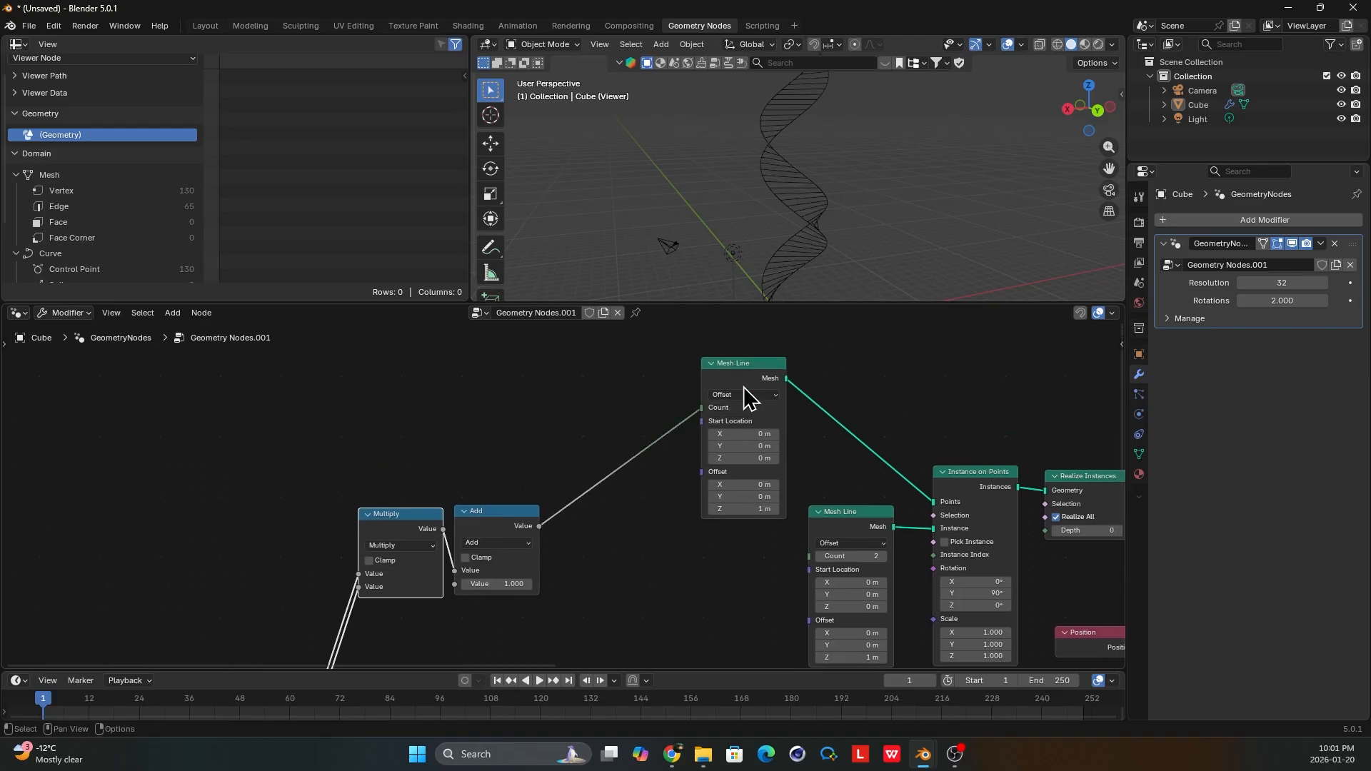
# Test the modifier inputs by setting Resolution to 49 and Rotations to 3.800.
pyautogui.scroll(-3, 569, 511)
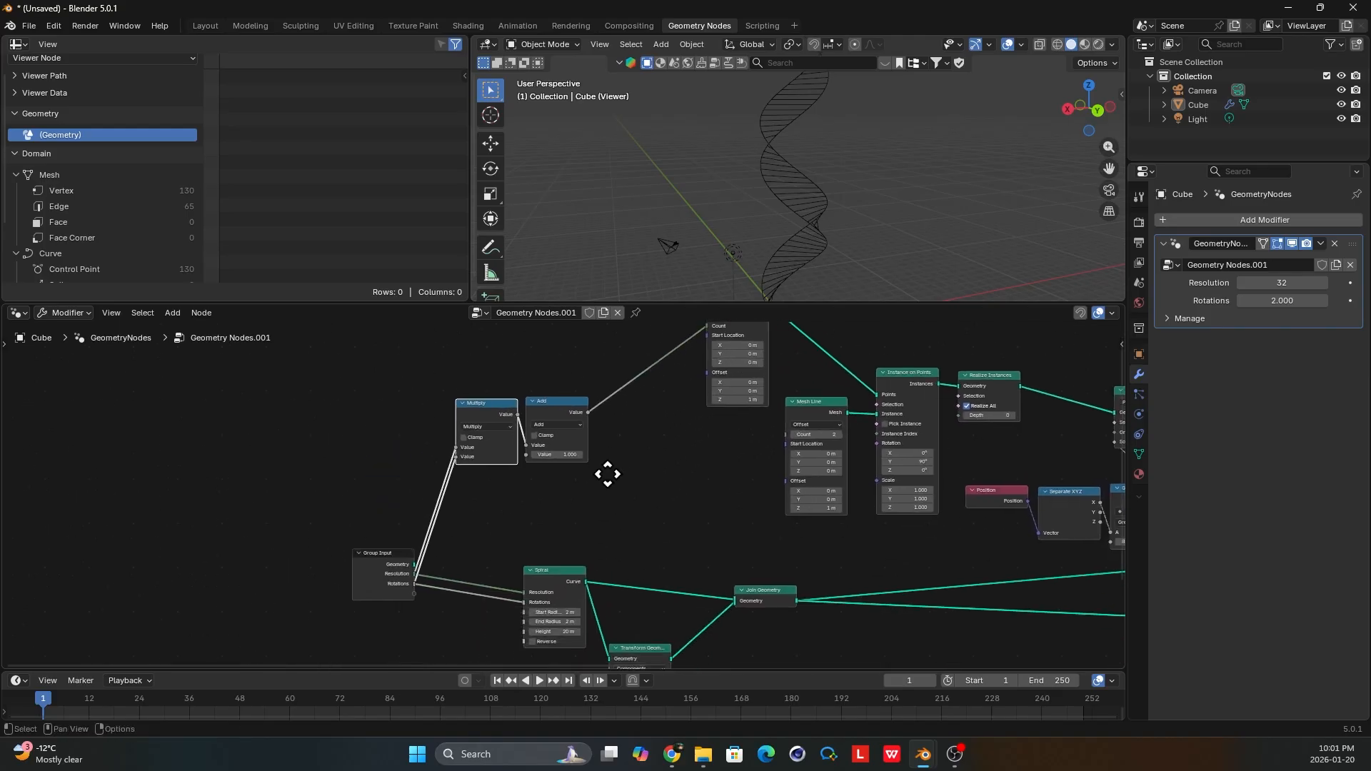
pyautogui.scroll(-2, 882, 248)
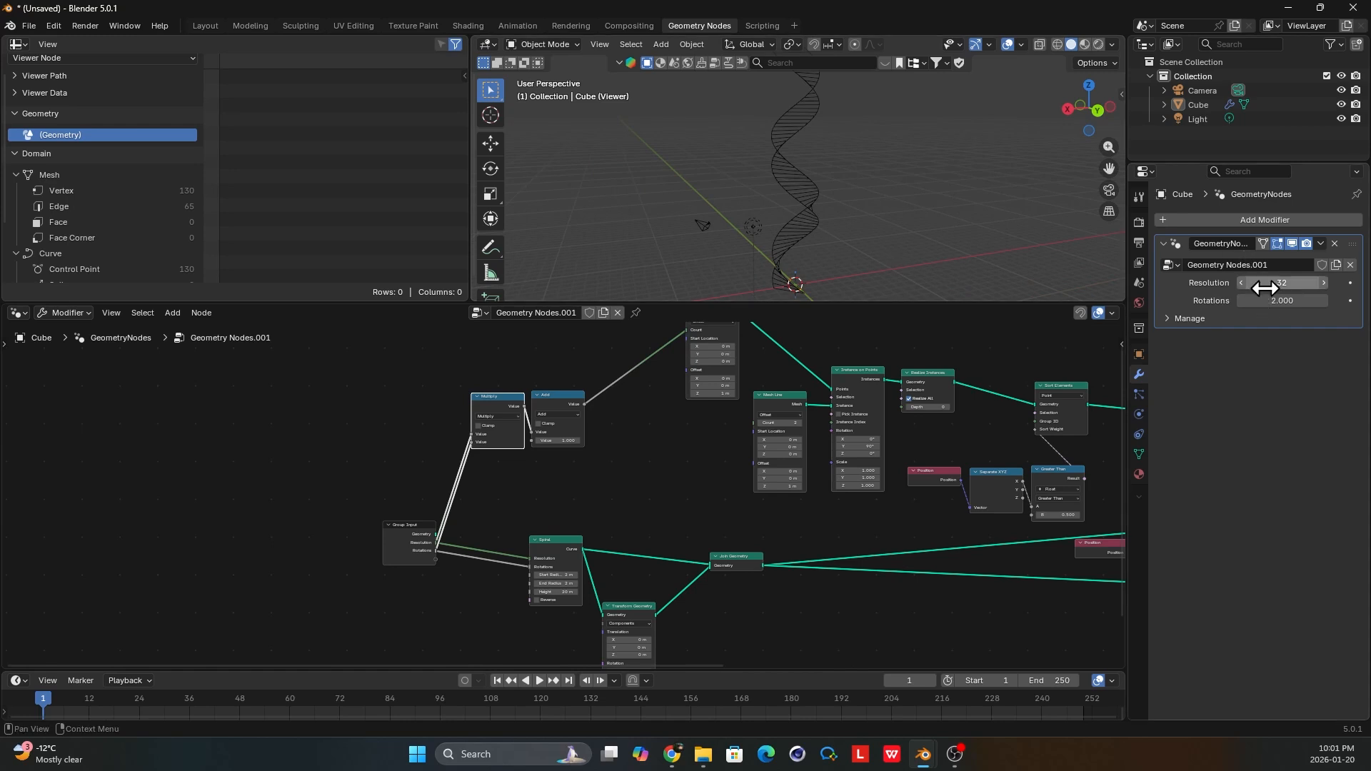
pyautogui.moveTo(1282, 283)
pyautogui.mouseDown()
pyautogui.moveTo(1325, 282)
pyautogui.moveTo(1246, 297)
pyautogui.moveTo(1293, 297)
pyautogui.mouseUp()
pyautogui.scroll(4, 932, 209)
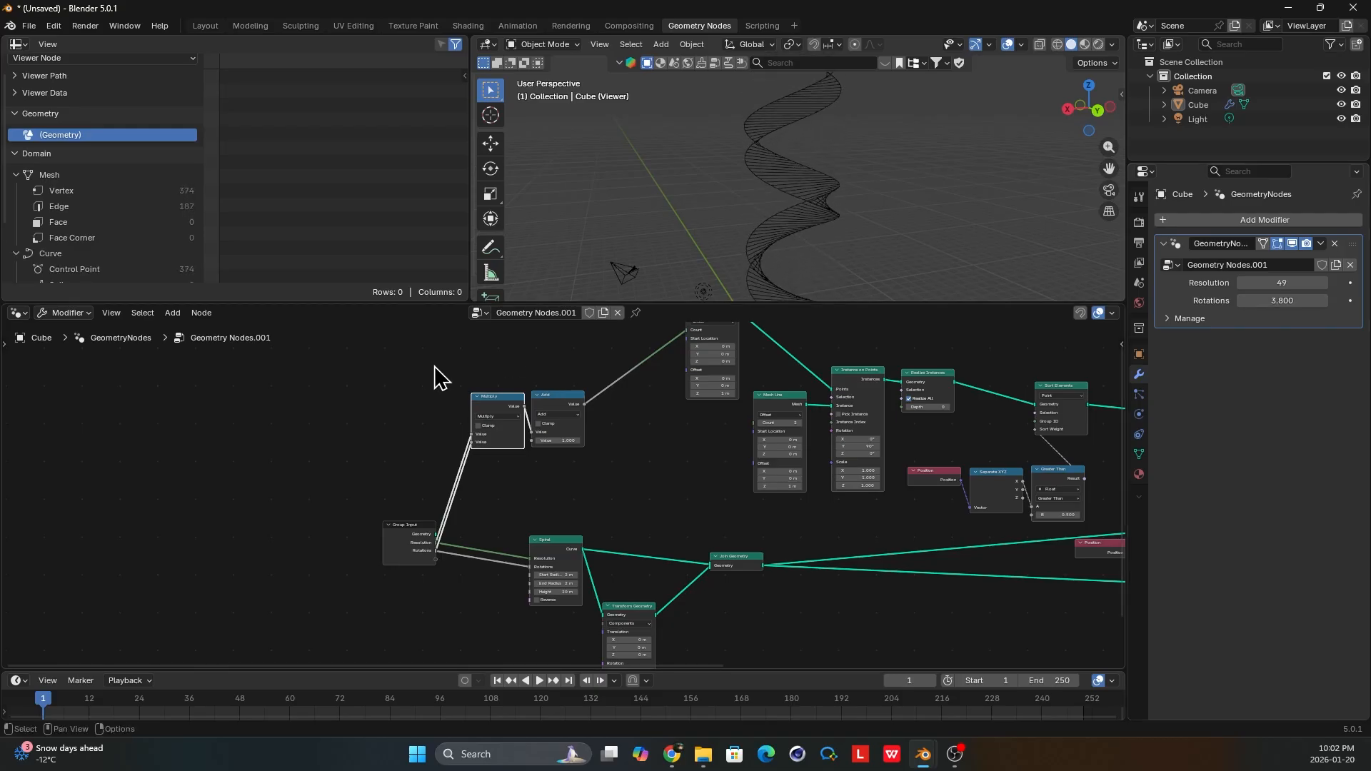
# Save the Blender file as "test 2" in the E:\desktop\gene folder.
pyautogui.scroll(1, 567, 498)
pyautogui.moveTo(641, 483); pyautogui.dragTo(490, 429)
pyautogui.scroll(-2, 567, 428)
pyautogui.hotkey('ctrl', 's')
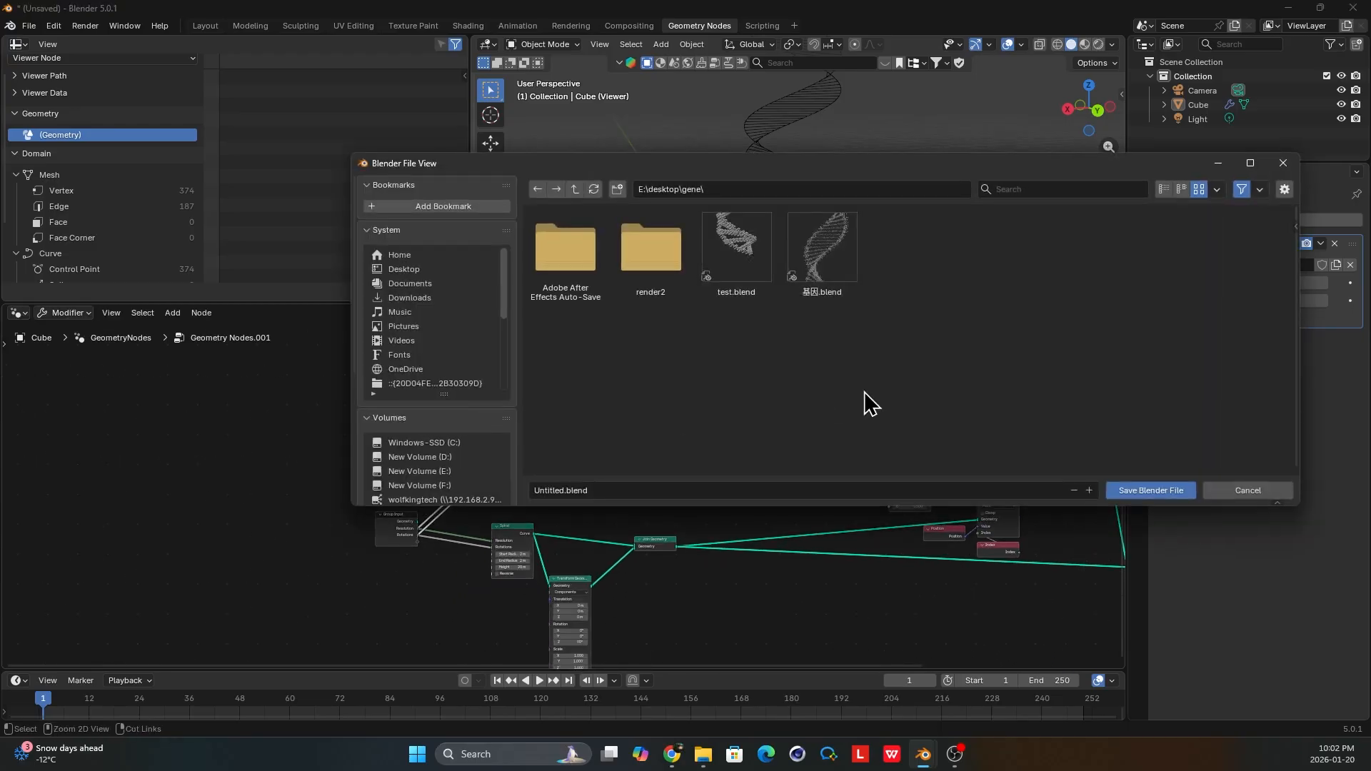
pyautogui.click(668, 491)
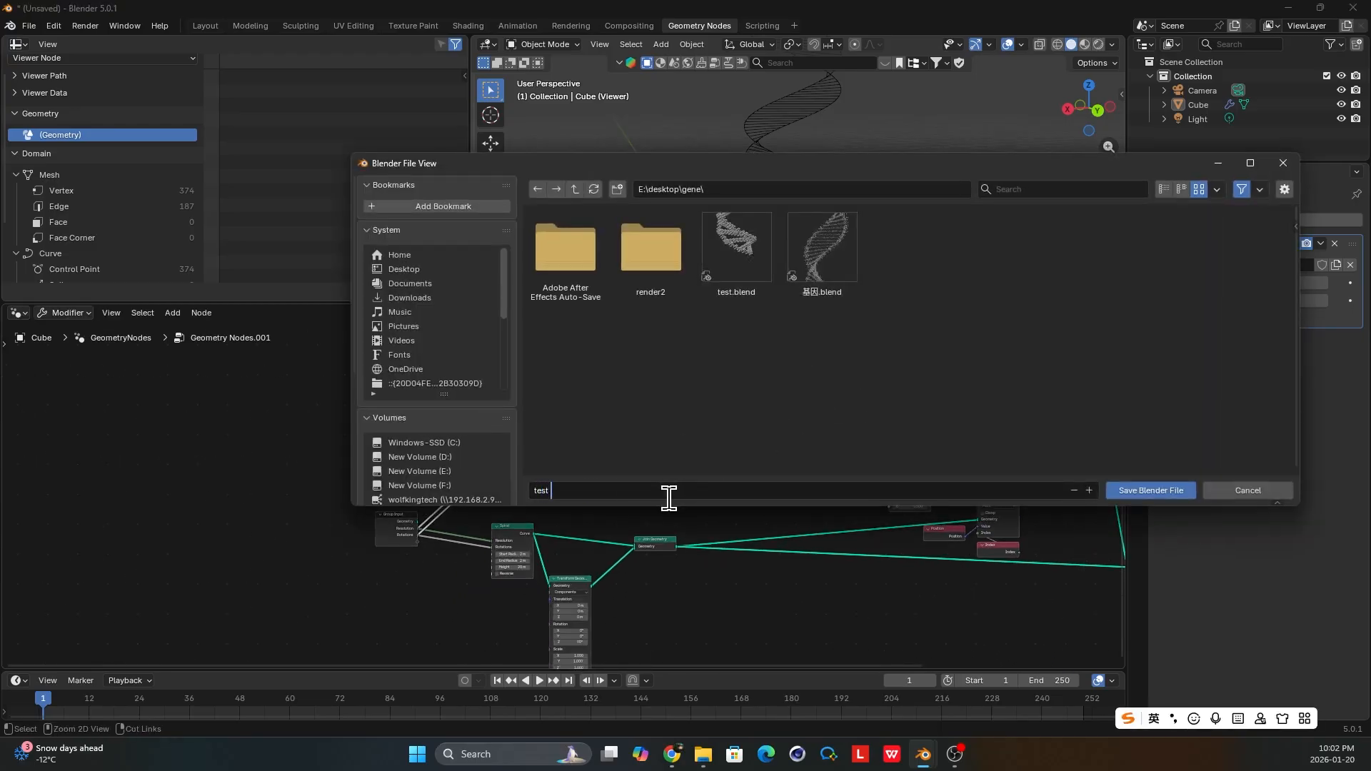
pyautogui.press('Return')
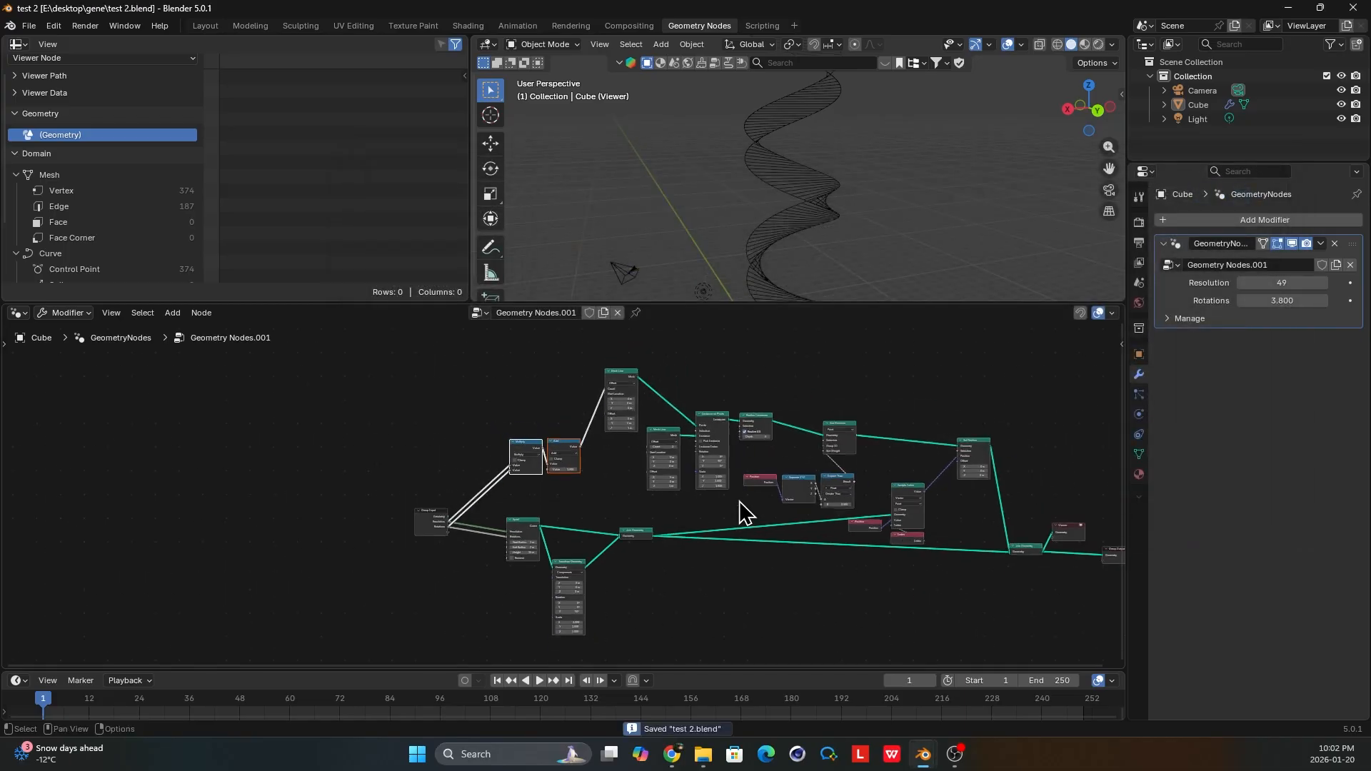
# Move Group Output farther from the final Join Geometry node and delete the Viewer node.
pyautogui.scroll(4, 560, 526)
pyautogui.moveTo(756, 544); pyautogui.dragTo(976, 529)
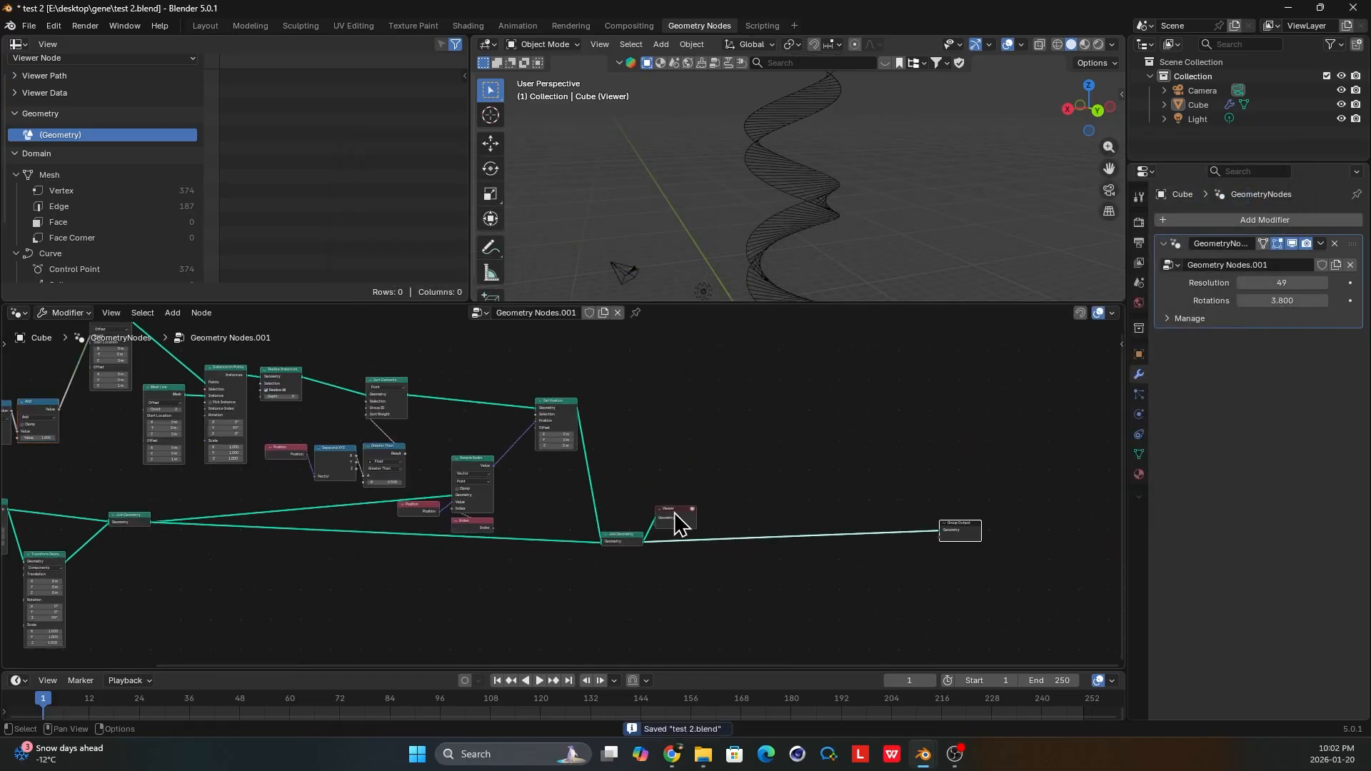
pyautogui.moveTo(675, 513); pyautogui.dragTo(837, 490)
pyautogui.scroll(1, 832, 500)
pyautogui.moveTo(814, 496); pyautogui.dragTo(477, 418, button='middle')
pyautogui.scroll(2, 614, 461)
pyautogui.press('x')
pyautogui.scroll(2, 522, 461)
pyautogui.moveTo(512, 460); pyautogui.dragTo(740, 441, button='middle')
# Insert a Curve to Tube node between the final Join Geometry and Group Output.
pyautogui.hotkey('shift', 'a')
pyautogui.moveTo(708, 449)
pyautogui.write('cur')
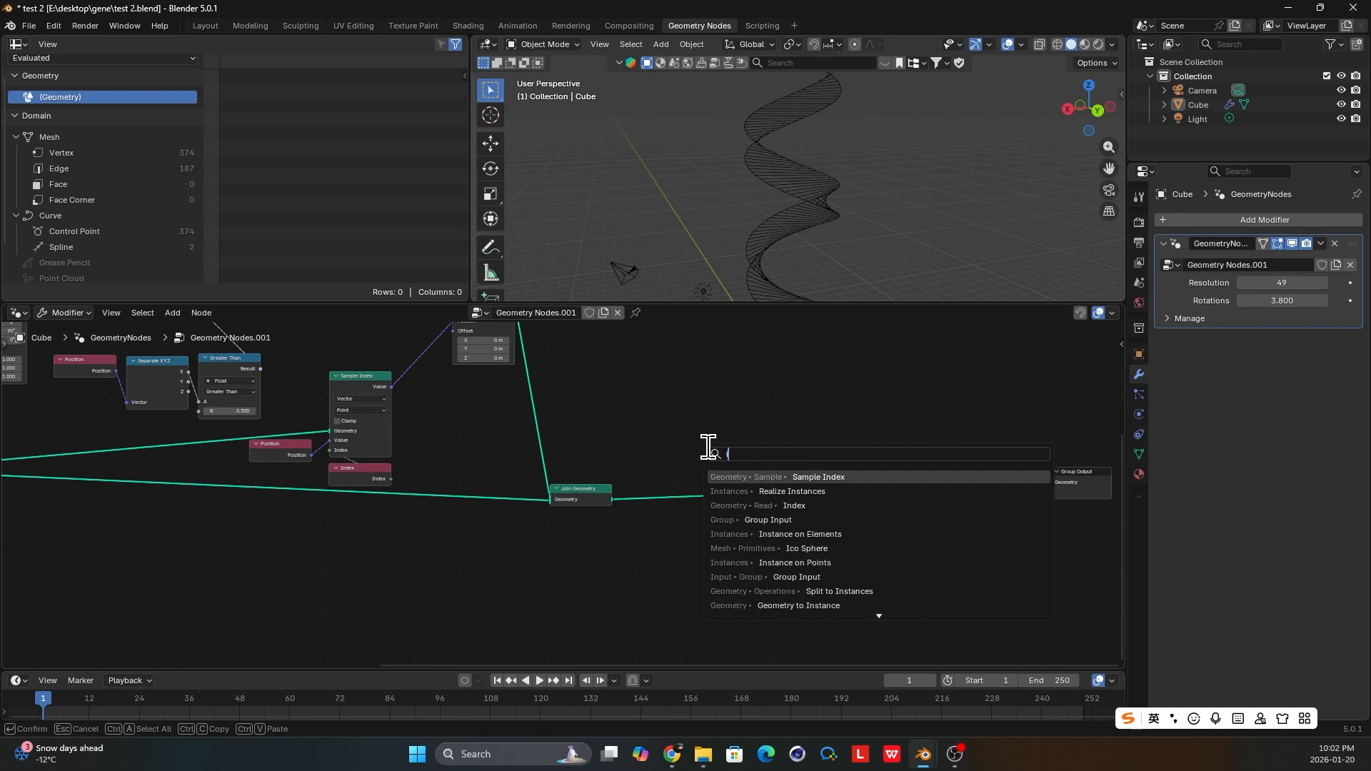
pyautogui.write(' to')
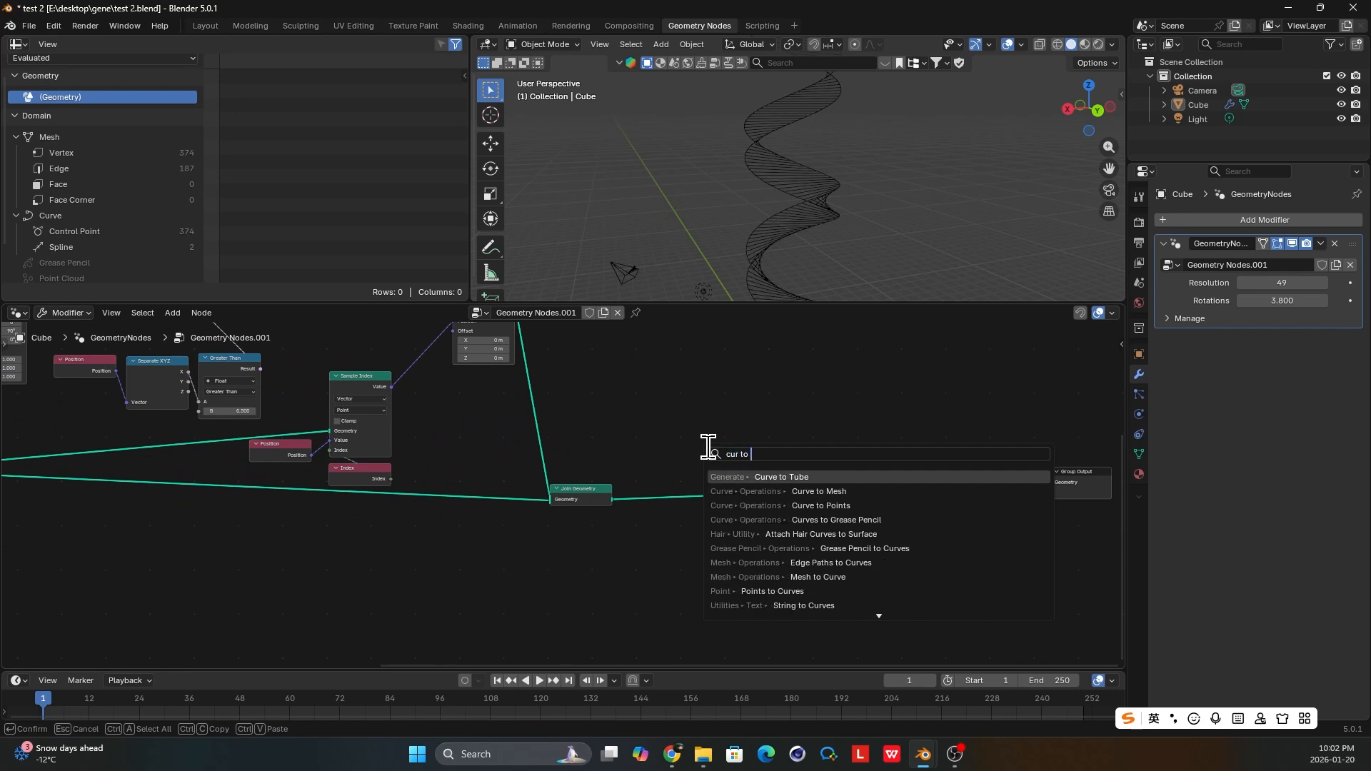
pyautogui.press('Return')
pyautogui.click(712, 457)
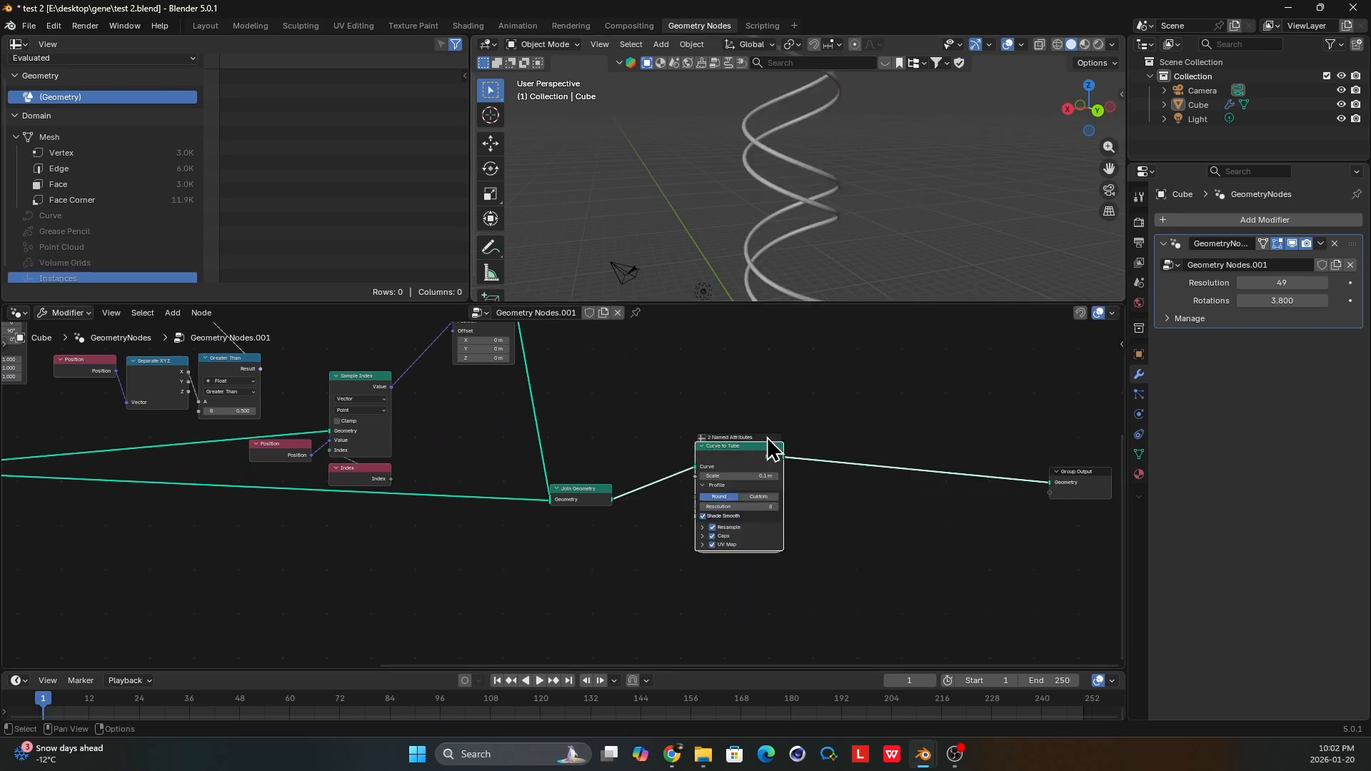
pyautogui.moveTo(732, 458); pyautogui.dragTo(881, 467)
# Rearrange the final Join Geometry node and the Sample Index group to make room after Set Position.
pyautogui.moveTo(601, 494); pyautogui.dragTo(716, 500)
pyautogui.moveTo(595, 398); pyautogui.dragTo(611, 494, button='middle')
pyautogui.scroll(1, 652, 500)
pyautogui.moveTo(495, 386); pyautogui.dragTo(504, 407, button='middle')
pyautogui.click(463, 369)
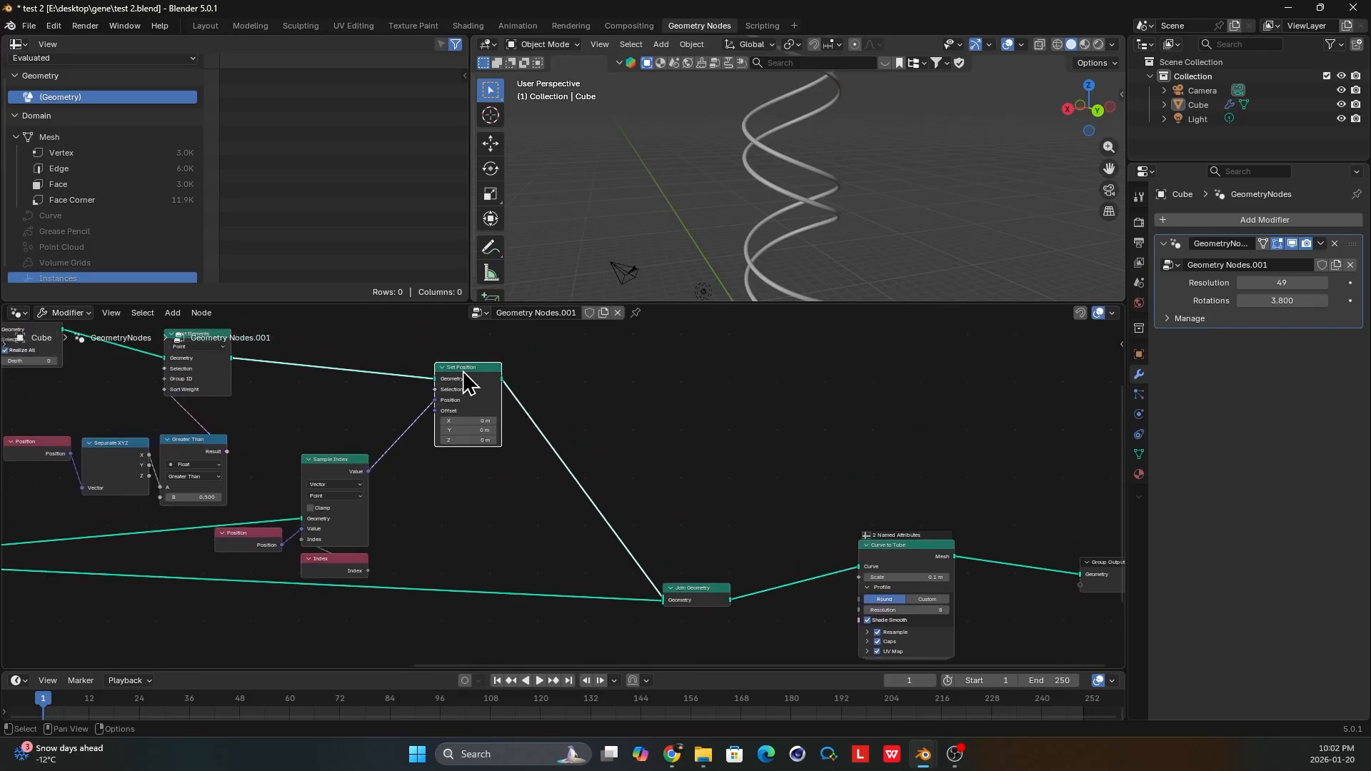
pyautogui.moveTo(392, 559); pyautogui.dragTo(280, 520)
pyautogui.moveTo(336, 469); pyautogui.dragTo(371, 441)
# Insert a Mesh to Curve node between Set Position and the final Join Geometry.
pyautogui.hotkey('shift', 'a')
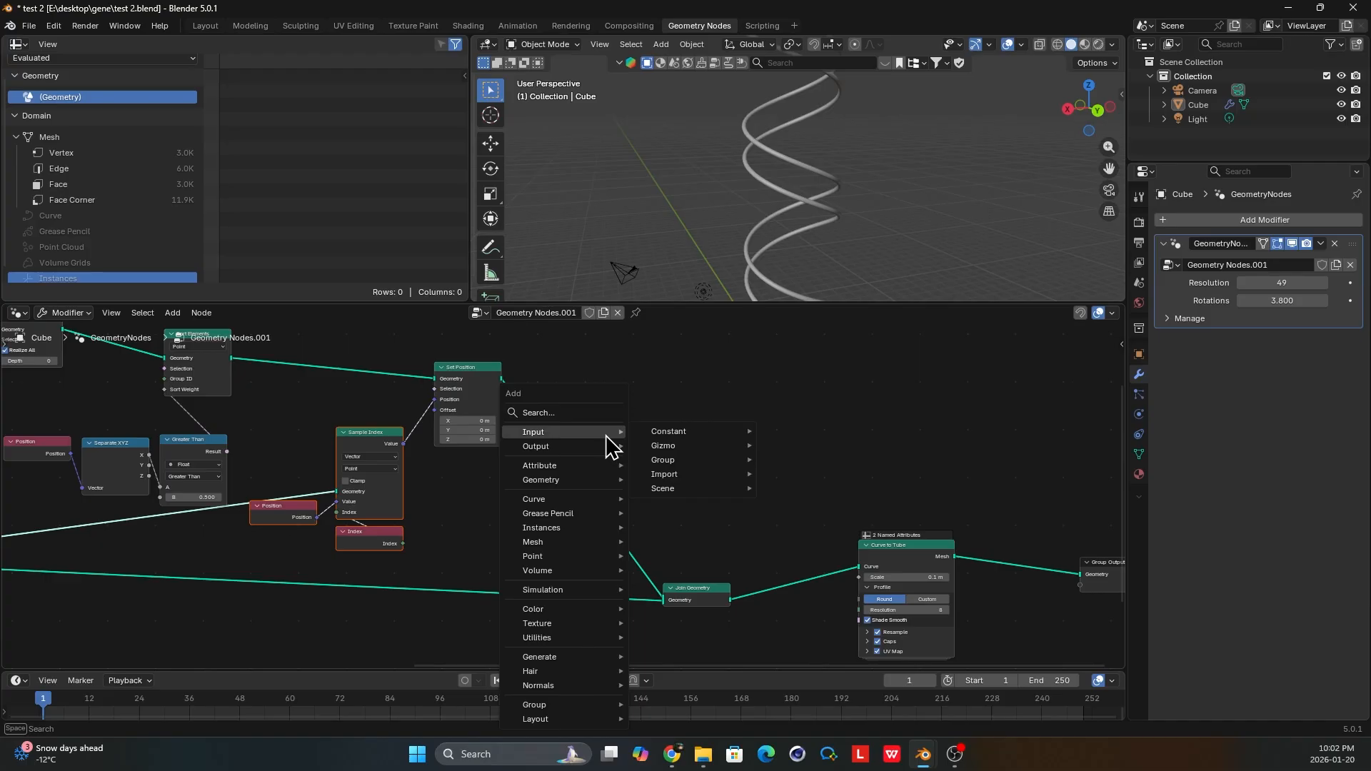
pyautogui.write('me')
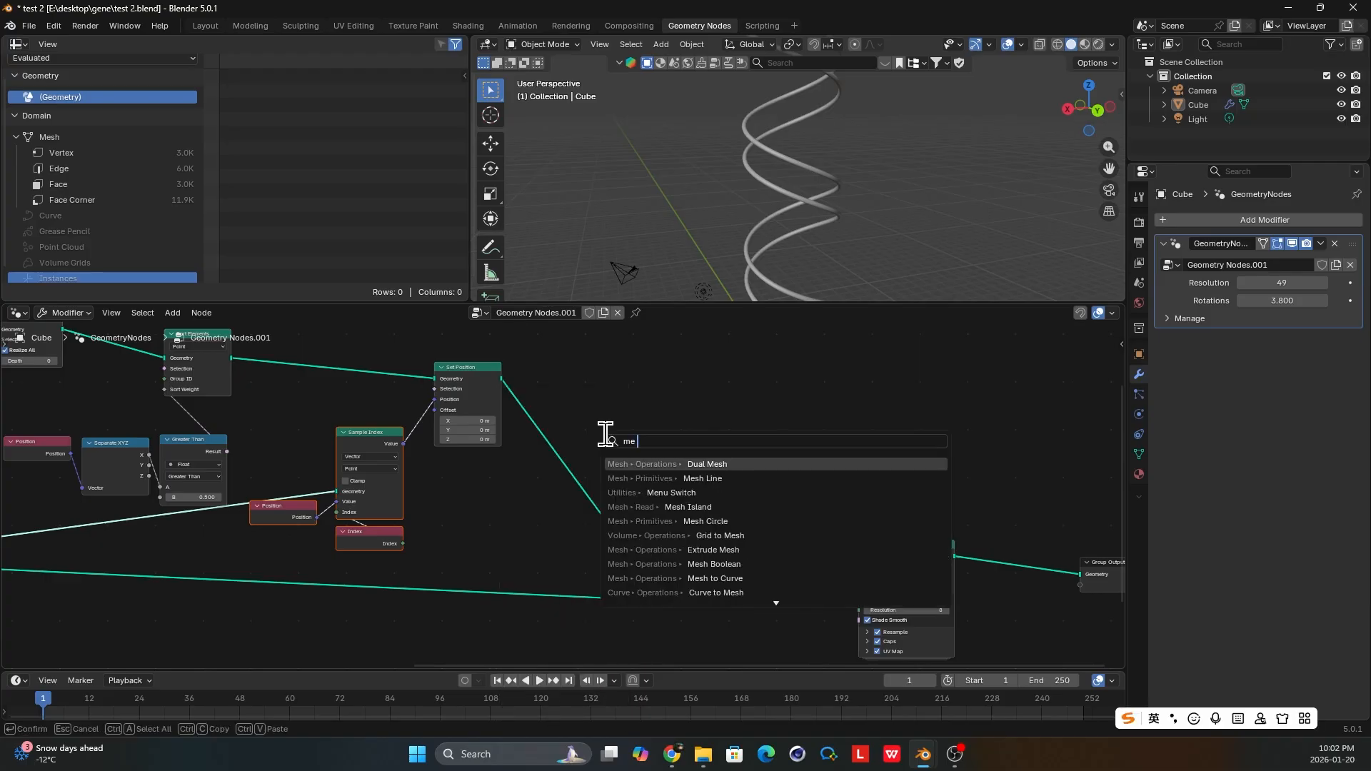
pyautogui.write('sh to curve')
pyautogui.press('Return')
pyautogui.click(551, 444)
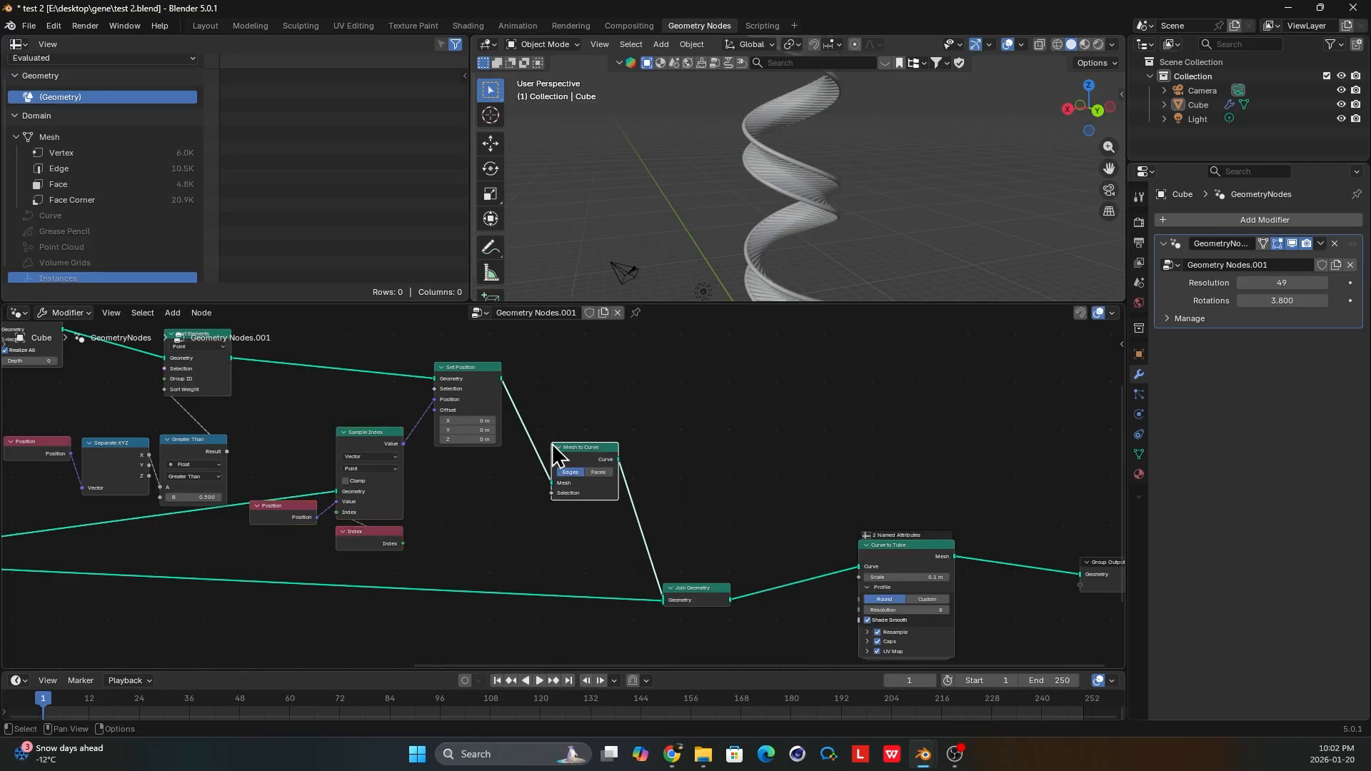
# Set the Curve to Tube node's Scale to 0.01 m.
pyautogui.scroll(2, 785, 273)
pyautogui.scroll(3, 649, 521)
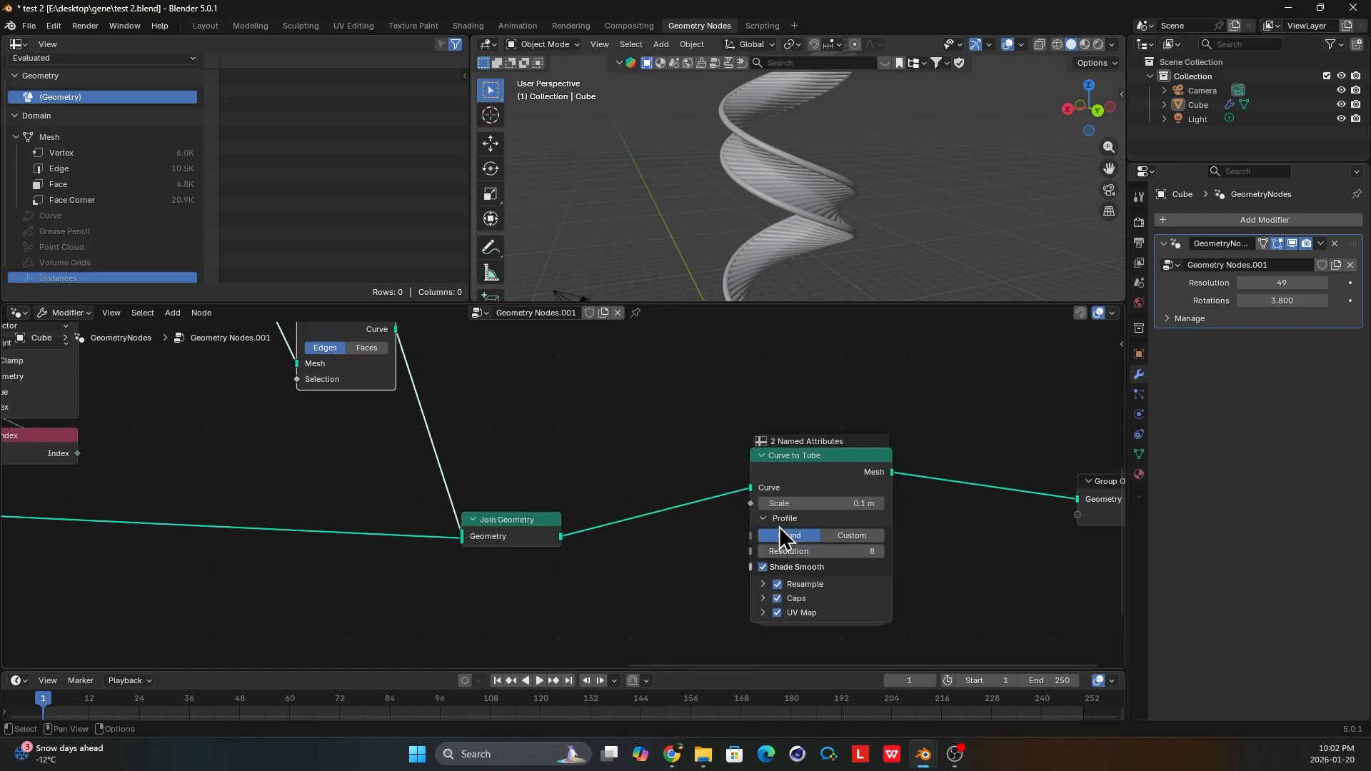
pyautogui.moveTo(875, 498); pyautogui.dragTo(862, 503)
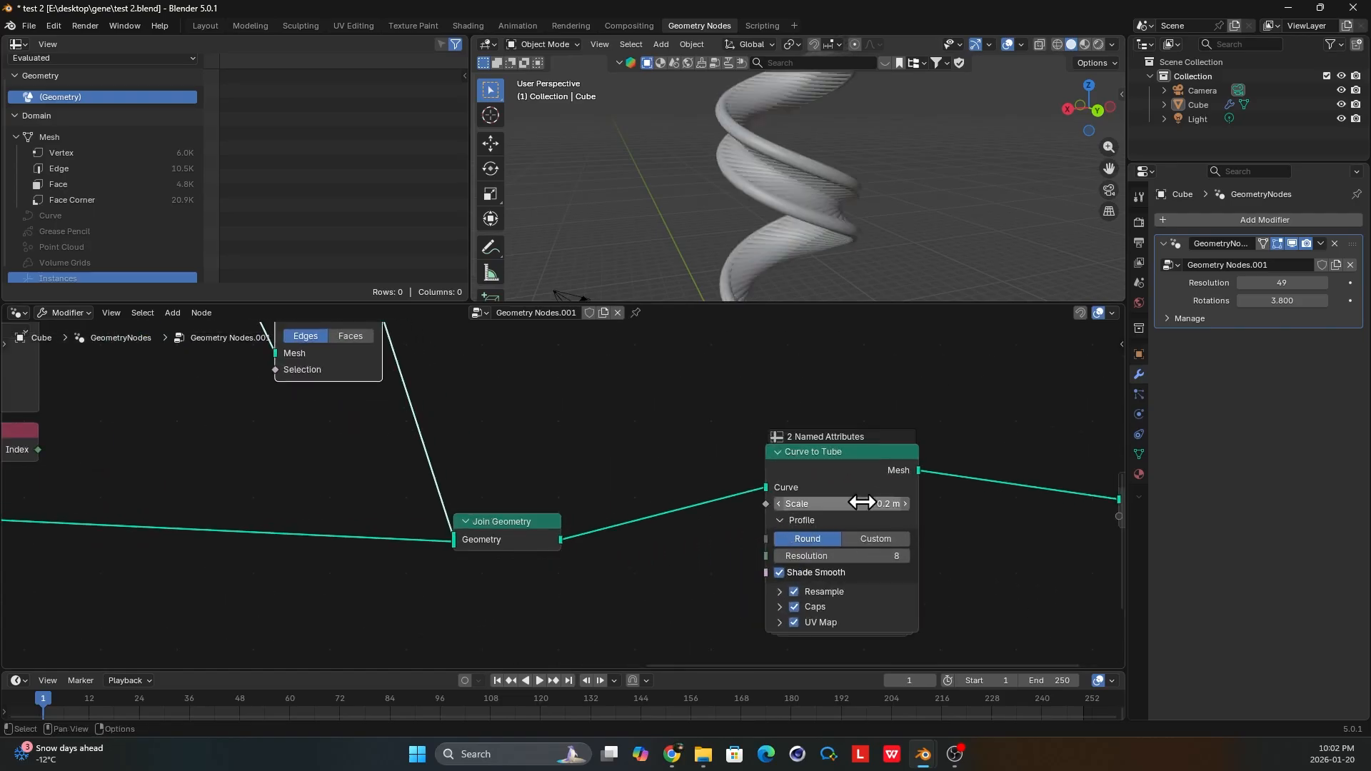
pyautogui.click(863, 503)
pyautogui.write('0.01')
pyautogui.press('Return')
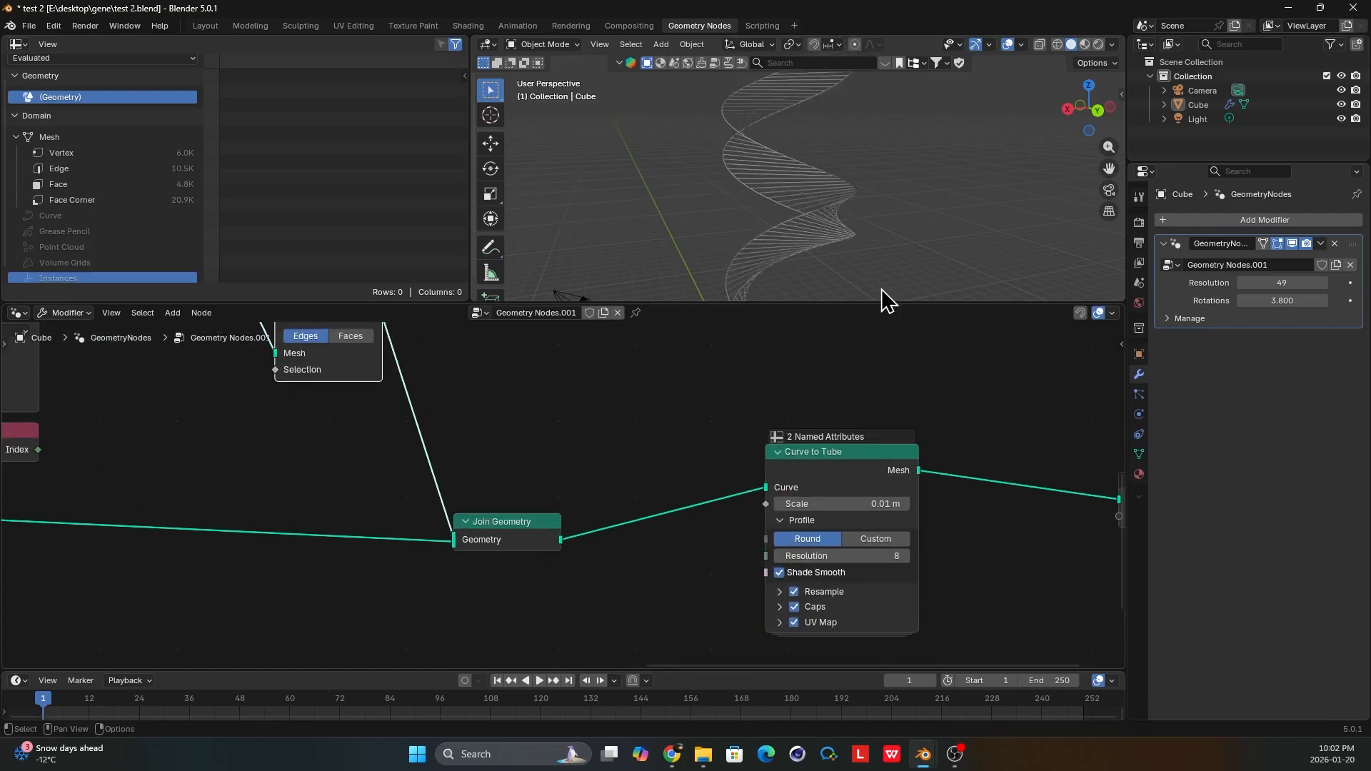
# Examine the tube thickness of the helix strands and rungs up close, and return the viewport to solid shading.
pyautogui.scroll(1, 833, 532)
pyautogui.moveTo(834, 532); pyautogui.dragTo(743, 499, button='middle')
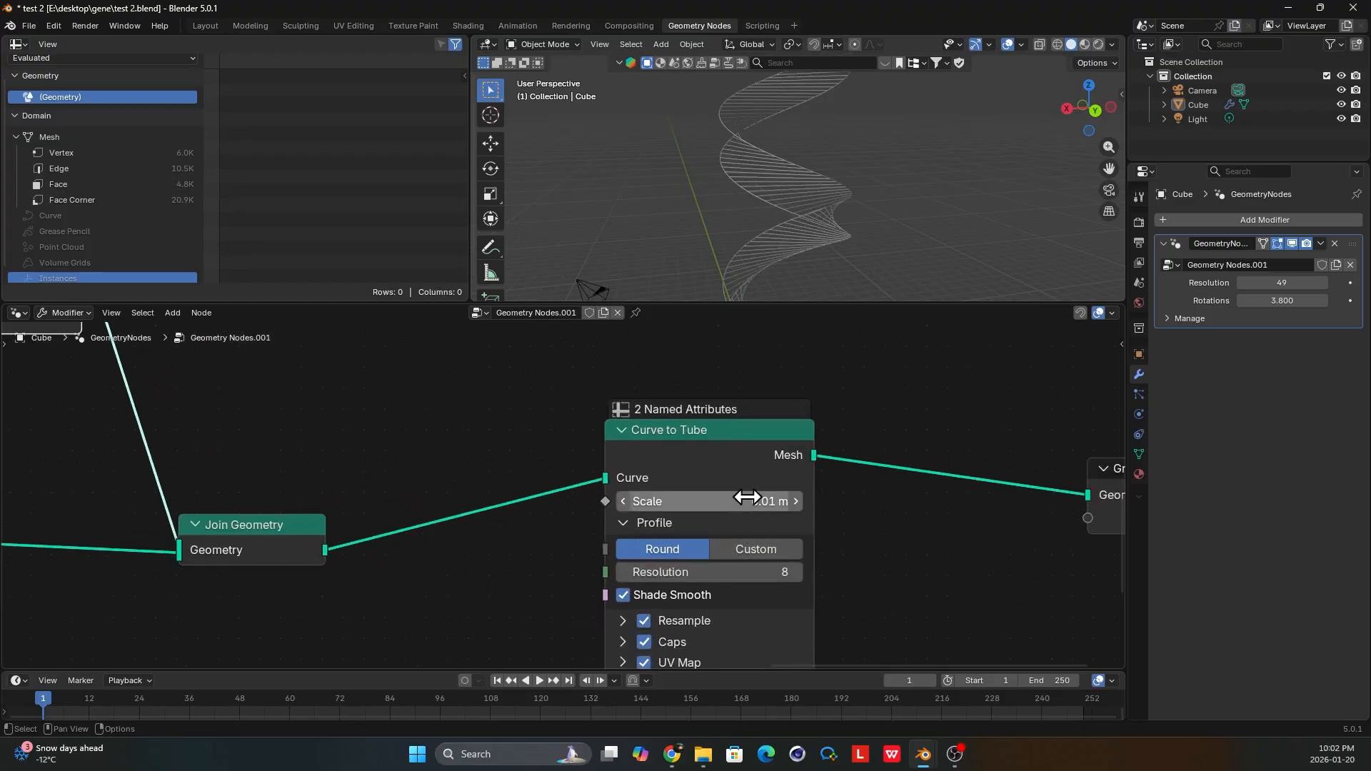
pyautogui.scroll(3, 851, 202)
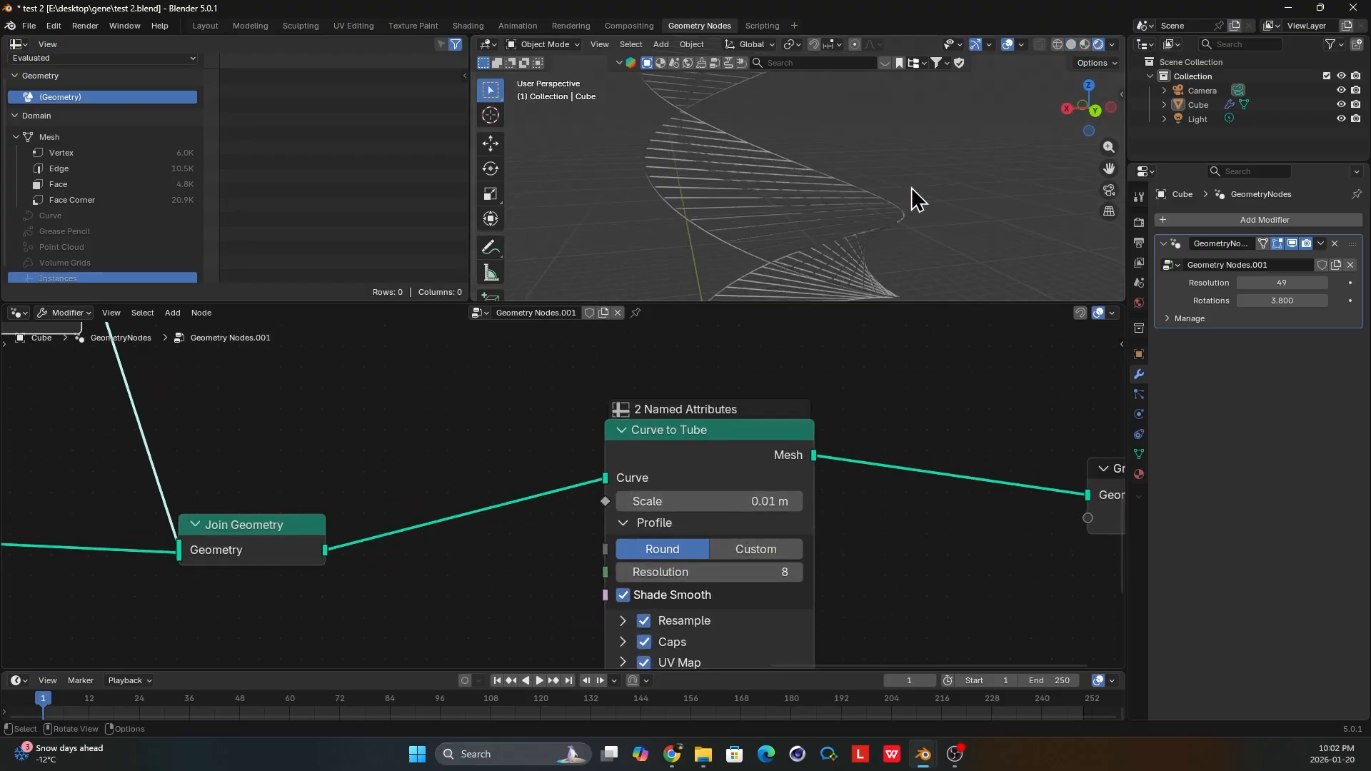
pyautogui.click(1073, 44)
pyautogui.scroll(-5, 858, 205)
pyautogui.moveTo(855, 208); pyautogui.dragTo(878, 213, button='middle')
pyautogui.scroll(-5, 699, 485)
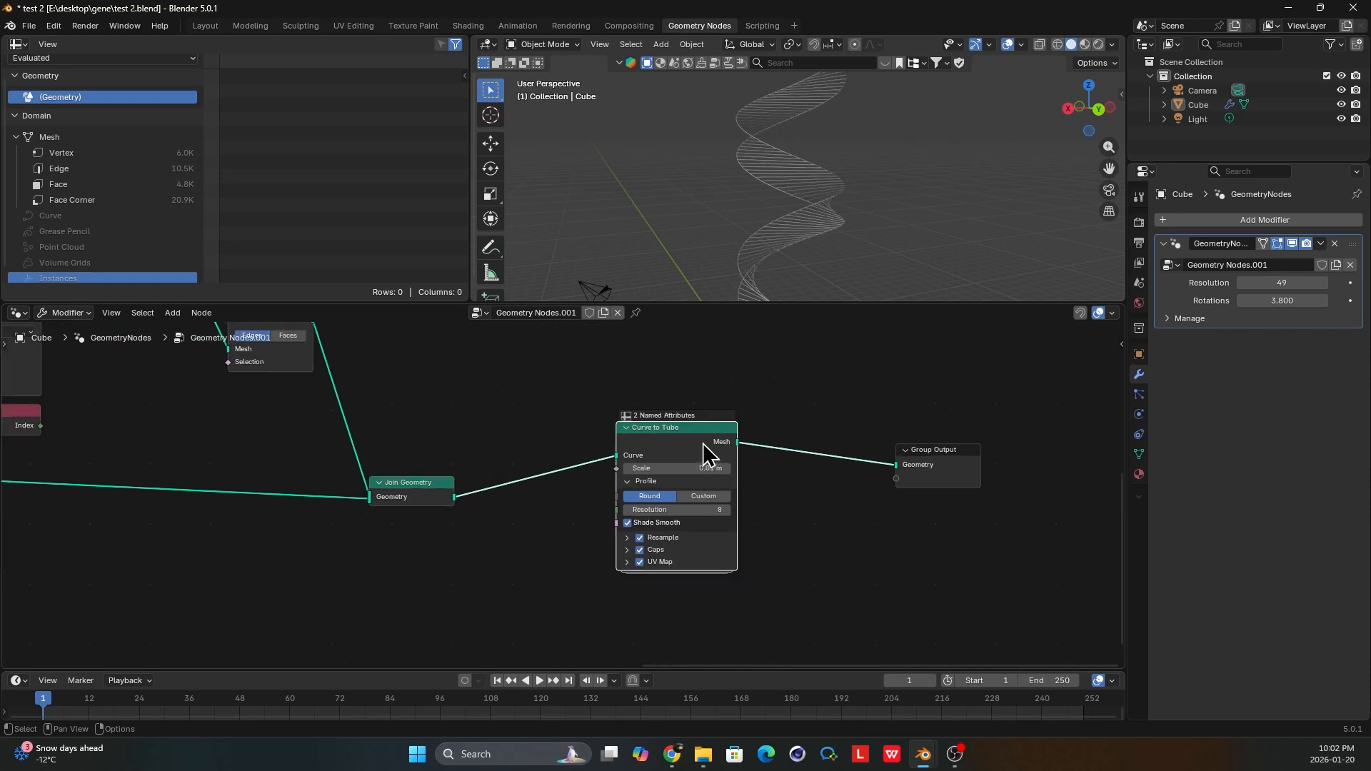
# Remove the Curve to Tube node while keeping the link, and move Group Output farther from Join Geometry.
pyautogui.hotkey('ctrl', 'x')
pyautogui.moveTo(531, 437); pyautogui.dragTo(550, 436, button='middle')
pyautogui.moveTo(977, 482); pyautogui.dragTo(1069, 502)
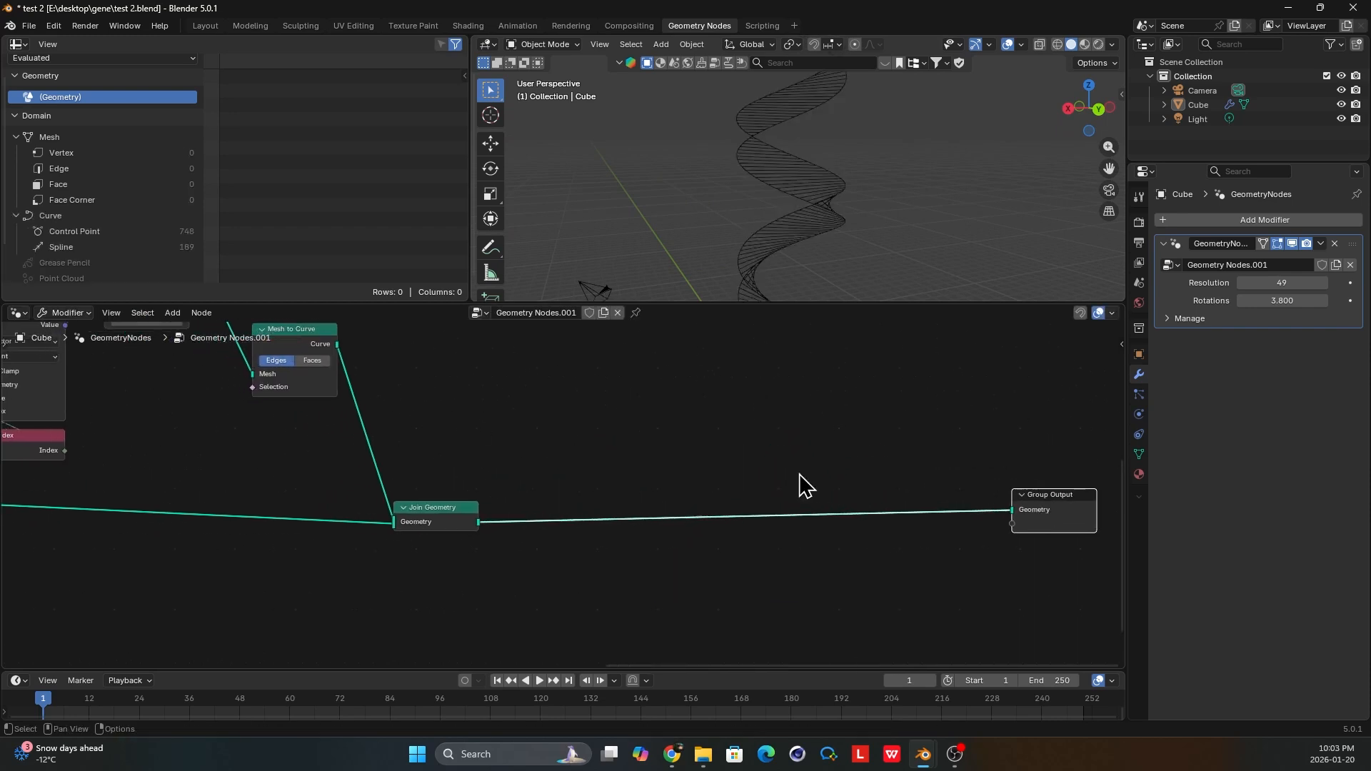
pyautogui.moveTo(638, 484); pyautogui.dragTo(662, 461, button='middle')
# Insert an Instance on Points node between the final Join Geometry and Group Output.
pyautogui.hotkey('shift', 'a')
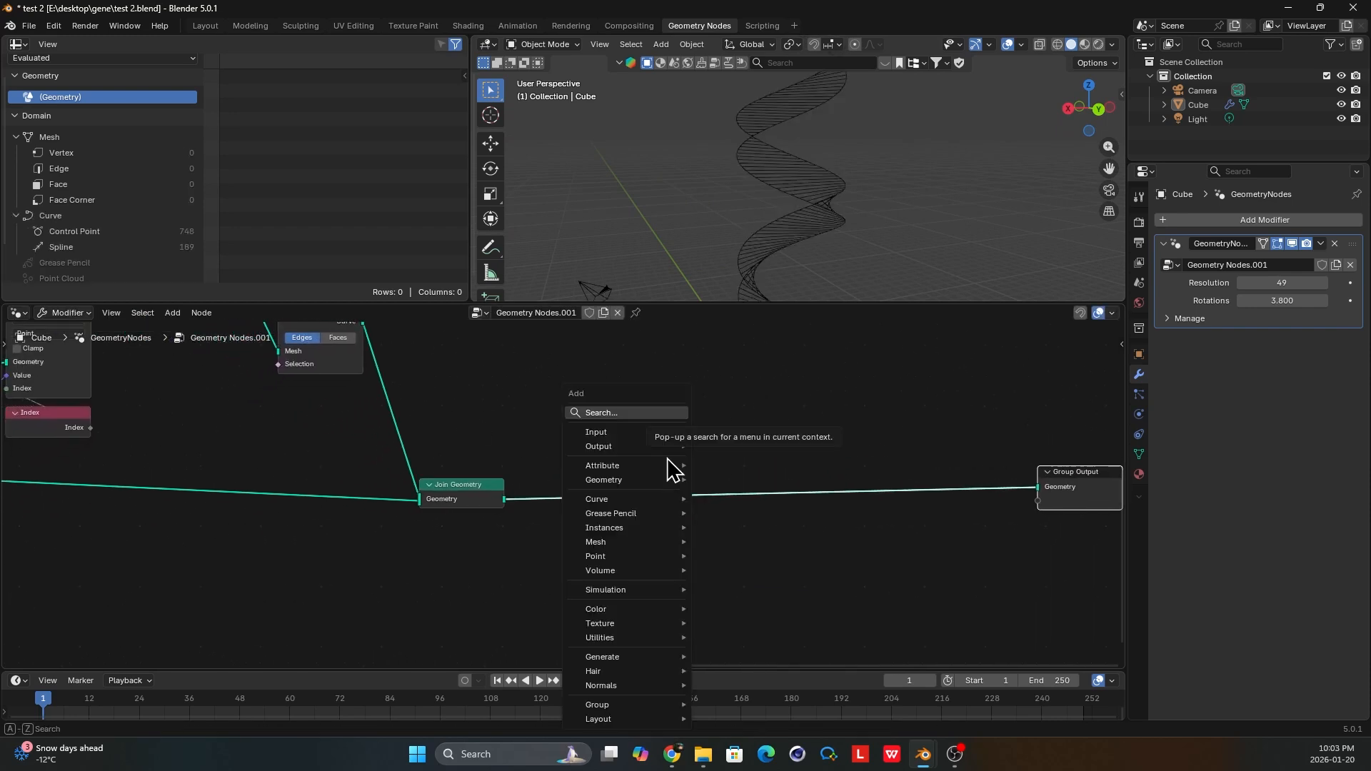
pyautogui.write('ins on')
pyautogui.press('Return')
pyautogui.click(667, 458)
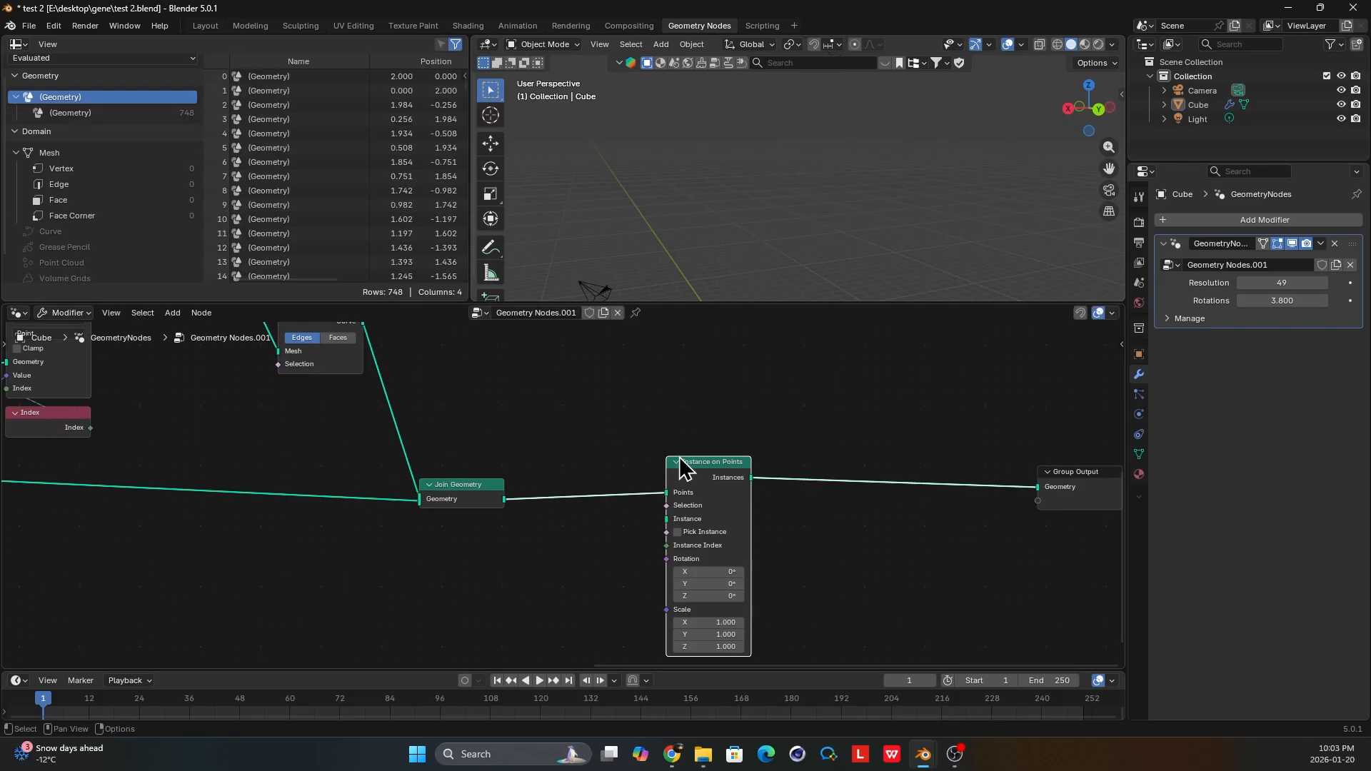
pyautogui.moveTo(712, 472); pyautogui.dragTo(800, 470)
pyautogui.moveTo(739, 527); pyautogui.dragTo(718, 482, button='middle')
pyautogui.scroll(2, 718, 482)
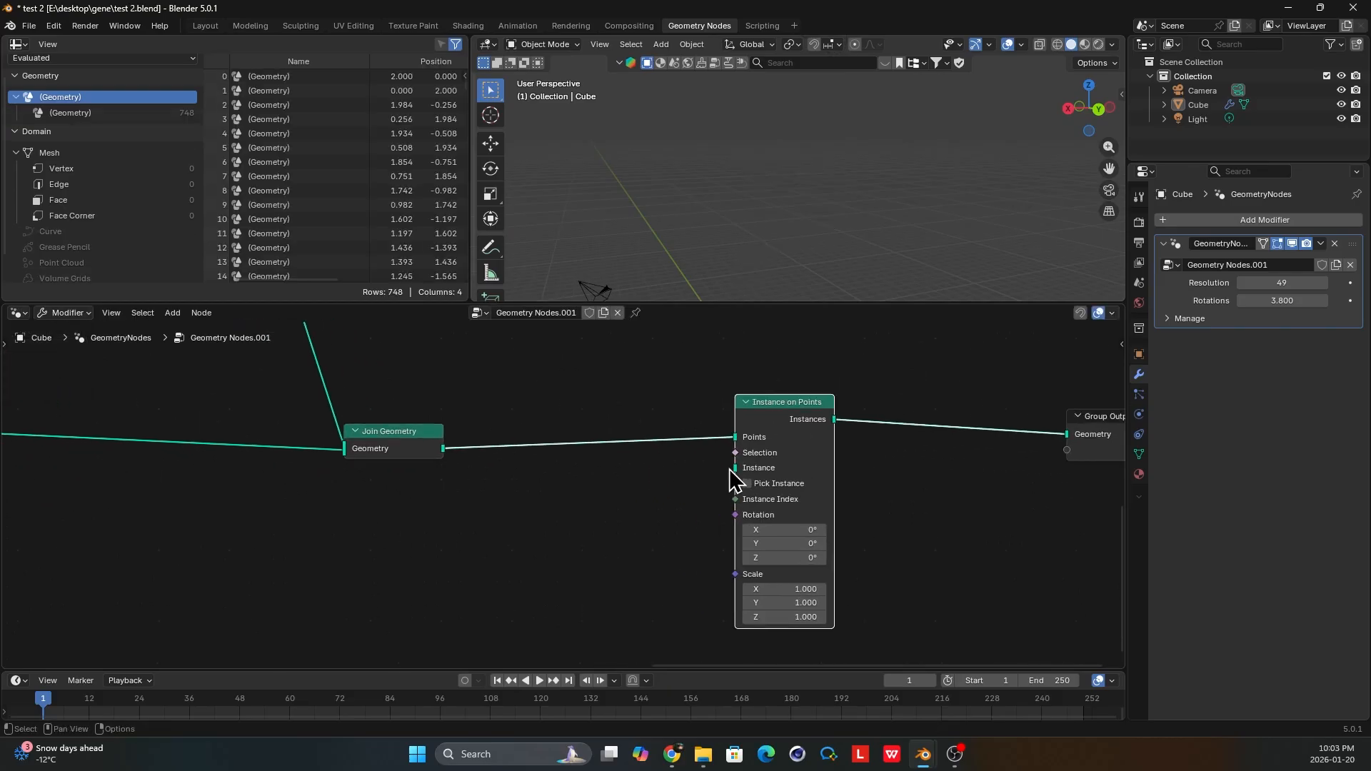
# Link a Points node with Count 23 to the Instance input of the new Instance on Points node.
pyautogui.moveTo(656, 541); pyautogui.dragTo(656, 543)
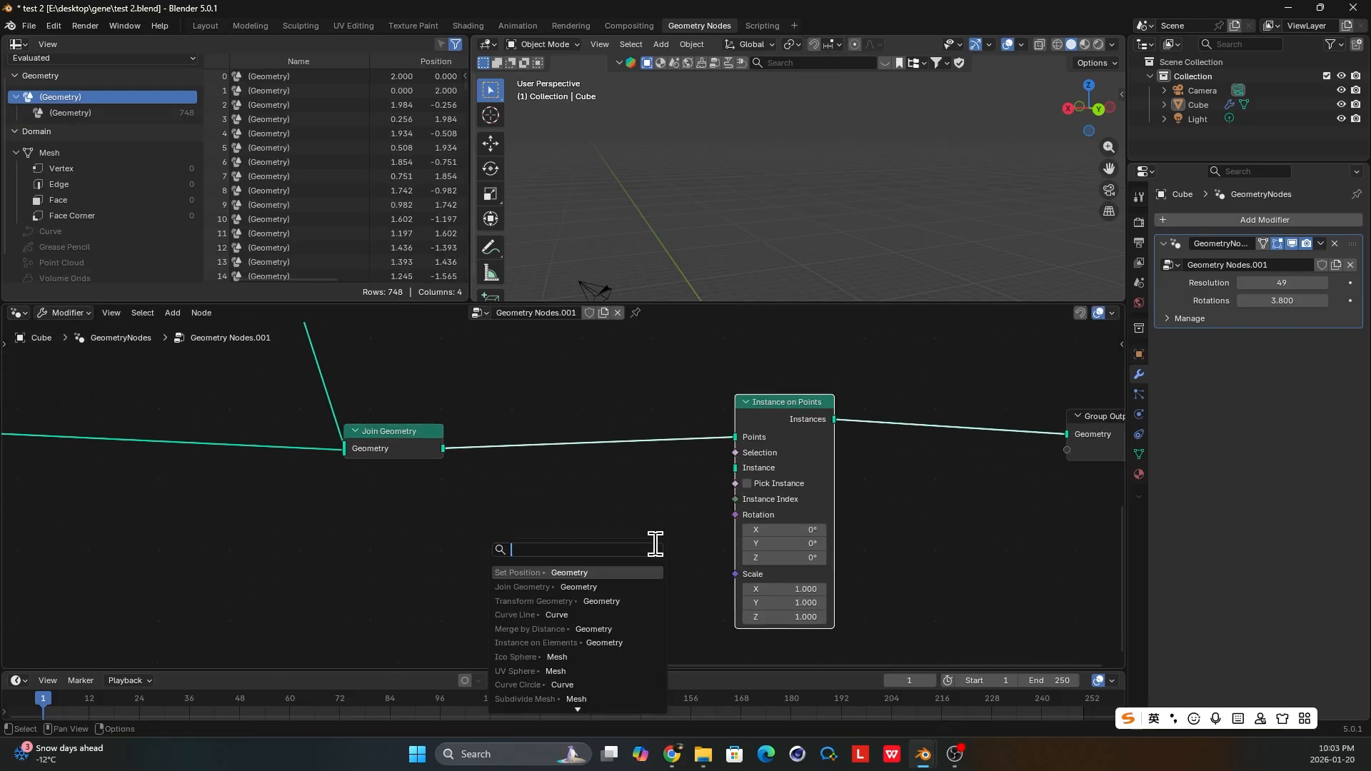
pyautogui.write('points')
pyautogui.press('Return')
pyautogui.click(655, 544)
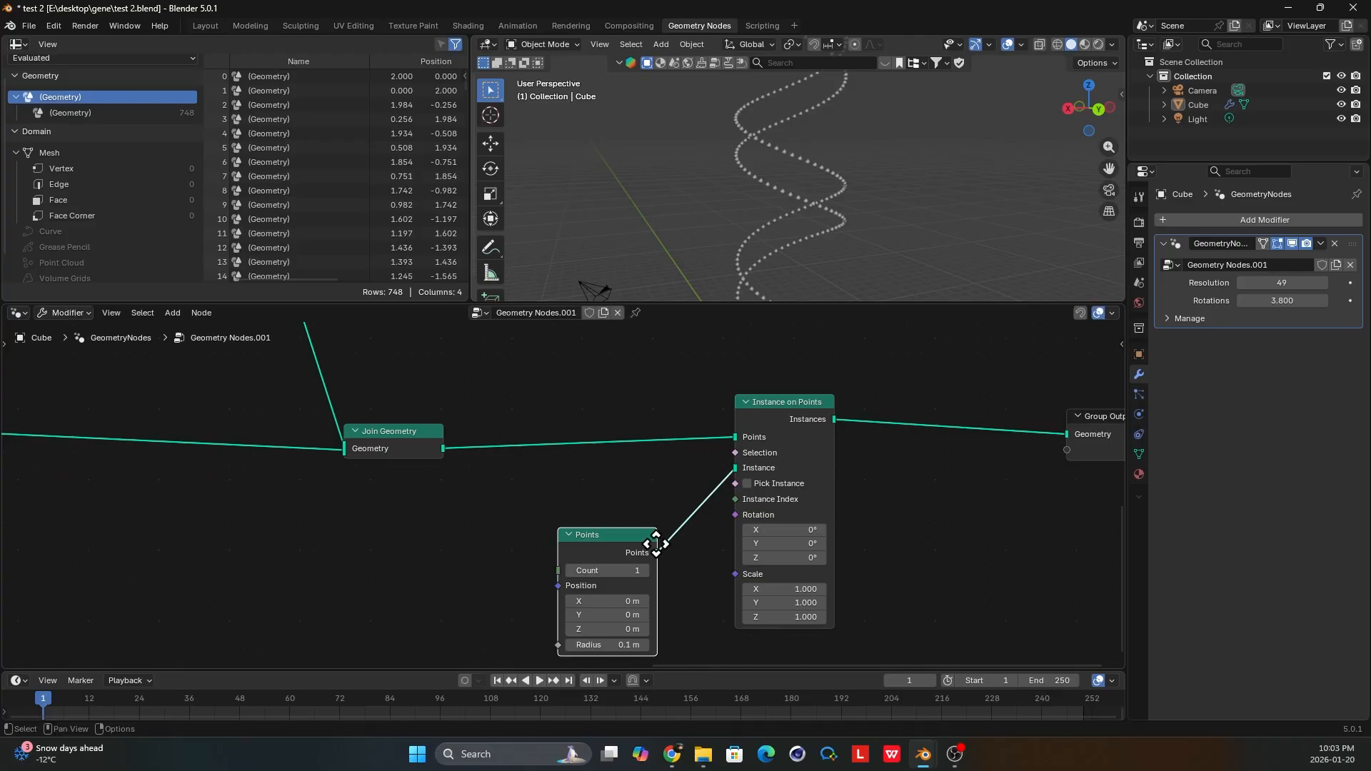
pyautogui.moveTo(656, 544); pyautogui.dragTo(660, 514, button='middle')
pyautogui.moveTo(574, 556); pyautogui.dragTo(571, 546)
pyautogui.click(607, 537)
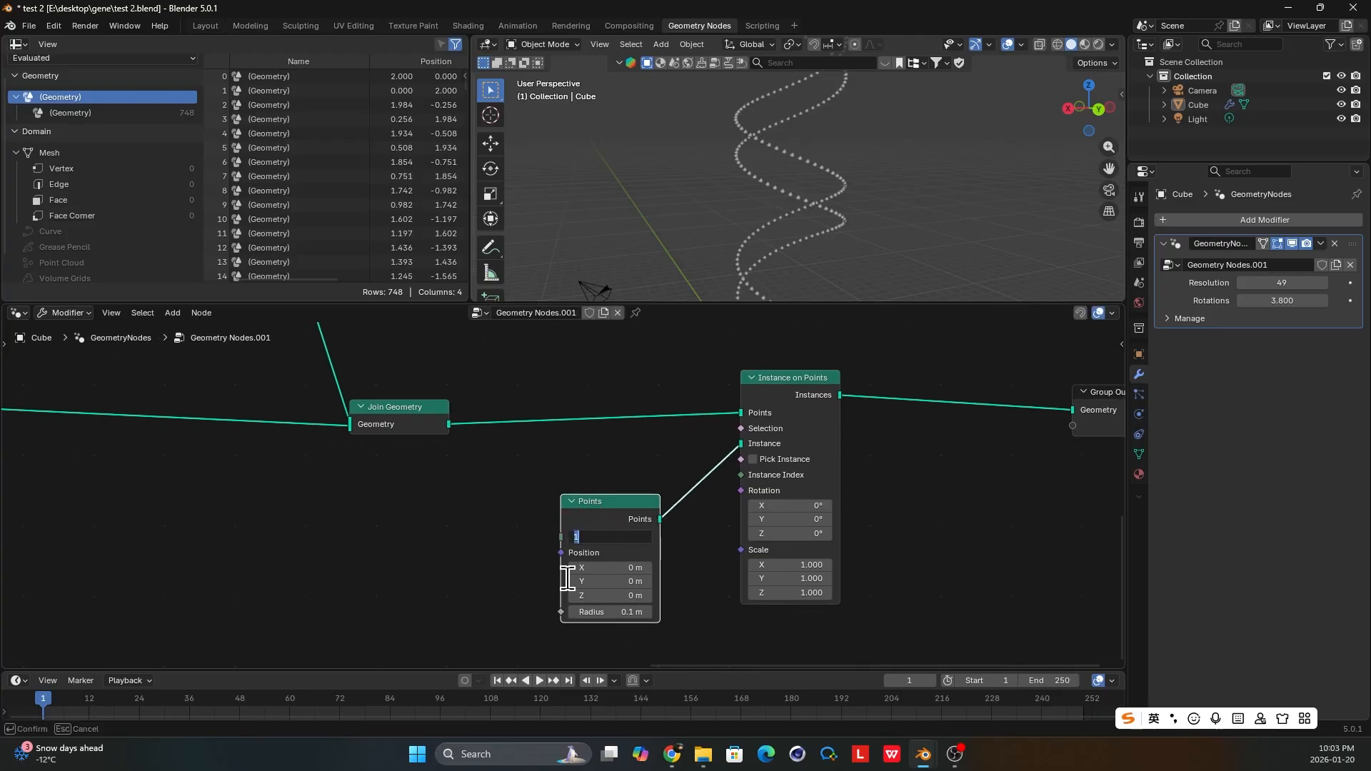
pyautogui.press('Return')
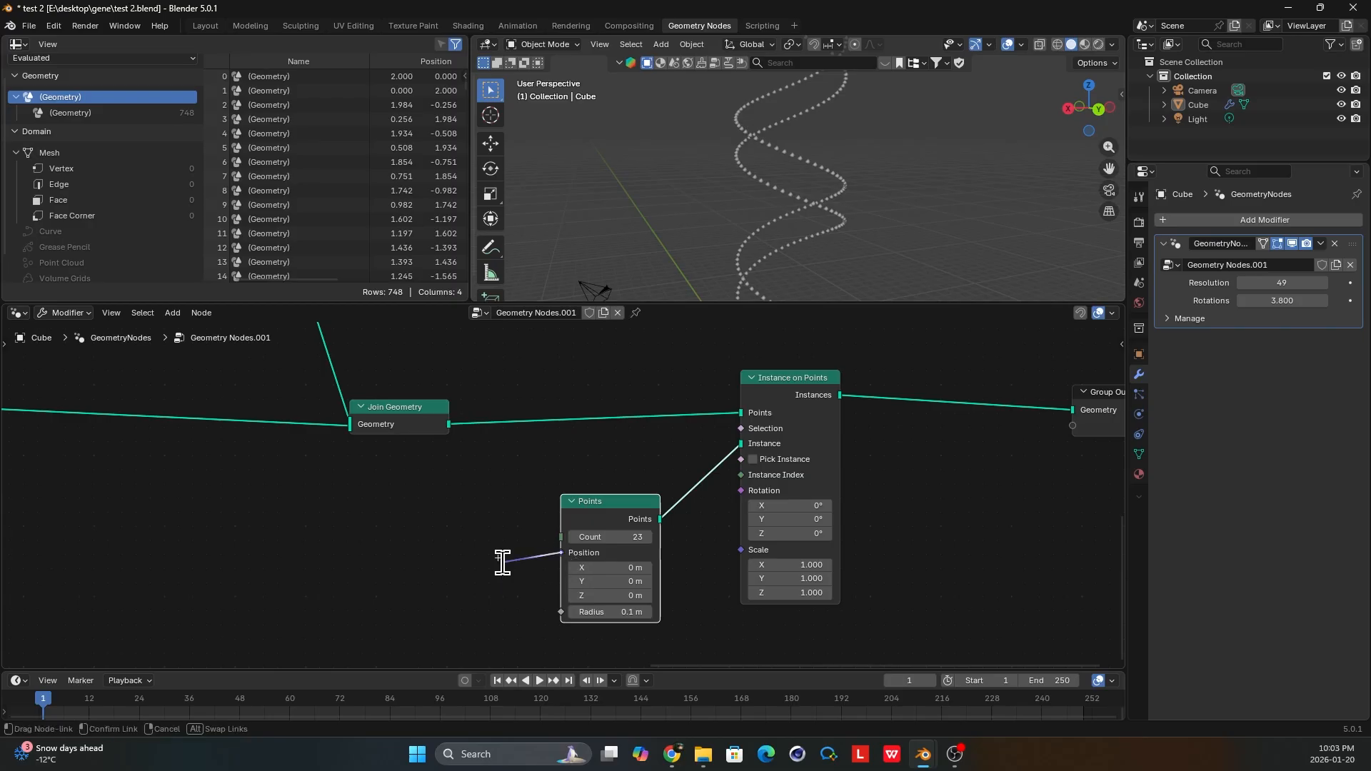
# Add a Vector Random Value node linked to the Position input of the Points node.
pyautogui.hotkey('shift', 'a')
pyautogui.write('rand')
pyautogui.click(464, 588)
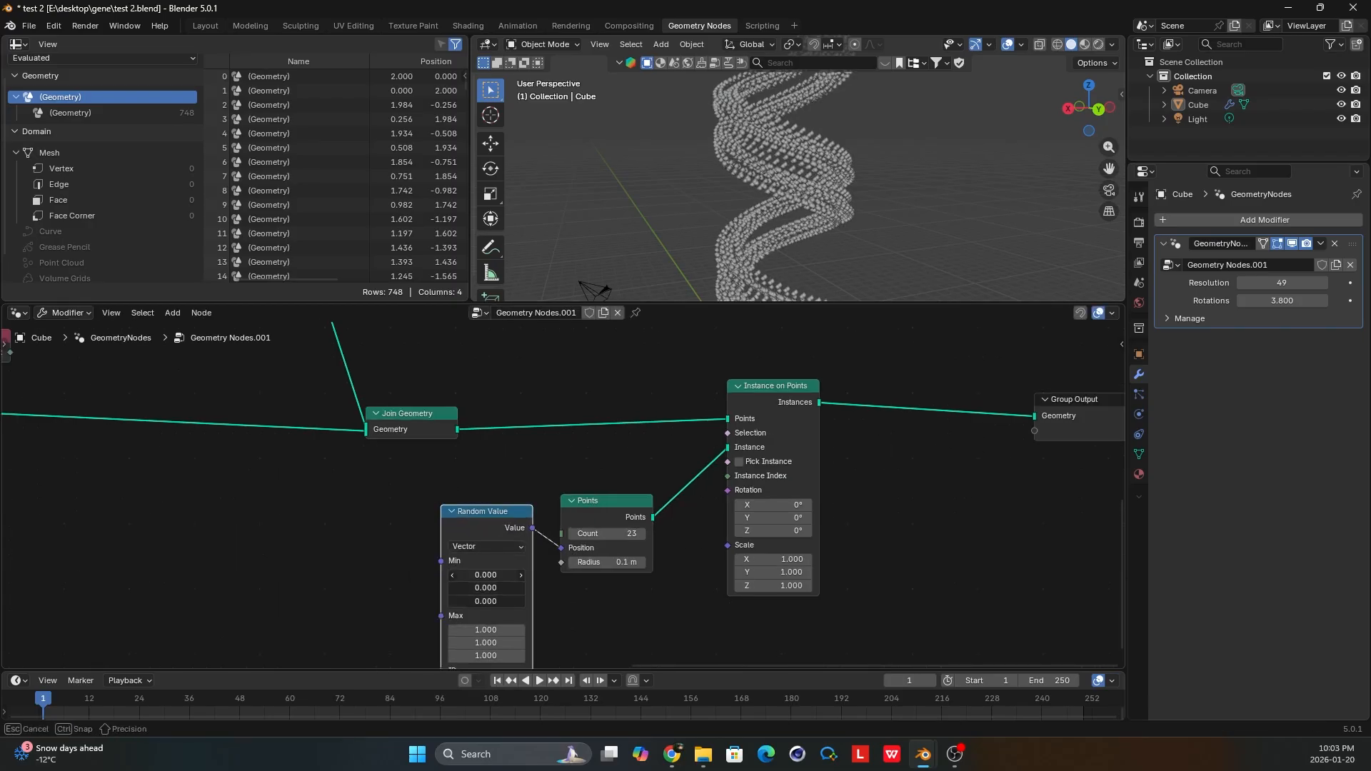
# Add a Value node set to -0.2 and link it to the Min input of the Points' Random Value node.
pyautogui.click(486, 575)
pyautogui.hotkey('shift', 'a')
pyautogui.write('va')
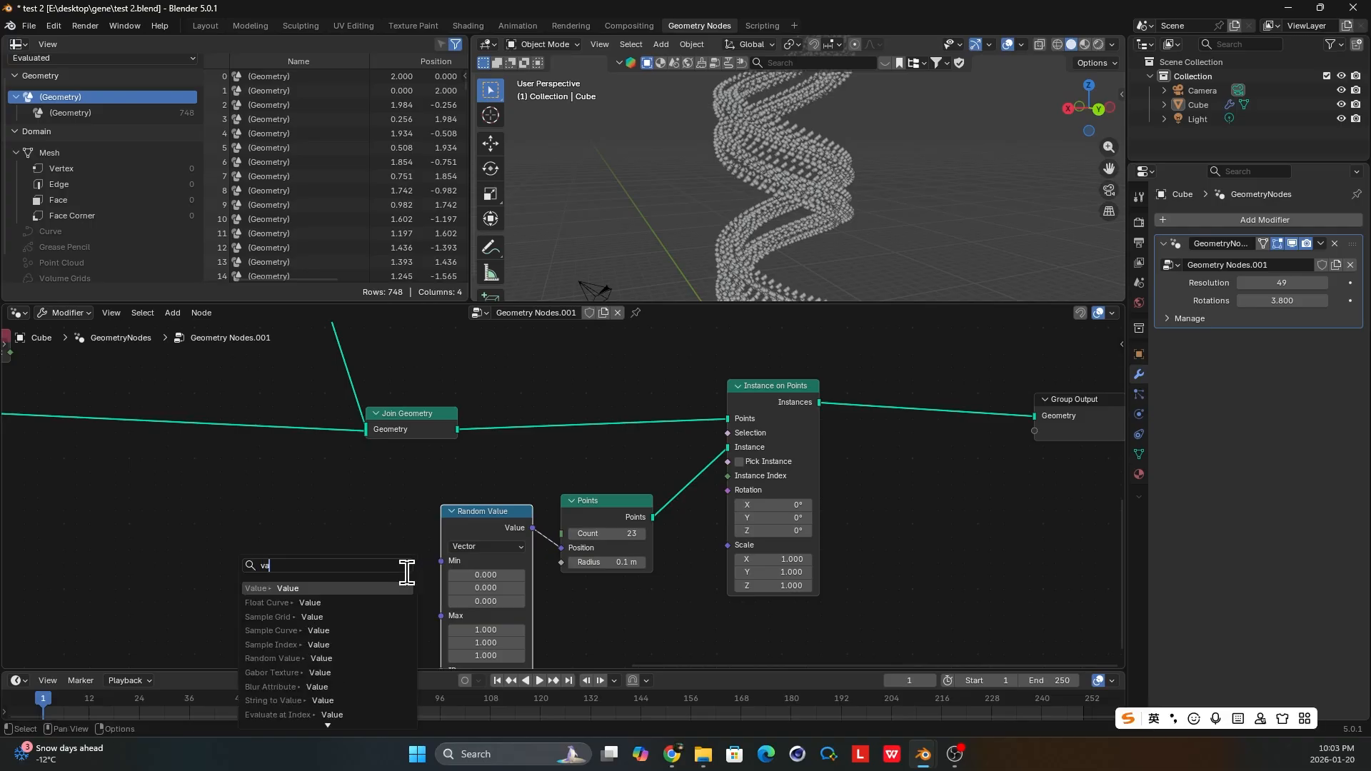
pyautogui.press('Return')
pyautogui.doubleClick(379, 580)
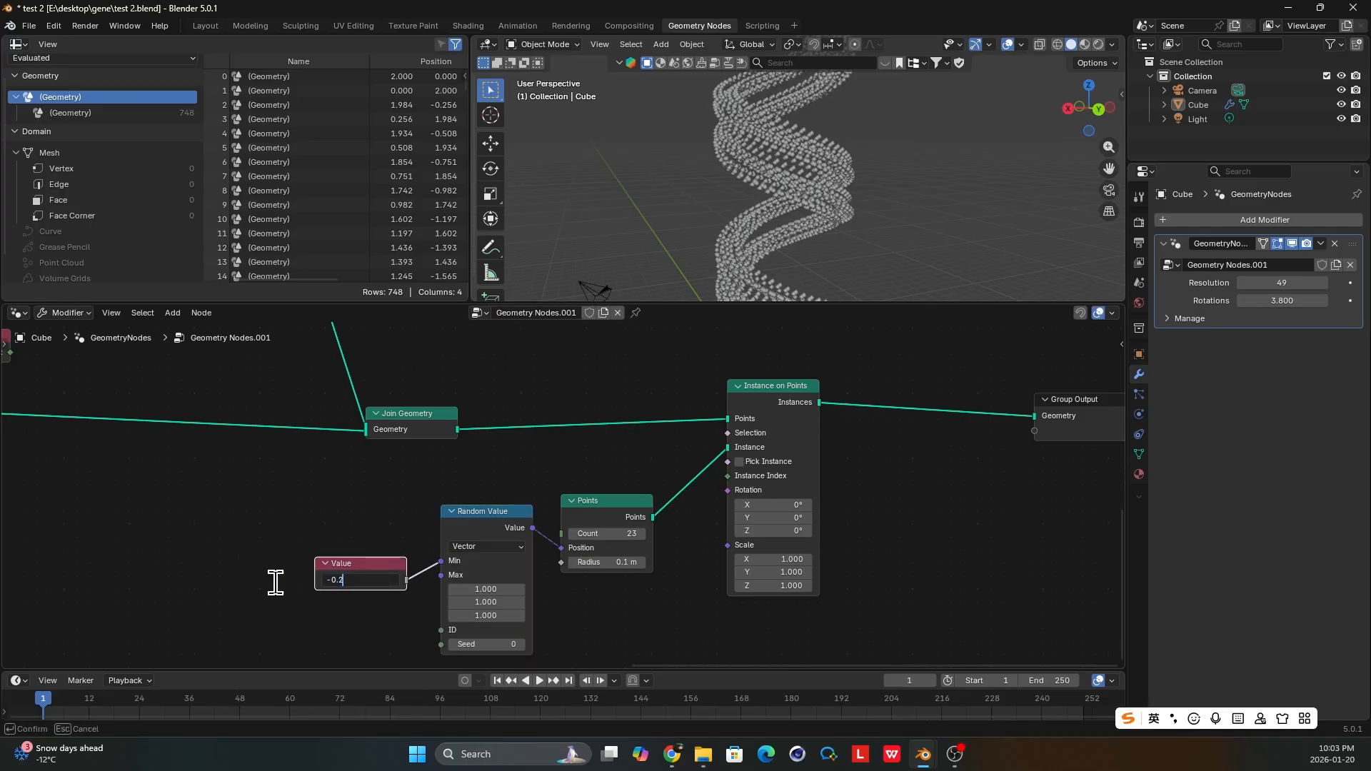
pyautogui.press('Return')
pyautogui.moveTo(366, 563); pyautogui.dragTo(398, 504, button='middle')
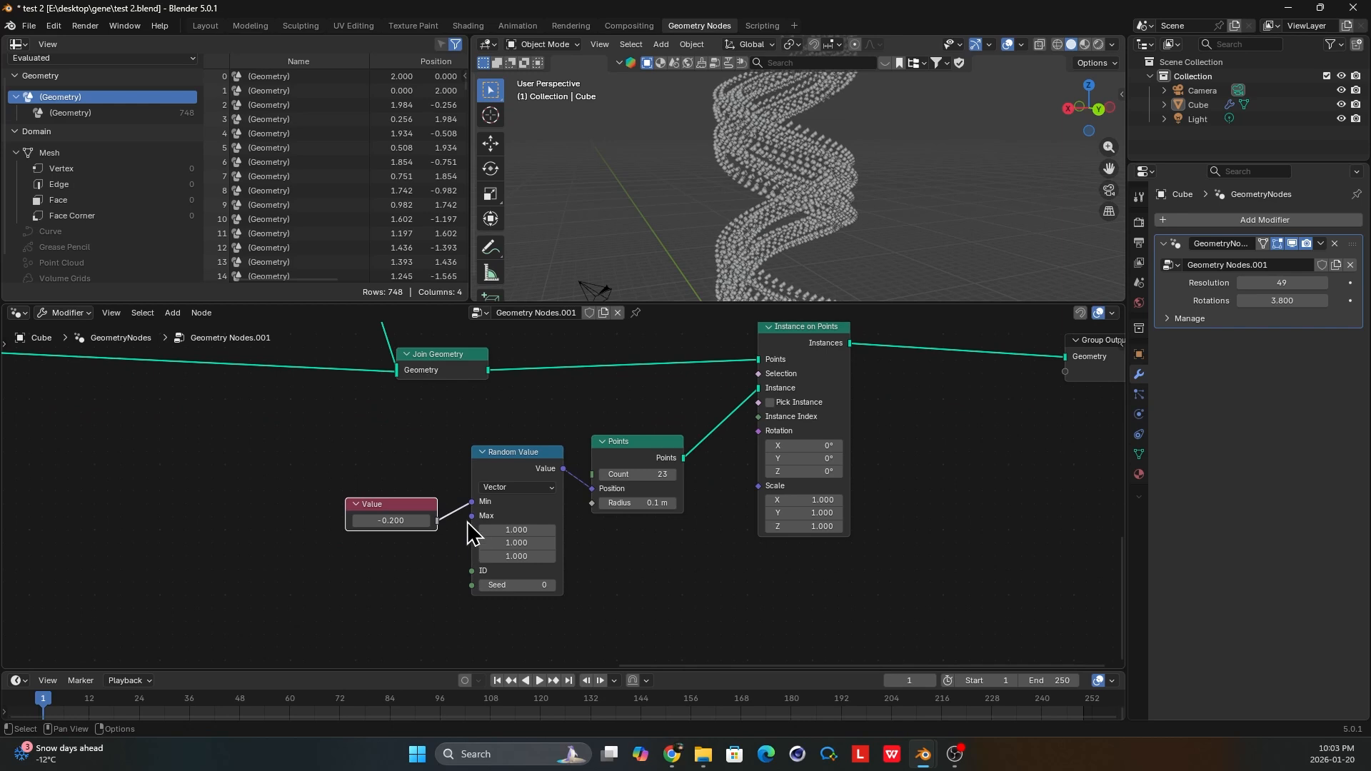
# Duplicate the Value node, set the copy to 0.2, and link it to the Max input of the Random Value node.
pyautogui.moveTo(469, 517); pyautogui.dragTo(441, 554)
pyautogui.click(396, 505)
pyautogui.hotkey('ctrl', 'c')
pyautogui.hotkey('ctrl', 'v')
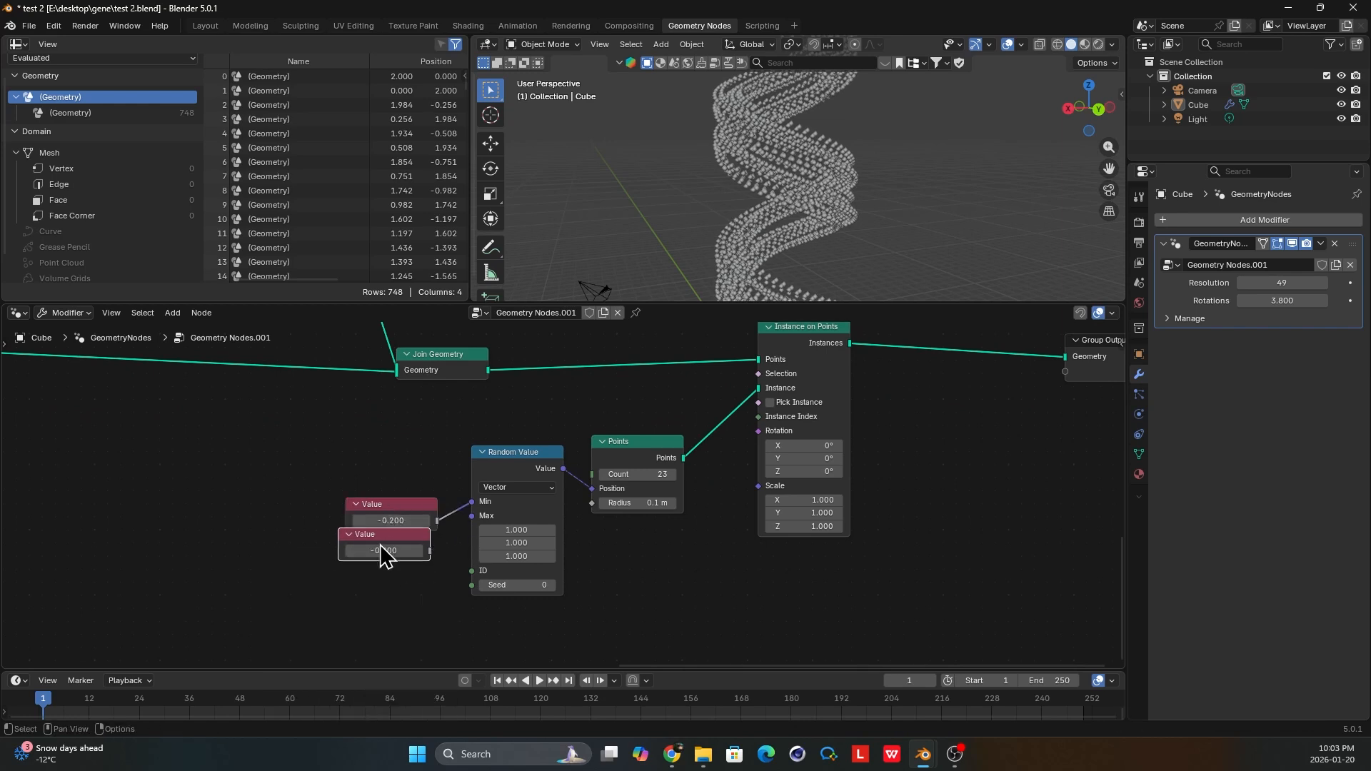
pyautogui.click(374, 574)
pyautogui.moveTo(384, 555); pyautogui.dragTo(471, 515)
pyautogui.press('Return')
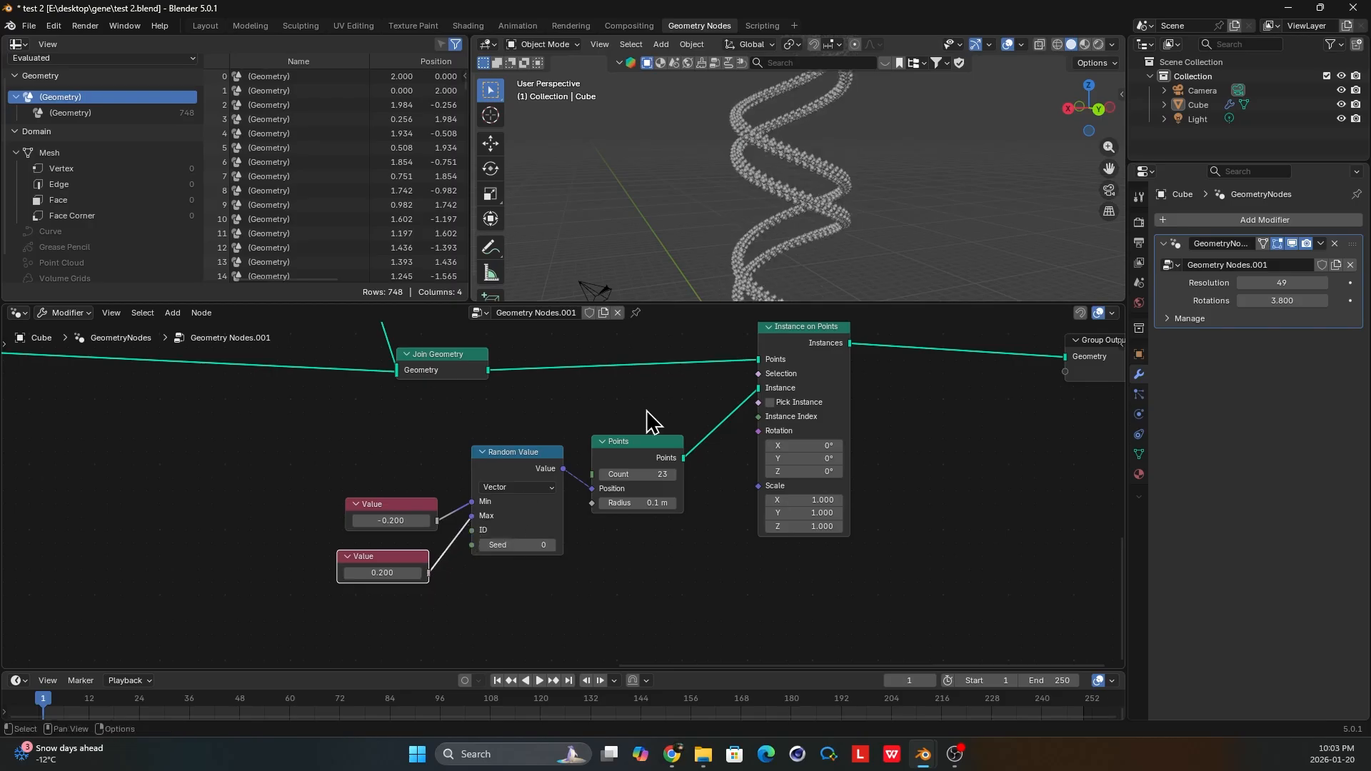
pyautogui.scroll(5, 827, 248)
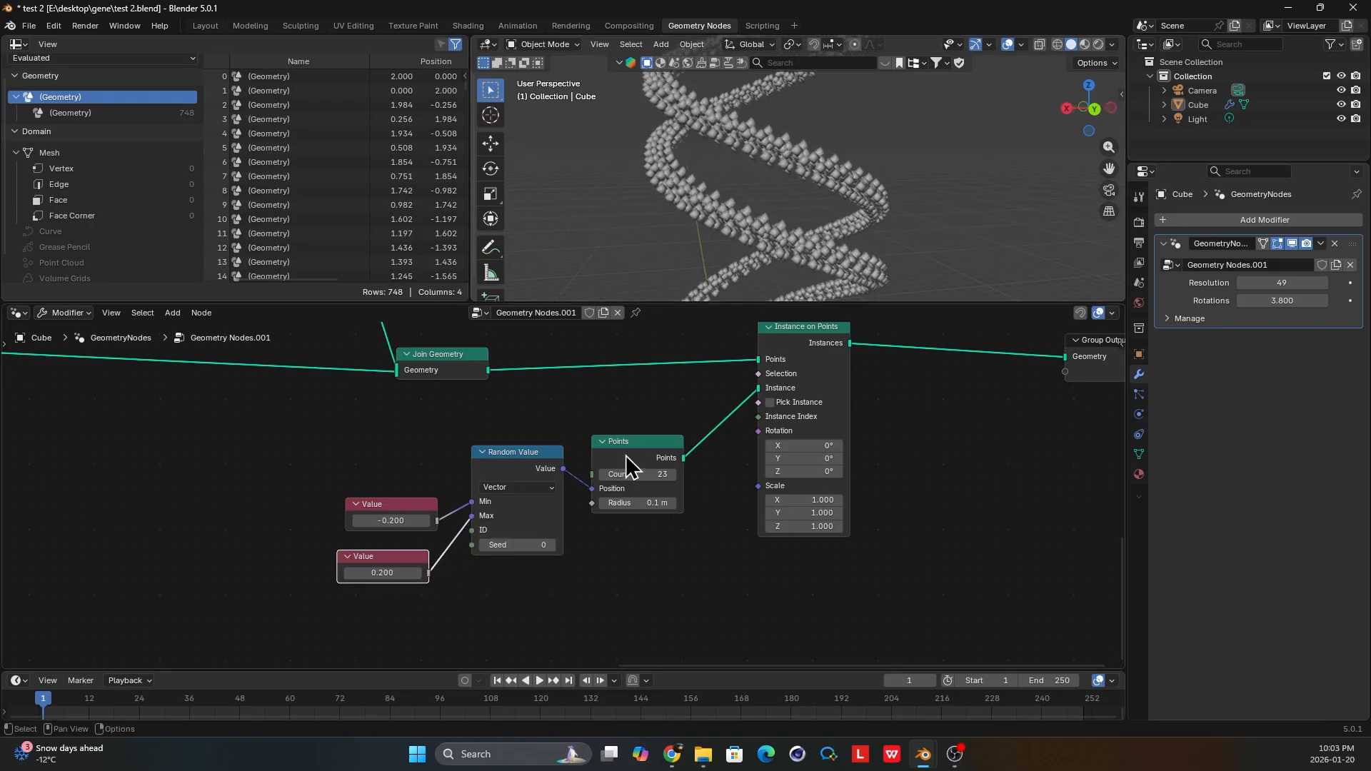
# Add a Vector Random Value node linked to the Rotation input of Instance on Points, and place it below the Points node.
pyautogui.moveTo(627, 465); pyautogui.dragTo(635, 485)
pyautogui.scroll(1, 782, 446)
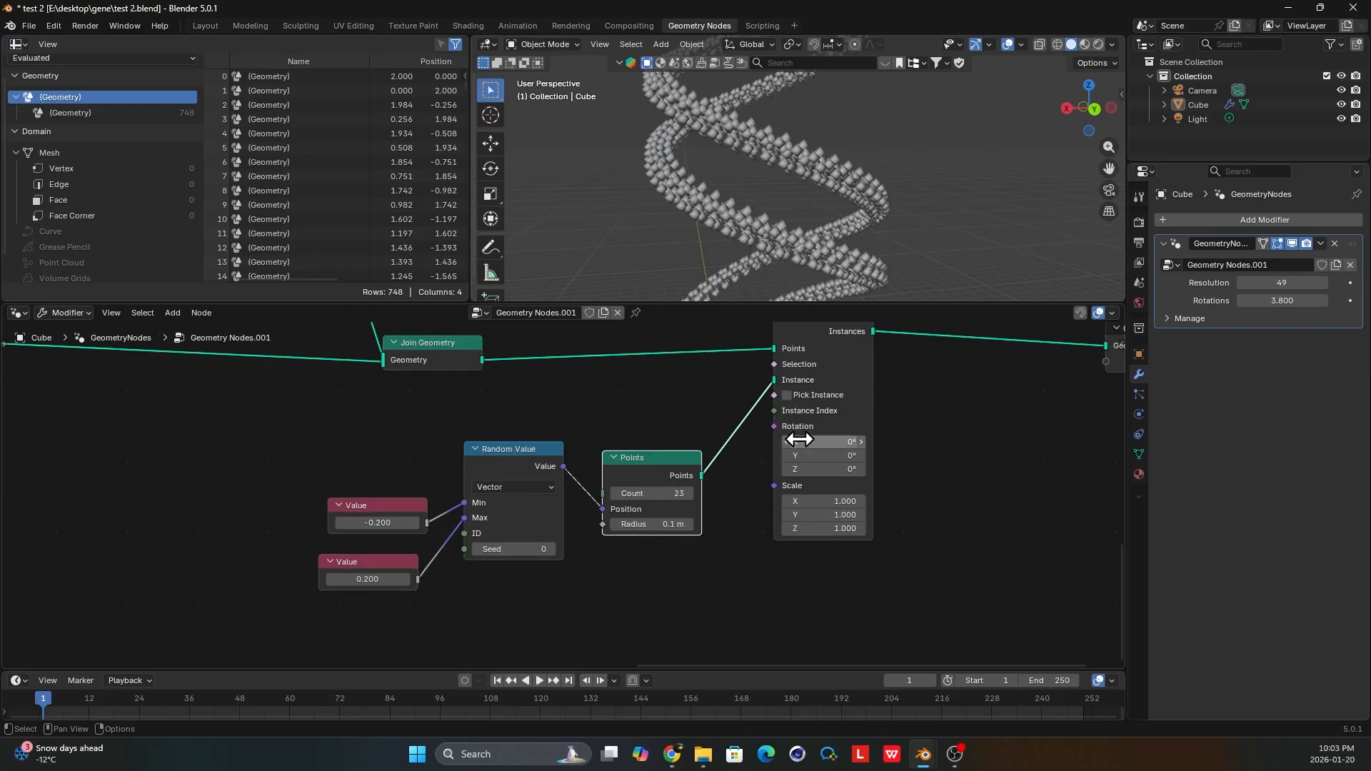
pyautogui.moveTo(774, 430); pyautogui.dragTo(711, 570)
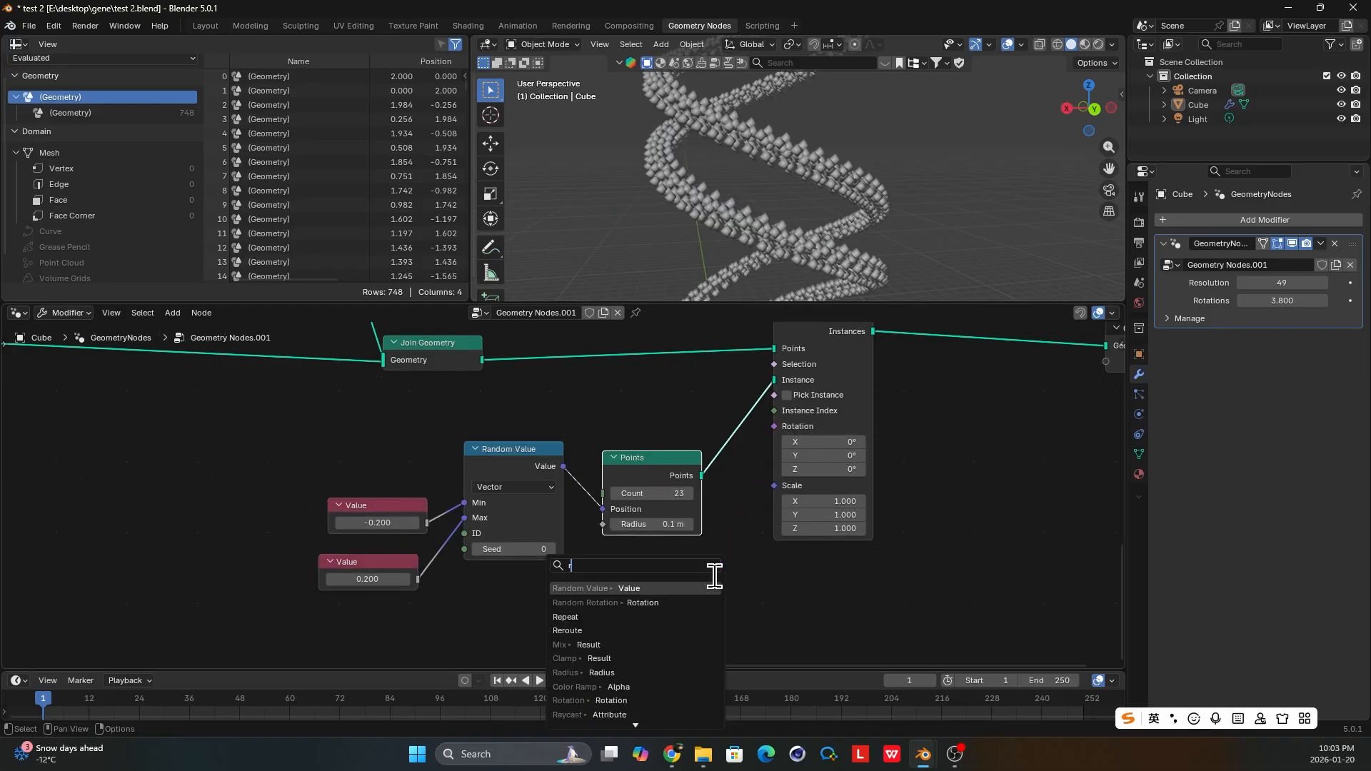
pyautogui.write('ran')
pyautogui.click(684, 588)
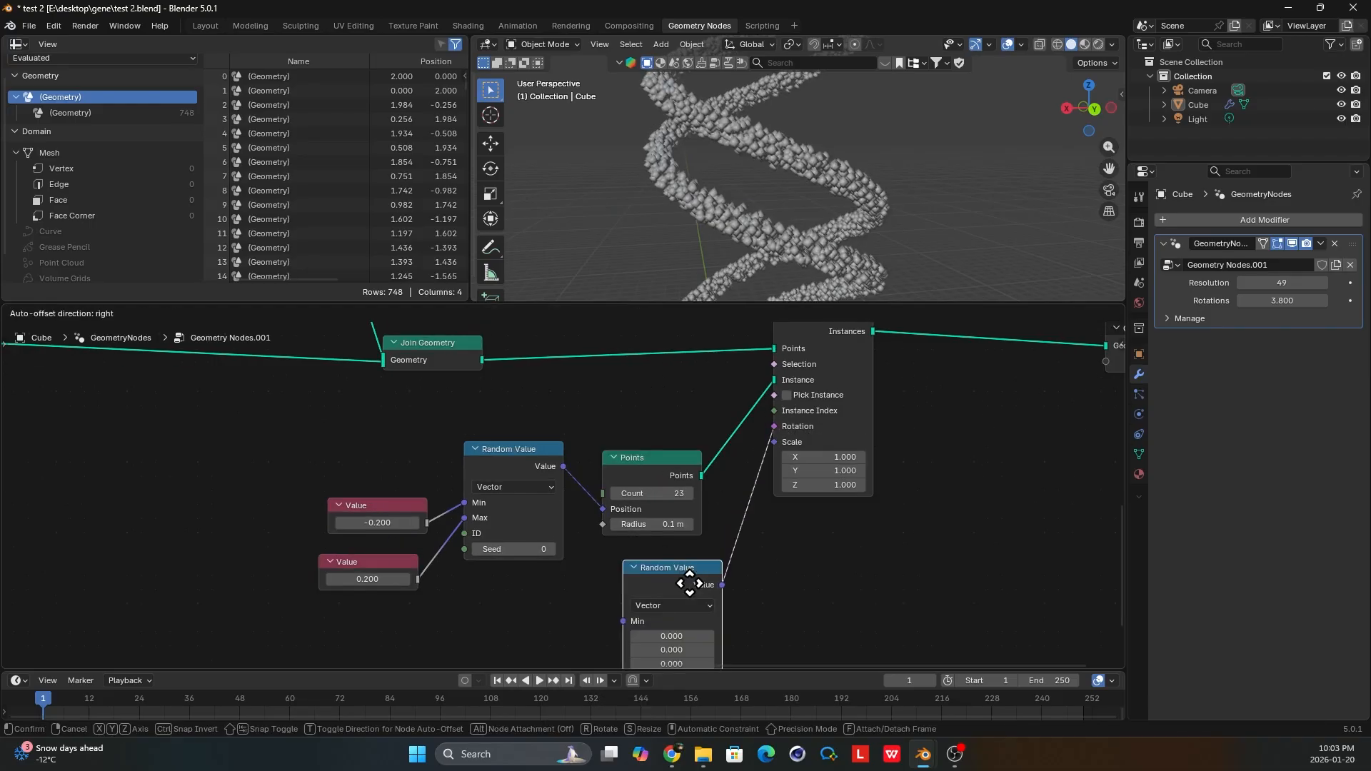
pyautogui.moveTo(703, 575); pyautogui.dragTo(688, 536, button='middle')
pyautogui.scroll(-1, 690, 536)
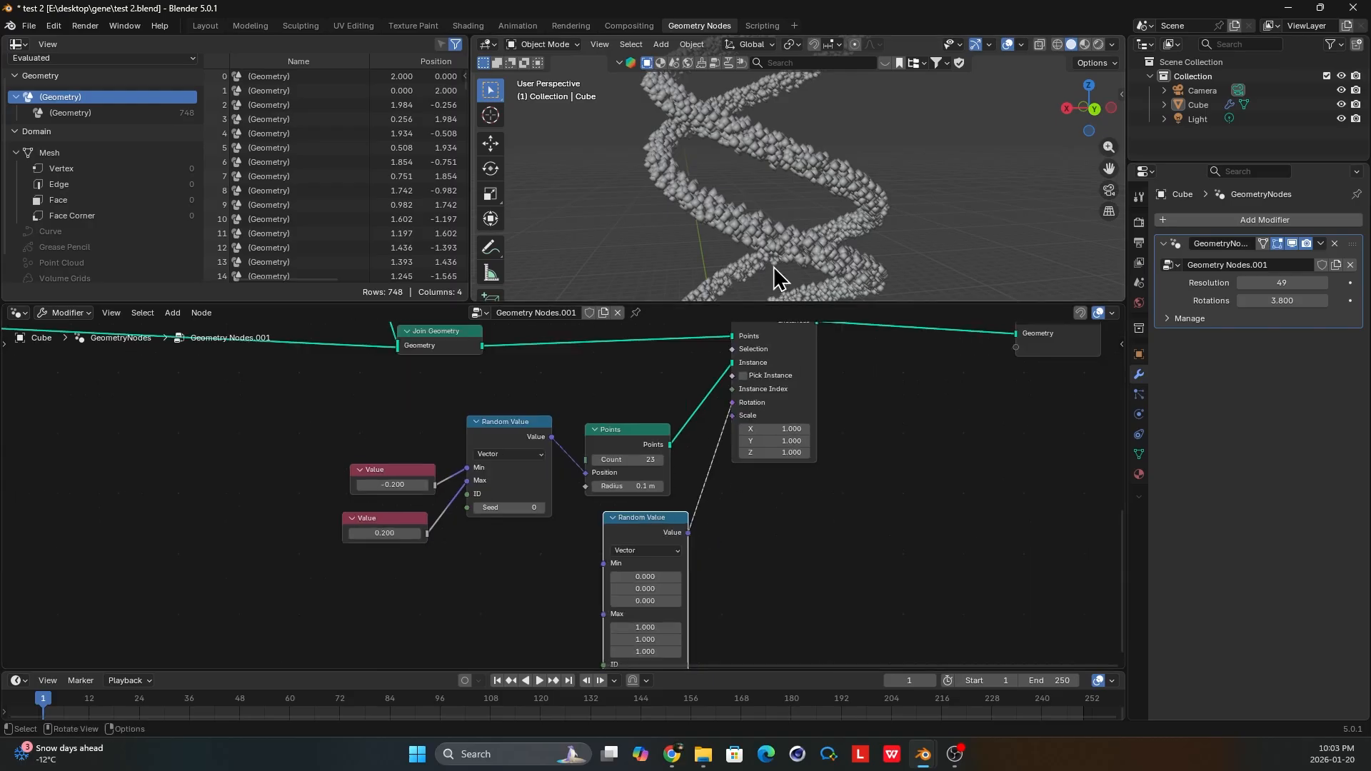
pyautogui.moveTo(793, 248)
pyautogui.mouseDown(button='middle')
pyautogui.moveTo(747, 244)
pyautogui.moveTo(806, 249)
pyautogui.mouseUp(button='middle')
# Move Instance on Points farther from Points and insert a Set Point Radius node on the link between them.
pyautogui.moveTo(760, 408); pyautogui.dragTo(748, 452, button='middle')
pyautogui.moveTo(624, 476); pyautogui.dragTo(612, 468)
pyautogui.moveTo(752, 355); pyautogui.dragTo(866, 366)
pyautogui.hotkey('shift', 'a')
pyautogui.write('set')
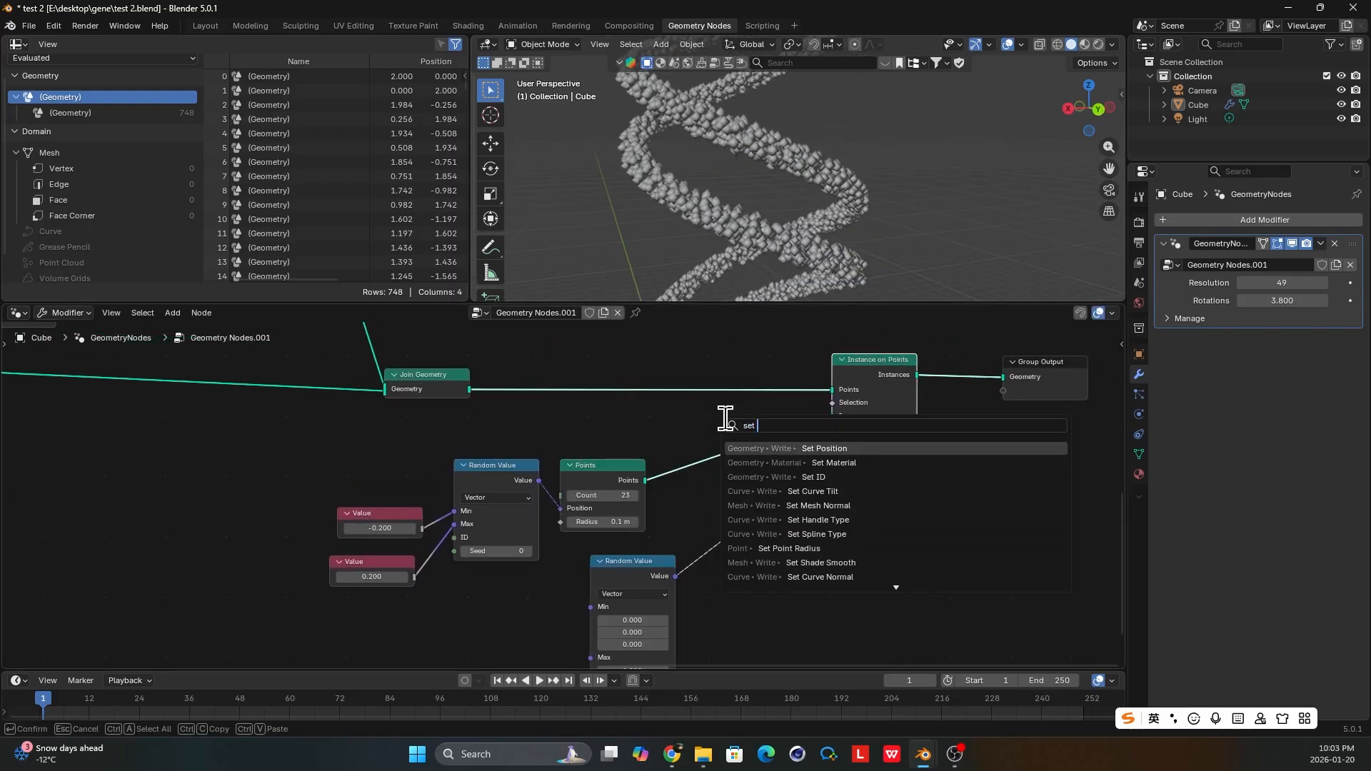
pyautogui.write(' ra')
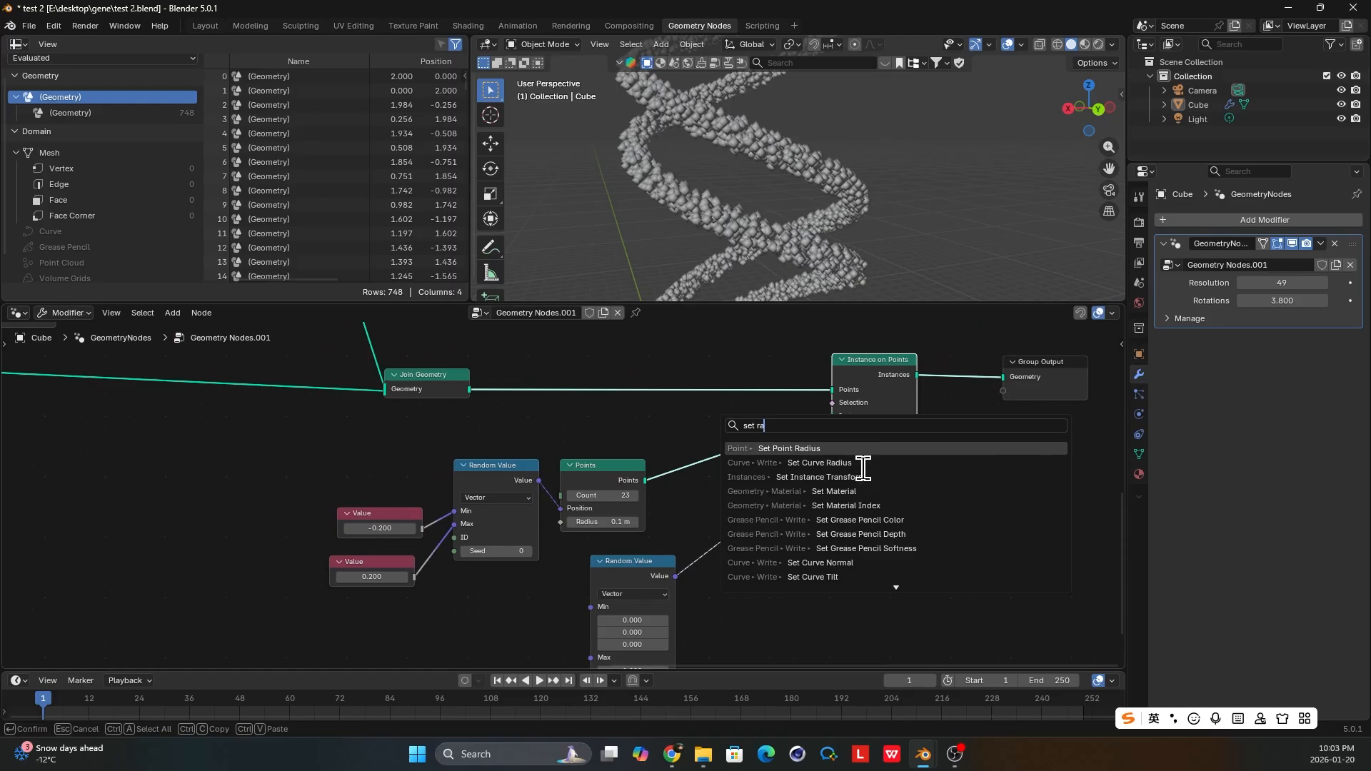
pyautogui.click(879, 448)
pyautogui.click(679, 431)
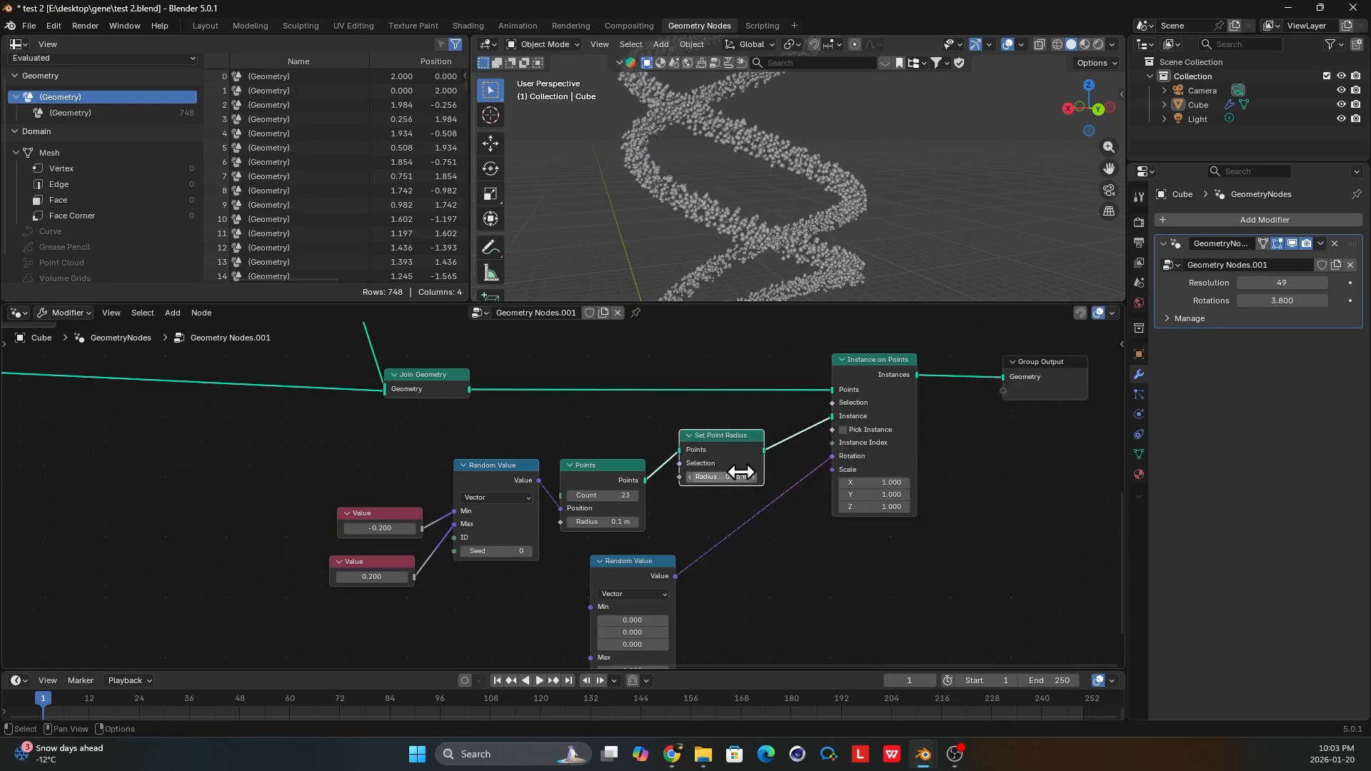
# Set the Radius of the Set Point Radius node to 0.01 m.
pyautogui.click(744, 476)
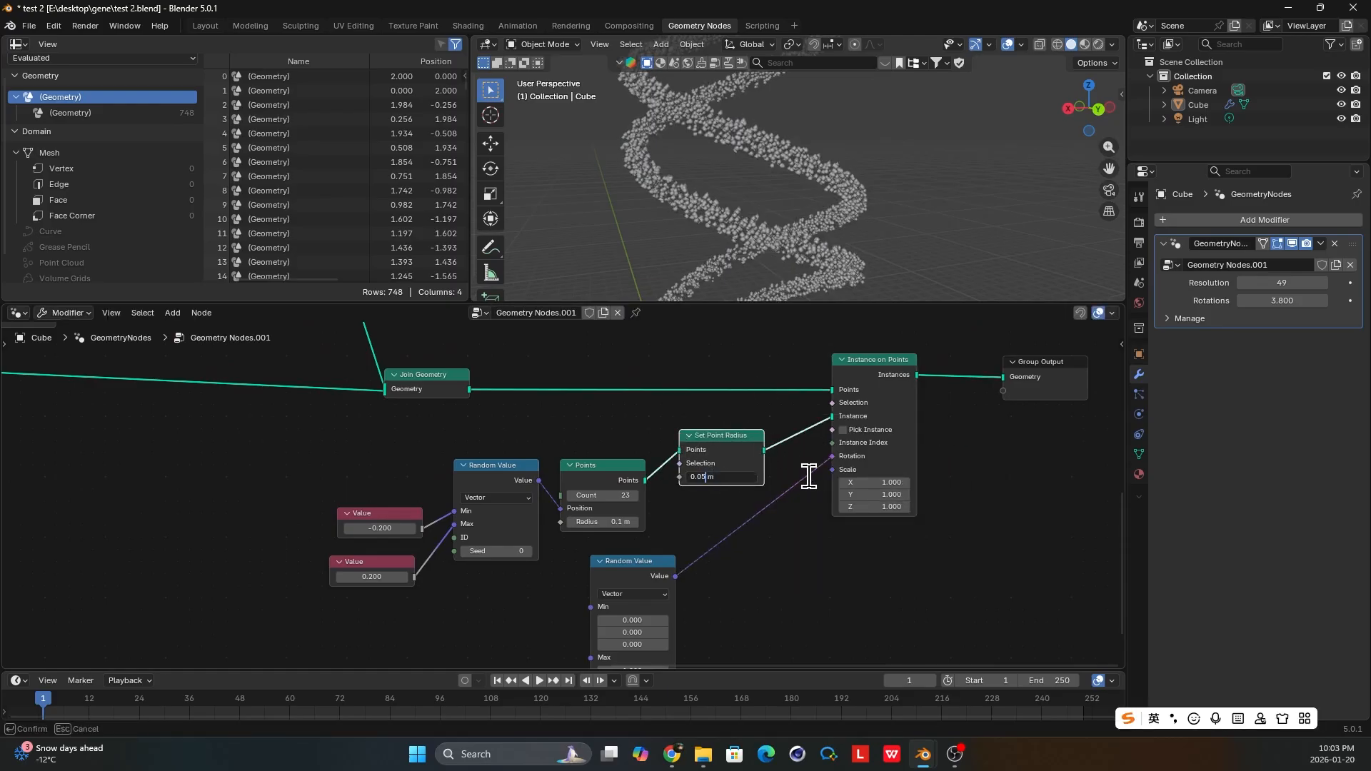
pyautogui.write('0.01')
pyautogui.press('Return')
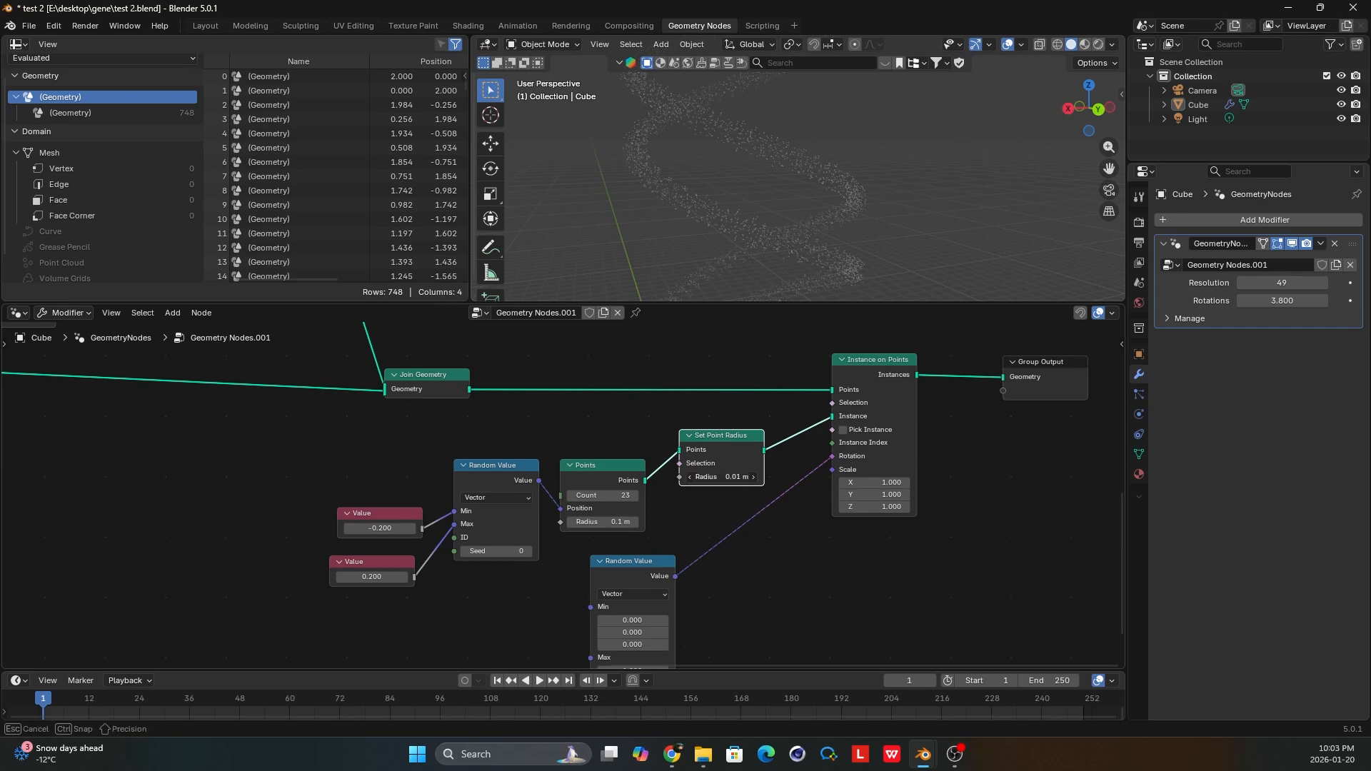
# Set the Radius of the Set Point Radius node to 0.02 m and save the file.
pyautogui.click(703, 477)
pyautogui.write('0.02')
pyautogui.press('Return')
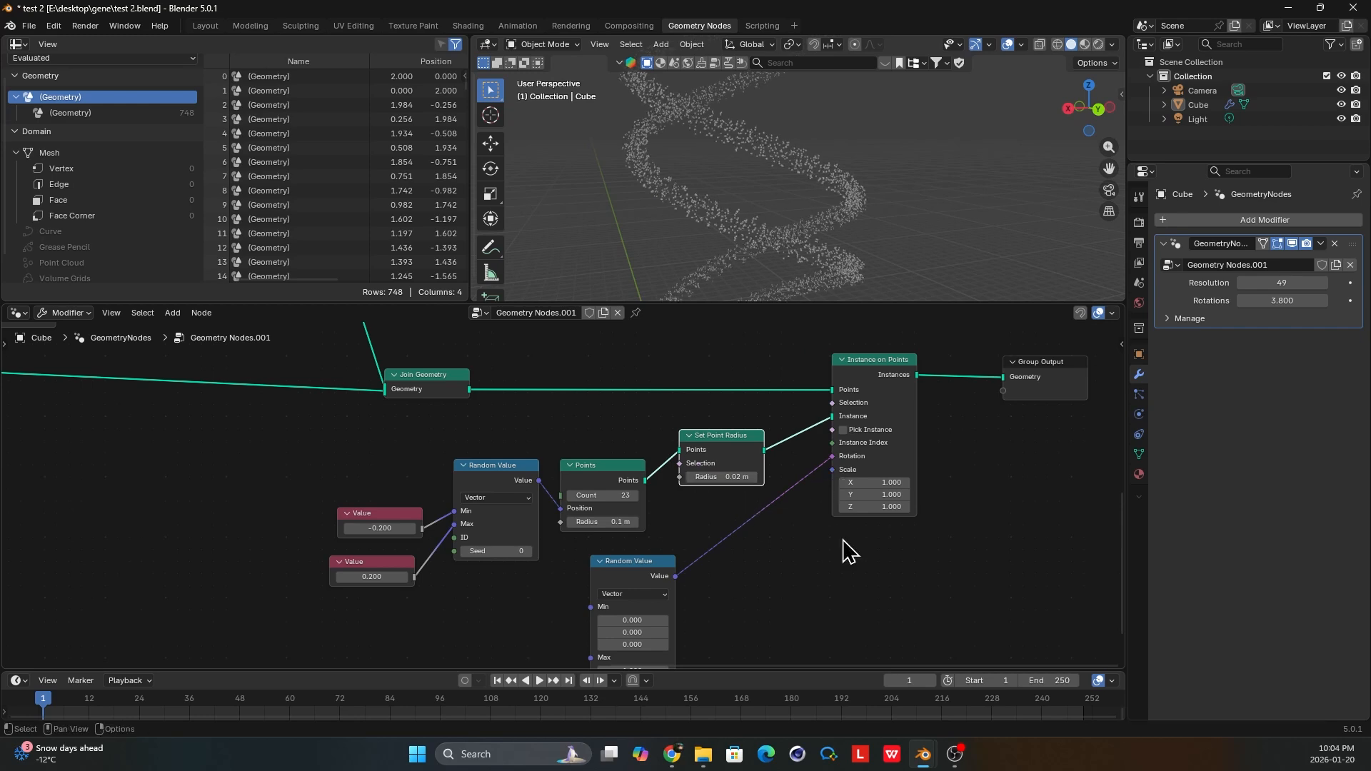
pyautogui.moveTo(810, 242); pyautogui.dragTo(816, 273, button='middle')
pyautogui.hotkey('ctrl', 's')
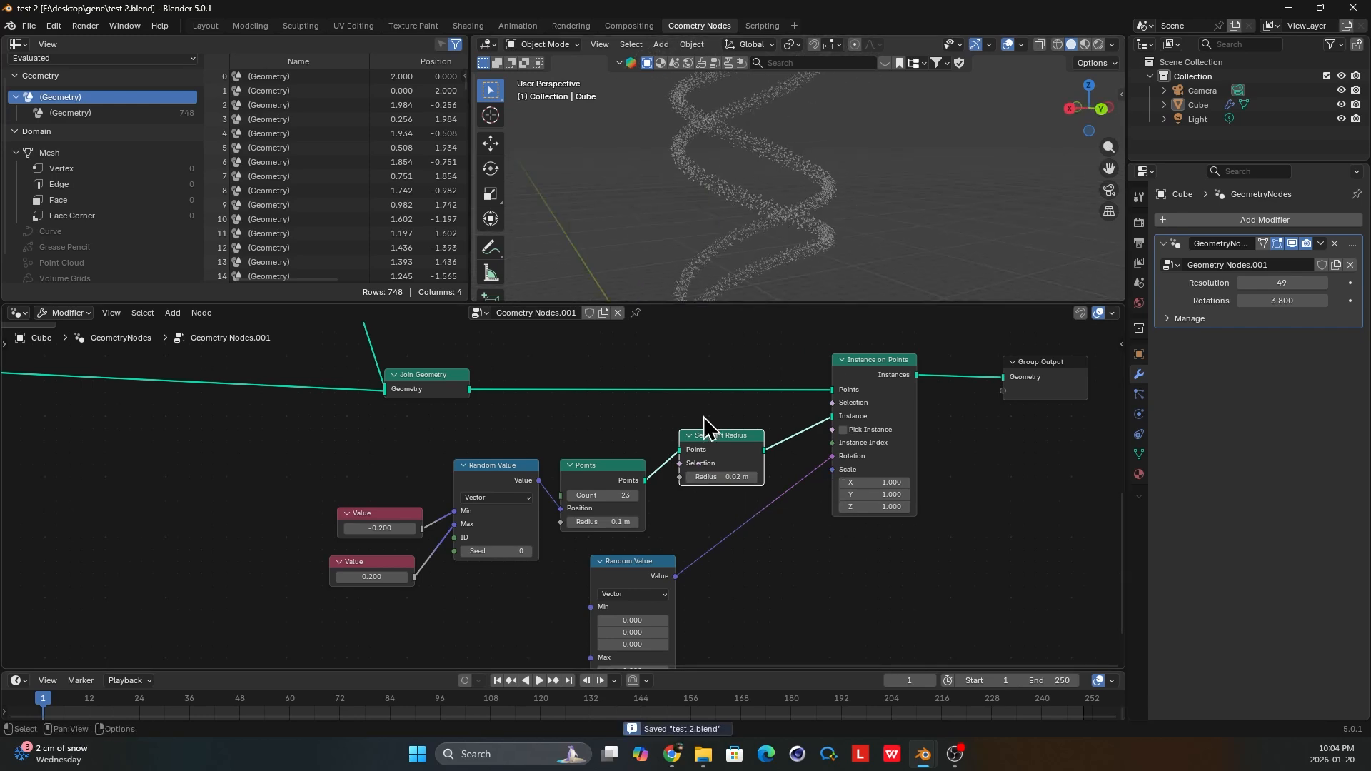
# Move the Mesh to Curve node close to the rungs' Set Position node, leaving room before Join Geometry.
pyautogui.scroll(-3, 728, 432)
pyautogui.moveTo(745, 441); pyautogui.dragTo(806, 489, button='middle')
pyautogui.moveTo(469, 347); pyautogui.dragTo(590, 432, button='middle')
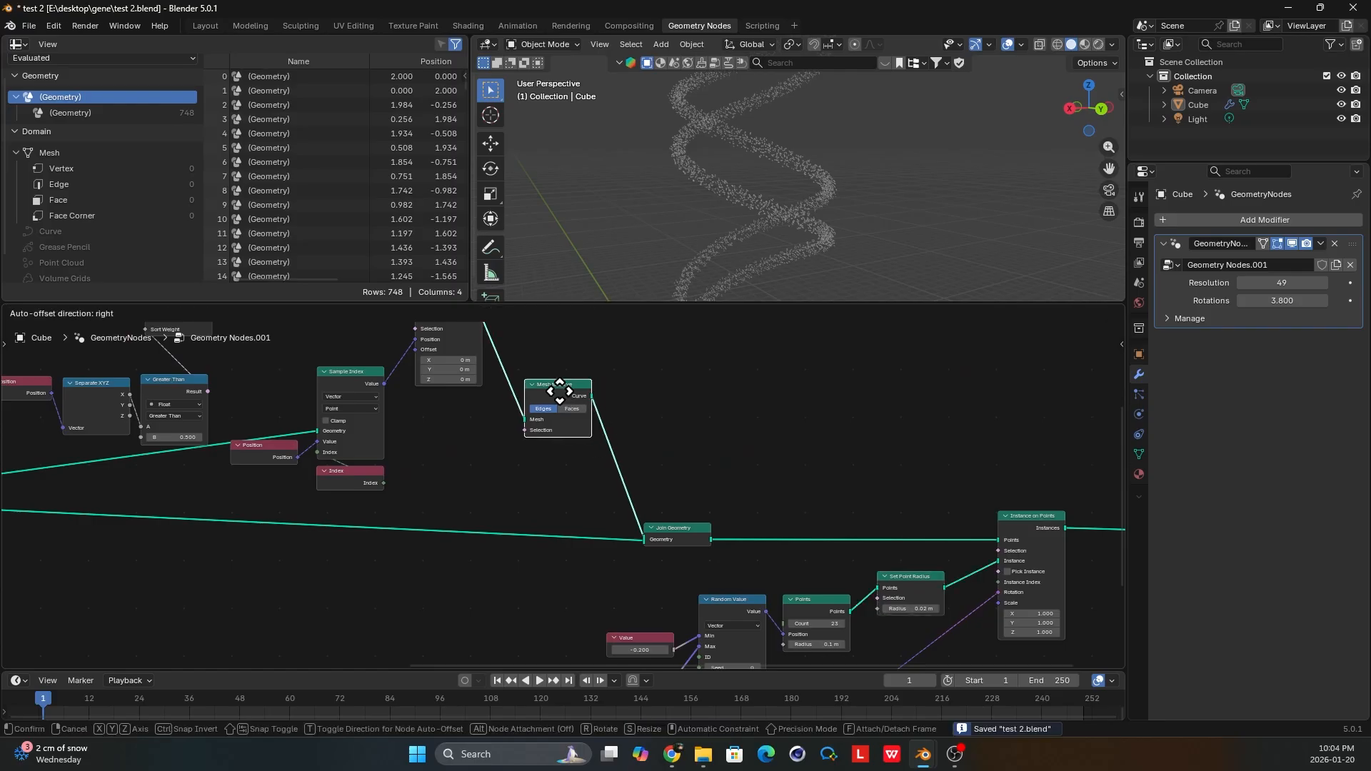
pyautogui.moveTo(550, 391); pyautogui.dragTo(527, 367)
pyautogui.moveTo(783, 224); pyautogui.dragTo(762, 216, button='middle')
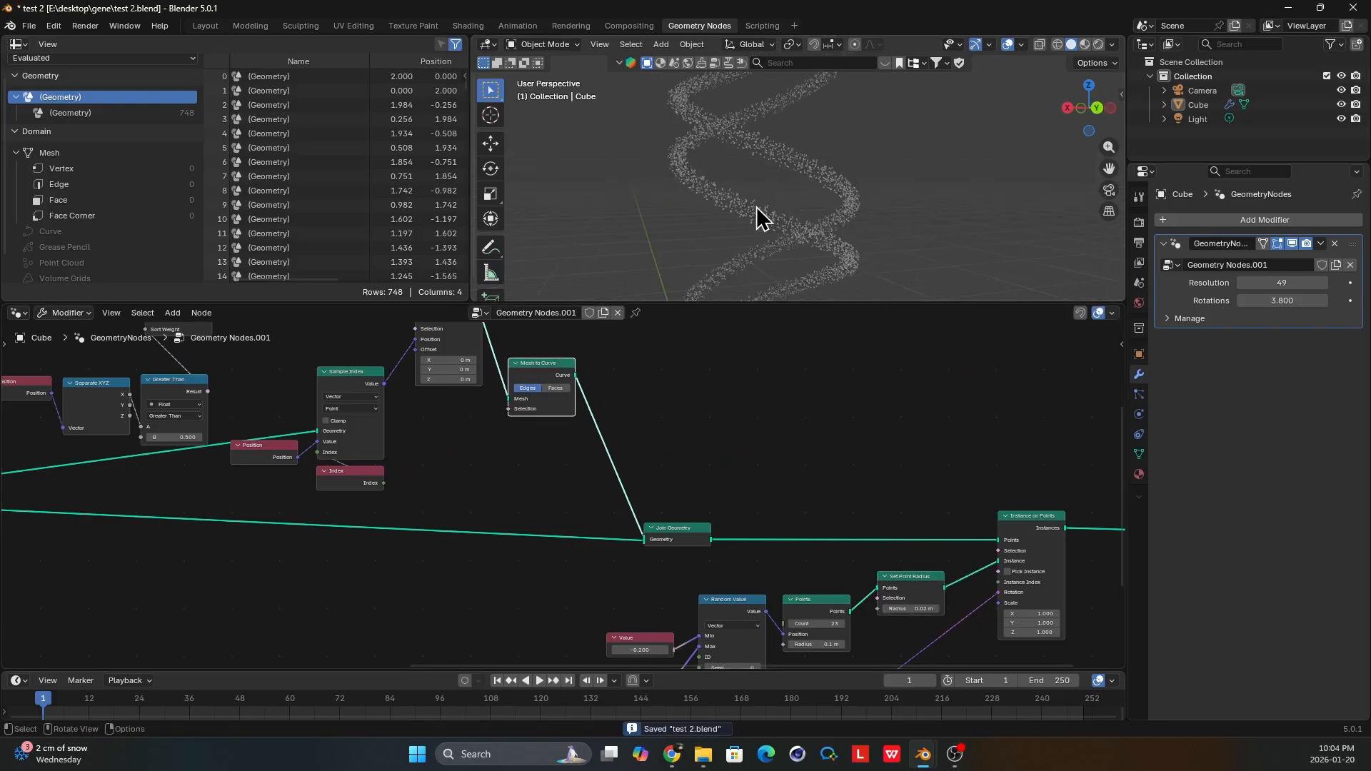
pyautogui.moveTo(537, 366); pyautogui.dragTo(598, 457, button='middle')
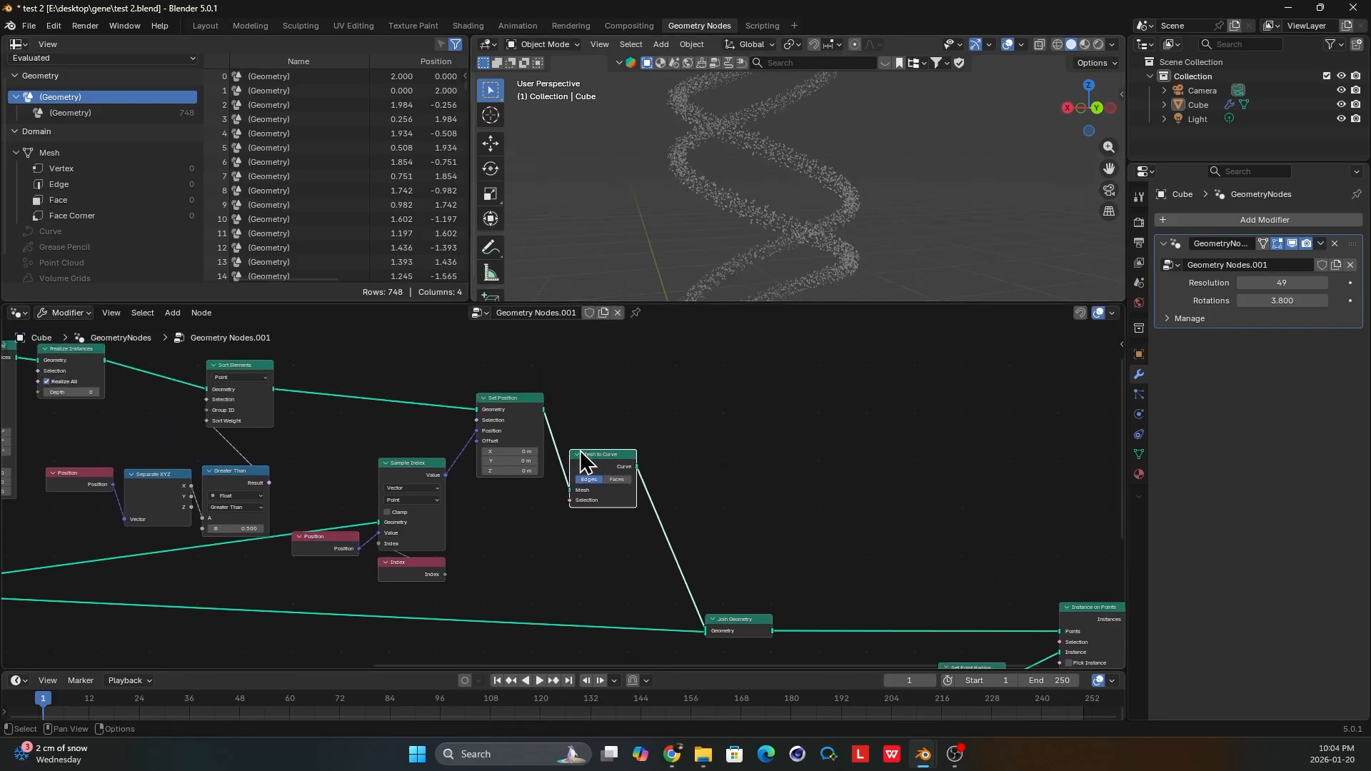
pyautogui.click(577, 436)
pyautogui.scroll(2, 592, 452)
pyautogui.moveTo(597, 448); pyautogui.dragTo(579, 417)
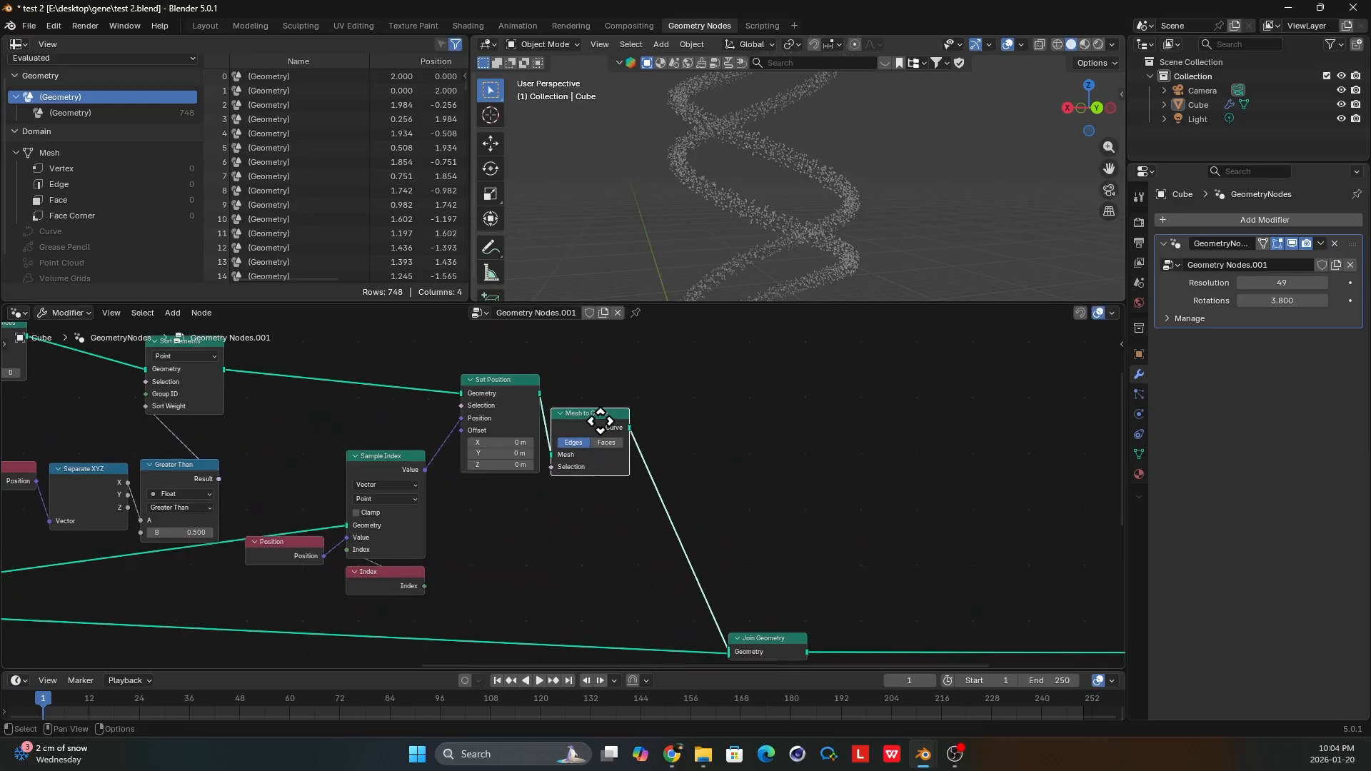
pyautogui.moveTo(600, 421); pyautogui.dragTo(554, 374, button='middle')
# Insert a Resample Curve node on the link between Mesh to Curve and Join Geometry.
pyautogui.hotkey('shift', 'a')
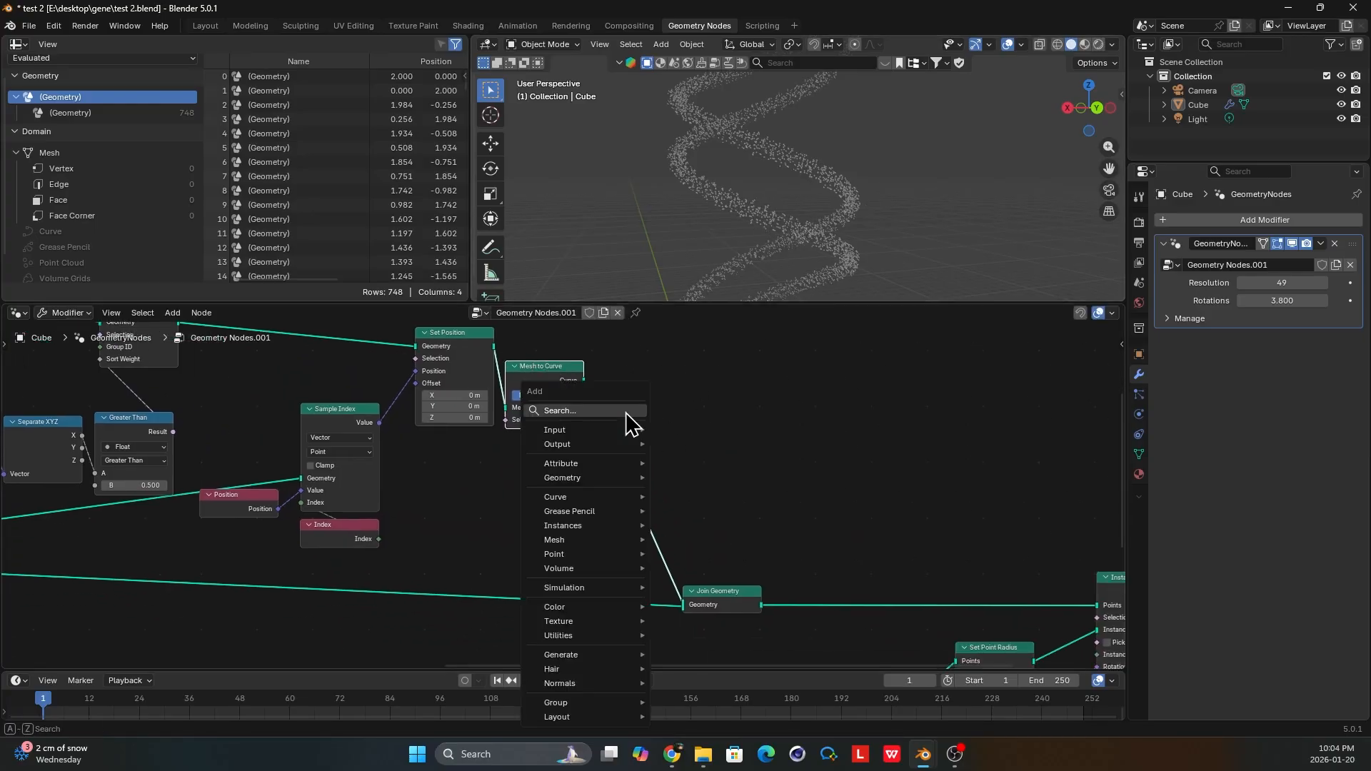
pyautogui.write('ra')
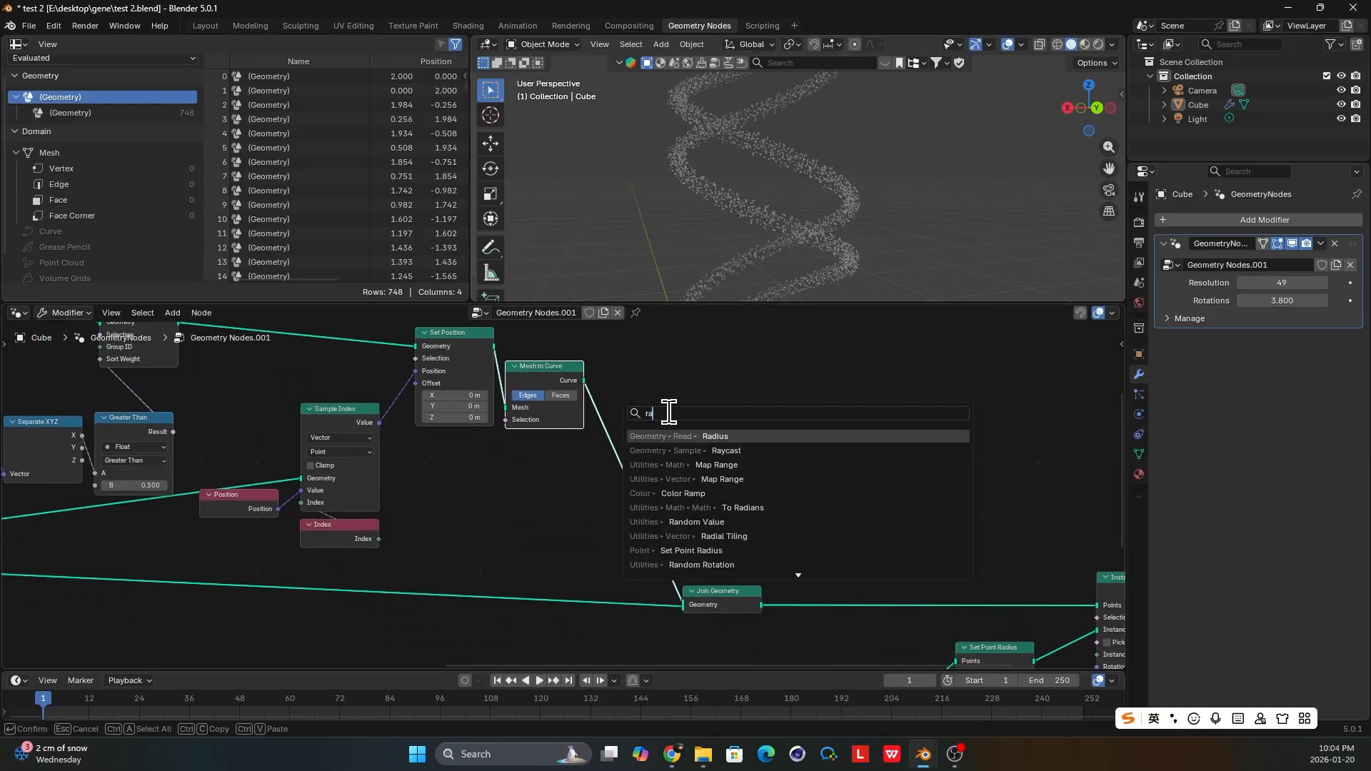
pyautogui.press('BackSpace')
pyautogui.write('es')
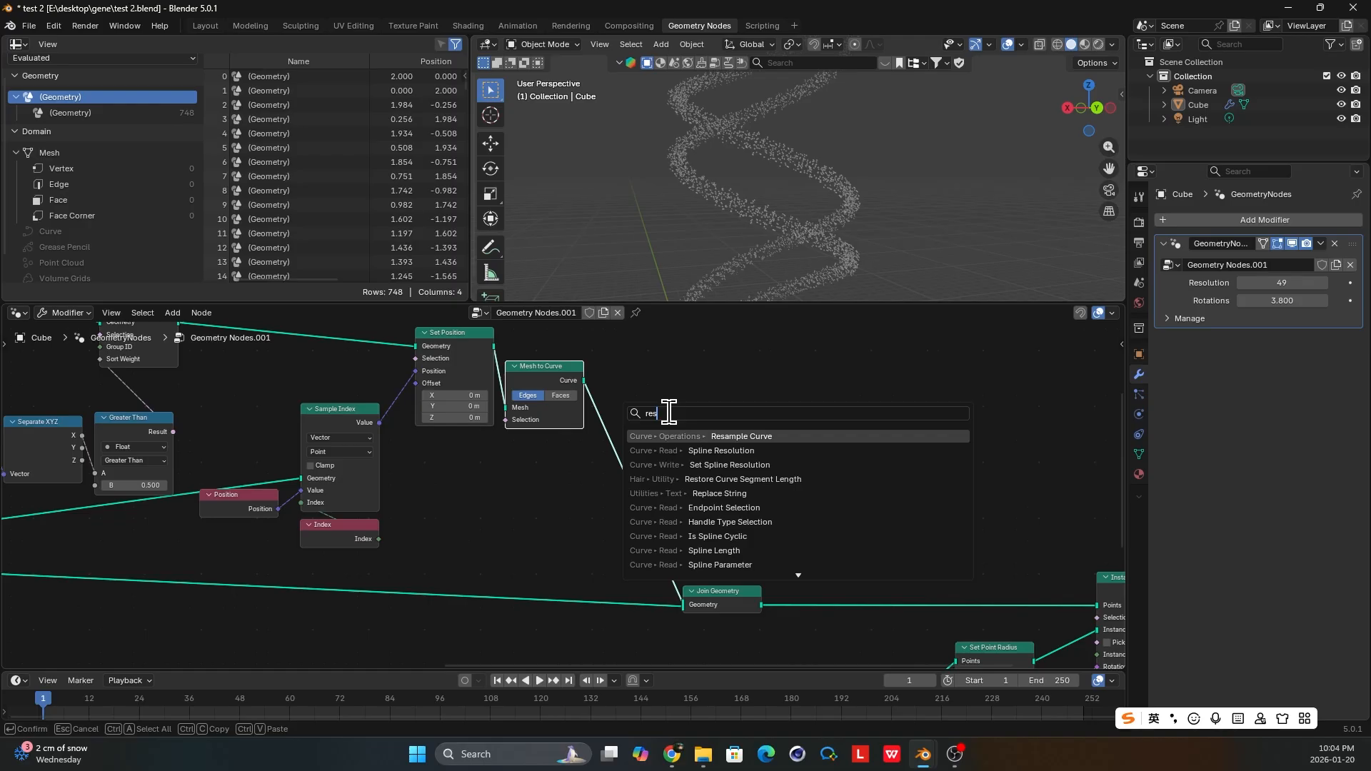
pyautogui.press('Return')
pyautogui.click(628, 432)
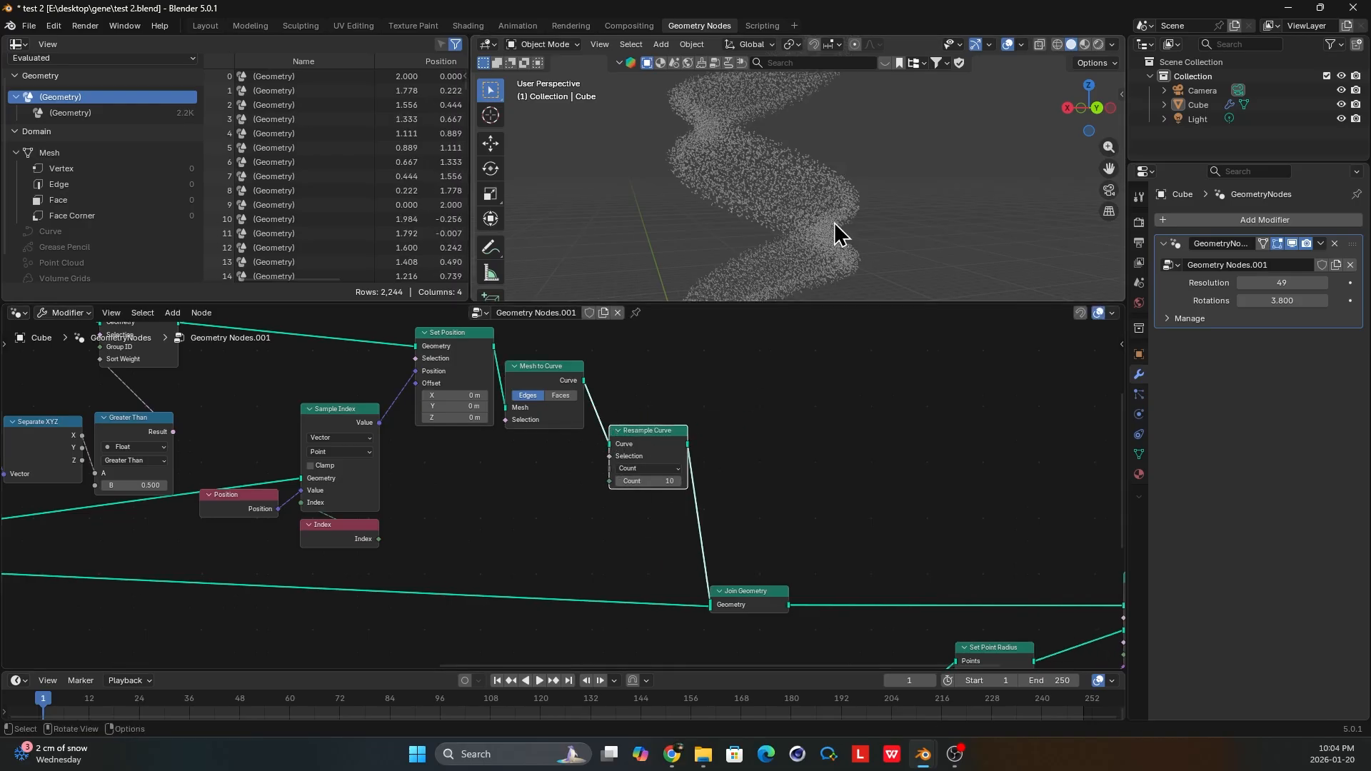
# Examine the rung node chain from the mesh lines through Set Position and Mesh to Curve to Resample Curve.
pyautogui.scroll(1, 685, 457)
pyautogui.moveTo(686, 479); pyautogui.dragTo(686, 479)
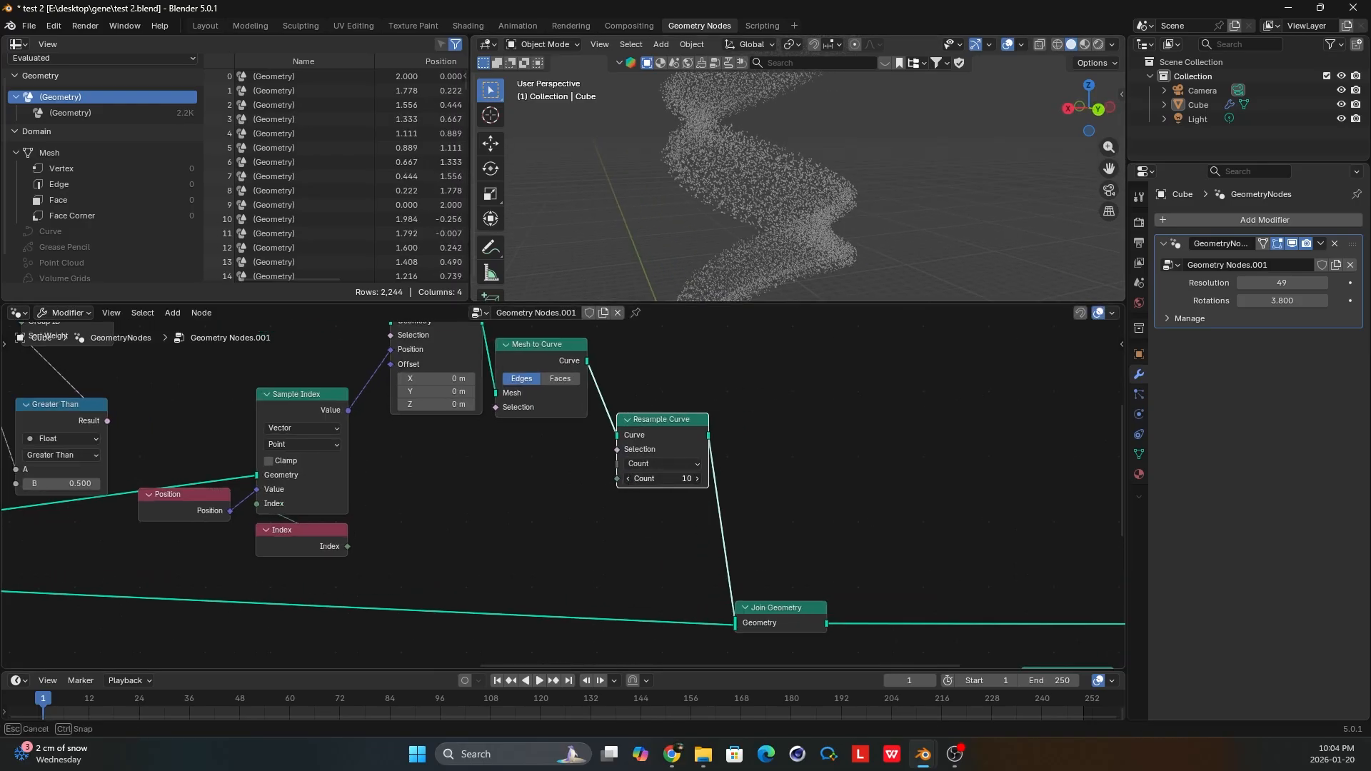
pyautogui.scroll(-2, 674, 453)
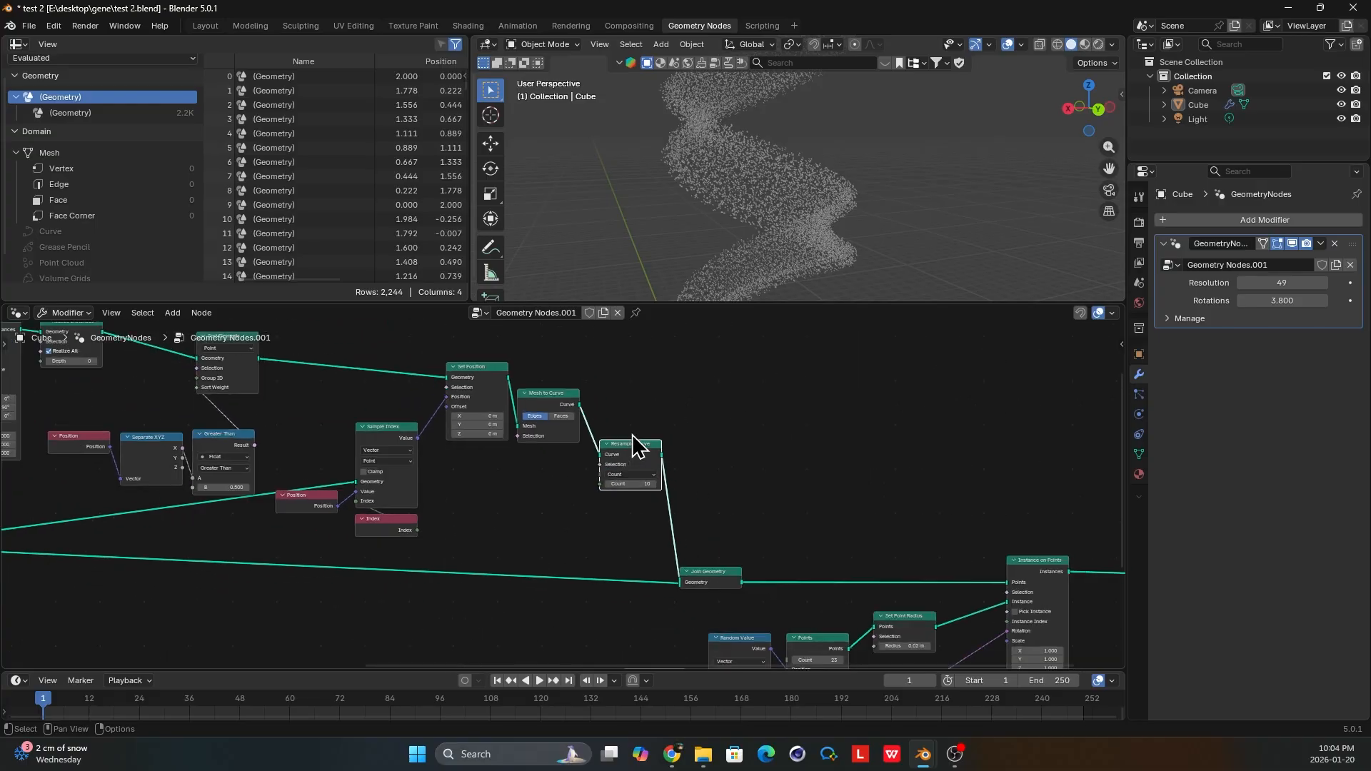
pyautogui.scroll(-3, 628, 457)
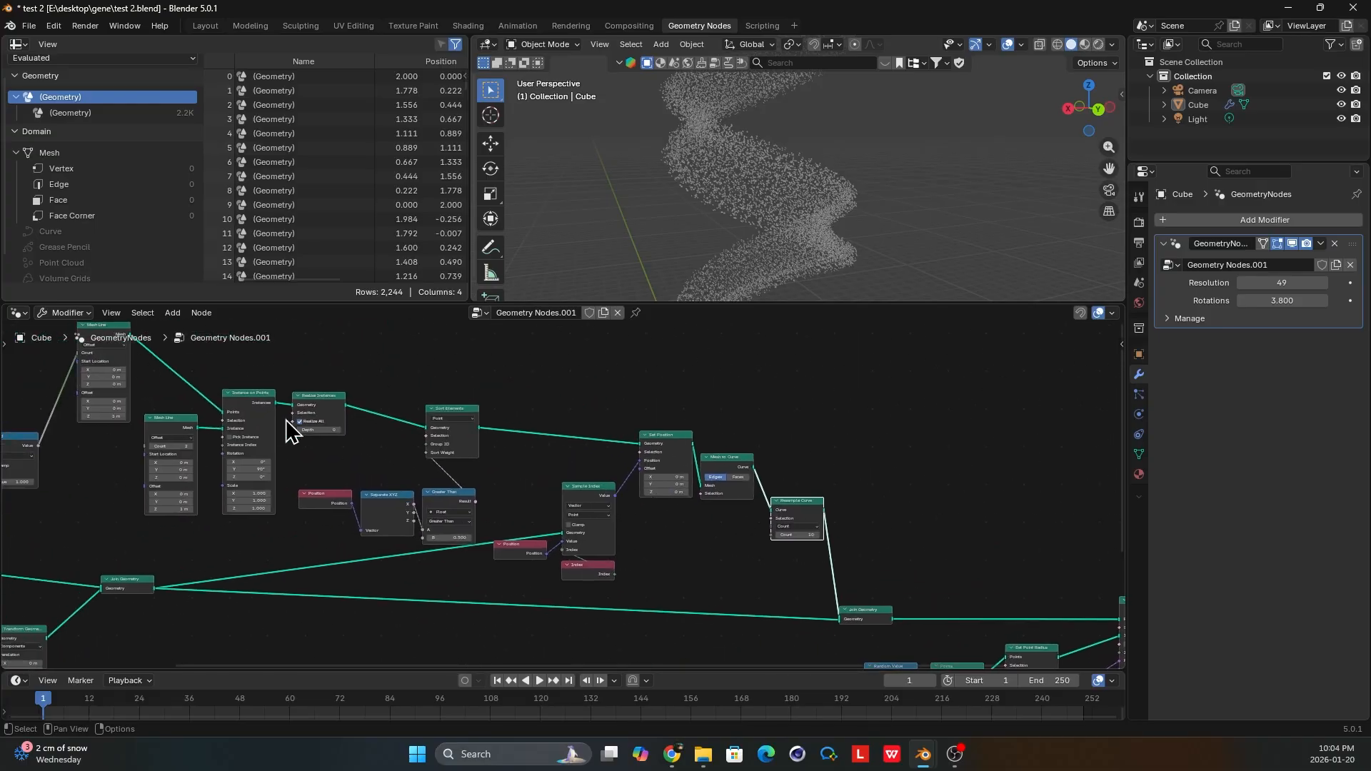
pyautogui.scroll(-2, 289, 430)
pyautogui.scroll(4, 743, 514)
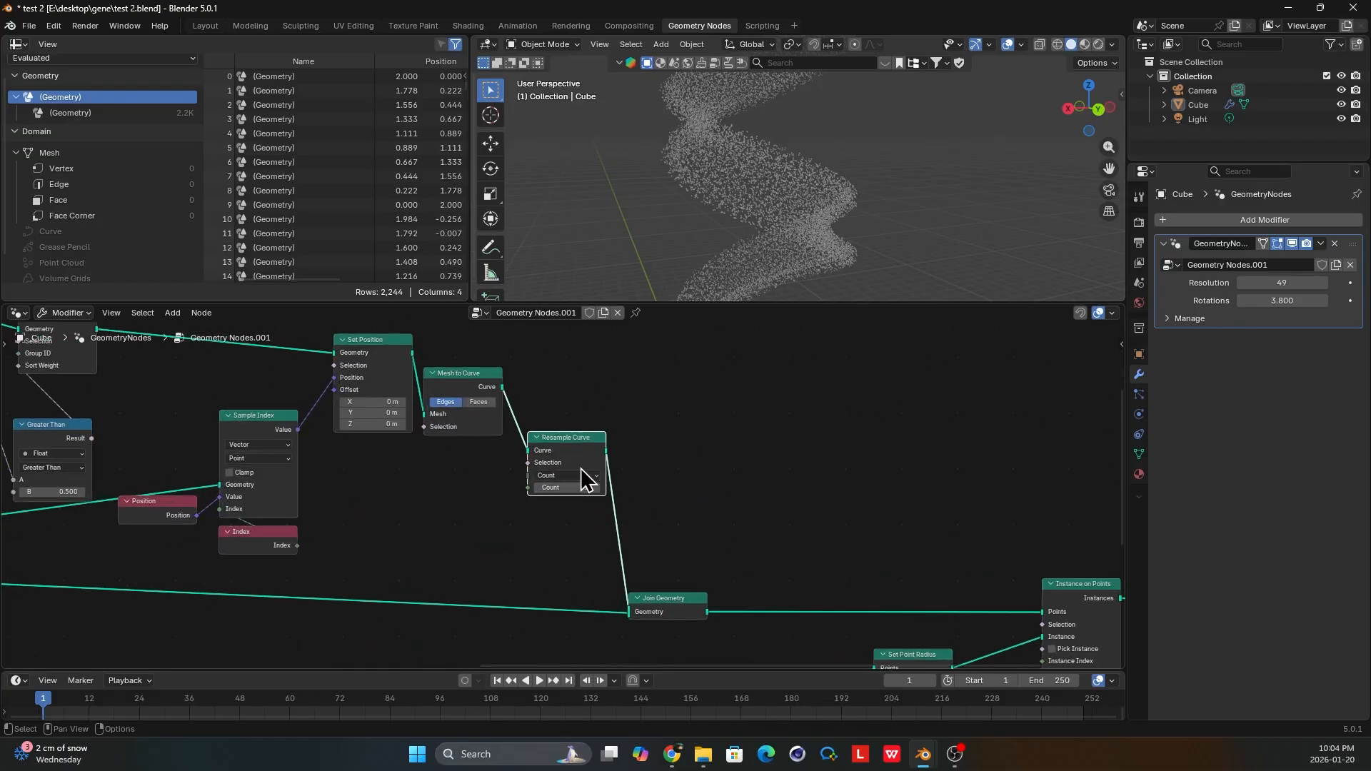
pyautogui.scroll(1, 581, 469)
pyautogui.moveTo(591, 450); pyautogui.dragTo(593, 451)
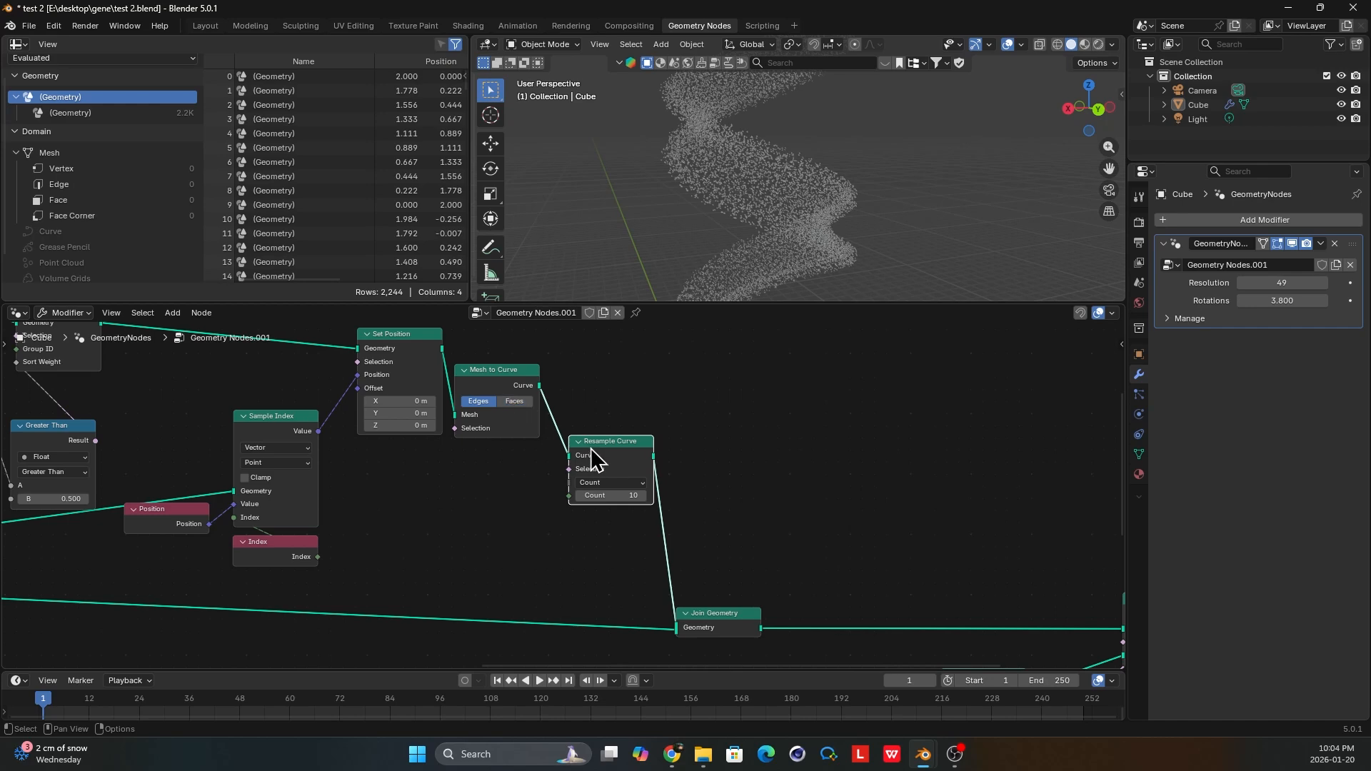
pyautogui.moveTo(380, 348); pyautogui.dragTo(372, 349)
pyautogui.moveTo(462, 378); pyautogui.dragTo(469, 382, button='middle')
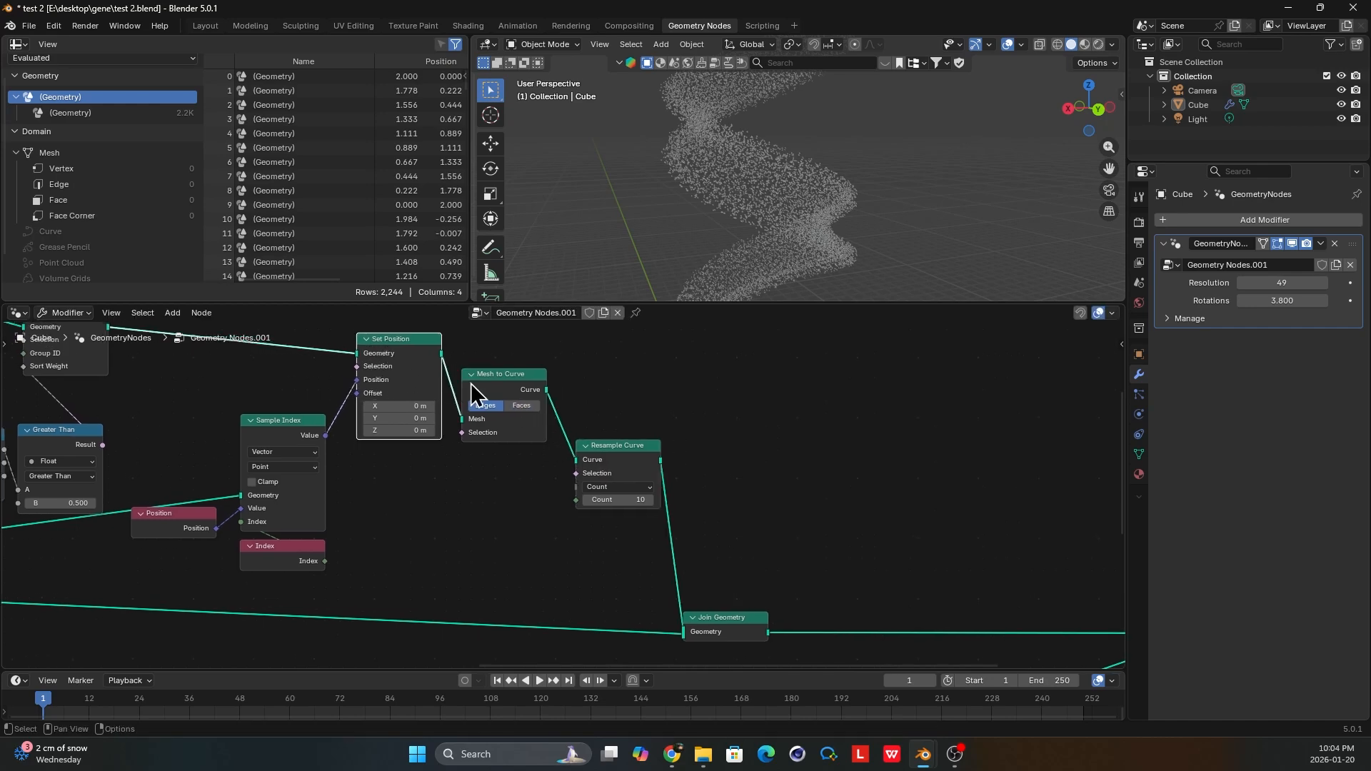
pyautogui.moveTo(506, 383); pyautogui.dragTo(507, 374)
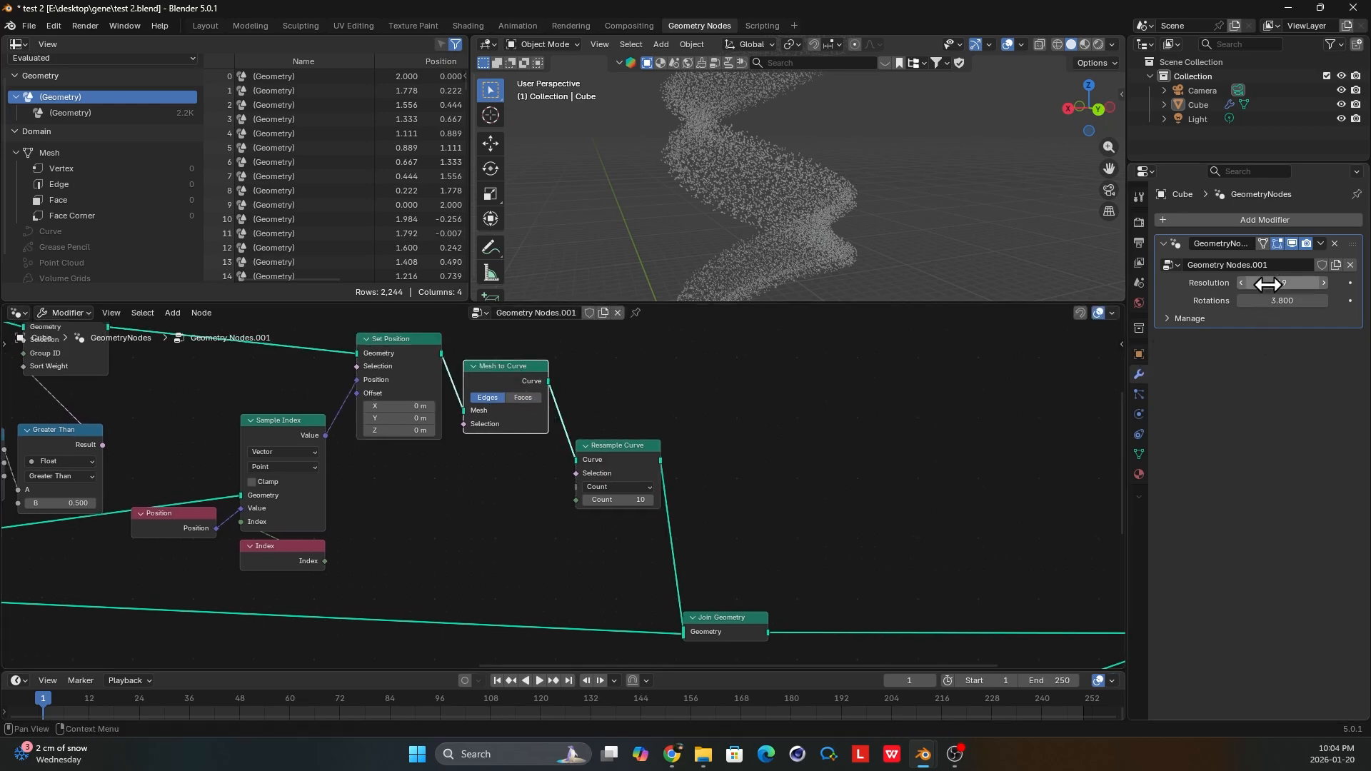
# Set the modifier's Resolution to 14 and the Resample Curve node's Count to 5.
pyautogui.moveTo(1261, 282); pyautogui.dragTo(1226, 282)
pyautogui.scroll(-1, 616, 475)
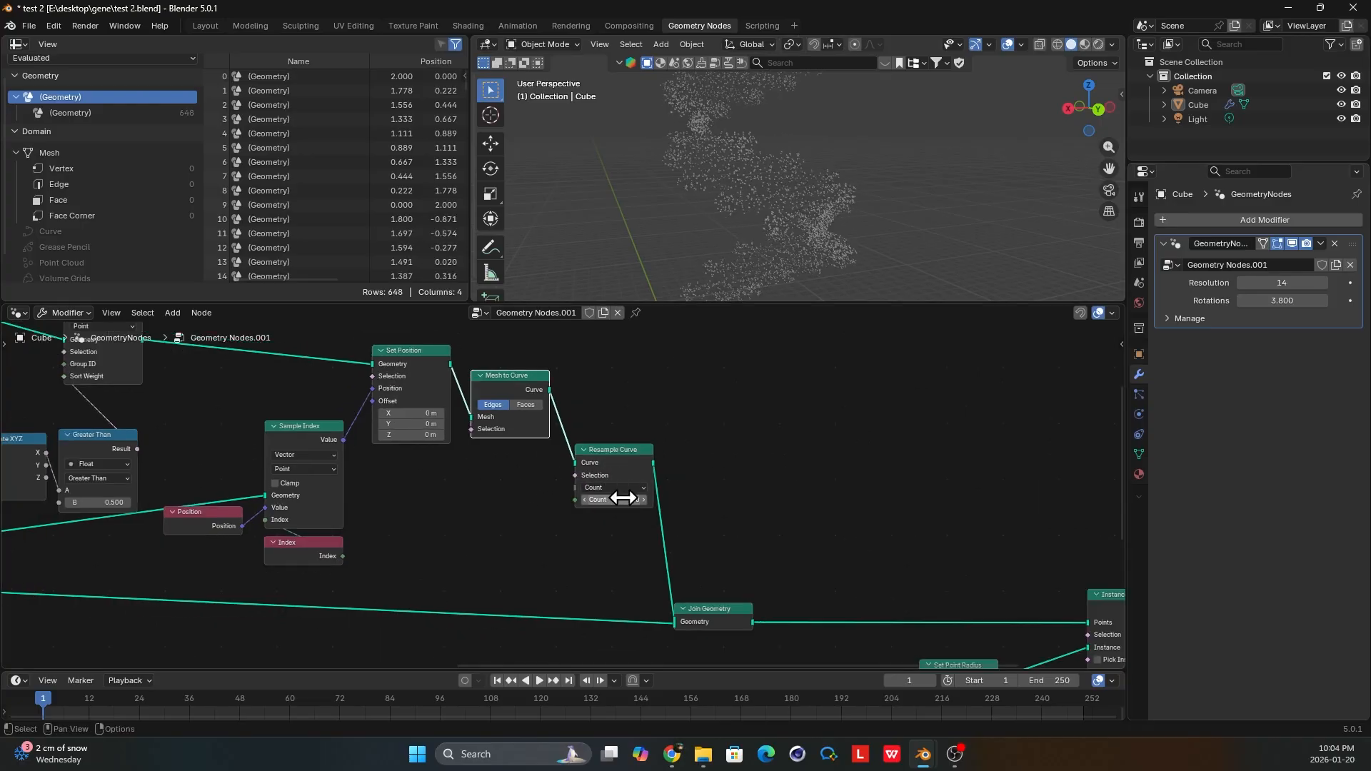
pyautogui.click(616, 499)
pyautogui.write('5')
pyautogui.press('Return')
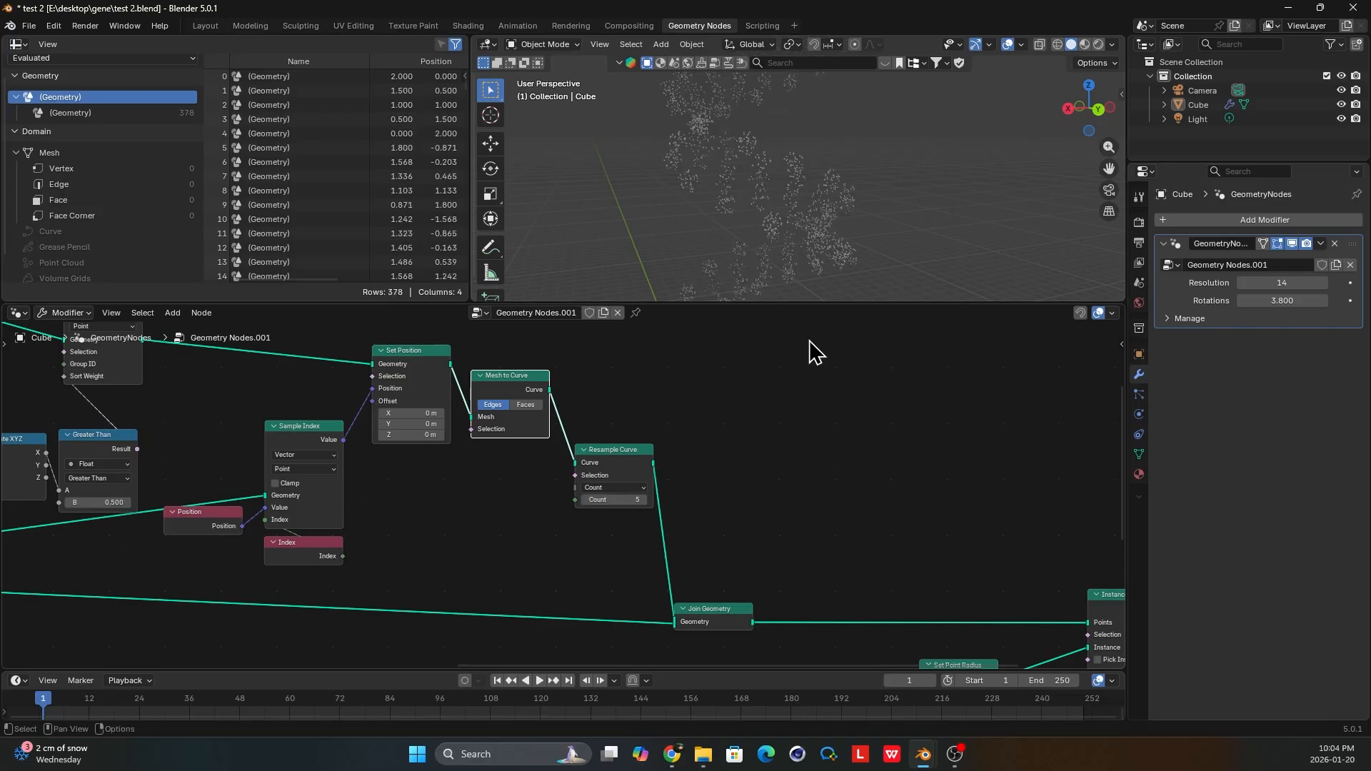
pyautogui.scroll(-2, 507, 543)
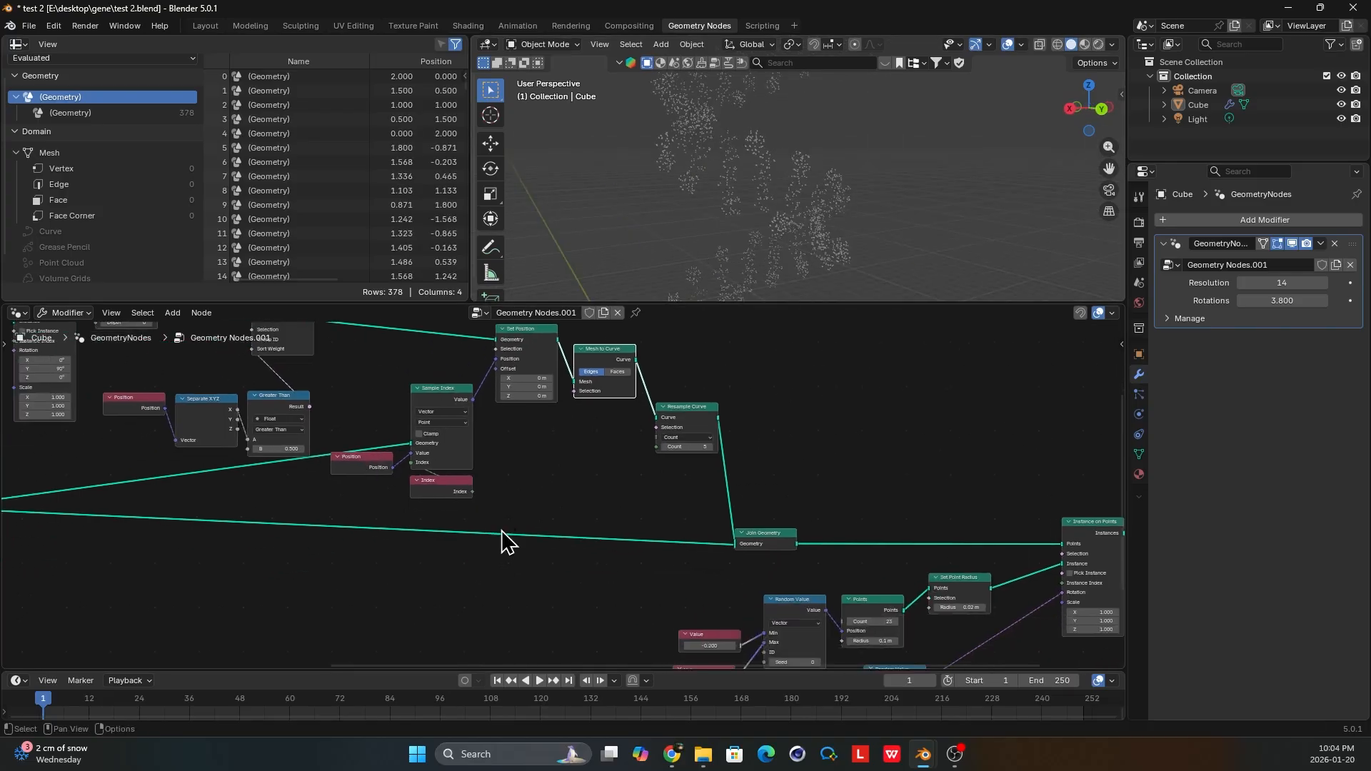
# Duplicate the Resample Curve node and insert the copy on the strands' link into Join Geometry.
pyautogui.scroll(1, 571, 364)
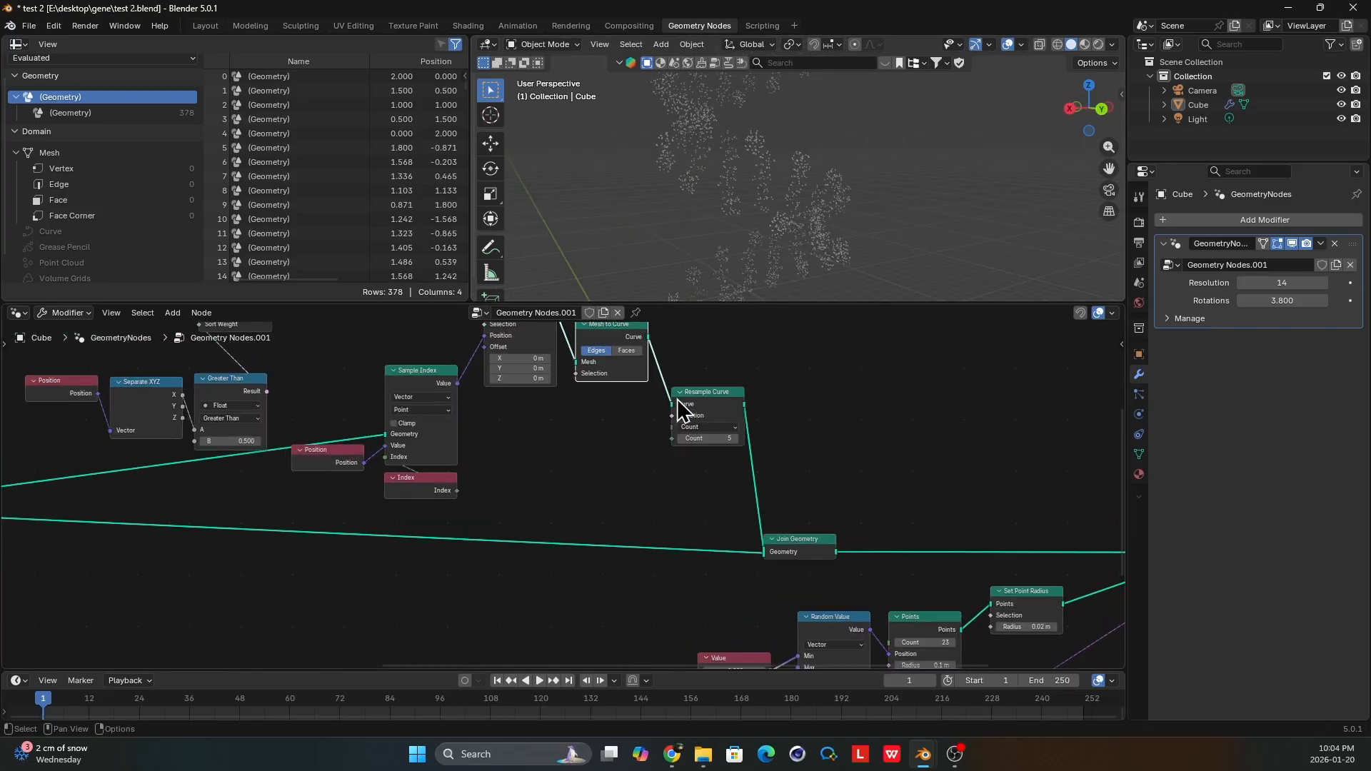
pyautogui.click(704, 404)
pyautogui.hotkey('shift', 'd')
pyautogui.click(449, 573)
pyautogui.scroll(2, 543, 554)
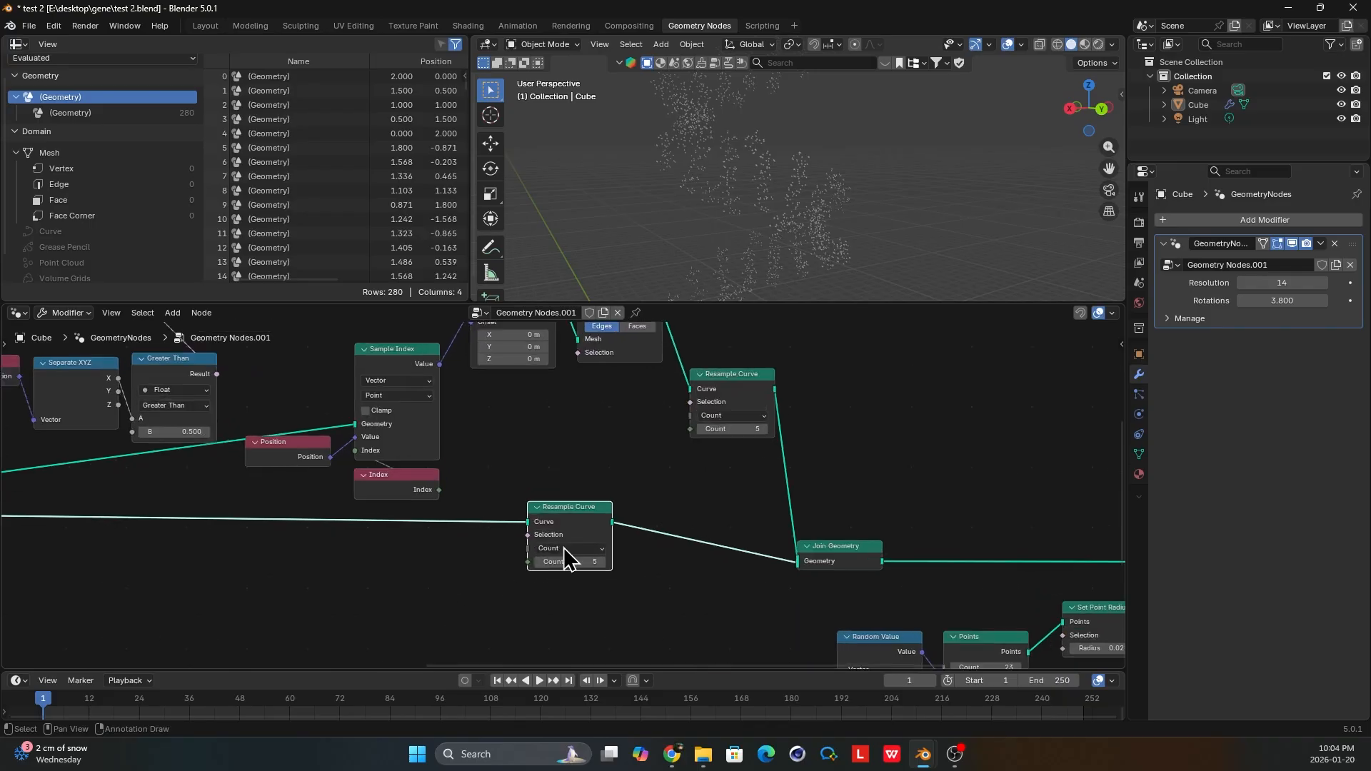
pyautogui.moveTo(586, 579); pyautogui.dragTo(561, 531, button='middle')
# Set the strands' Resample Curve count to 287.
pyautogui.scroll(1, 564, 532)
pyautogui.moveTo(580, 516); pyautogui.dragTo(757, 515)
pyautogui.moveTo(835, 191); pyautogui.dragTo(951, 230, button='middle')
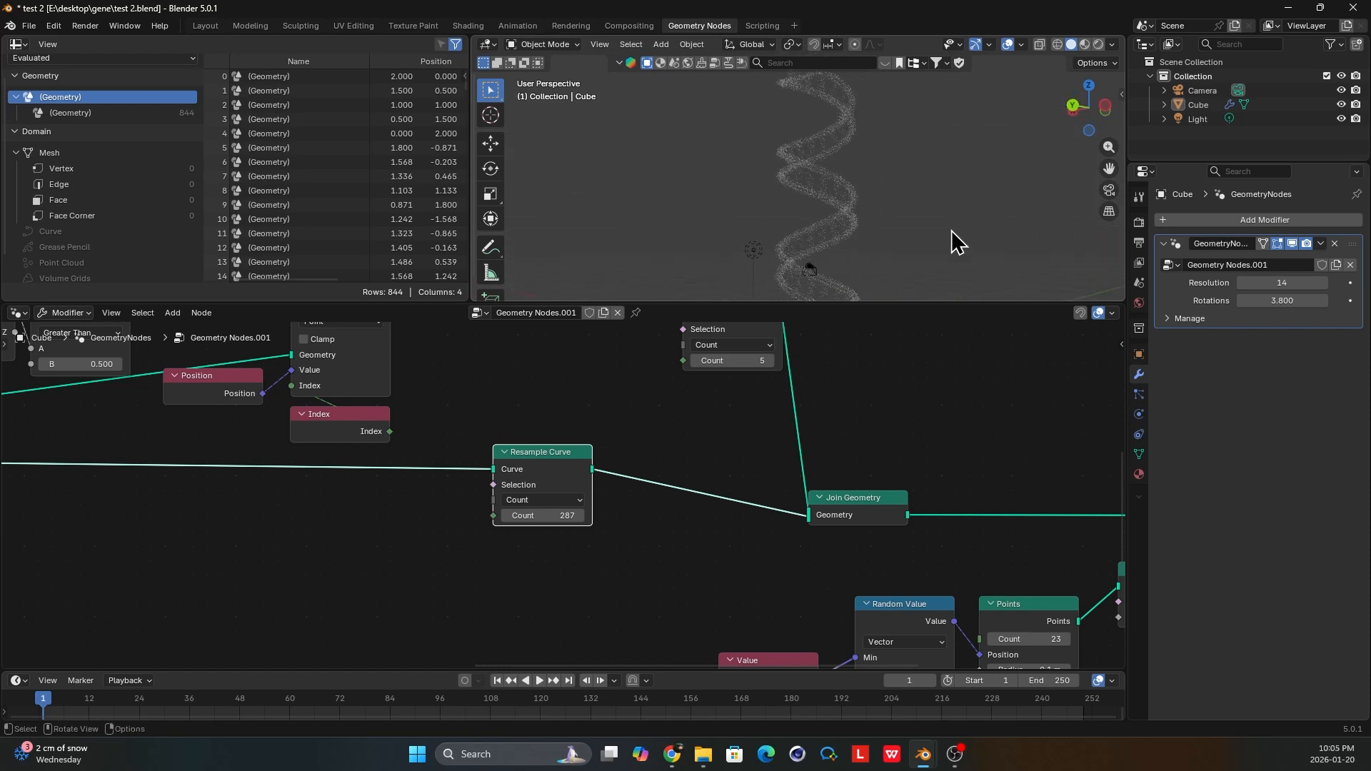
# Set the Z rotation of the second strand's Transform Geometry node to 130°.
pyautogui.scroll(-3, 284, 512)
pyautogui.moveTo(285, 511); pyautogui.dragTo(823, 467, button='middle')
pyautogui.moveTo(275, 478); pyautogui.dragTo(687, 404, button='middle')
pyautogui.scroll(2, 461, 549)
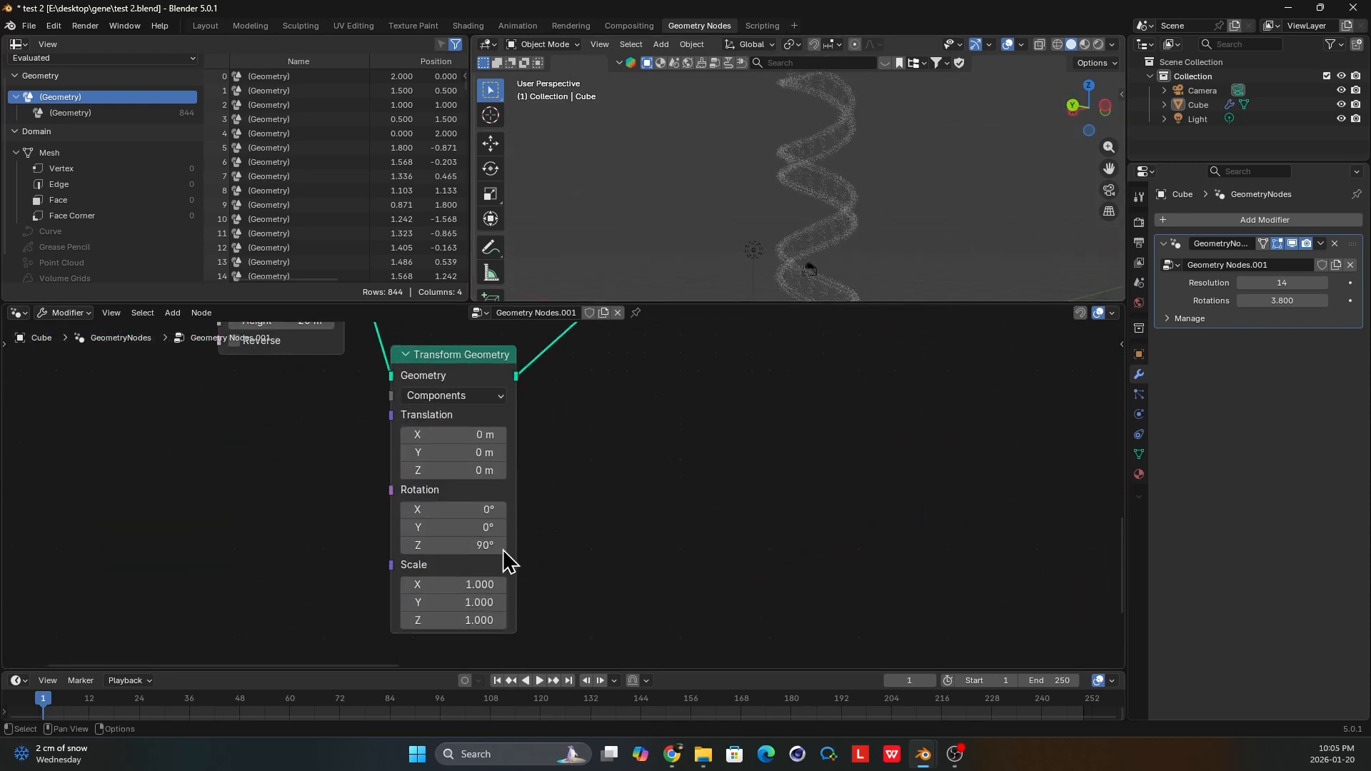
pyautogui.moveTo(481, 543); pyautogui.dragTo(551, 557)
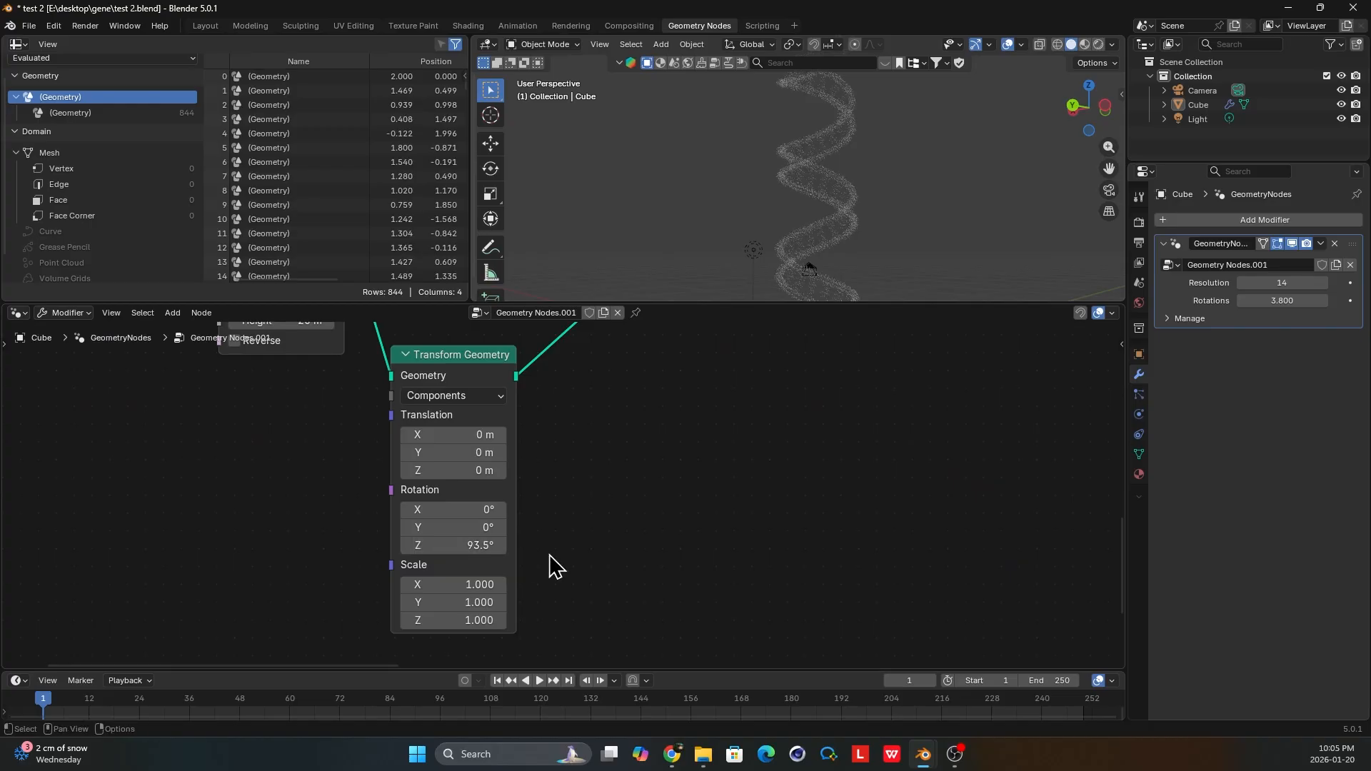
pyautogui.scroll(-1, 551, 557)
pyautogui.click(485, 538)
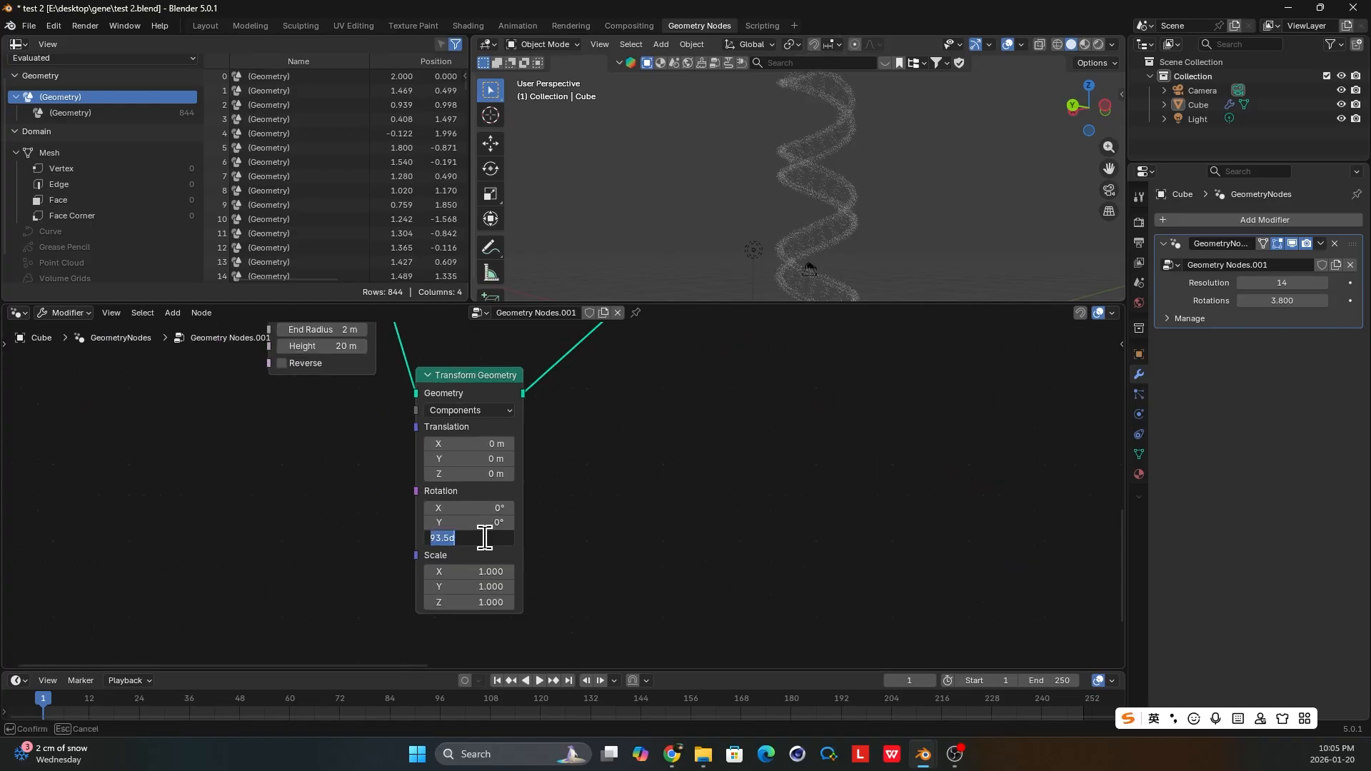
pyautogui.write('130')
pyautogui.press('Return')
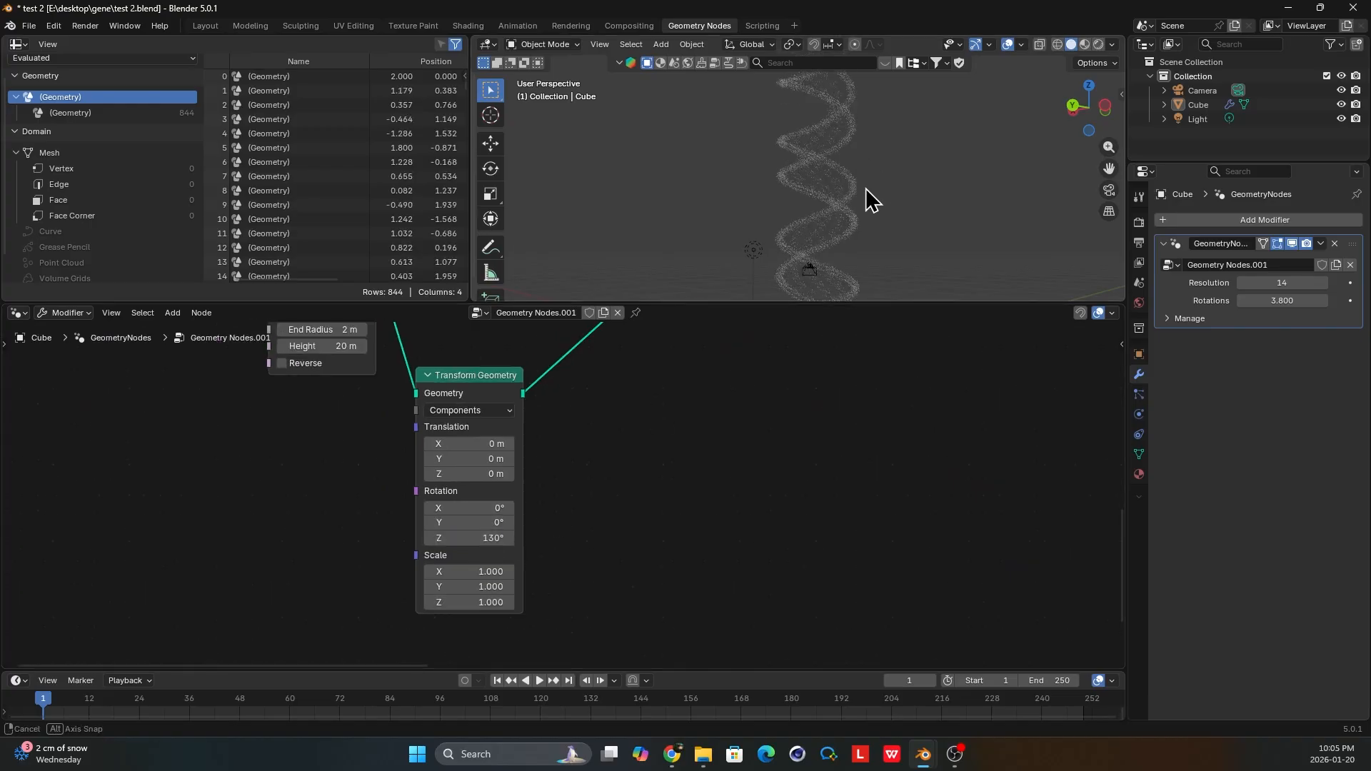
pyautogui.moveTo(865, 187); pyautogui.dragTo(801, 192, button='middle')
# Set the radius in the Set Point Radius node to 0.05 m.
pyautogui.moveTo(862, 411); pyautogui.dragTo(376, 473, button='middle')
pyautogui.moveTo(801, 437); pyautogui.dragTo(64, 530, button='middle')
pyautogui.scroll(-2, 771, 464)
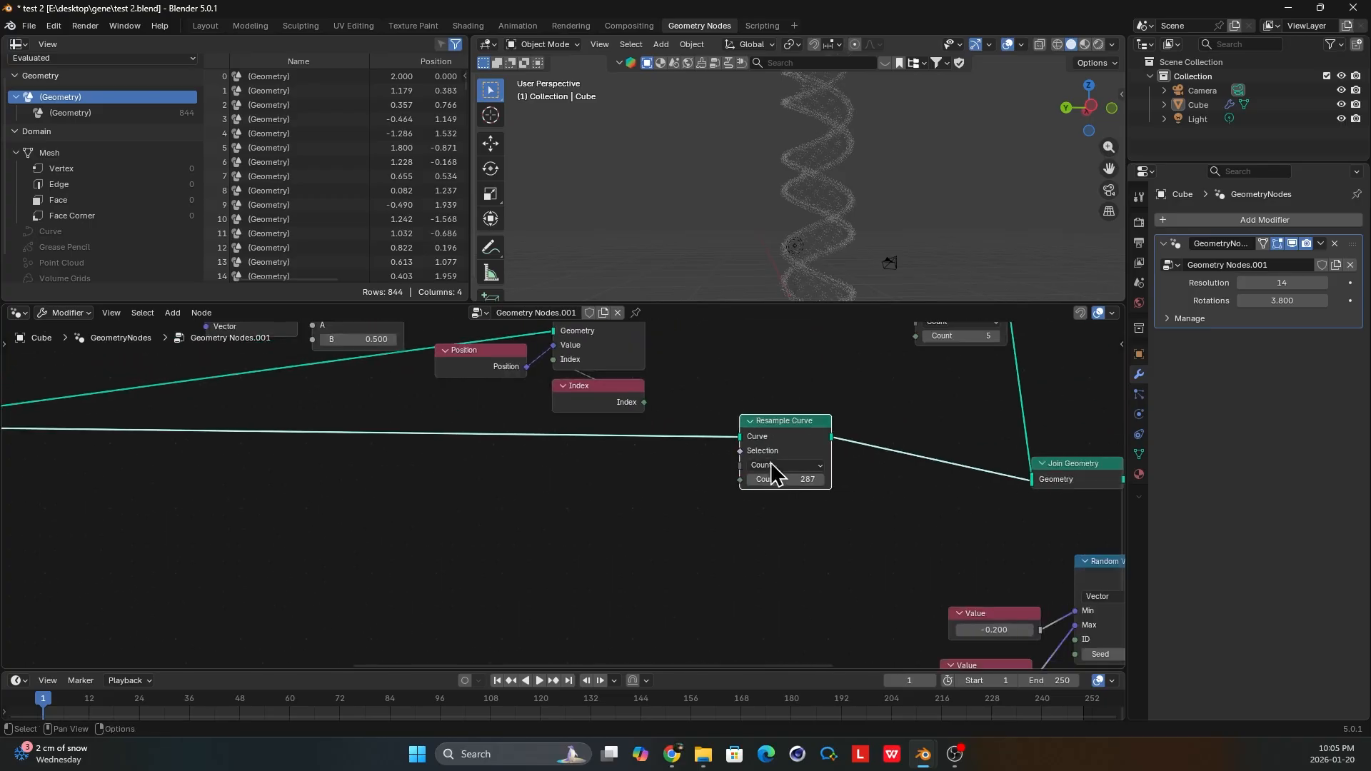
pyautogui.scroll(-3, 771, 468)
pyautogui.moveTo(645, 473); pyautogui.dragTo(360, 444, button='middle')
pyautogui.scroll(5, 564, 526)
pyautogui.moveTo(612, 578); pyautogui.dragTo(650, 489, button='middle')
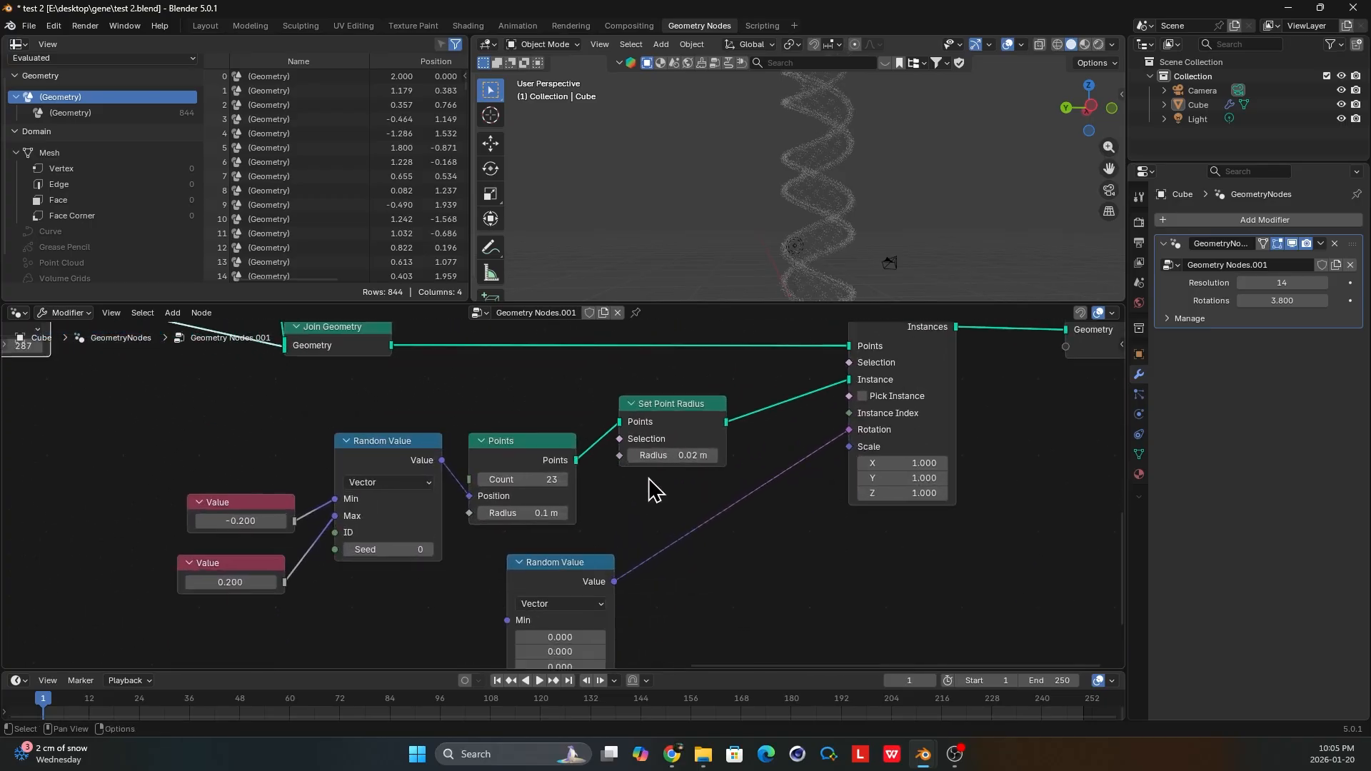
pyautogui.scroll(1, 651, 480)
pyautogui.click(728, 455)
pyautogui.click(728, 454)
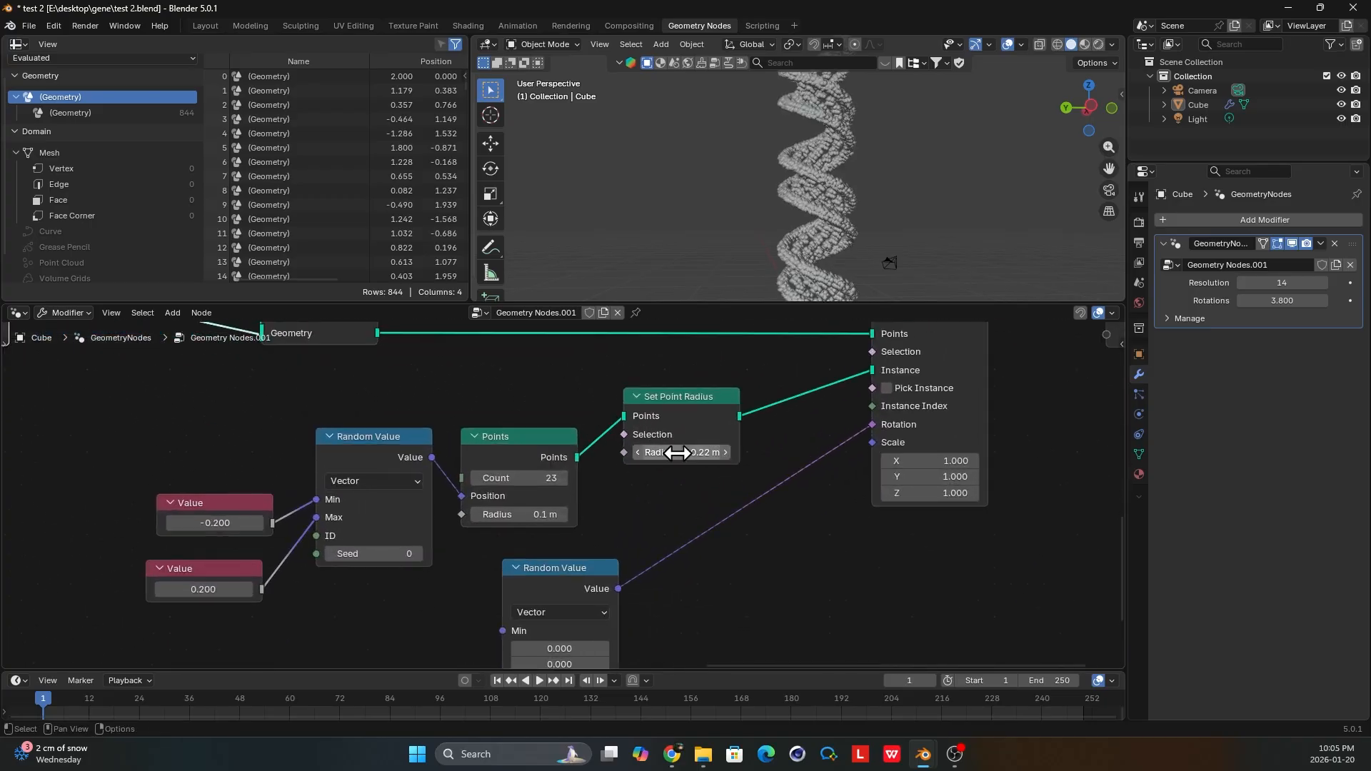
pyautogui.click(637, 453)
pyautogui.click(637, 453)
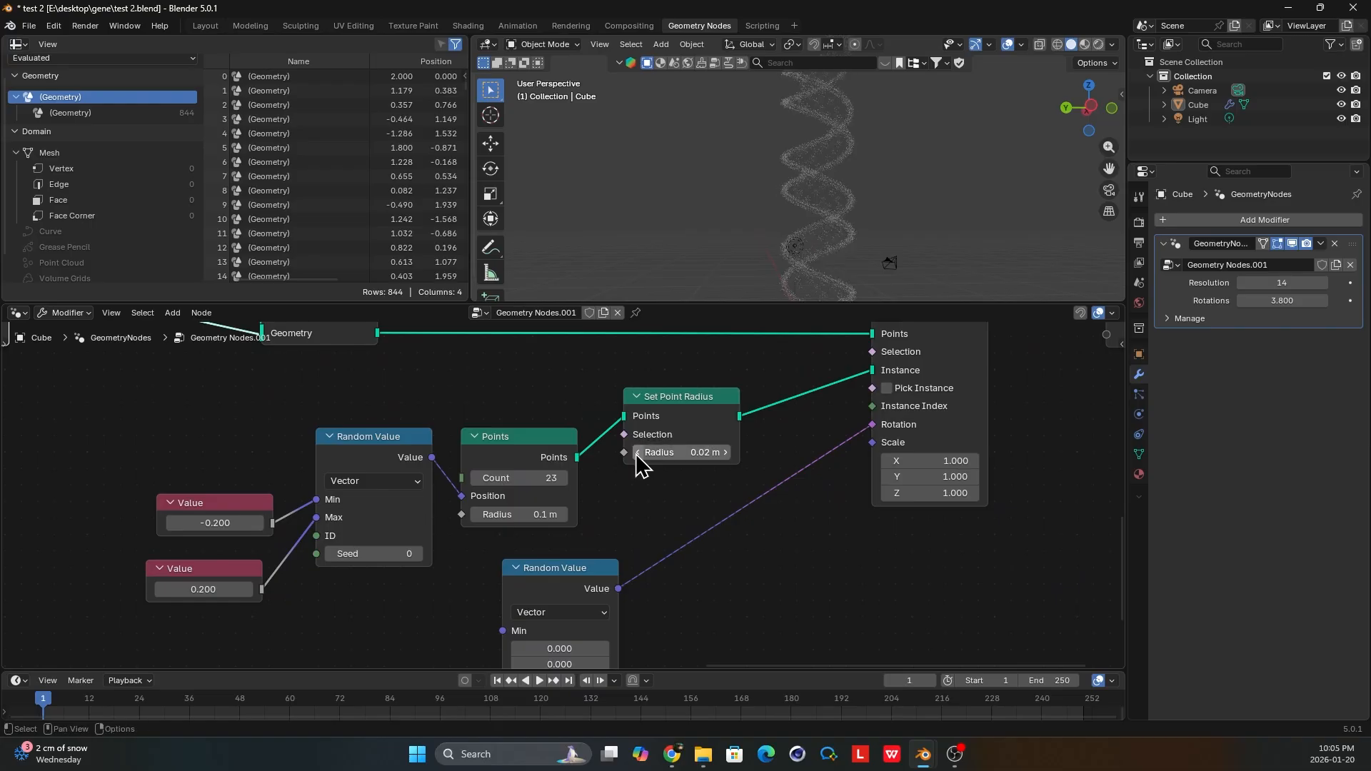
pyautogui.scroll(2, 640, 464)
pyautogui.click(722, 446)
pyautogui.click(721, 447)
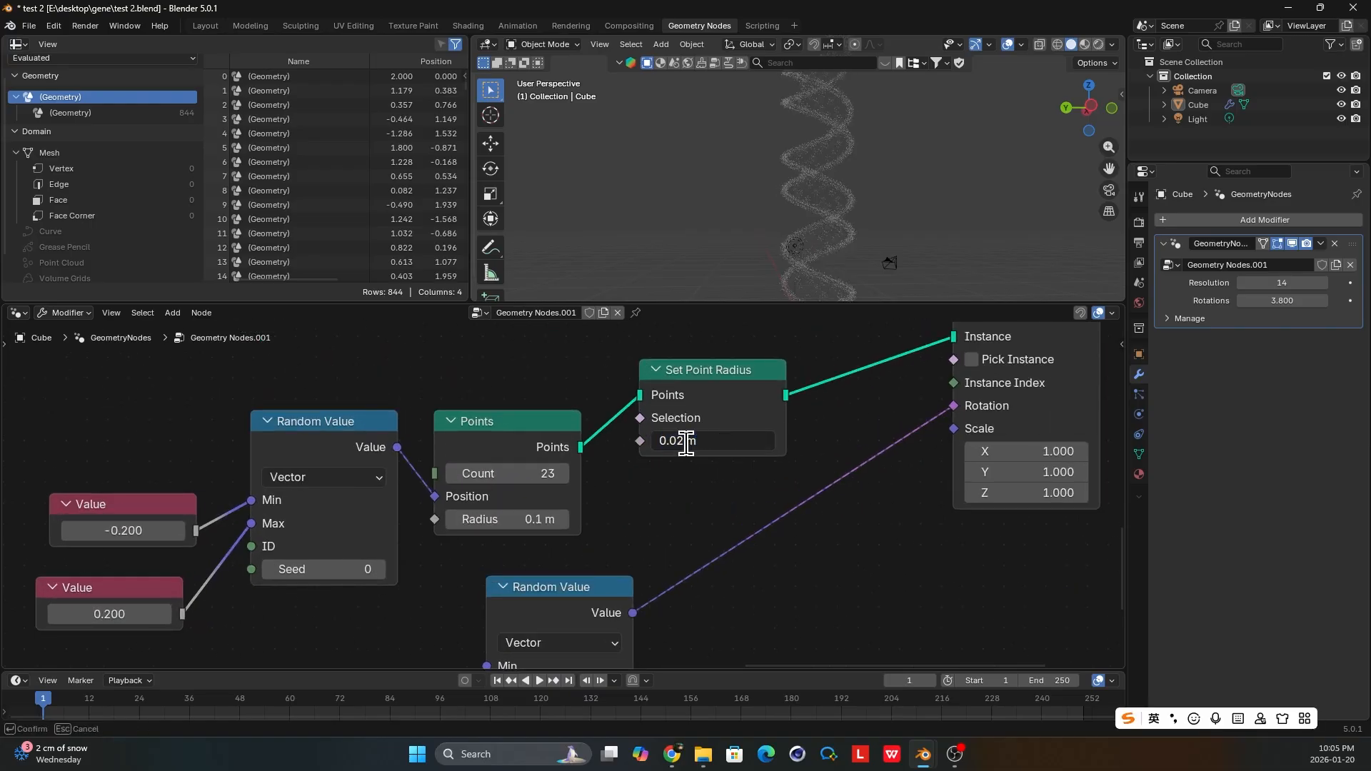
pyautogui.press('Return')
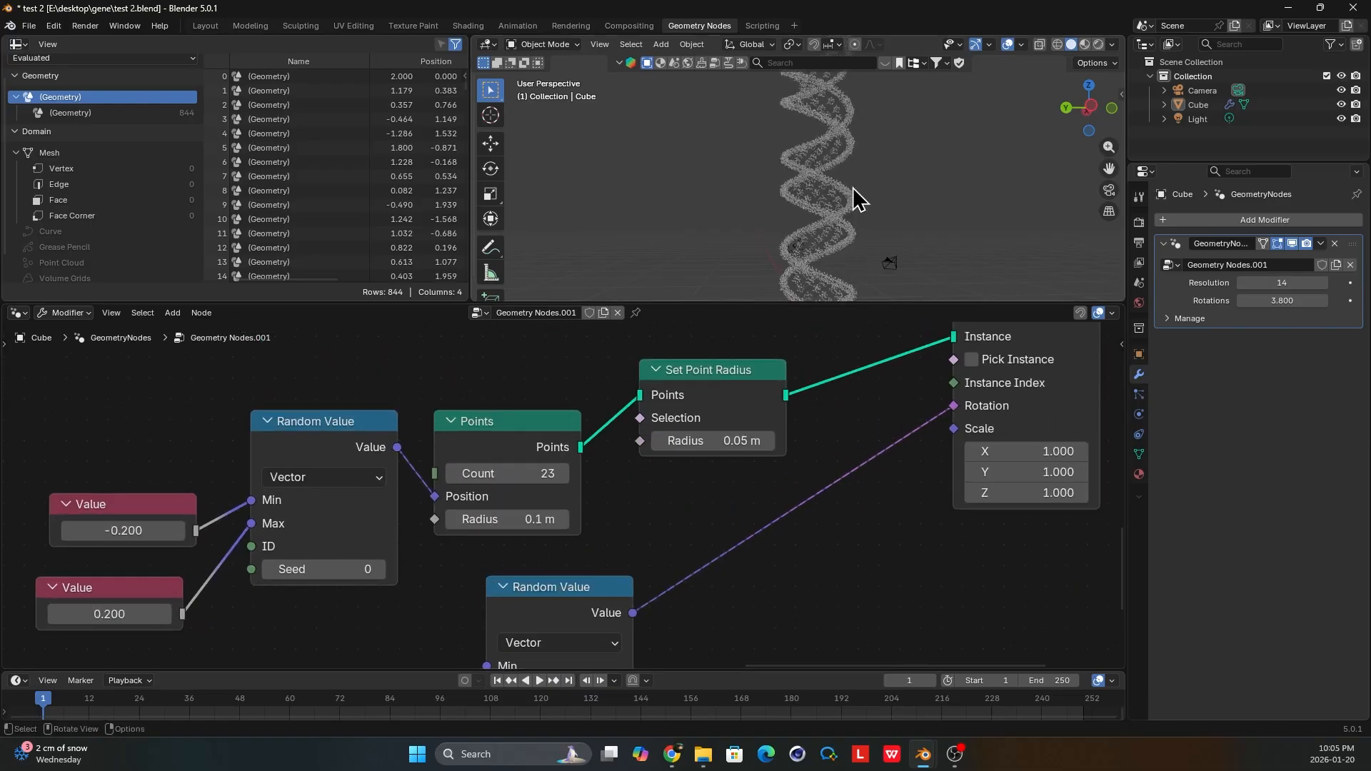
# Take a closer look at the helix points and save the file.
pyautogui.scroll(5, 854, 188)
pyautogui.moveTo(862, 243); pyautogui.dragTo(977, 244, button='middle')
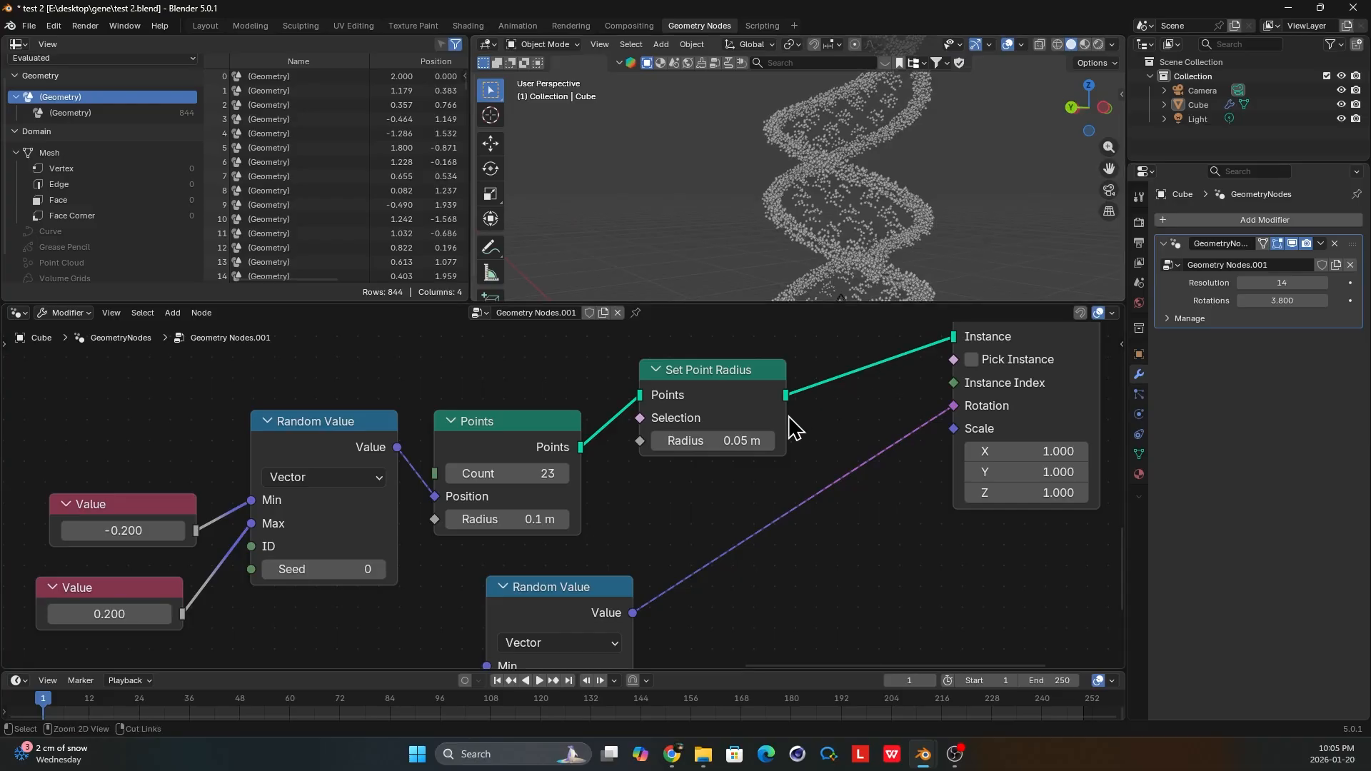
pyautogui.hotkey('ctrl', 's')
# Move the Group Output node farther from Instance on Points to leave room between them, and nudge Instance on Points.
pyautogui.scroll(-5, 779, 440)
pyautogui.scroll(2, 766, 446)
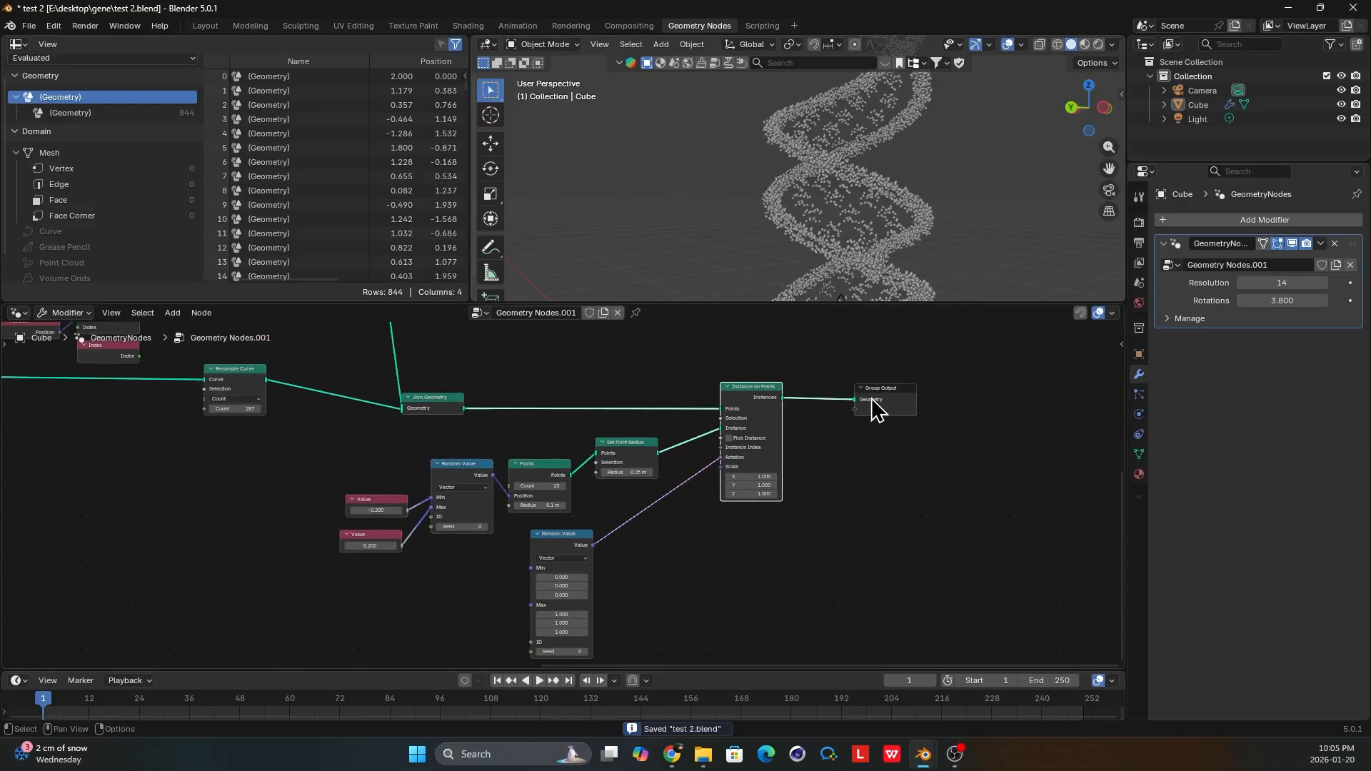
pyautogui.moveTo(871, 400); pyautogui.dragTo(1001, 418)
pyautogui.moveTo(764, 406); pyautogui.dragTo(757, 427, button='middle')
pyautogui.scroll(1, 757, 429)
pyautogui.moveTo(758, 429); pyautogui.dragTo(752, 429)
pyautogui.scroll(2, 853, 218)
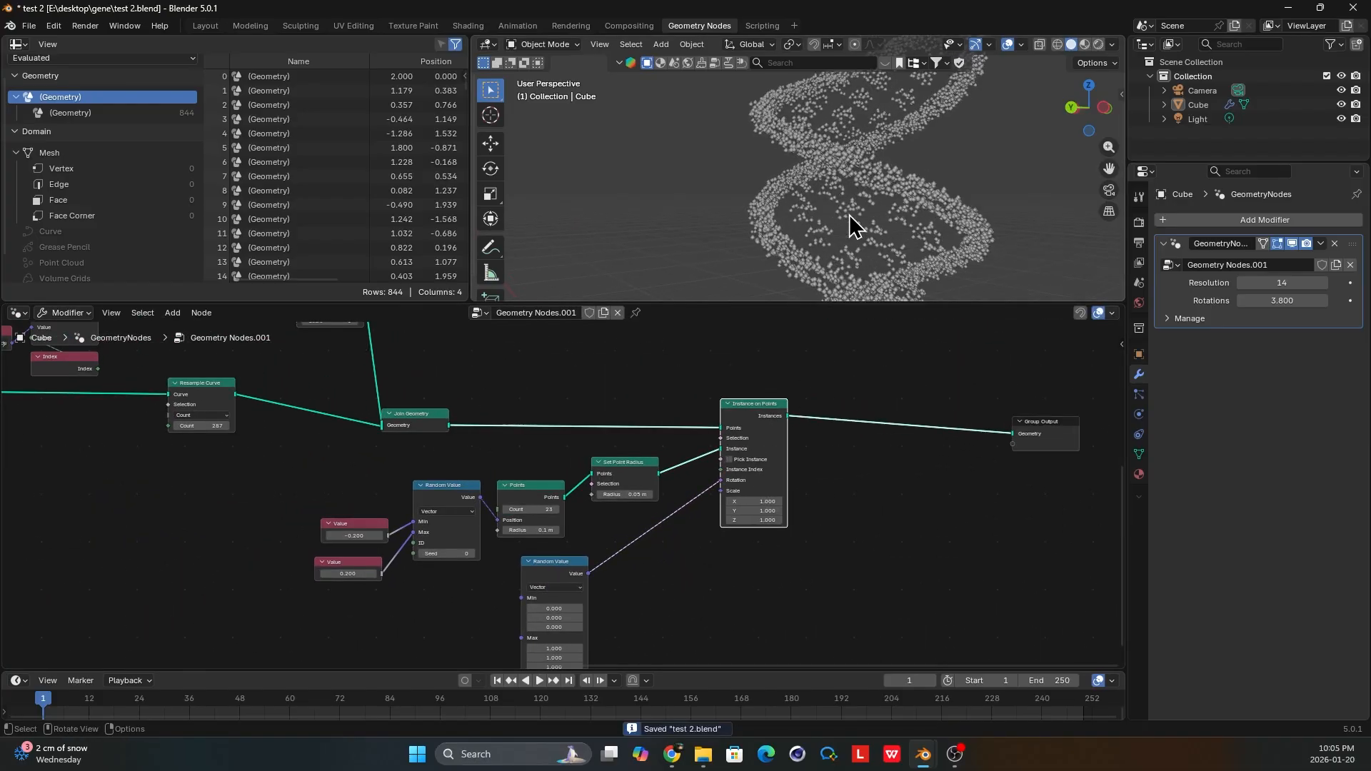
# Examine the scattered points along the strands and rungs from several angles and distances.
pyautogui.scroll(2, 851, 216)
pyautogui.moveTo(846, 206); pyautogui.dragTo(878, 205, button='middle')
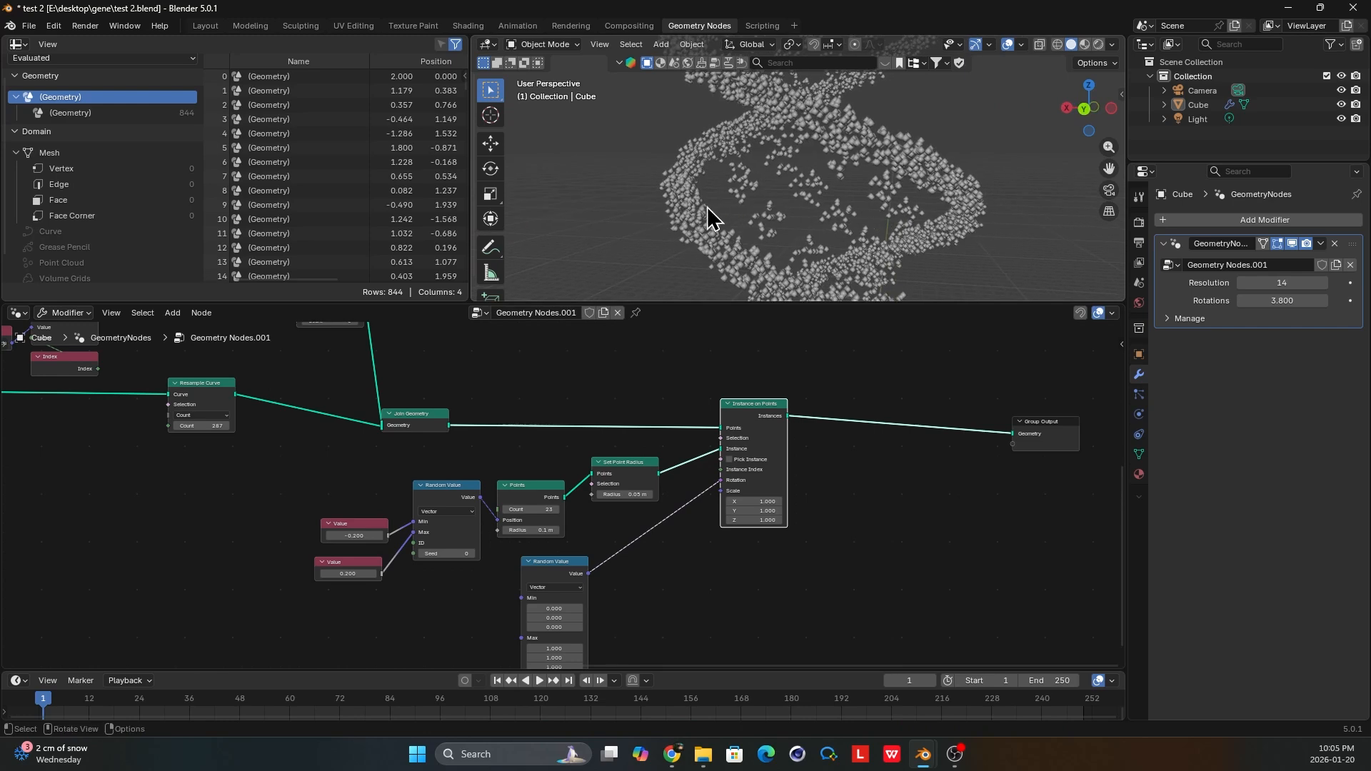
pyautogui.moveTo(707, 218); pyautogui.dragTo(726, 230, button='middle')
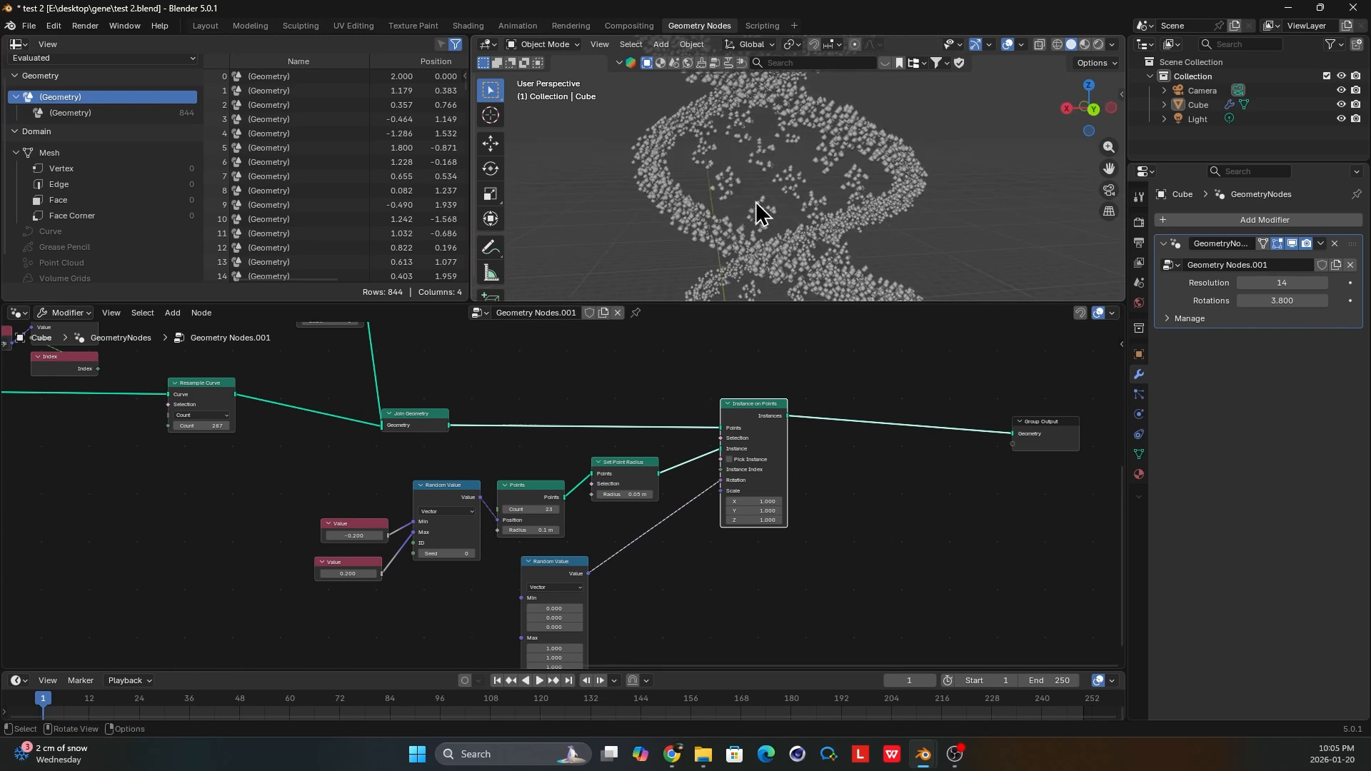
pyautogui.scroll(-3, 754, 243)
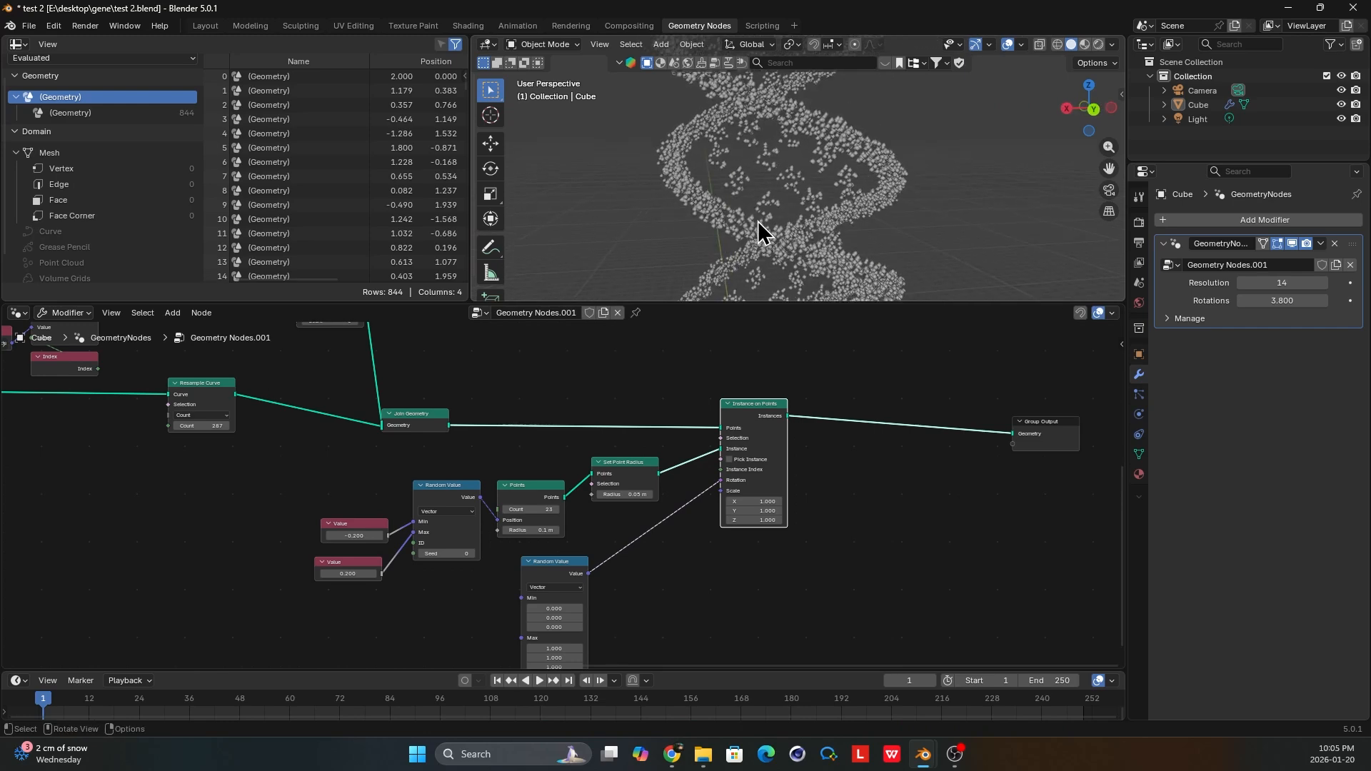
pyautogui.moveTo(779, 225); pyautogui.dragTo(763, 223, button='middle')
pyautogui.moveTo(806, 426); pyautogui.dragTo(744, 411, button='middle')
pyautogui.moveTo(714, 400); pyautogui.dragTo(671, 401)
pyautogui.moveTo(792, 214); pyautogui.dragTo(817, 221, button='middle')
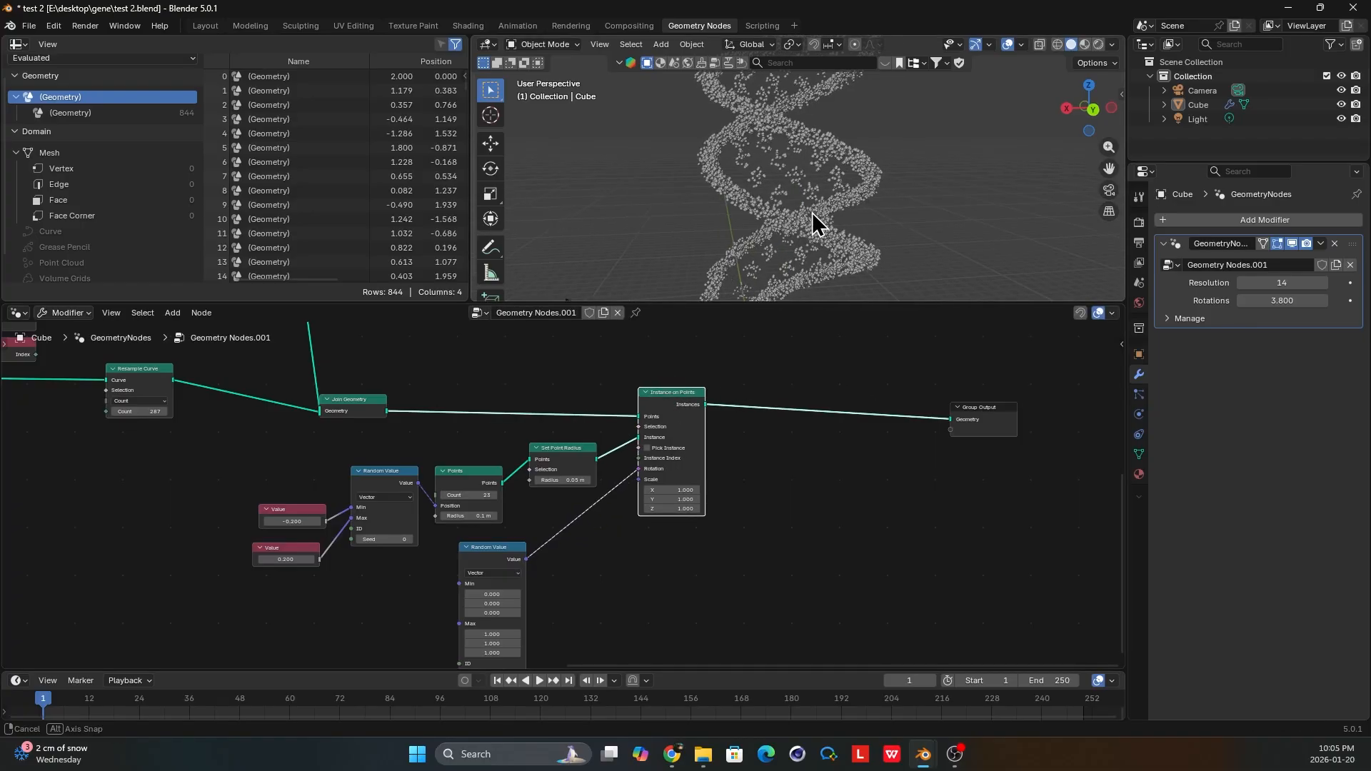
pyautogui.scroll(2, 677, 427)
pyautogui.scroll(2, 762, 200)
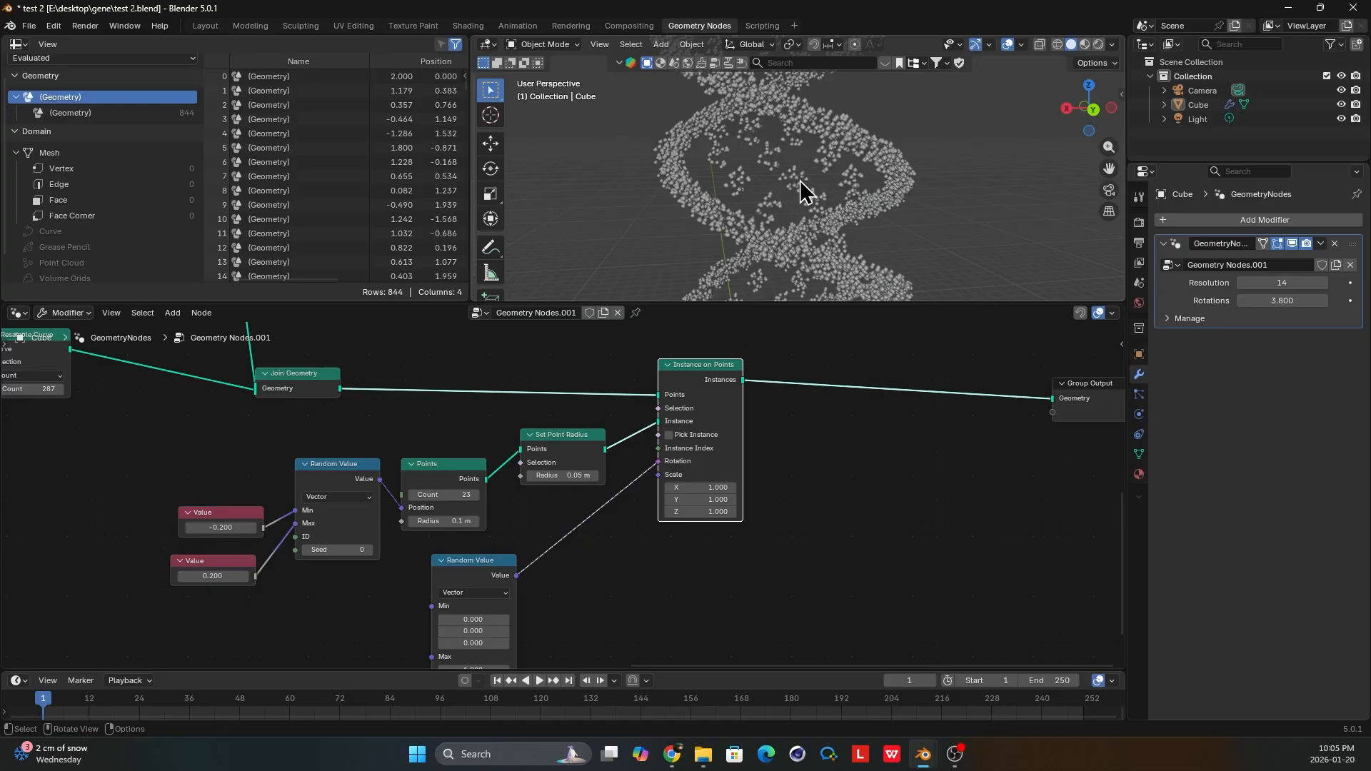
pyautogui.moveTo(798, 163); pyautogui.dragTo(735, 175, button='middle')
# Move the Set Point Radius node close beside the Points node.
pyautogui.moveTo(591, 458); pyautogui.dragTo(781, 497, button='middle')
pyautogui.moveTo(746, 490); pyautogui.dragTo(728, 505)
pyautogui.moveTo(692, 503); pyautogui.dragTo(677, 492, button='middle')
pyautogui.moveTo(623, 489); pyautogui.dragTo(629, 472)
# Connect a Viewer node to the Join Geometry output to preview the joined strand and rung curves.
pyautogui.scroll(-1, 546, 503)
pyautogui.keyDown('ctrl'); pyautogui.keyDown('shift'); pyautogui.click(509, 437); pyautogui.keyUp('shift'); pyautogui.keyUp('ctrl')
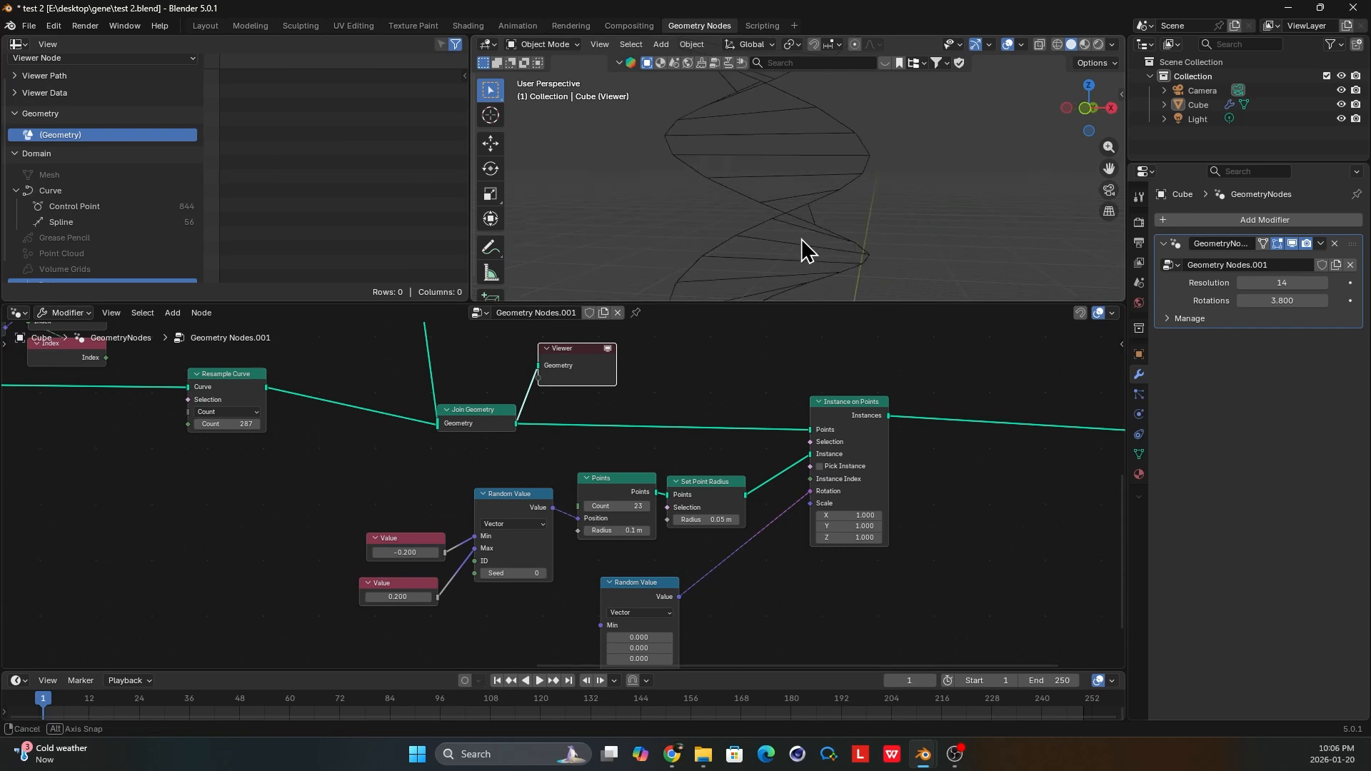
pyautogui.moveTo(825, 168); pyautogui.dragTo(807, 179, button='middle')
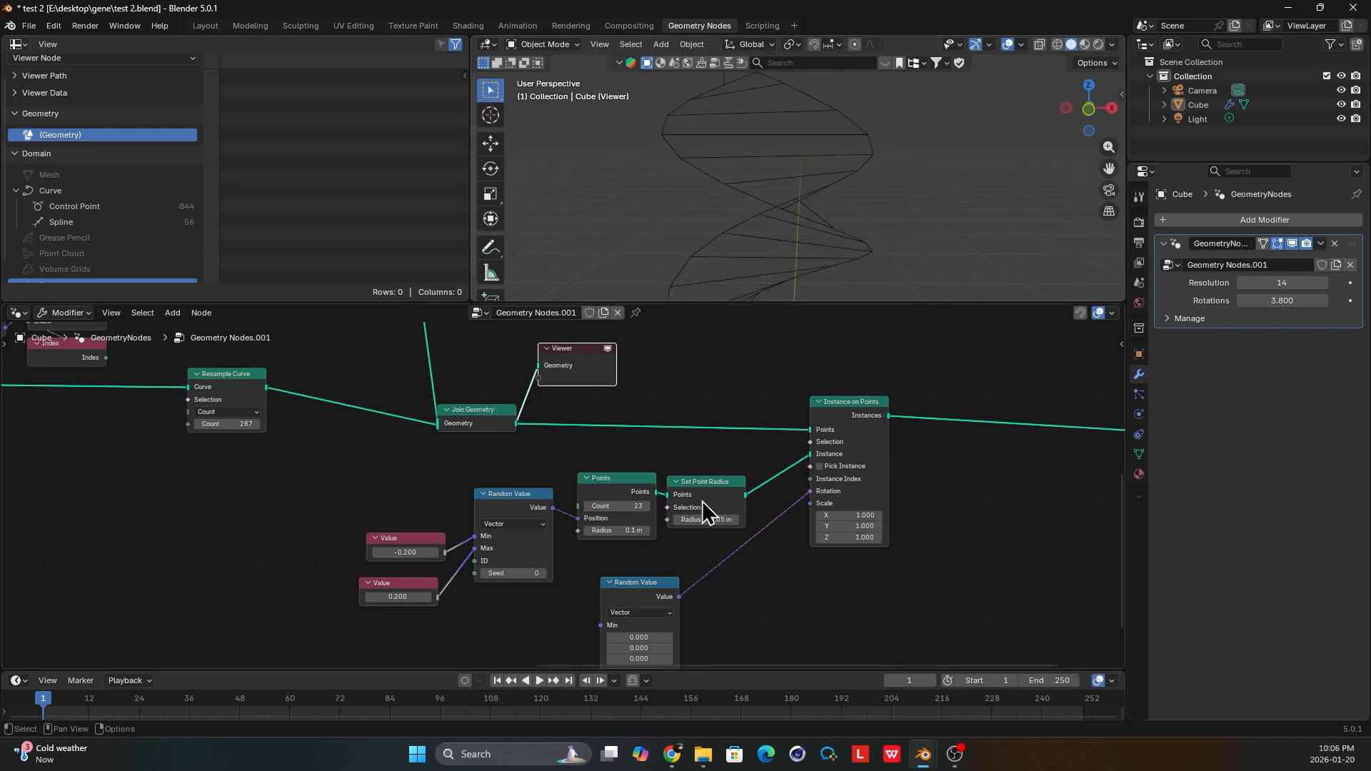
# Line up the Set Point Radius node with the Points node and nudge Instance on Points slightly farther from it.
pyautogui.scroll(1, 701, 500)
pyautogui.click(730, 481)
pyautogui.scroll(-1, 743, 489)
pyautogui.moveTo(738, 477); pyautogui.dragTo(644, 470, button='middle')
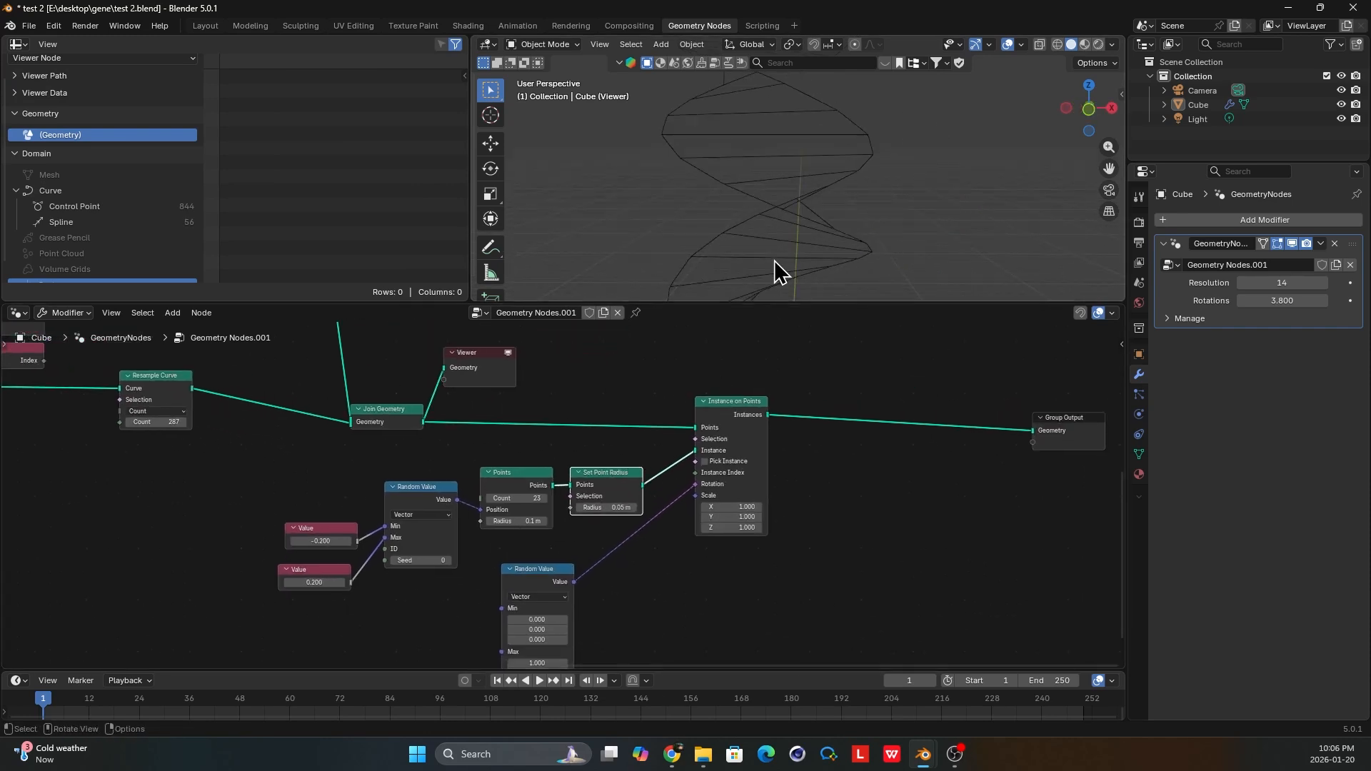
pyautogui.moveTo(774, 261); pyautogui.dragTo(807, 254, button='middle')
pyautogui.scroll(-3, 704, 420)
pyautogui.click(695, 428)
pyautogui.moveTo(695, 428); pyautogui.dragTo(712, 435)
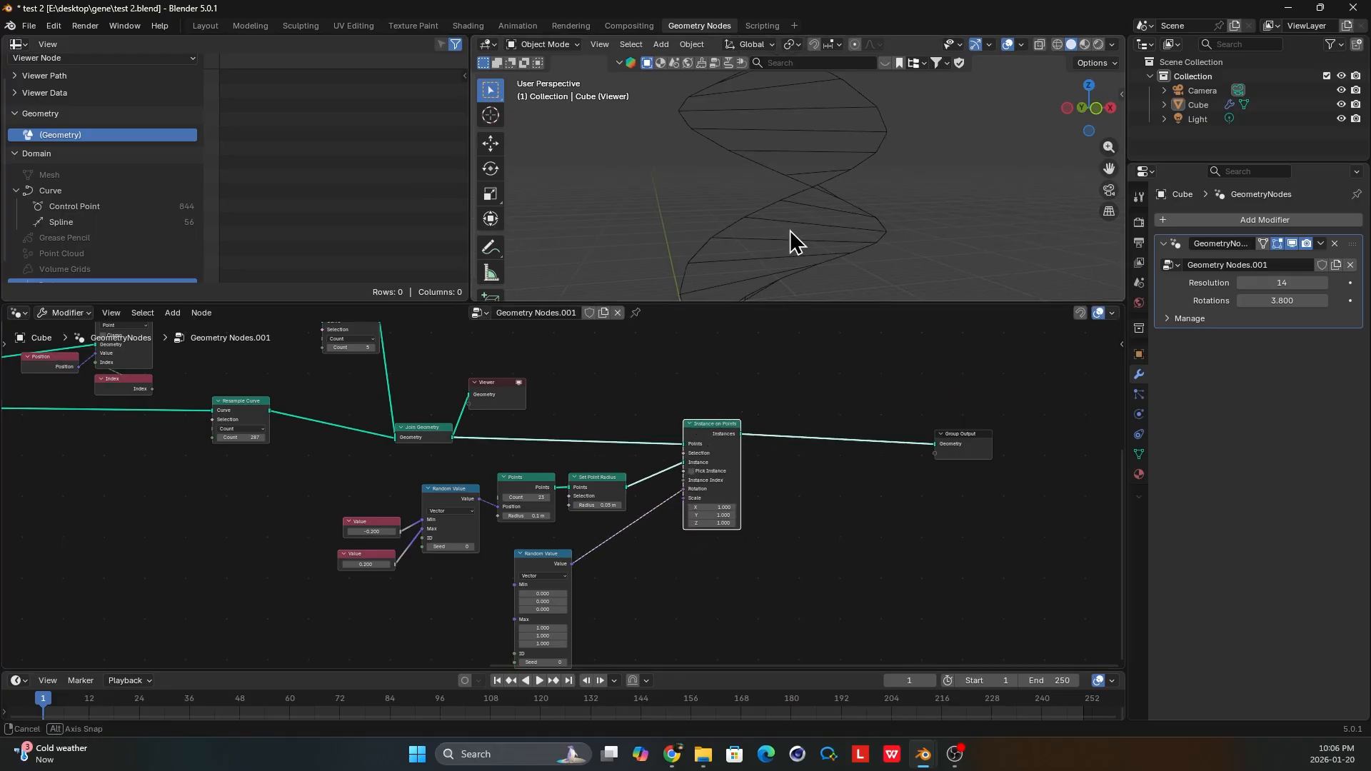
pyautogui.moveTo(790, 230); pyautogui.dragTo(800, 234, button='middle')
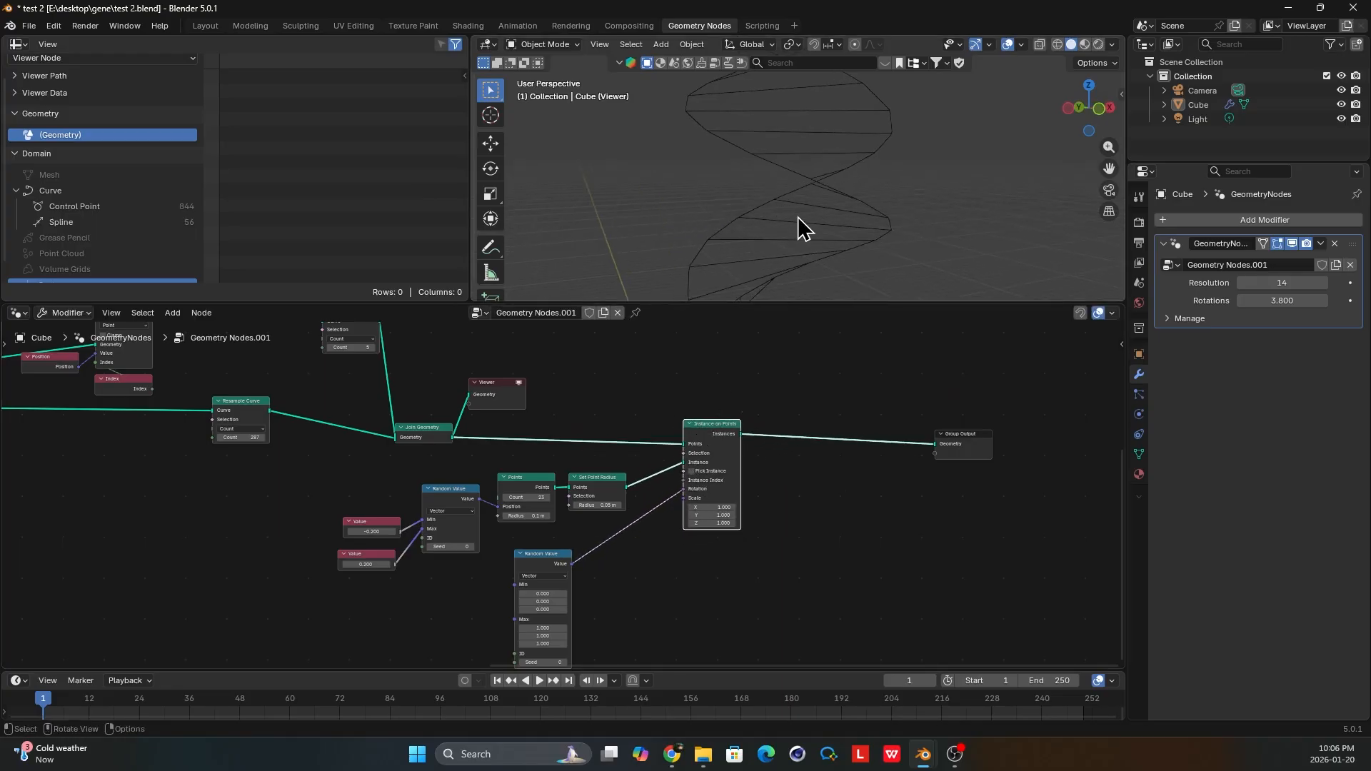
# Move the Group Output node back close to Instance on Points and bring the rotation's Random Value node nearer.
pyautogui.moveTo(954, 464); pyautogui.dragTo(864, 472, button='middle')
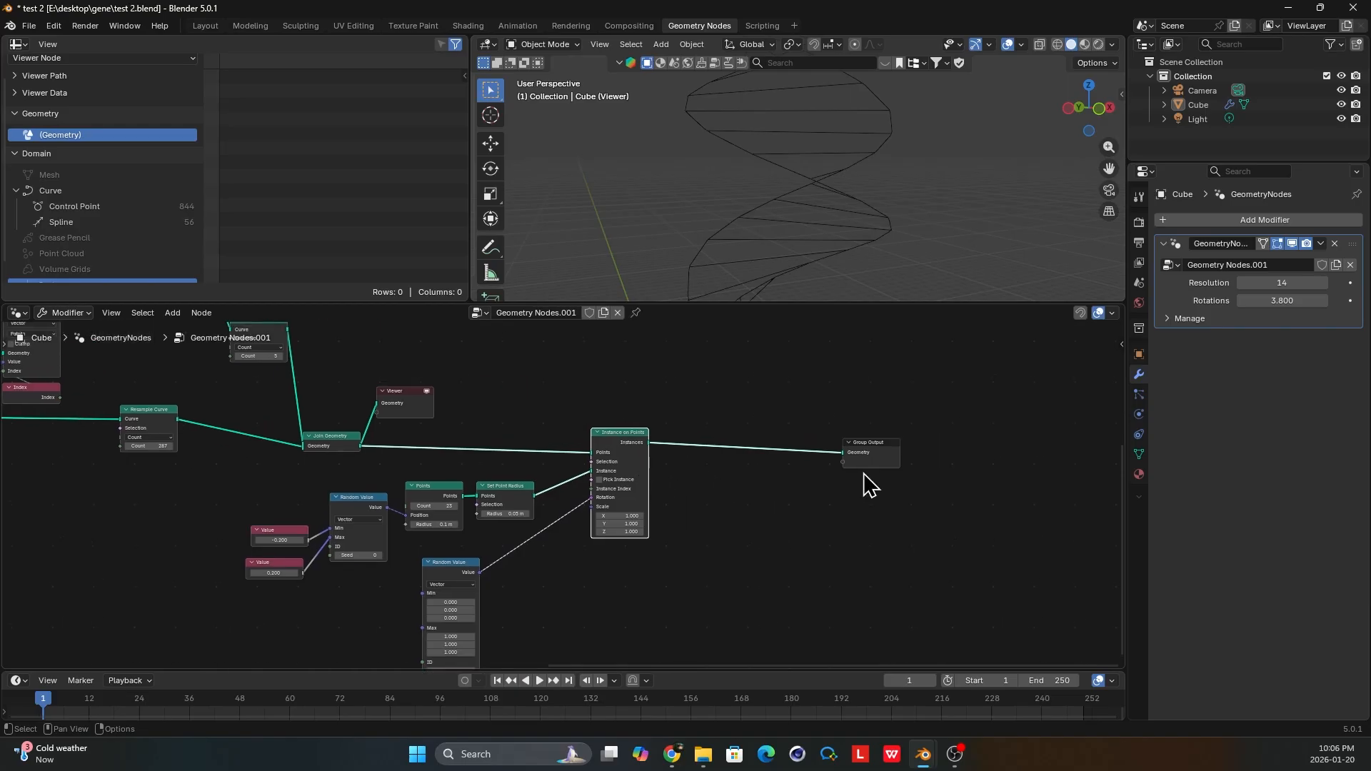
pyautogui.scroll(2, 875, 468)
pyautogui.moveTo(923, 442); pyautogui.dragTo(788, 434)
pyautogui.scroll(2, 792, 433)
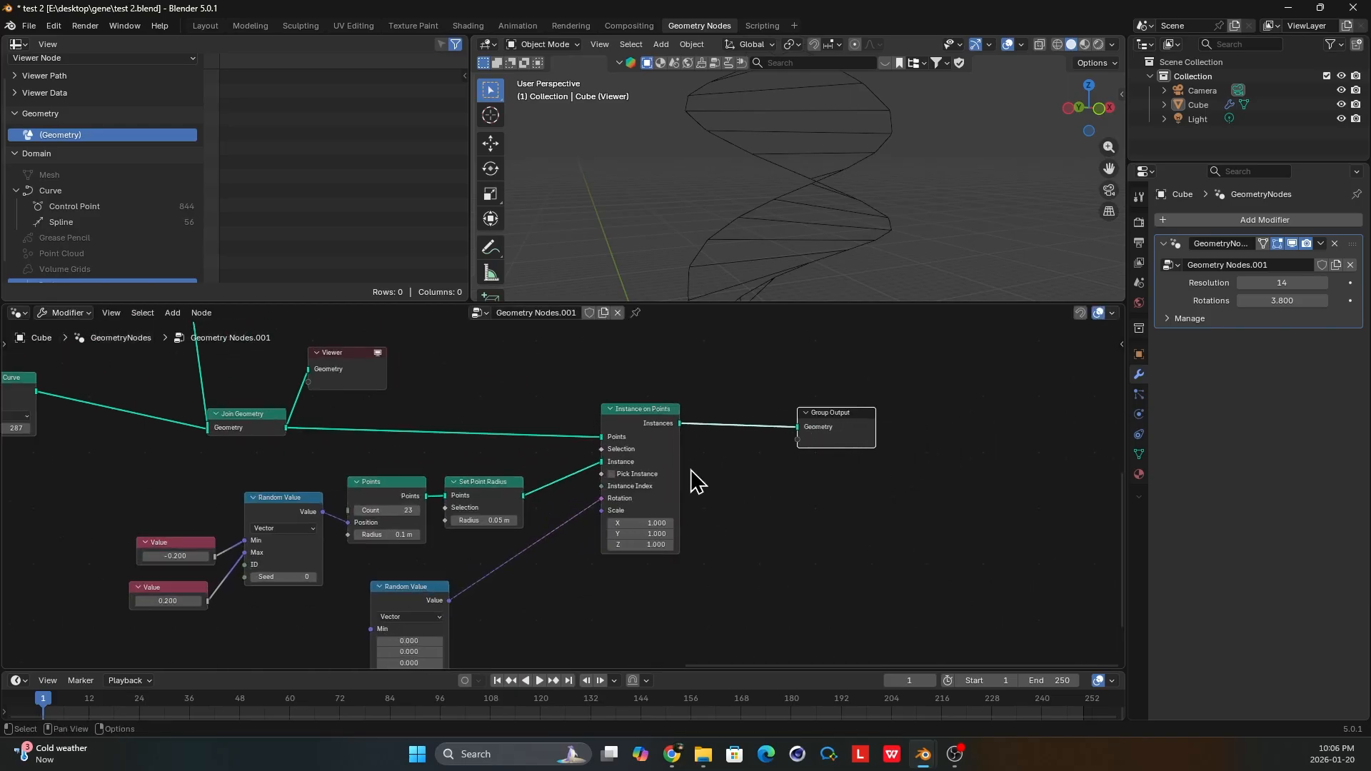
pyautogui.moveTo(403, 597); pyautogui.dragTo(483, 564)
pyautogui.moveTo(844, 418); pyautogui.dragTo(842, 416)
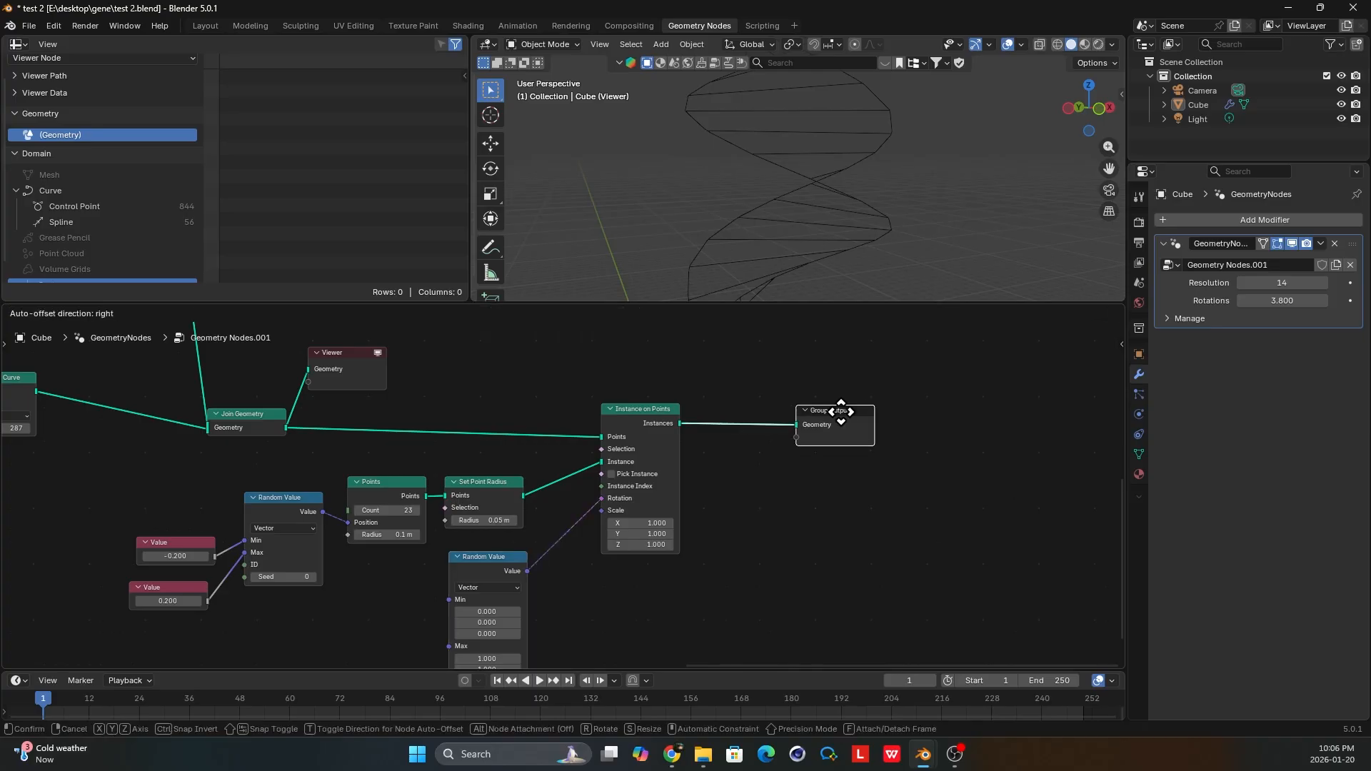